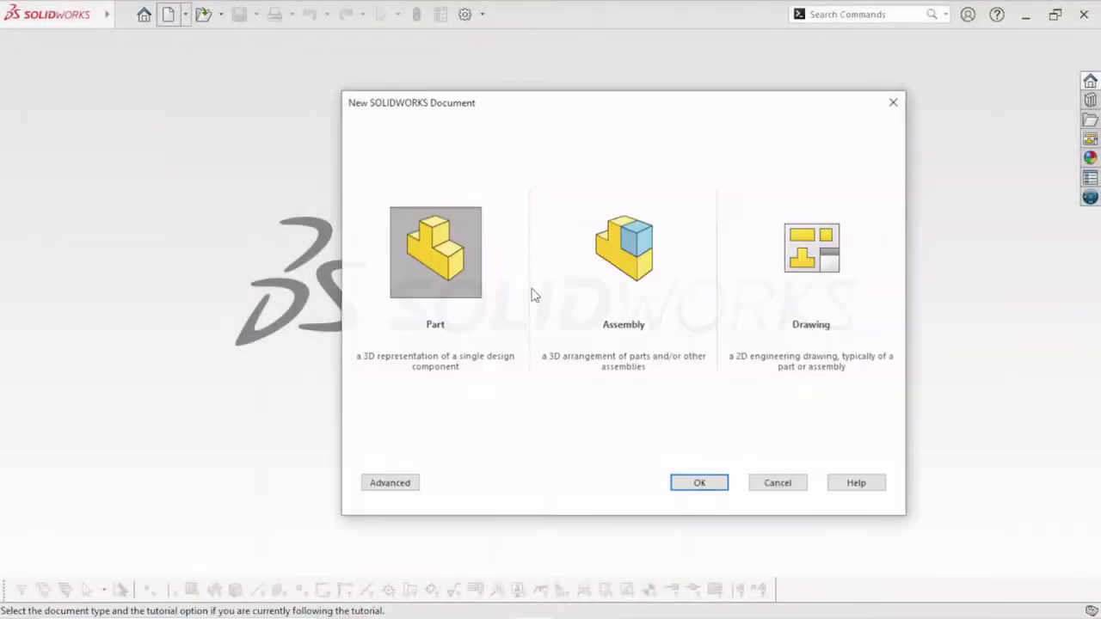
# Create a new part with a Plain White background and start a sketch on the Top Plane
pyautogui.click(698, 484)
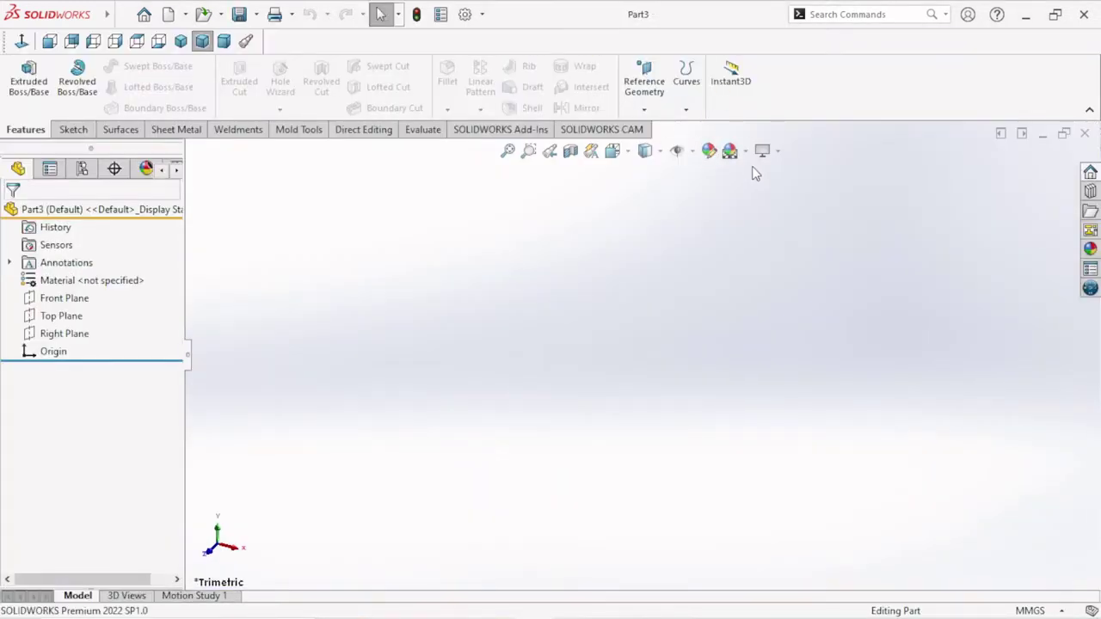
pyautogui.click(744, 152)
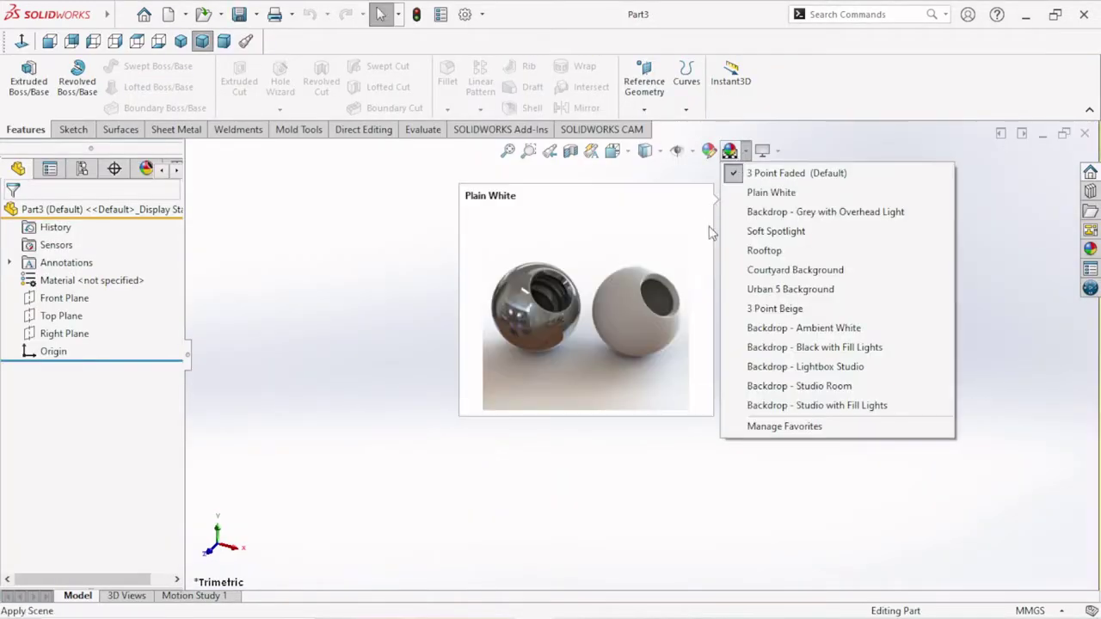
pyautogui.click(735, 192)
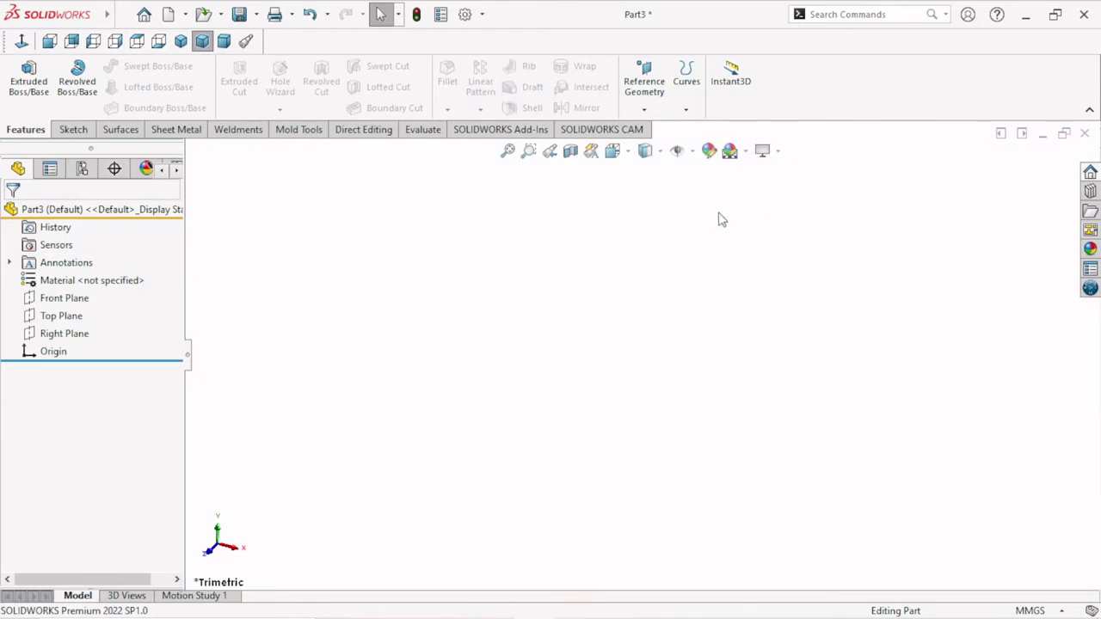
pyautogui.click(61, 315)
pyautogui.click(71, 292)
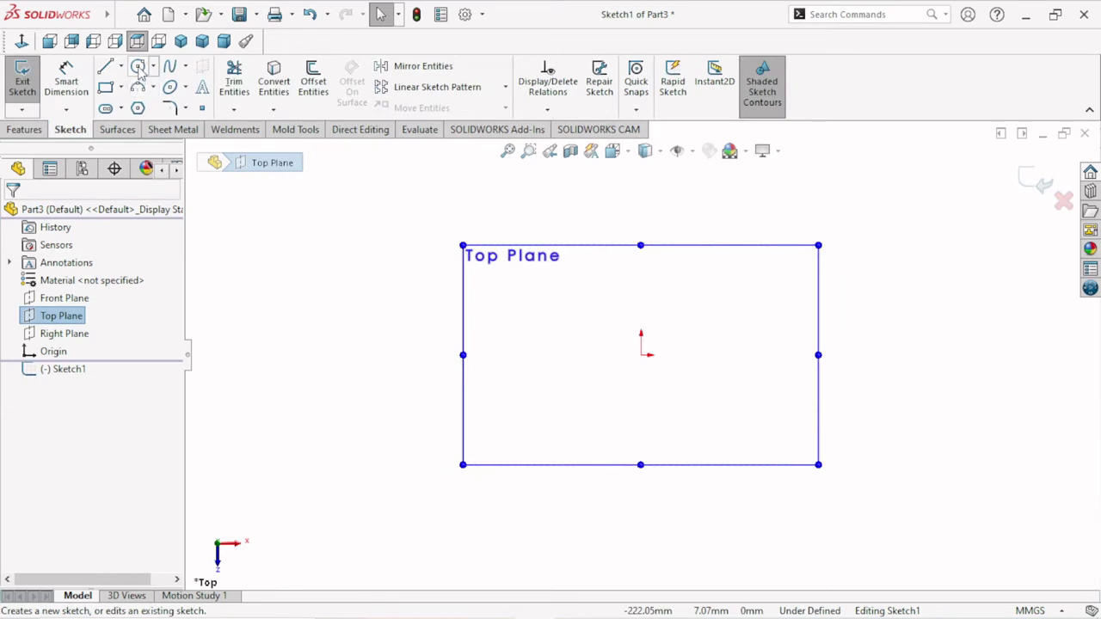
# Draw a circle just below the origin
pyautogui.click(139, 68)
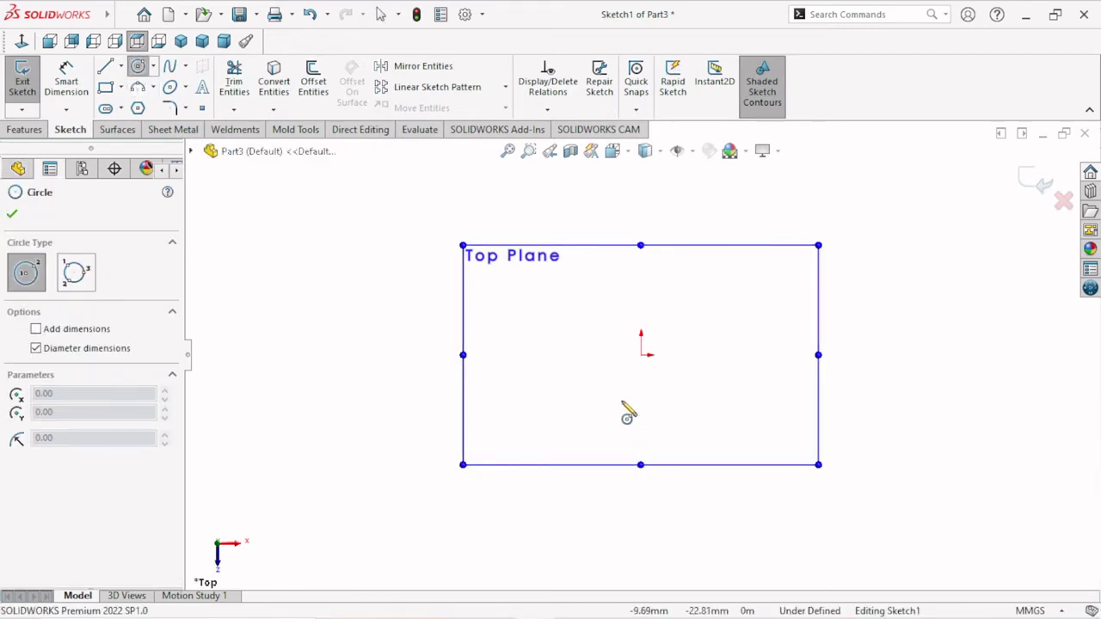
pyautogui.click(641, 407)
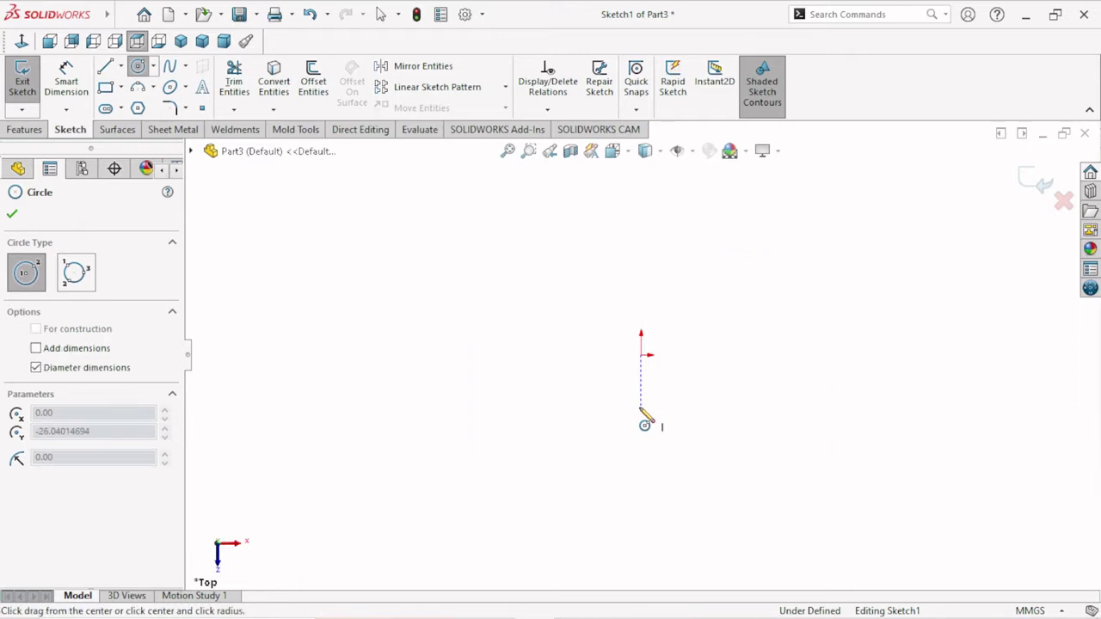
pyautogui.click(661, 489)
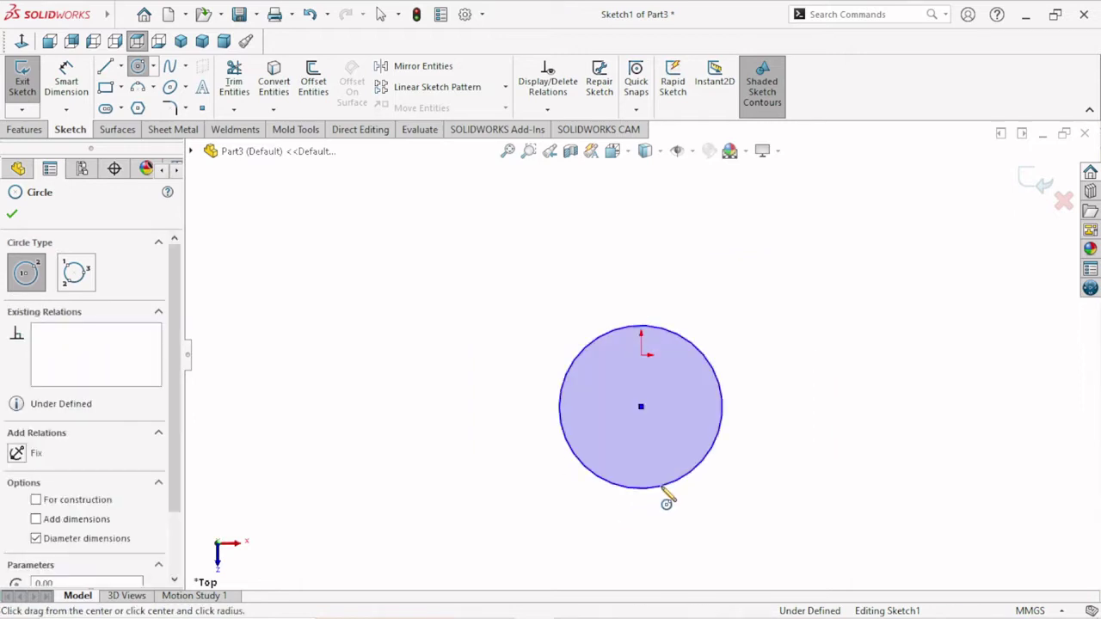
pyautogui.rightClick(754, 438)
pyautogui.click(757, 438)
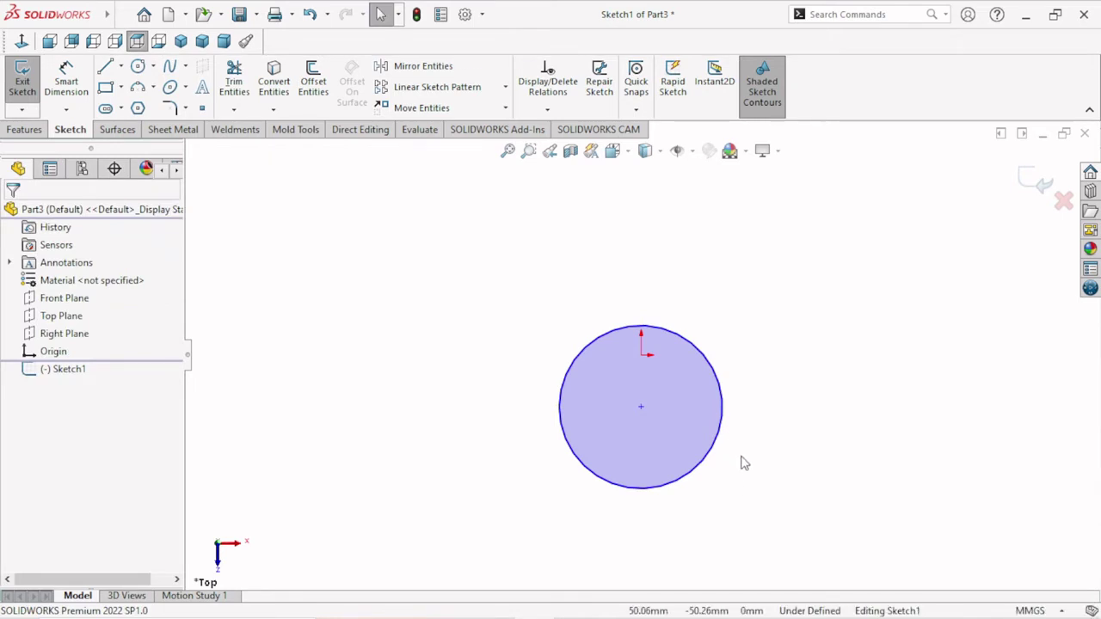
# Make the circle's centre coincident with the origin
pyautogui.click(640, 406)
pyautogui.keyDown('ctrl'); pyautogui.click(641, 354); pyautogui.keyUp('ctrl')
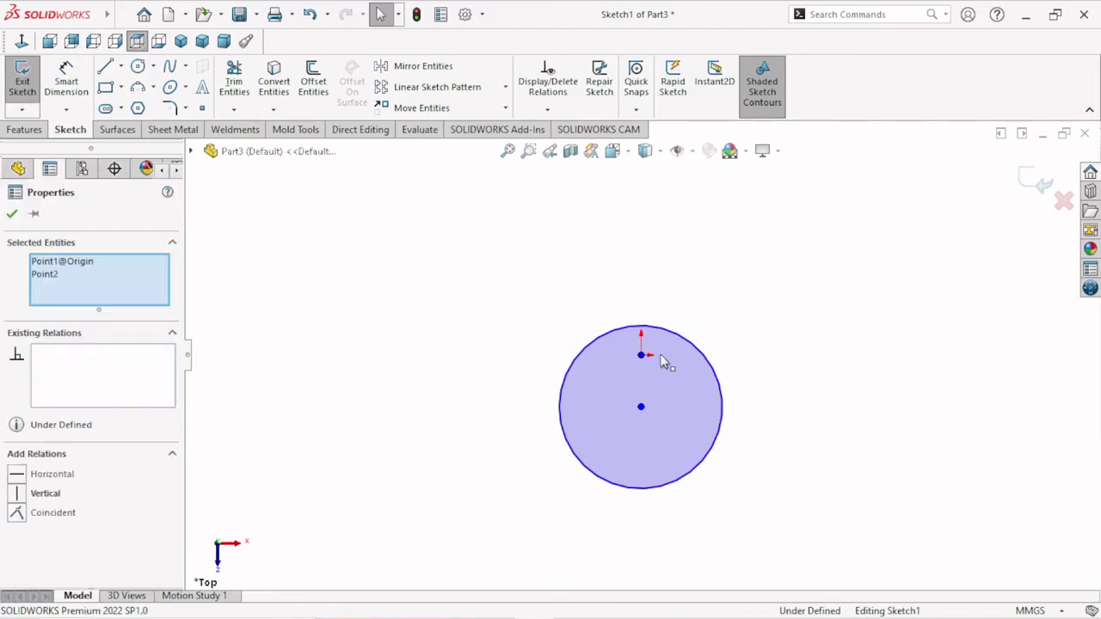
pyautogui.click(738, 284)
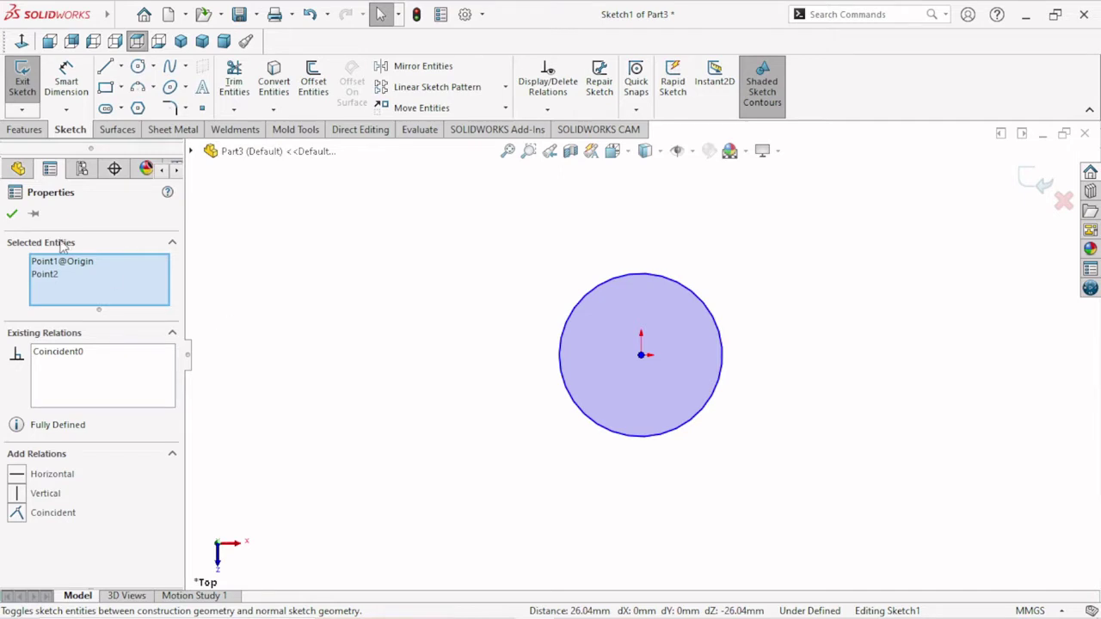
# Draw a second, smaller circle centred at the origin
pyautogui.click(138, 66)
pyautogui.click(641, 355)
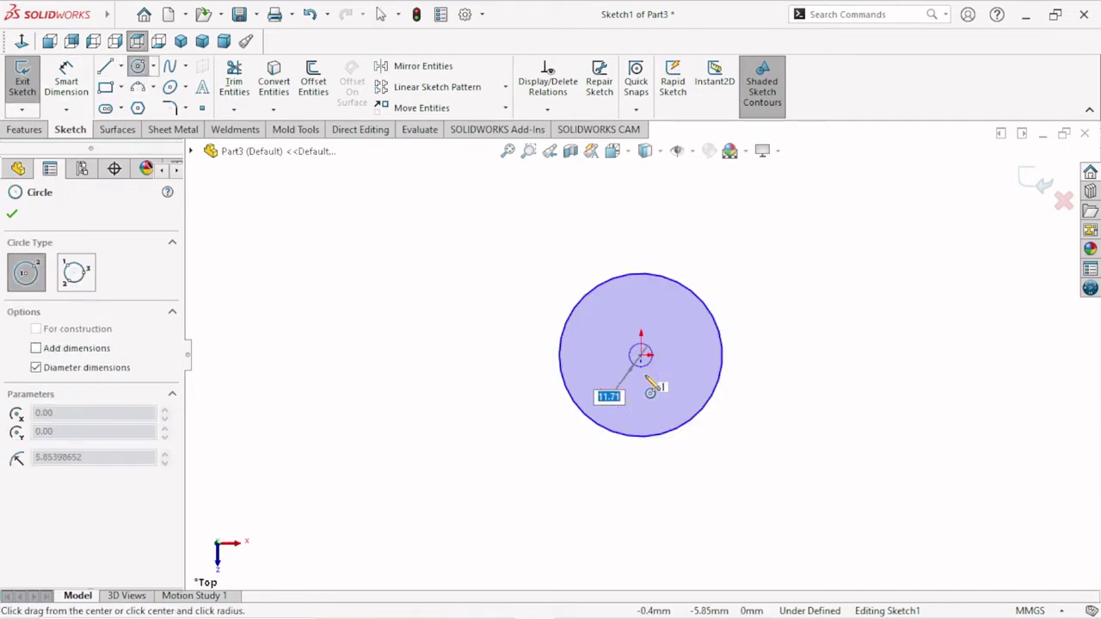
pyautogui.click(651, 381)
pyautogui.rightClick(777, 386)
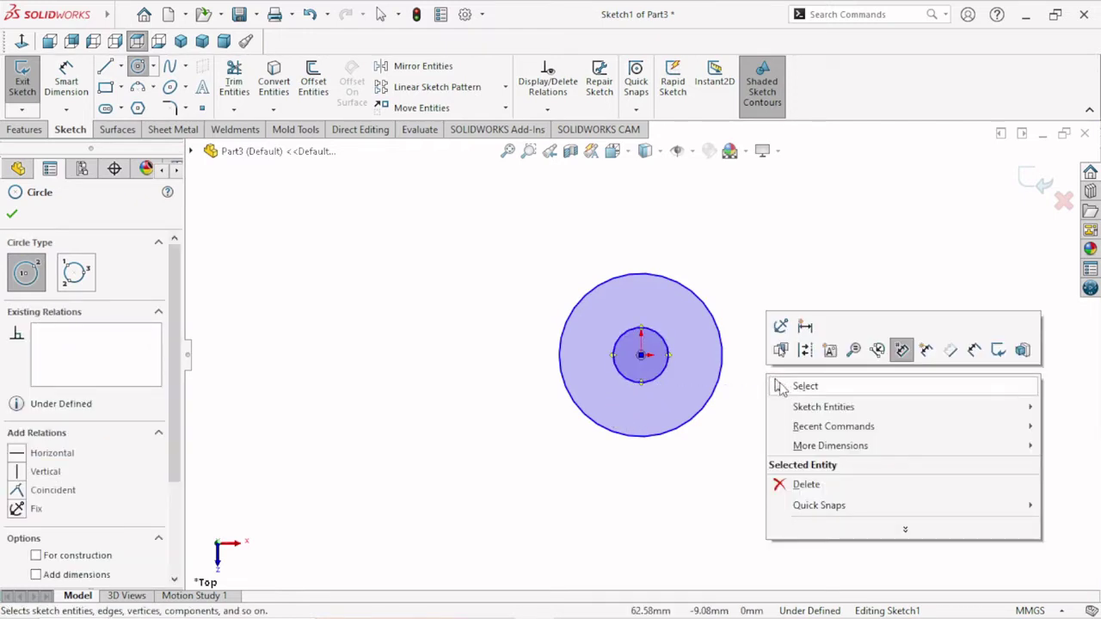
pyautogui.click(778, 386)
# Dimension the outer circle Ø60 and the inner circle Ø45
pyautogui.click(66, 79)
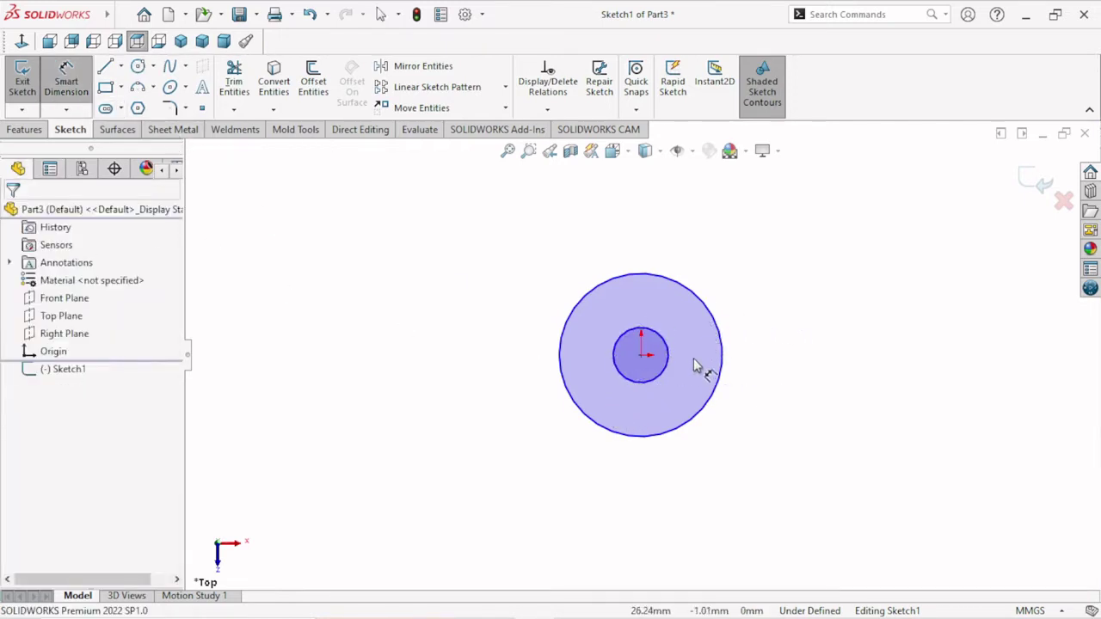
pyautogui.click(722, 371)
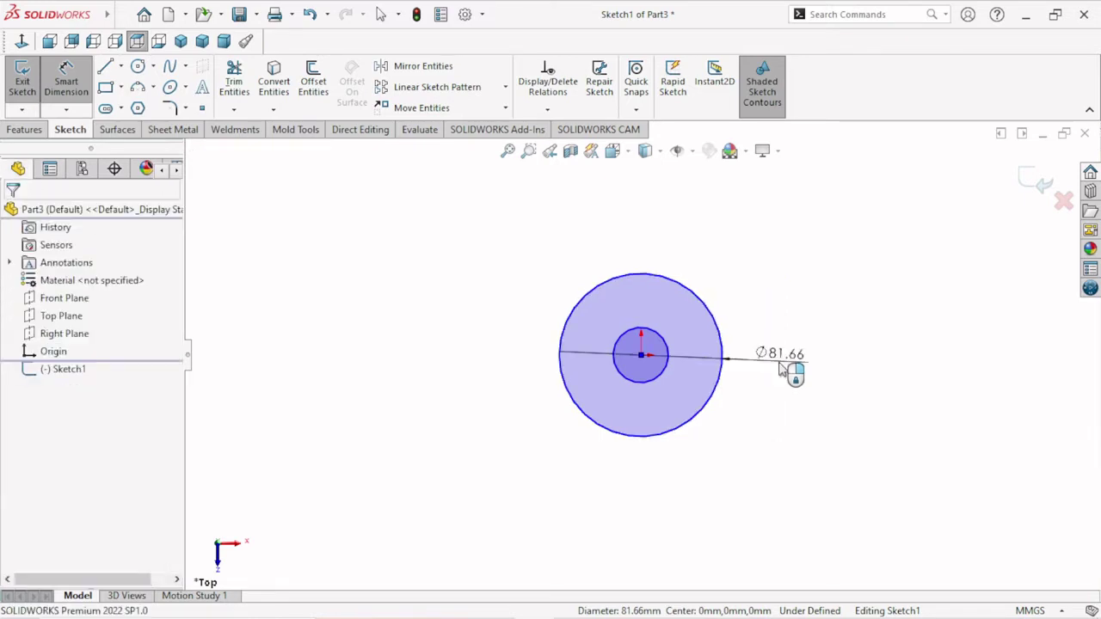
pyautogui.click(778, 368)
pyautogui.write('60')
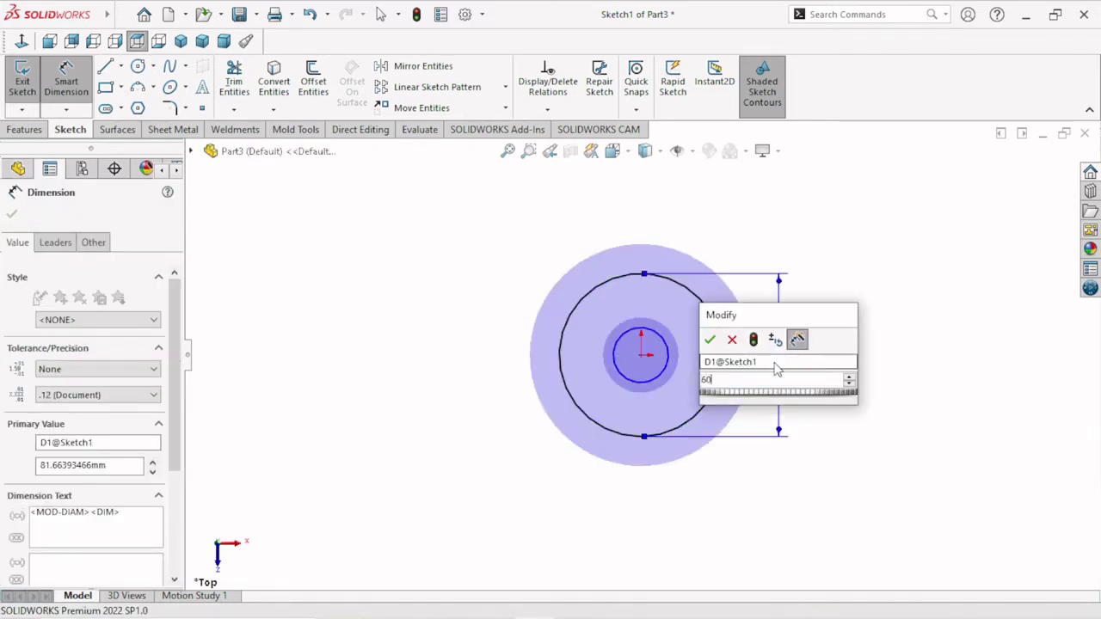
pyautogui.press('Return')
pyautogui.click(679, 364)
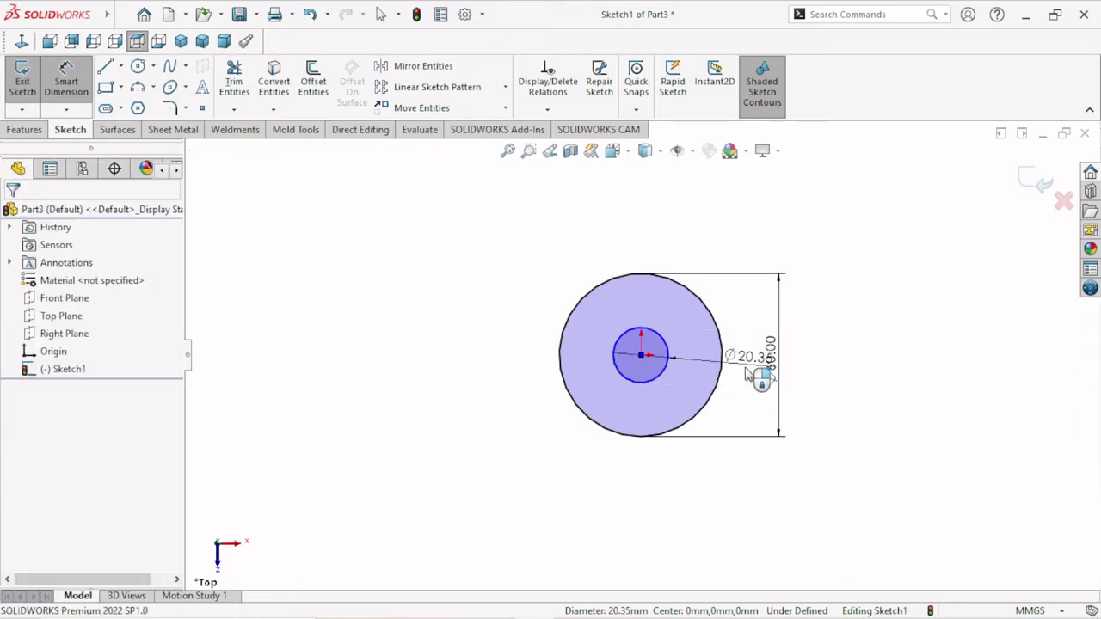
pyautogui.click(746, 375)
pyautogui.write('45')
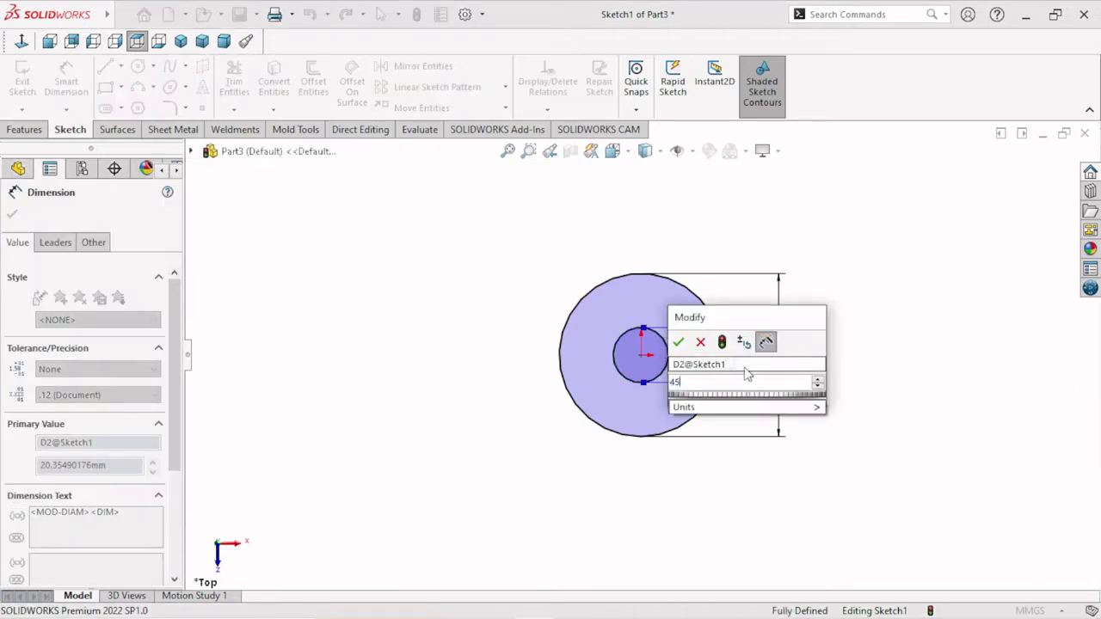
pyautogui.press('Return')
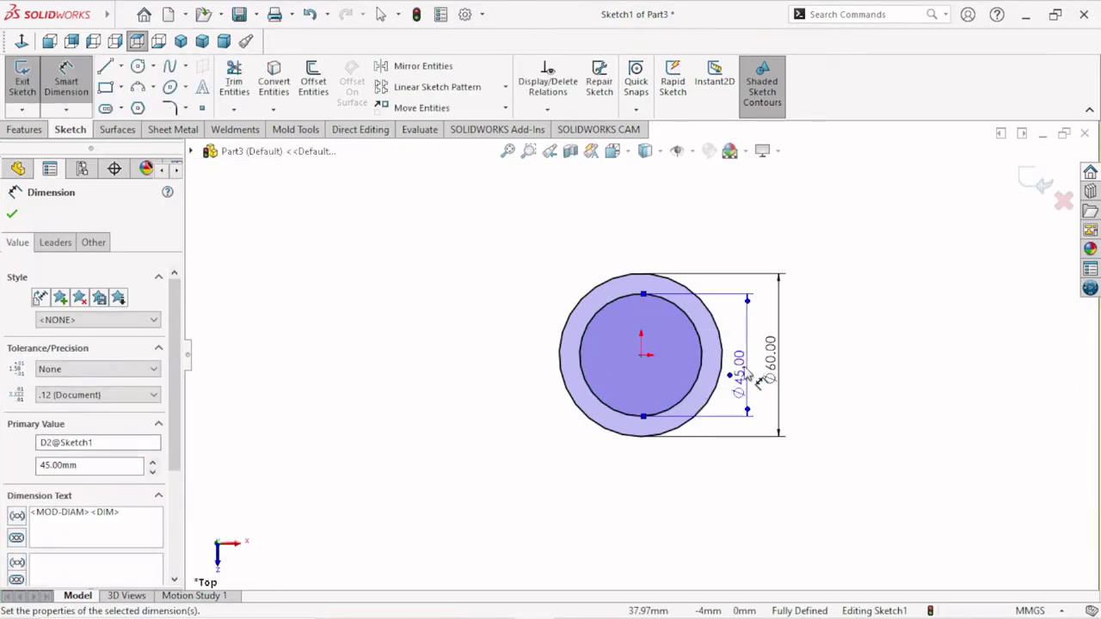
pyautogui.scroll(3, 731, 361)
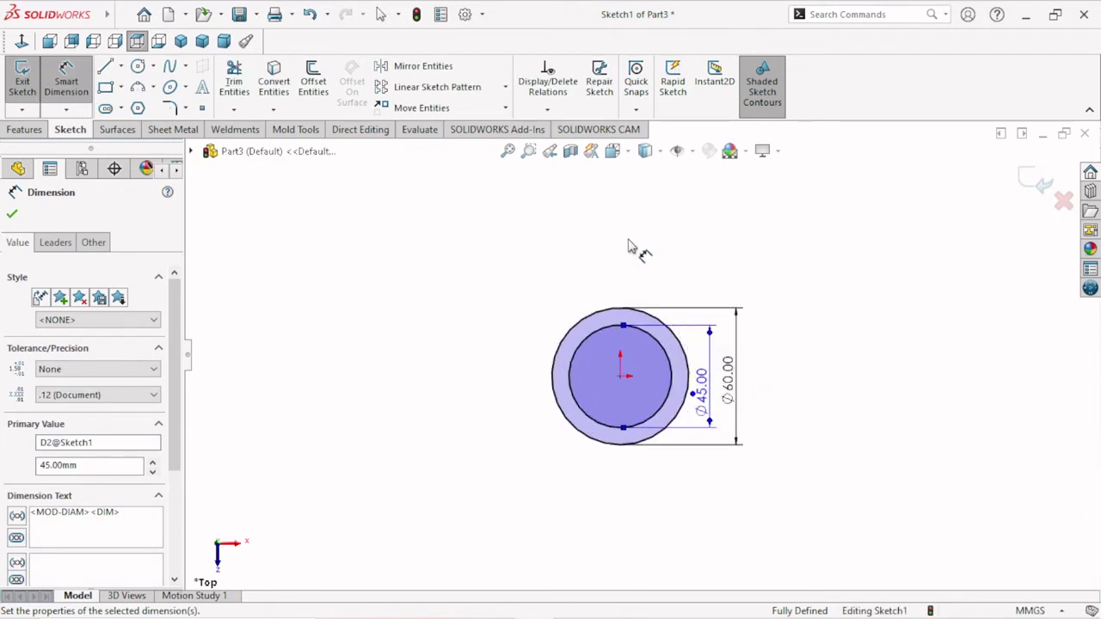
pyautogui.scroll(2, 633, 244)
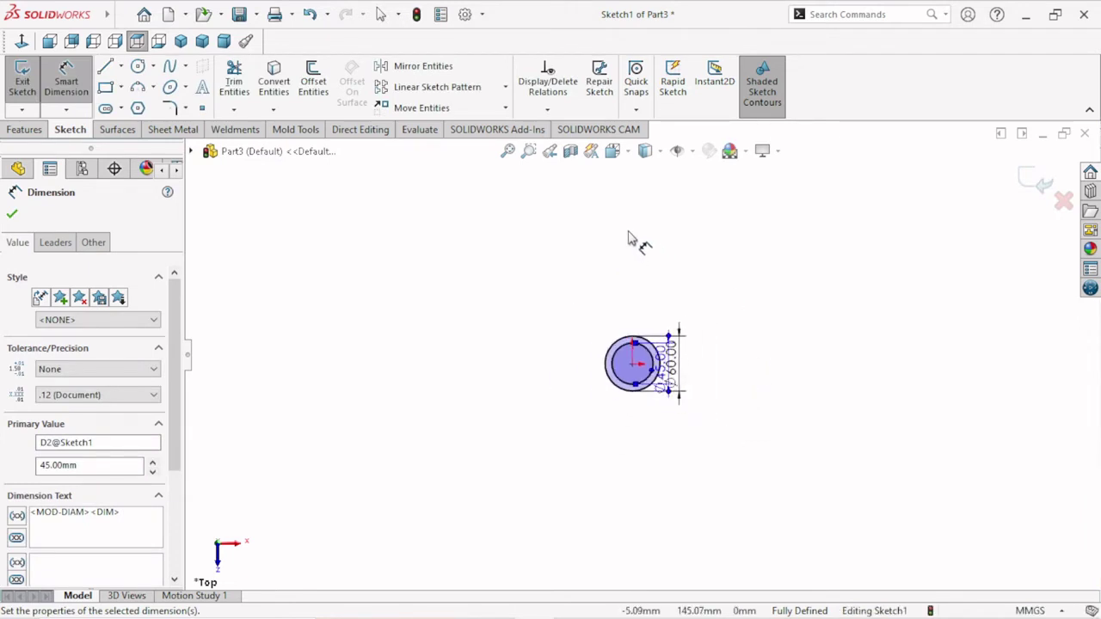
pyautogui.scroll(-2, 636, 236)
pyautogui.scroll(-1, 636, 236)
pyautogui.scroll(-1, 700, 526)
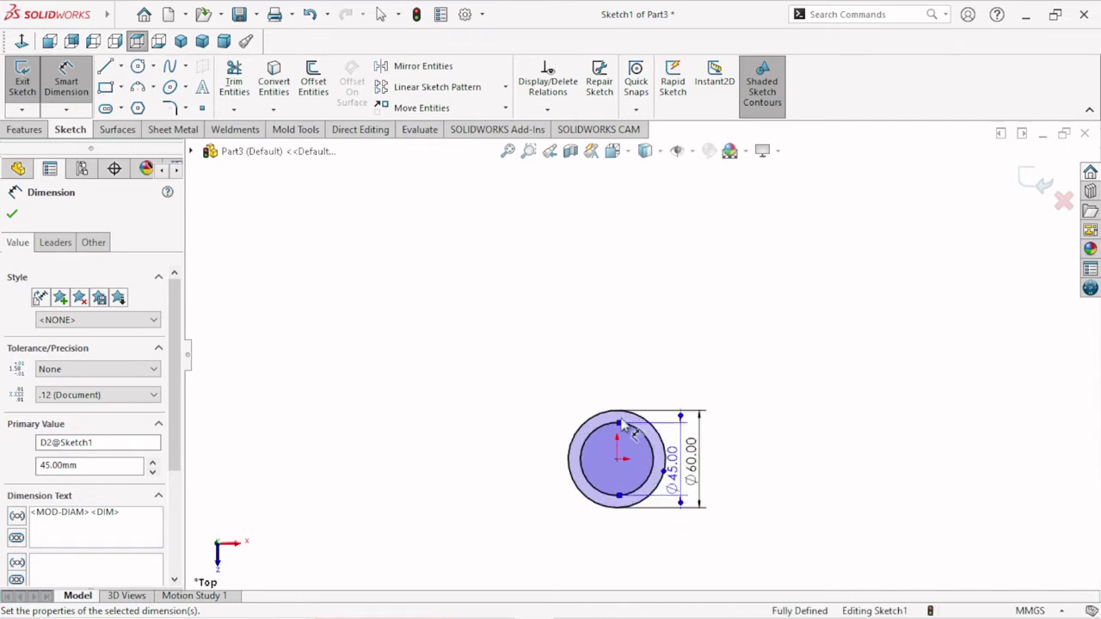
pyautogui.scroll(-1, 617, 417)
# Sketch a larger circle directly above the origin circles
pyautogui.click(138, 68)
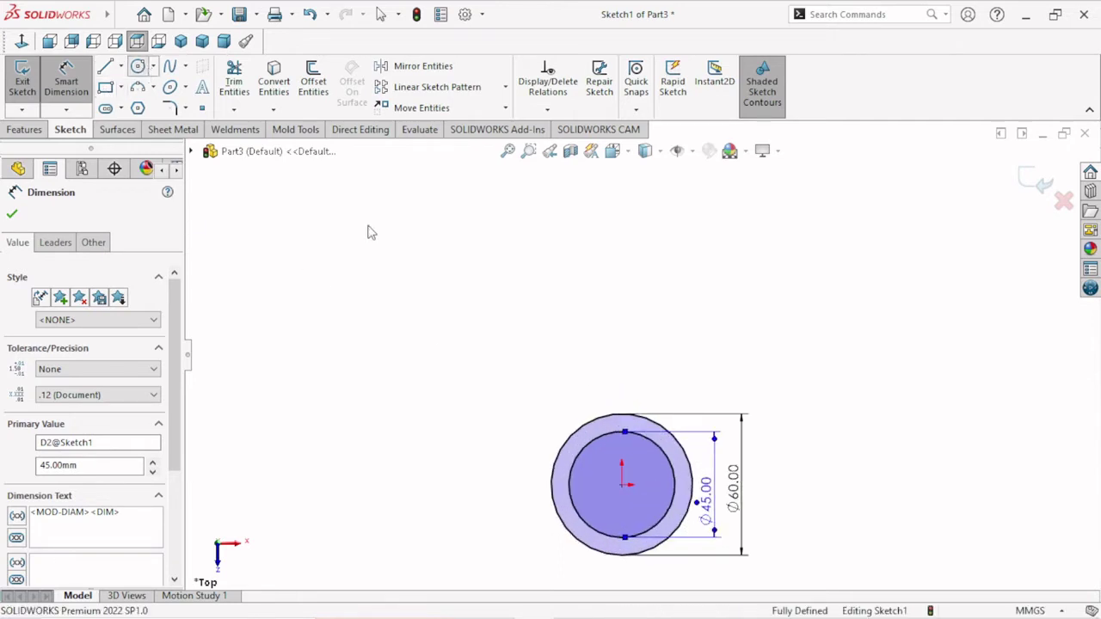
pyautogui.moveTo(621, 223); pyautogui.dragTo(635, 269)
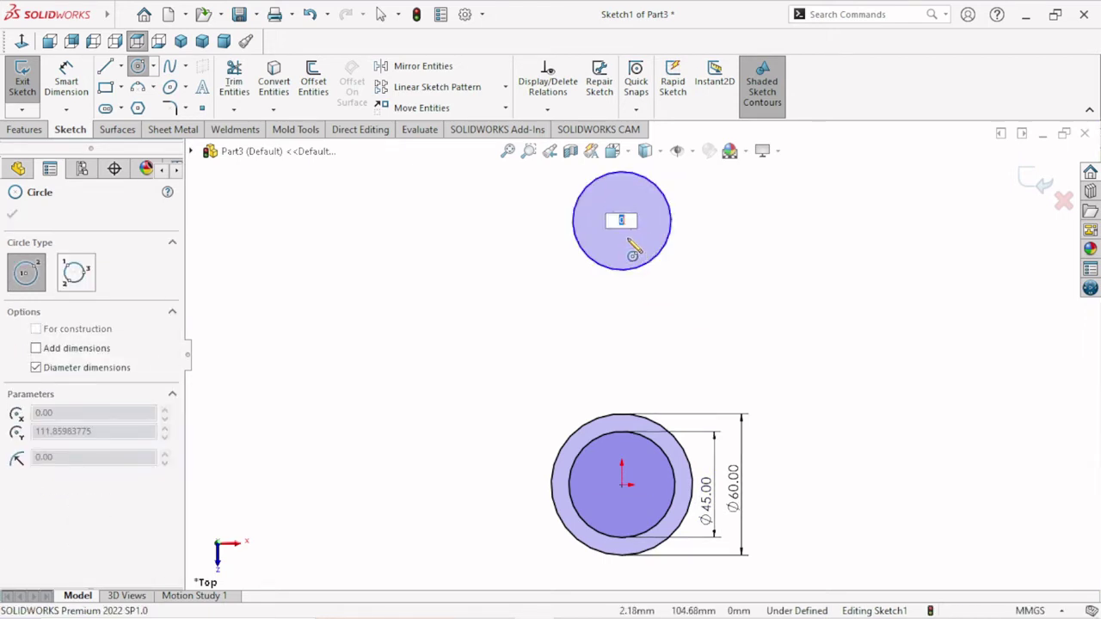
pyautogui.press('Escape')
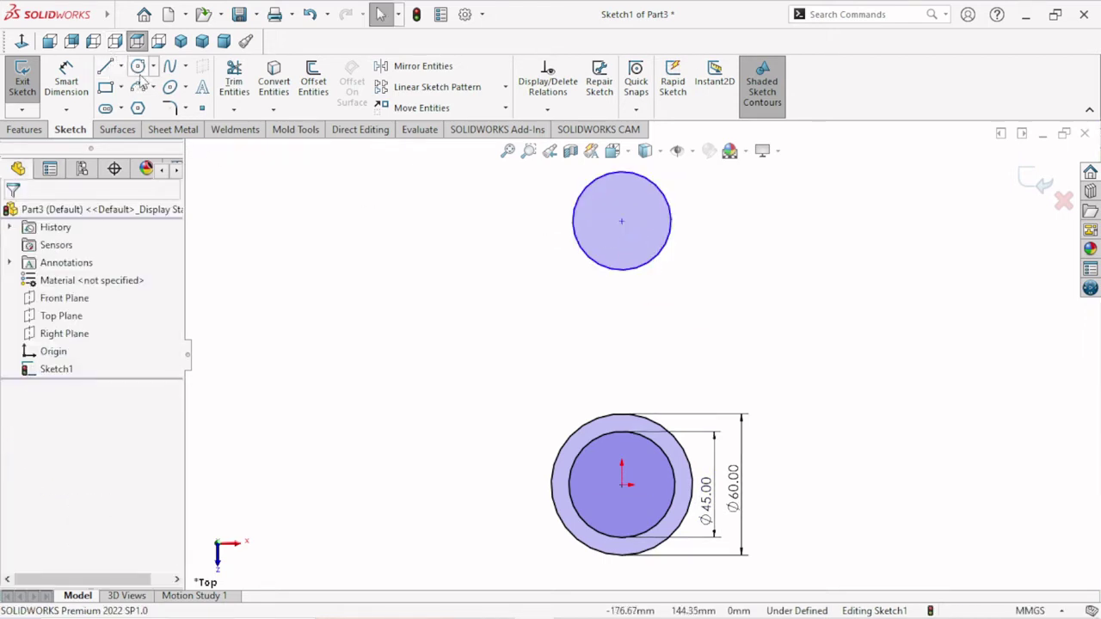
# Add a small concentric circle at the upper circle's centre
pyautogui.click(139, 69)
pyautogui.click(624, 222)
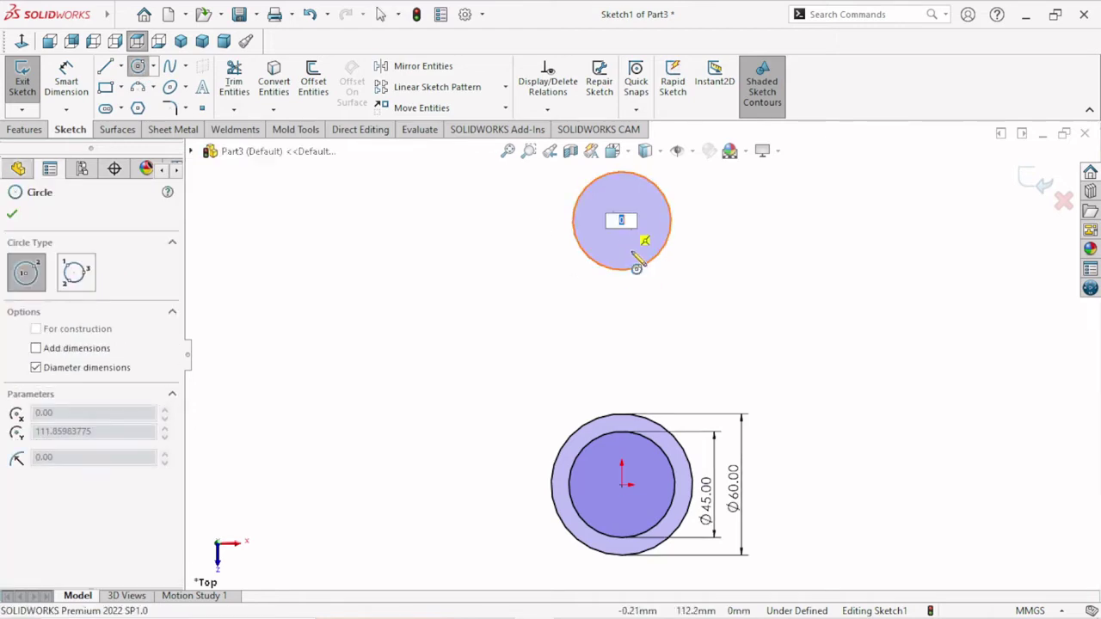
pyautogui.press('Escape')
pyautogui.rightClick(696, 253)
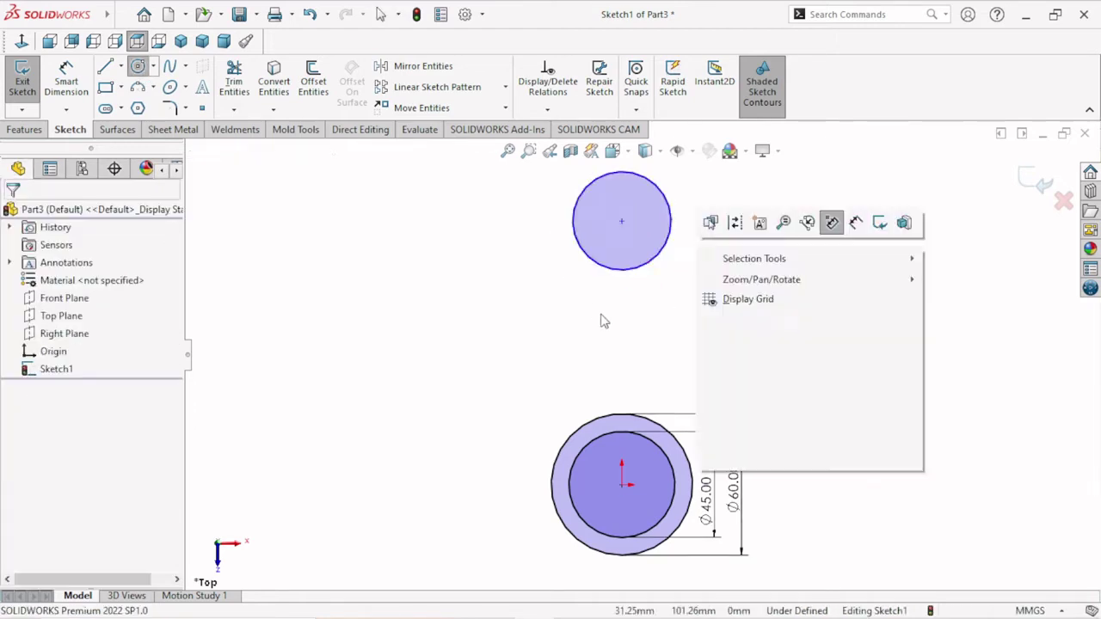
pyautogui.press('Escape')
pyautogui.press('Return')
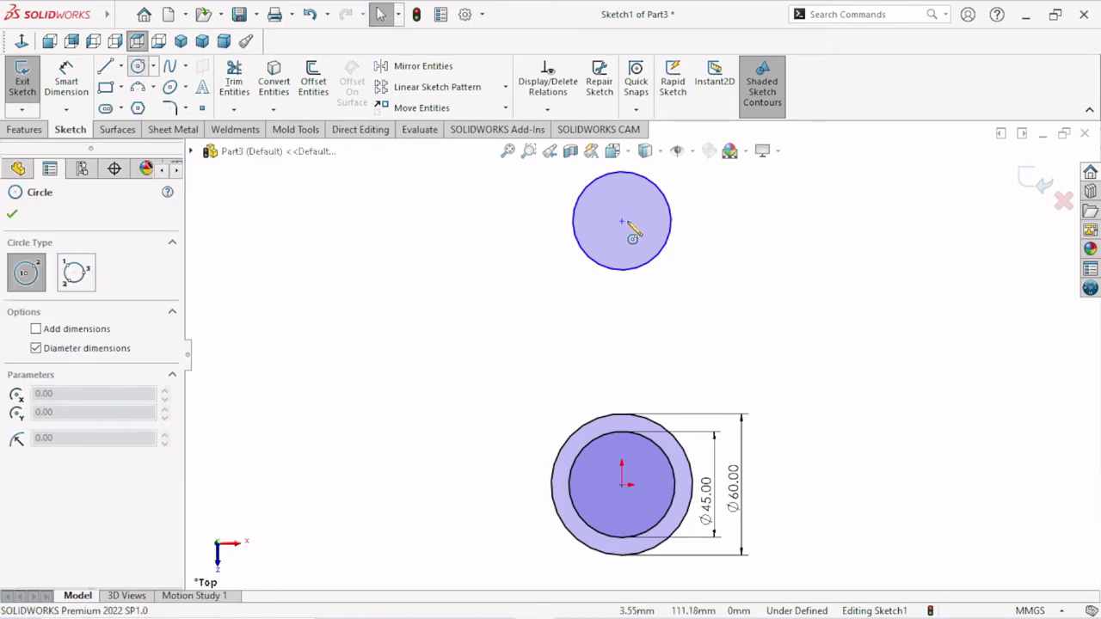
pyautogui.click(621, 222)
pyautogui.click(645, 254)
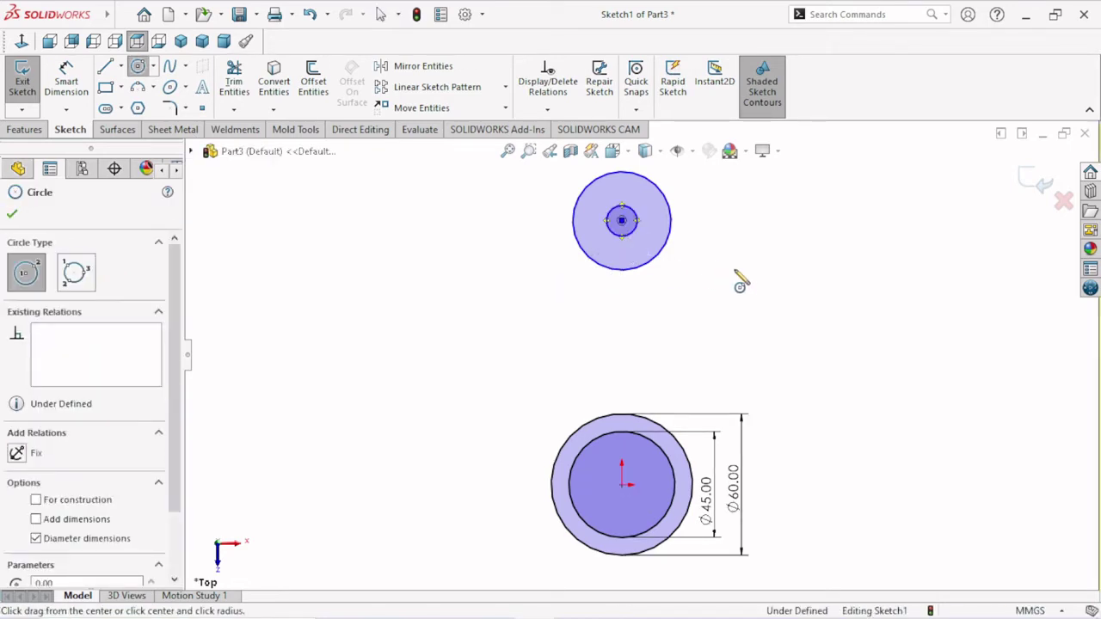
pyautogui.rightClick(740, 280)
pyautogui.click(743, 281)
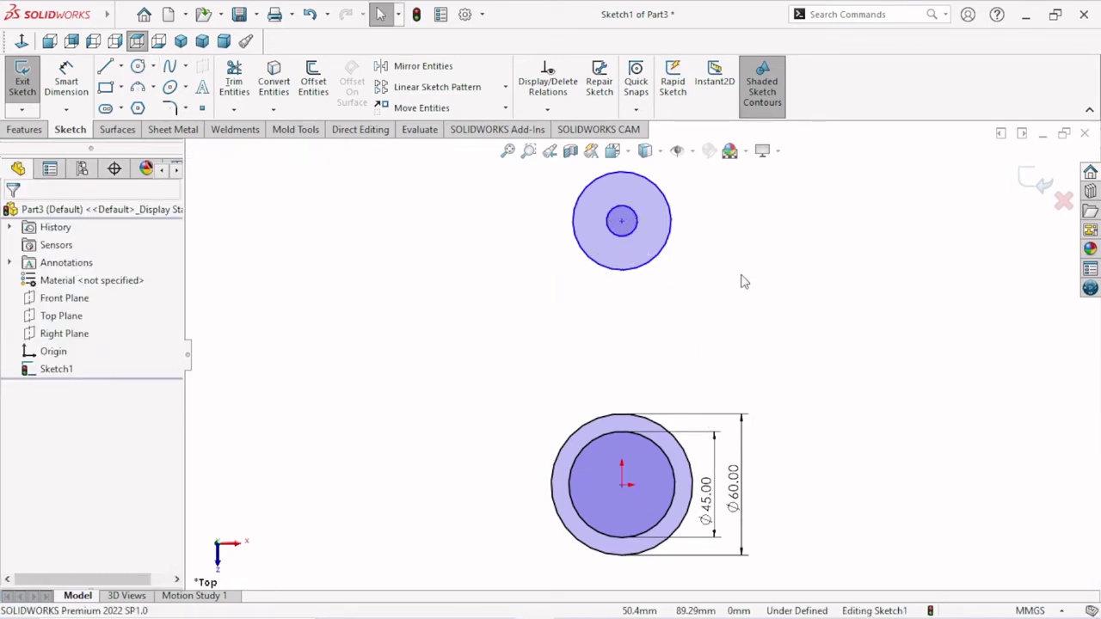
pyautogui.scroll(3, 697, 330)
pyautogui.scroll(-2, 653, 314)
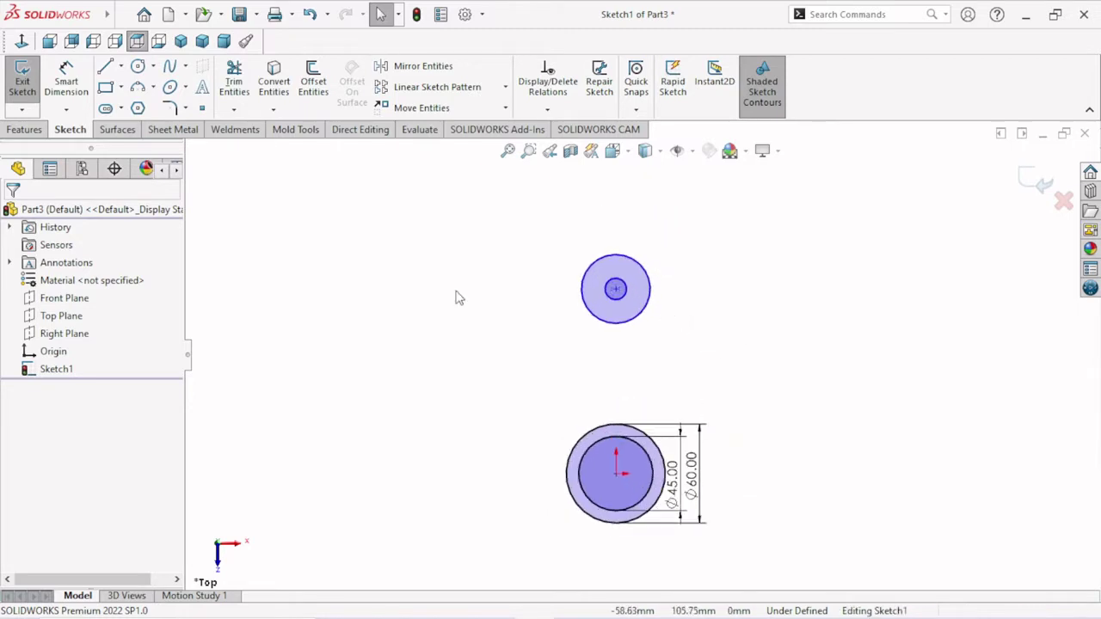
# Dimension the upper circles Ø25 outer and Ø15 inner
pyautogui.click(66, 78)
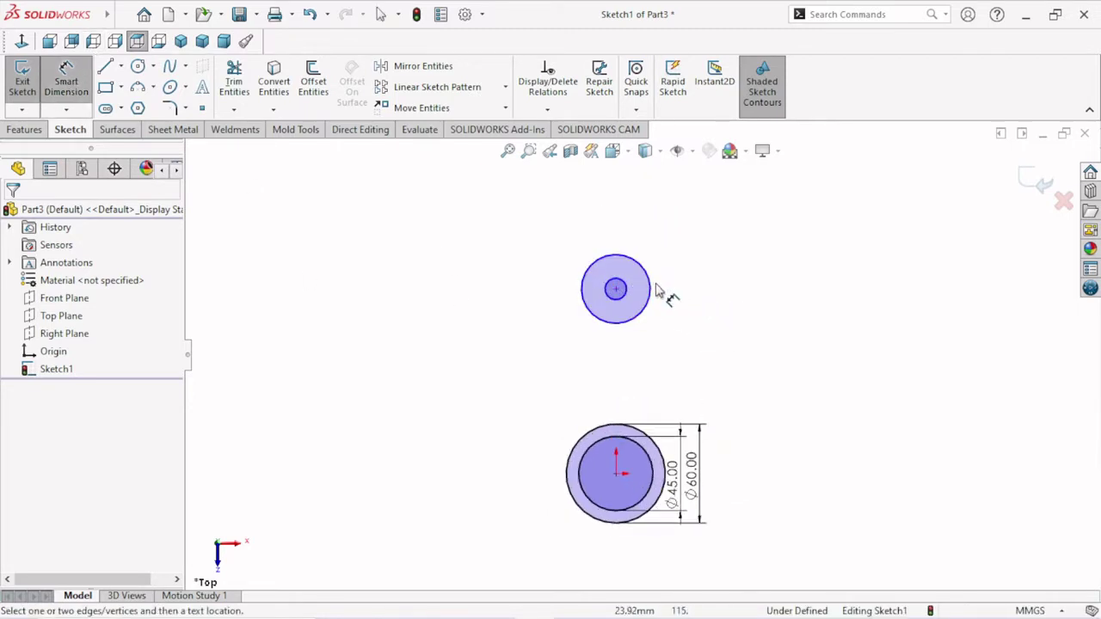
pyautogui.click(652, 294)
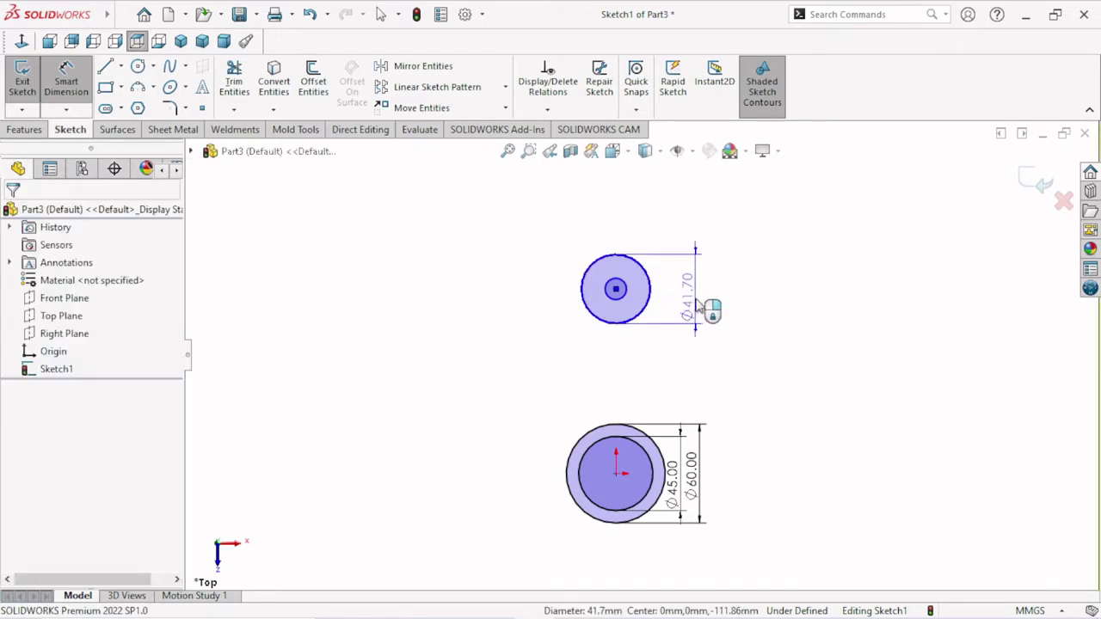
pyautogui.click(694, 305)
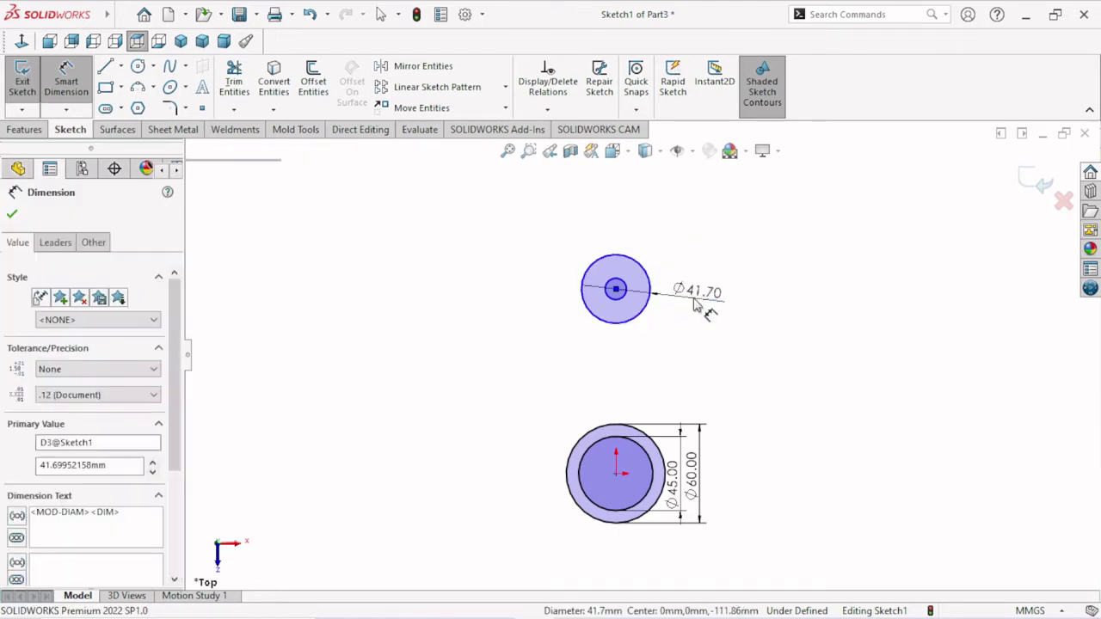
pyautogui.write('25')
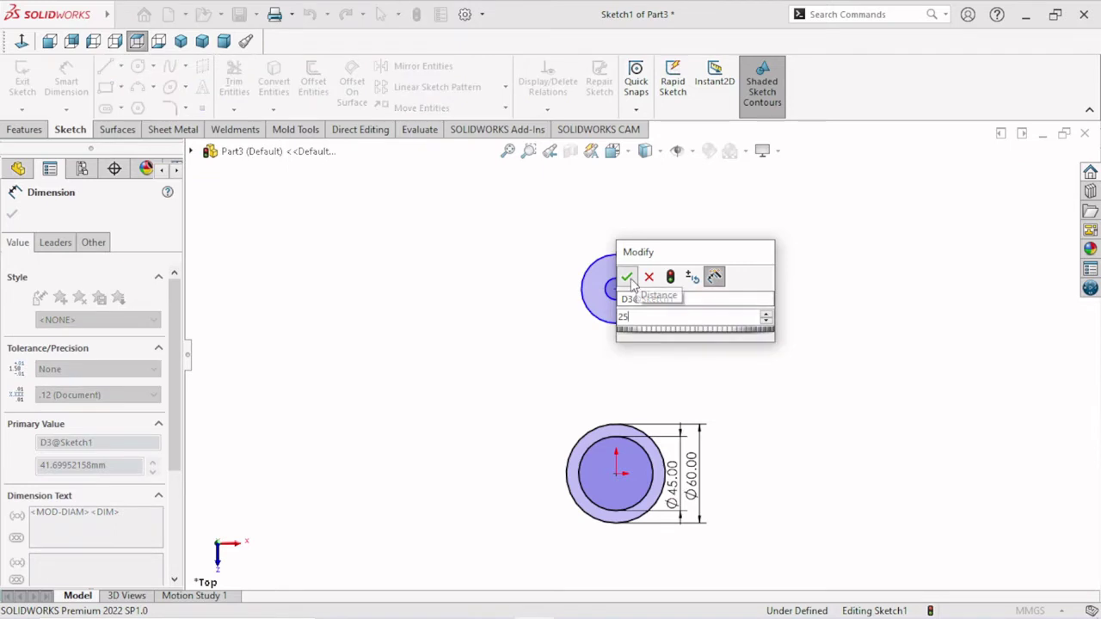
pyautogui.press('Escape')
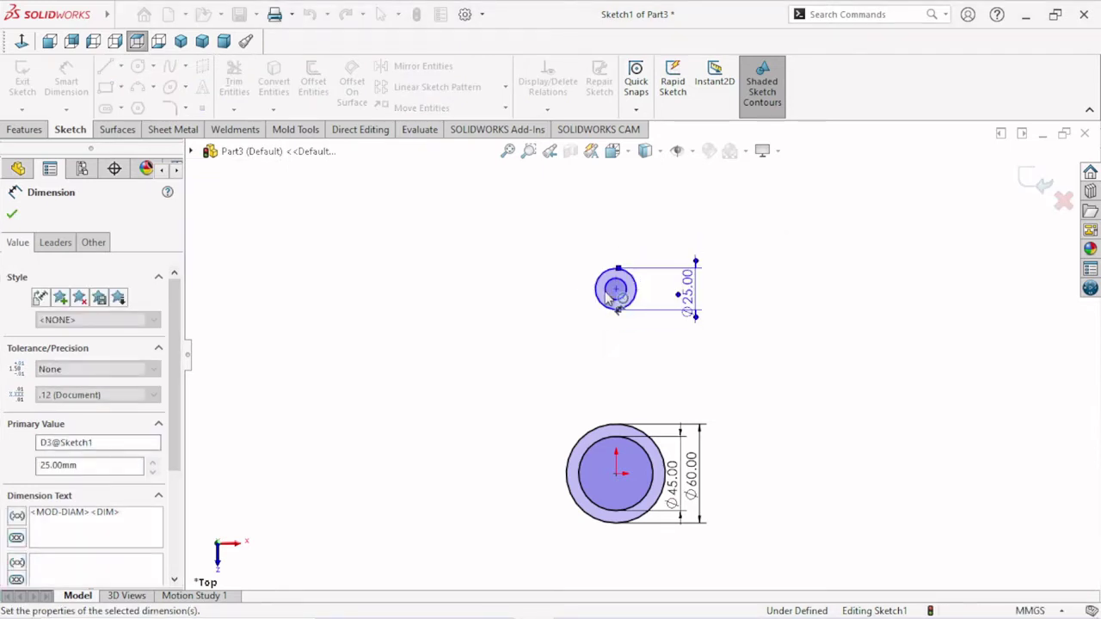
pyautogui.scroll(-3, 637, 315)
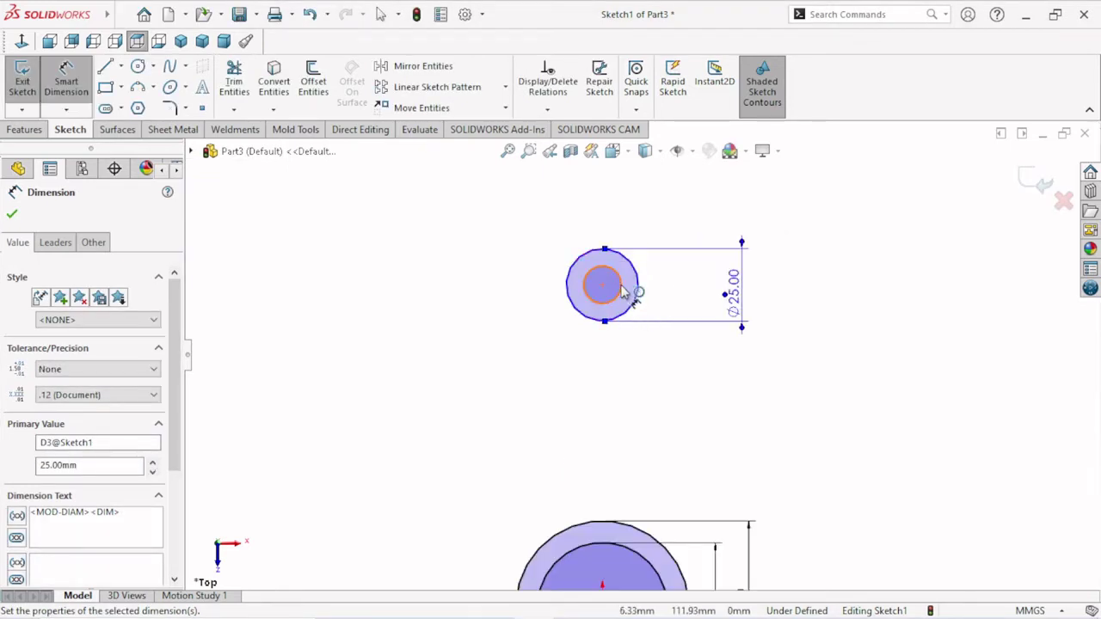
pyautogui.click(623, 287)
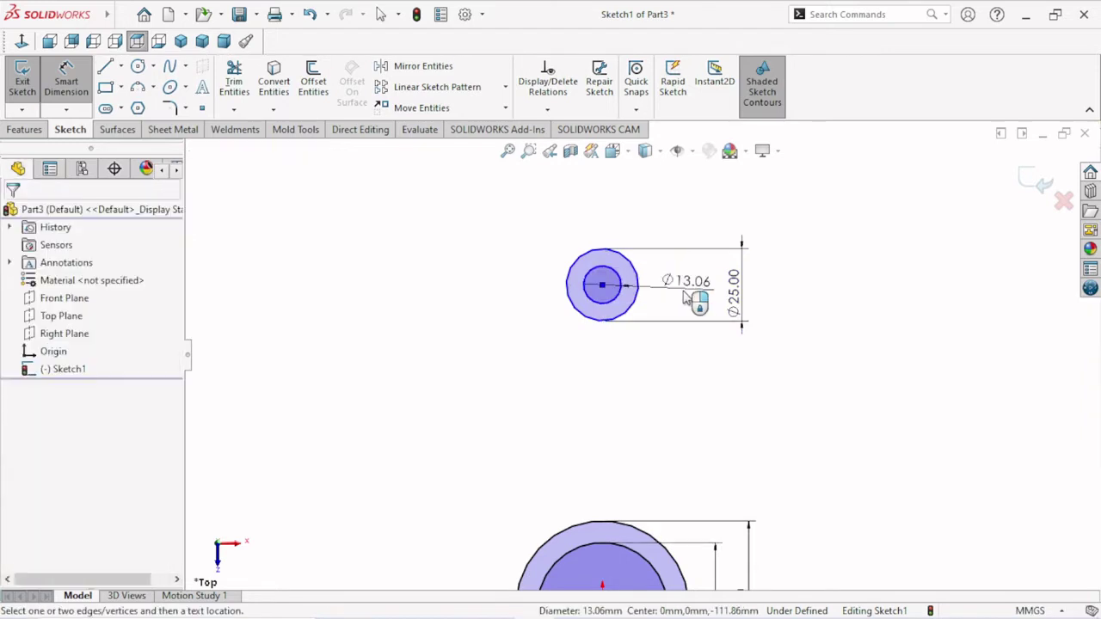
pyautogui.click(683, 295)
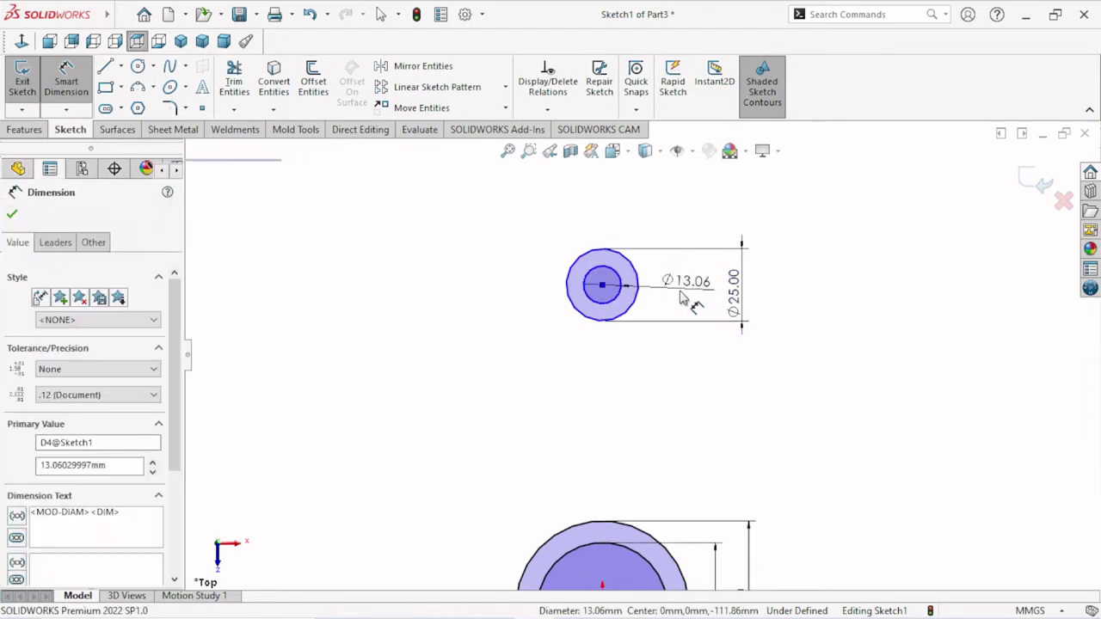
pyautogui.write('155')
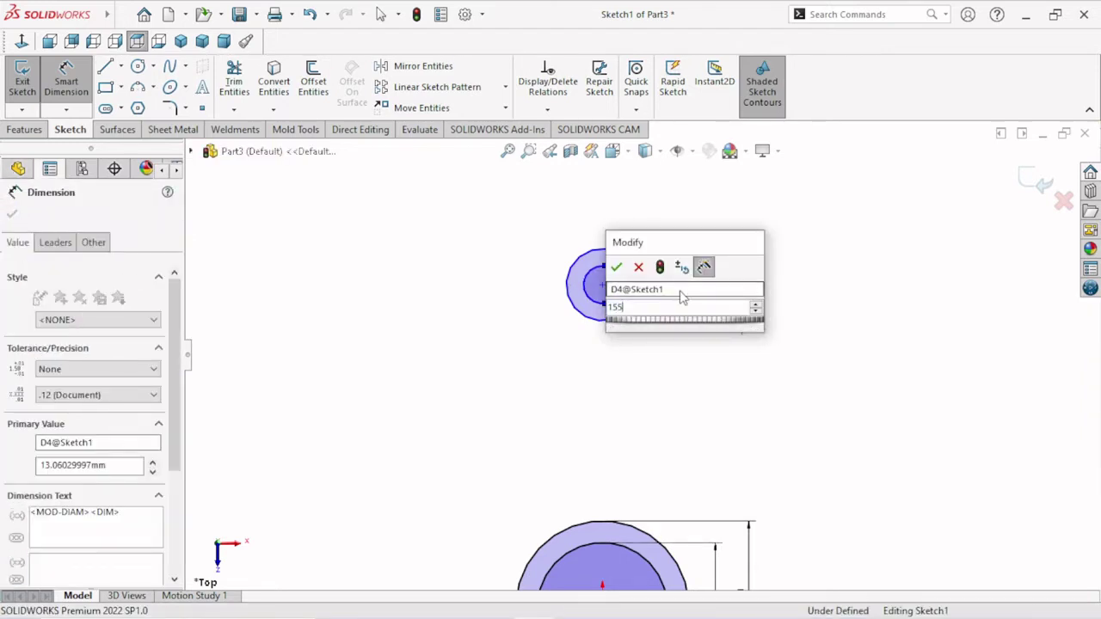
pyautogui.press('Escape')
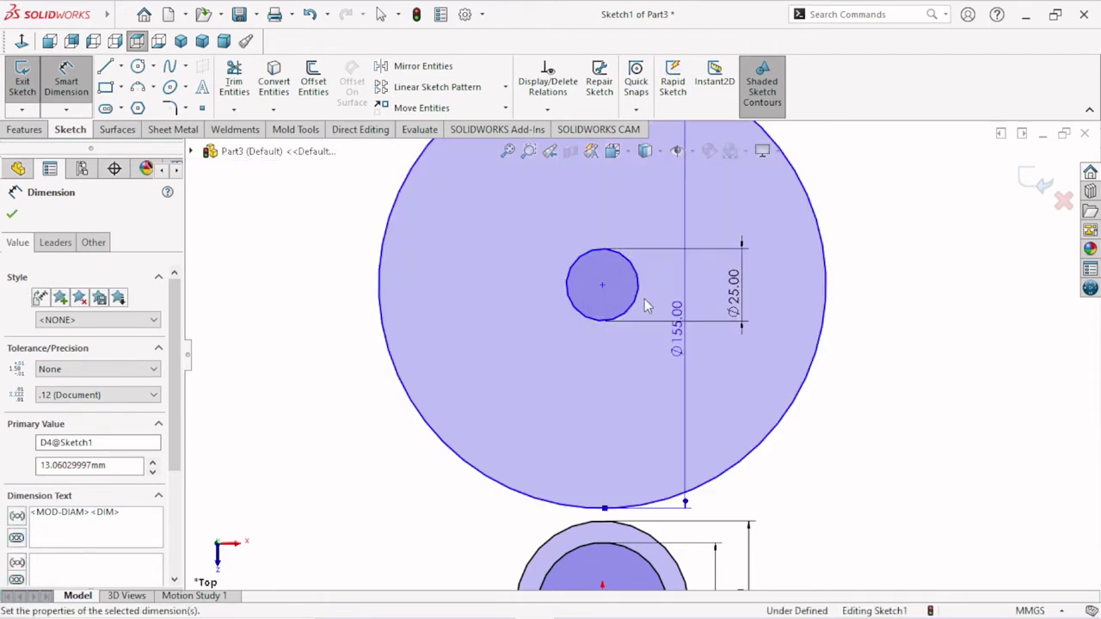
pyautogui.scroll(2, 680, 338)
# Undo an accidental Ø155 edit so the inner diameter stays Ø15
pyautogui.doubleClick(672, 332)
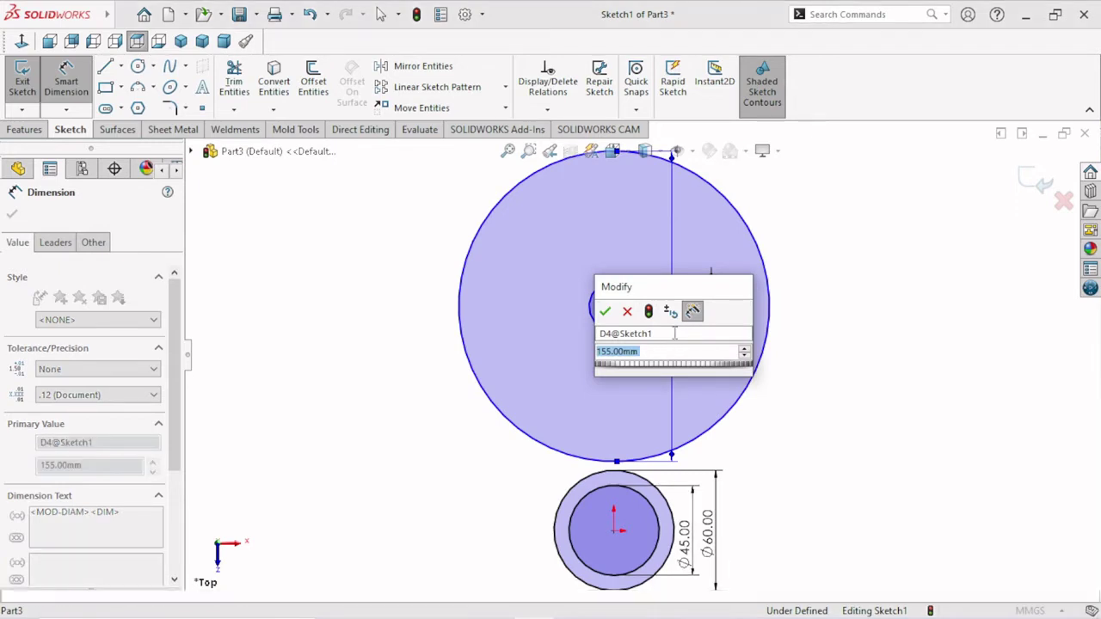
pyautogui.write('15')
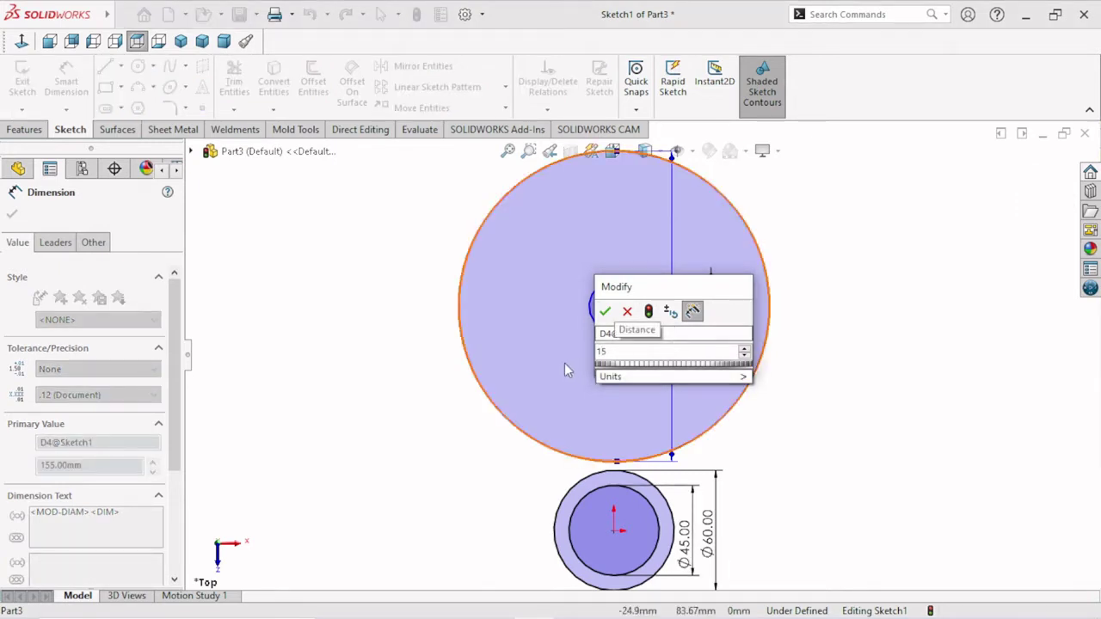
pyautogui.write('5')
pyautogui.press('Return')
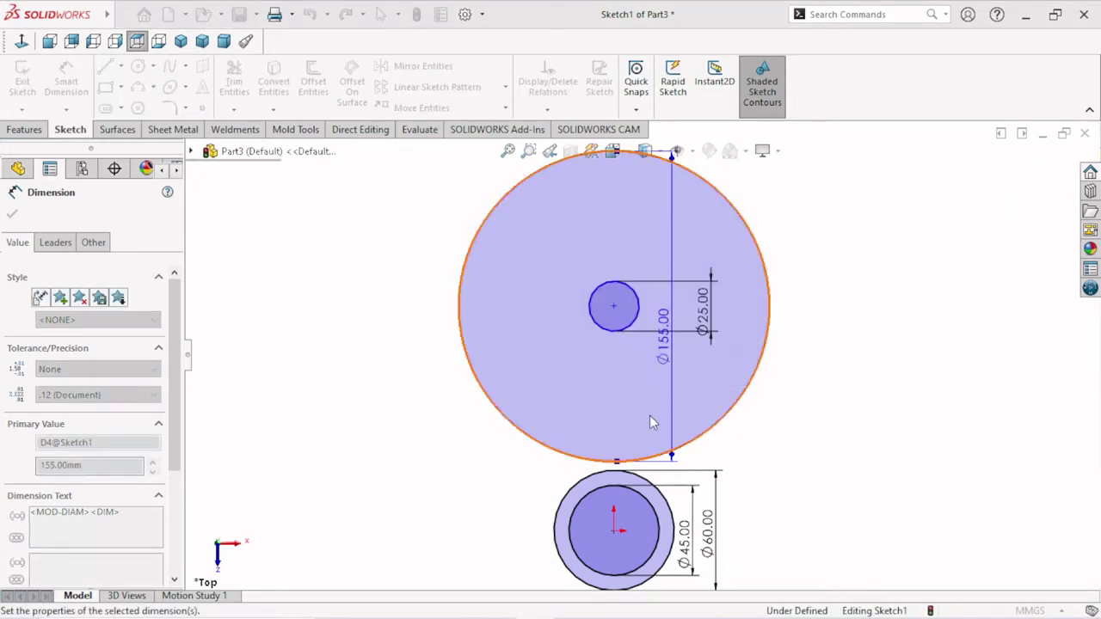
pyautogui.hotkey('ctrl', 'z')
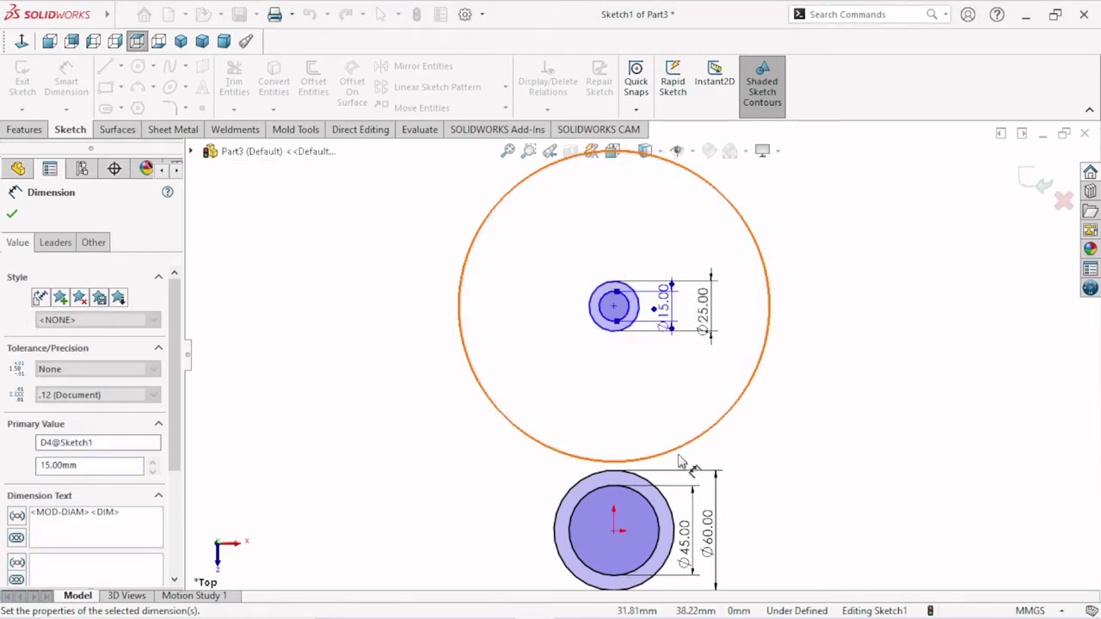
pyautogui.scroll(-1, 671, 473)
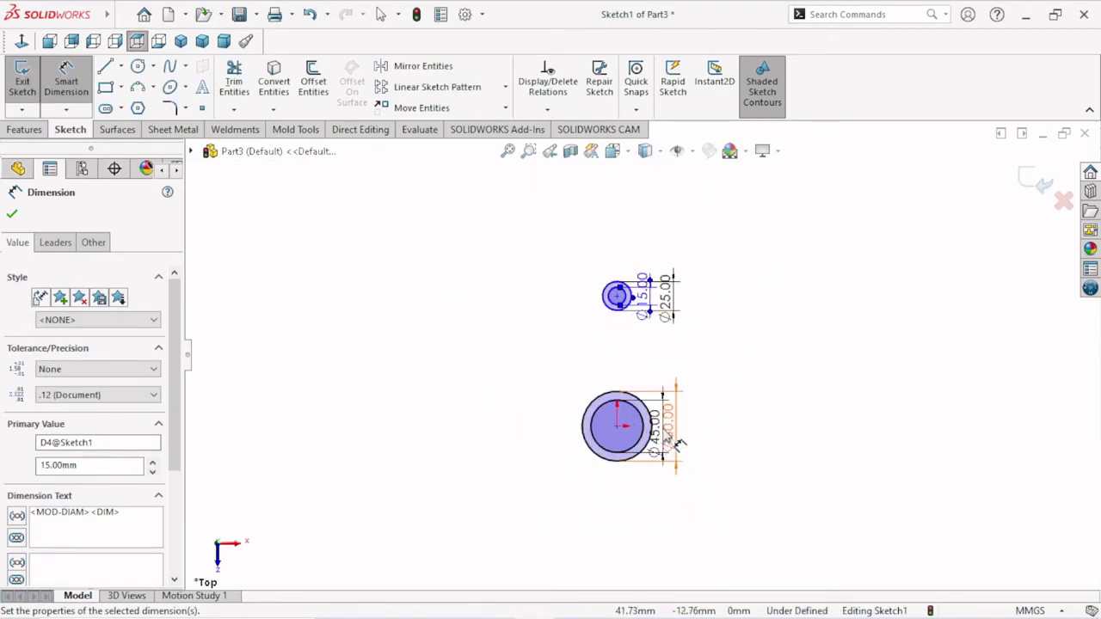
pyautogui.scroll(-1, 636, 362)
pyautogui.scroll(-2, 602, 257)
pyautogui.scroll(1, 591, 230)
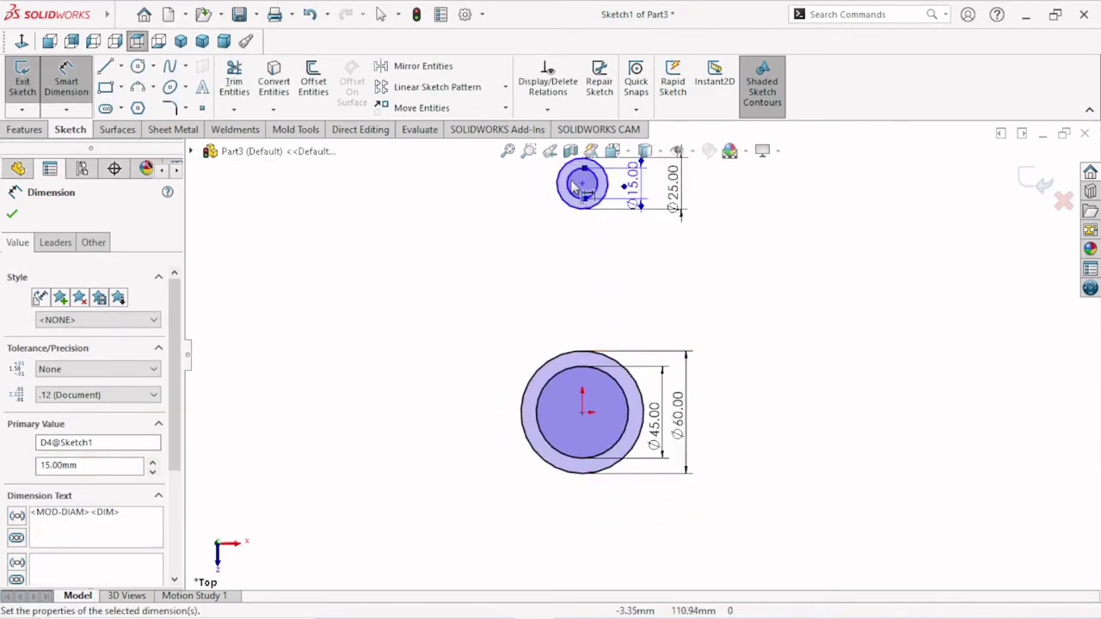
pyautogui.scroll(-1, 582, 184)
pyautogui.click(12, 214)
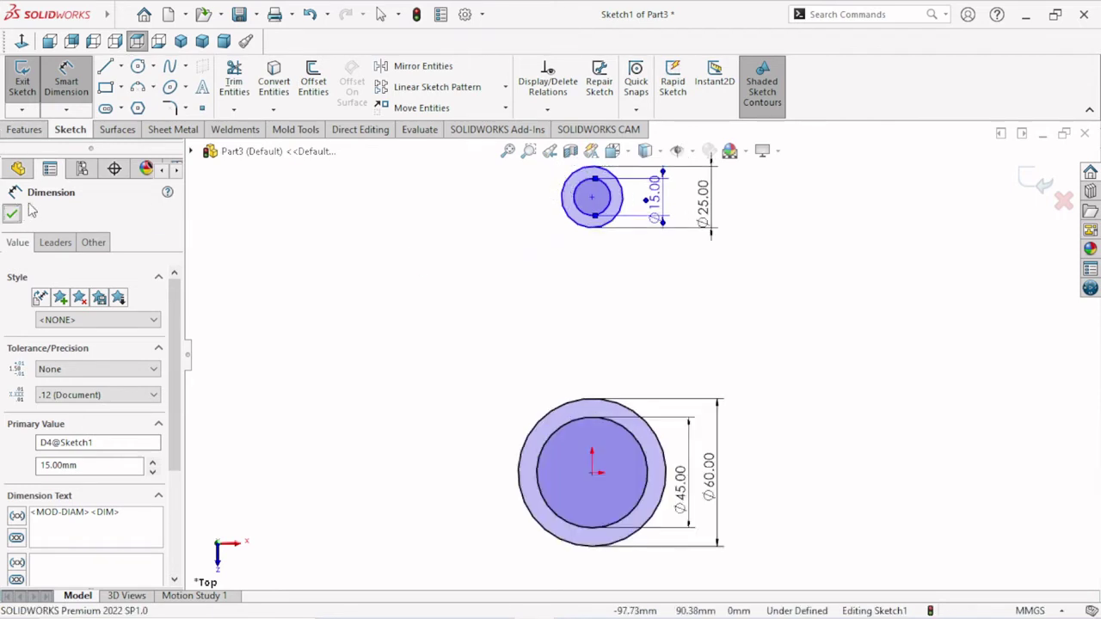
pyautogui.click(592, 198)
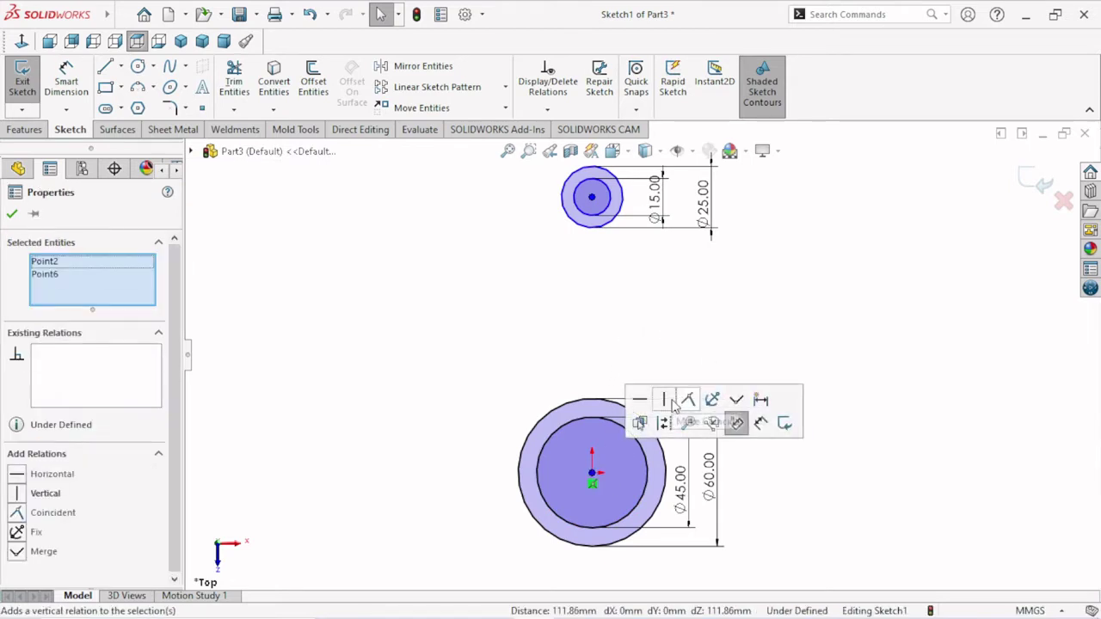
# Dimension the vertical distance between the two circle centres as 125 mm
pyautogui.click(12, 214)
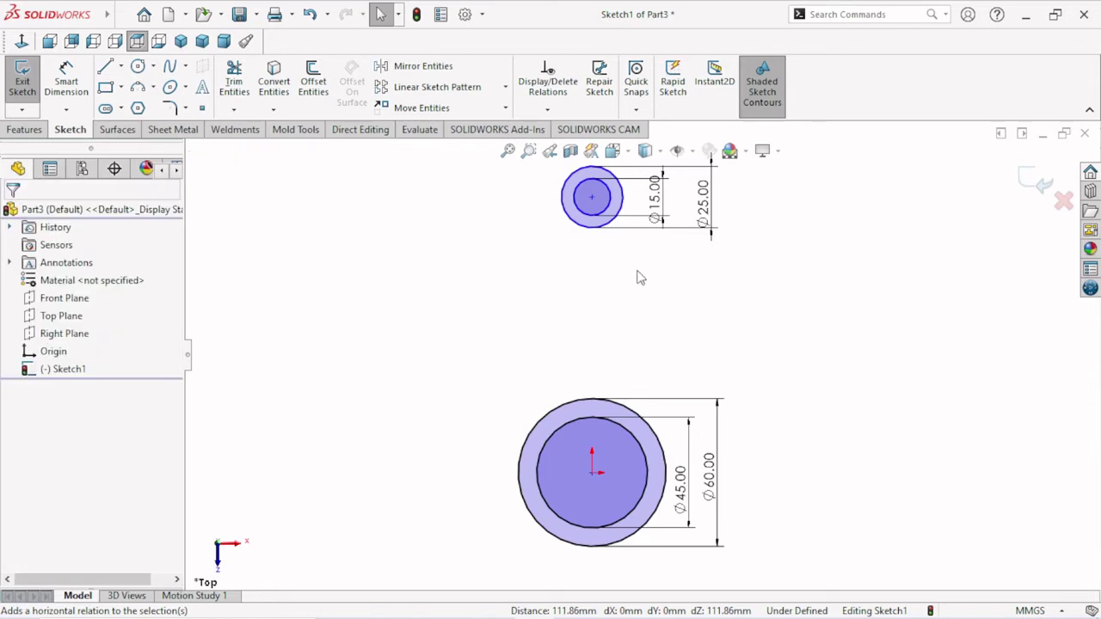
pyautogui.click(66, 79)
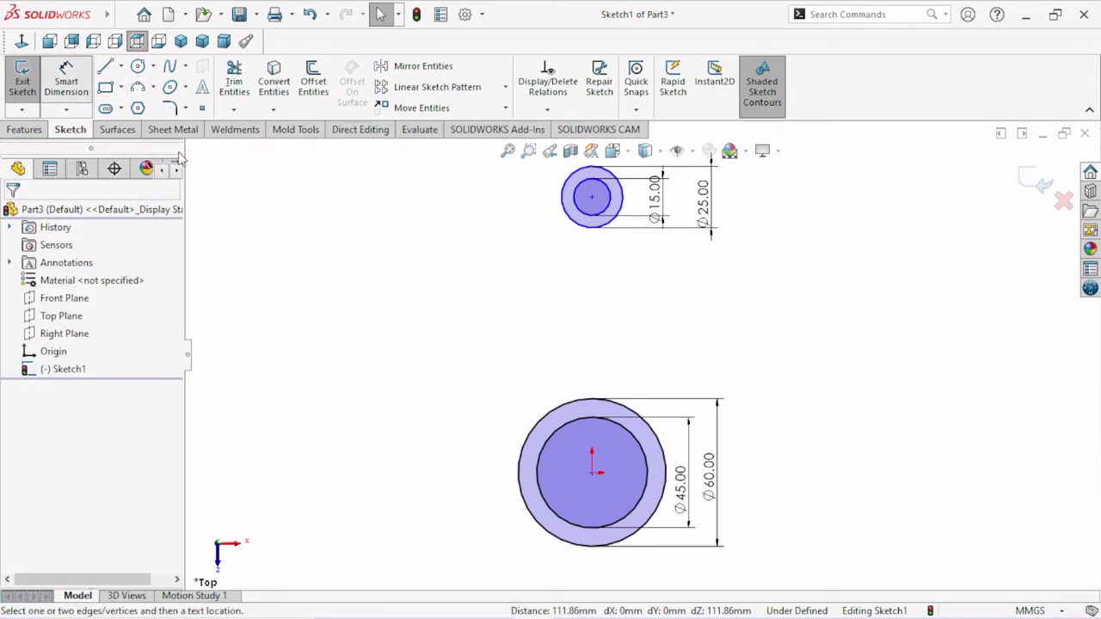
pyautogui.click(591, 197)
pyautogui.click(592, 472)
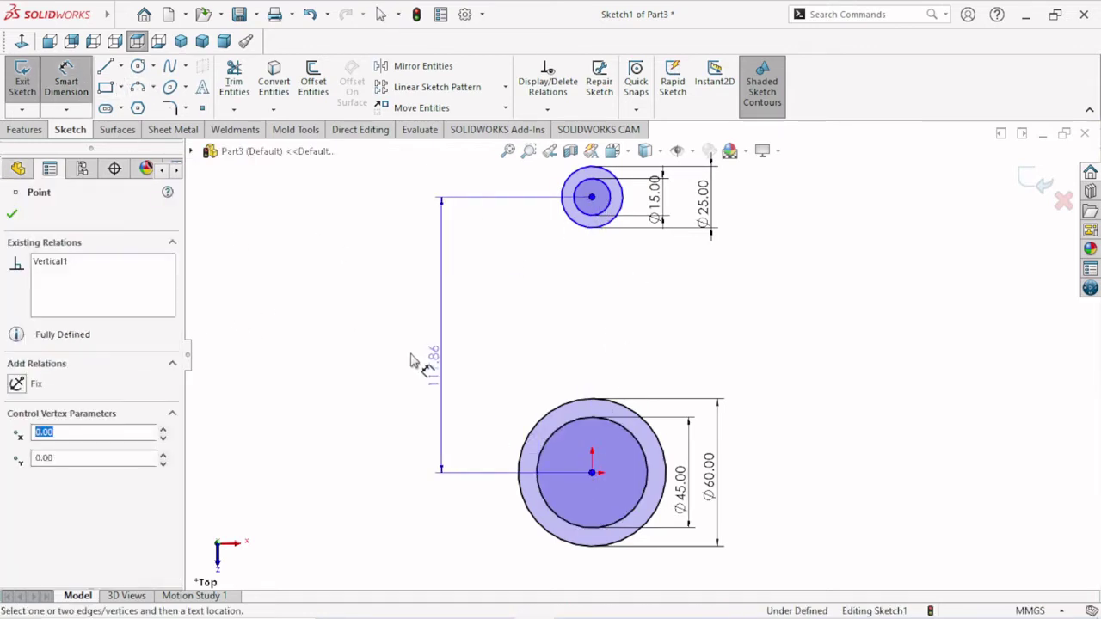
pyautogui.click(413, 358)
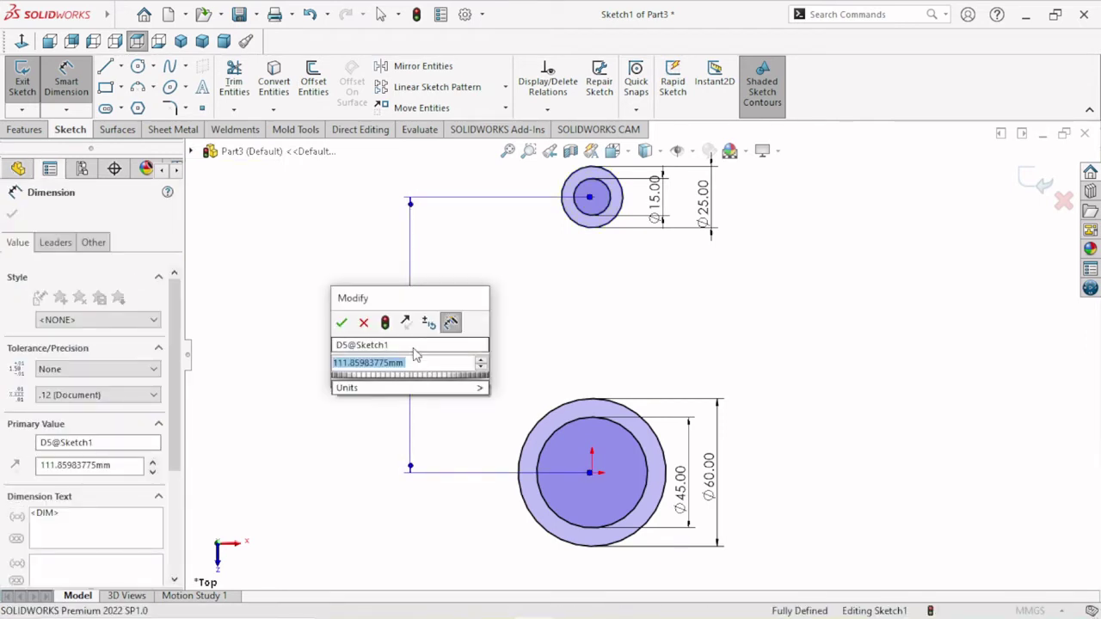
pyautogui.write('125')
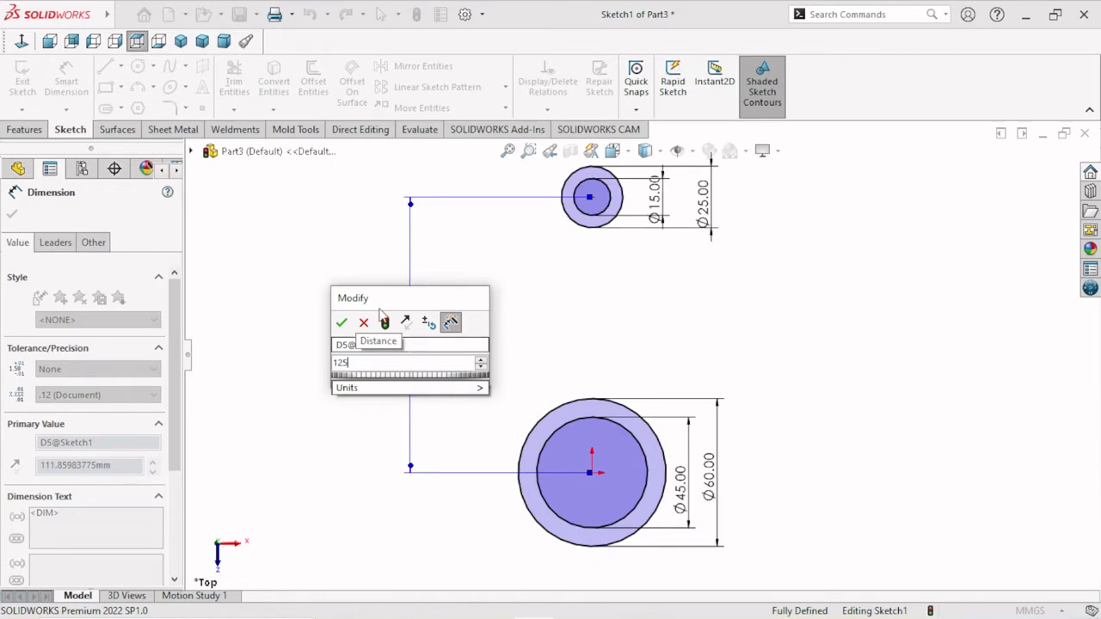
pyautogui.click(342, 322)
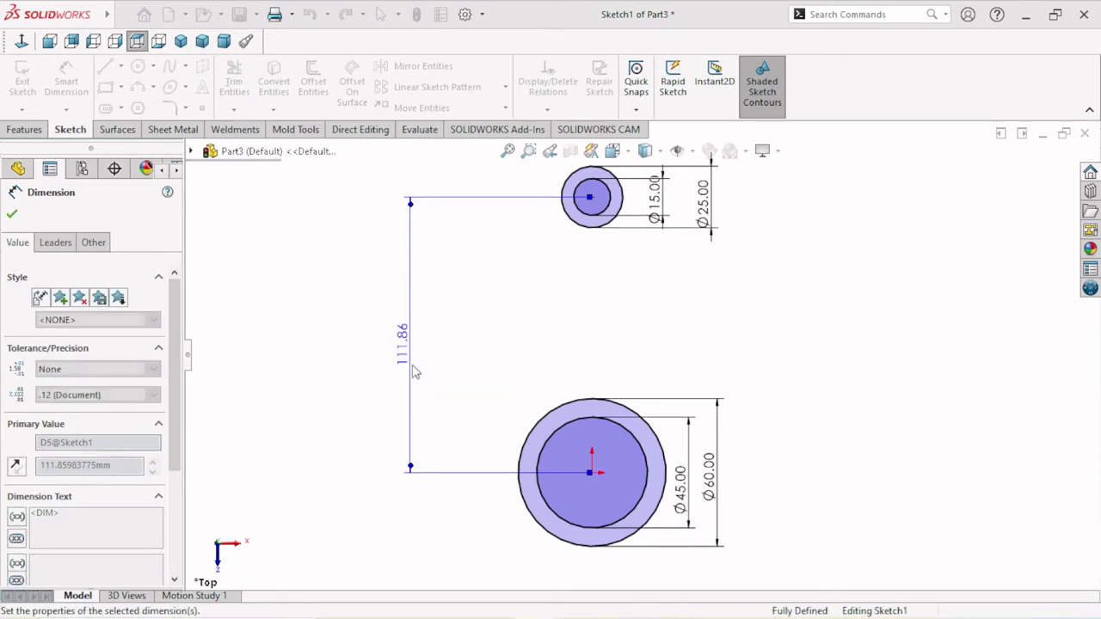
pyautogui.scroll(3, 626, 358)
pyautogui.scroll(-2, 602, 348)
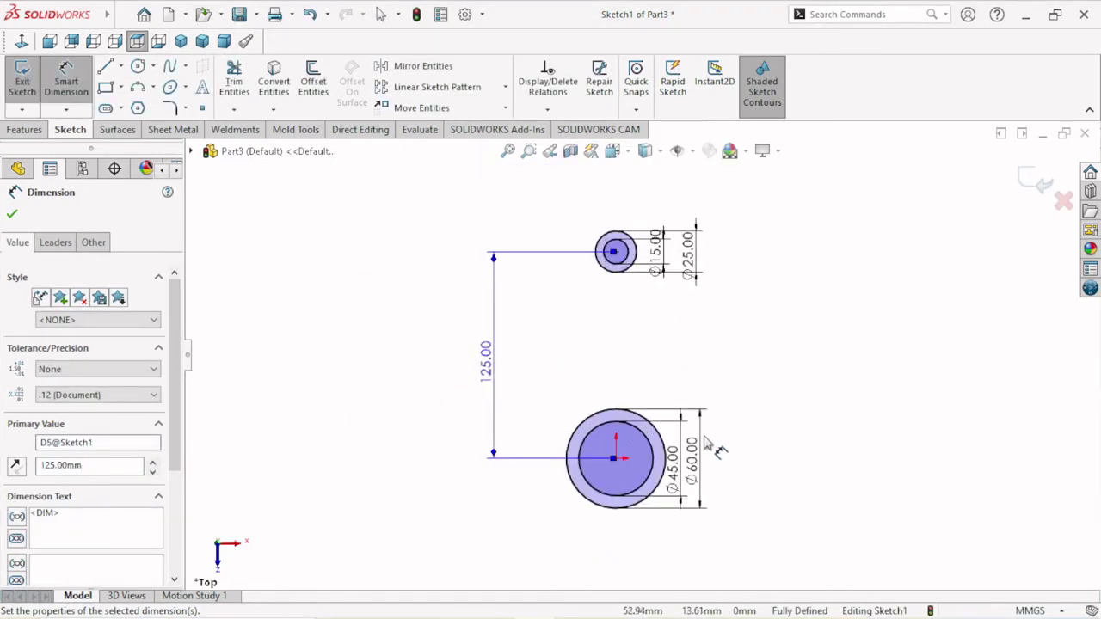
pyautogui.scroll(-2, 567, 391)
pyautogui.click(14, 214)
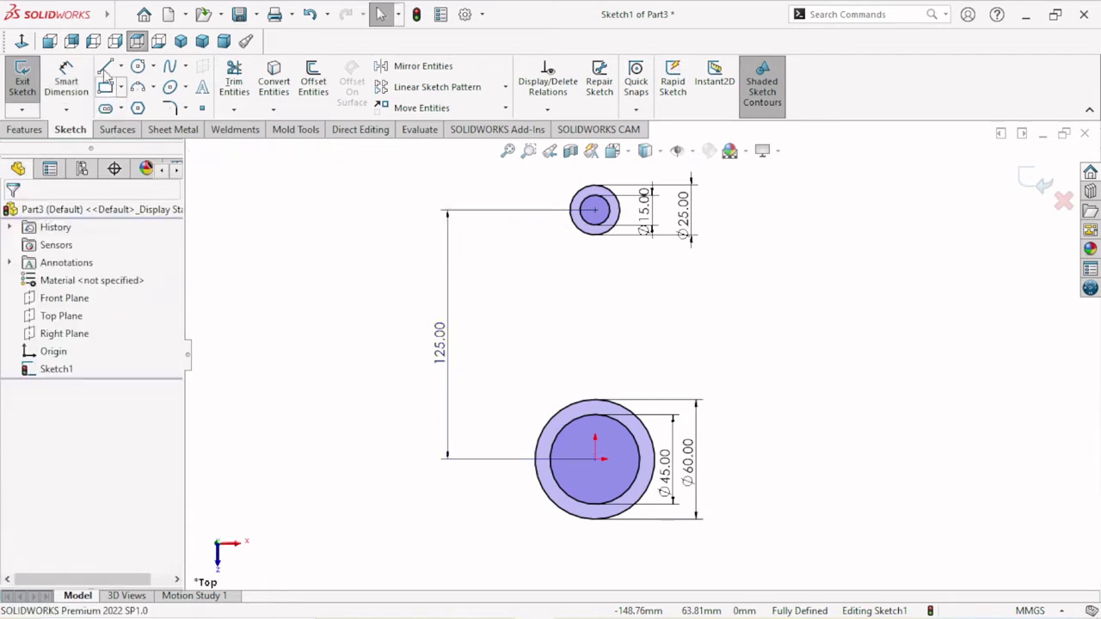
# Draw a line from the small circle's left edge to the large circle
pyautogui.click(106, 68)
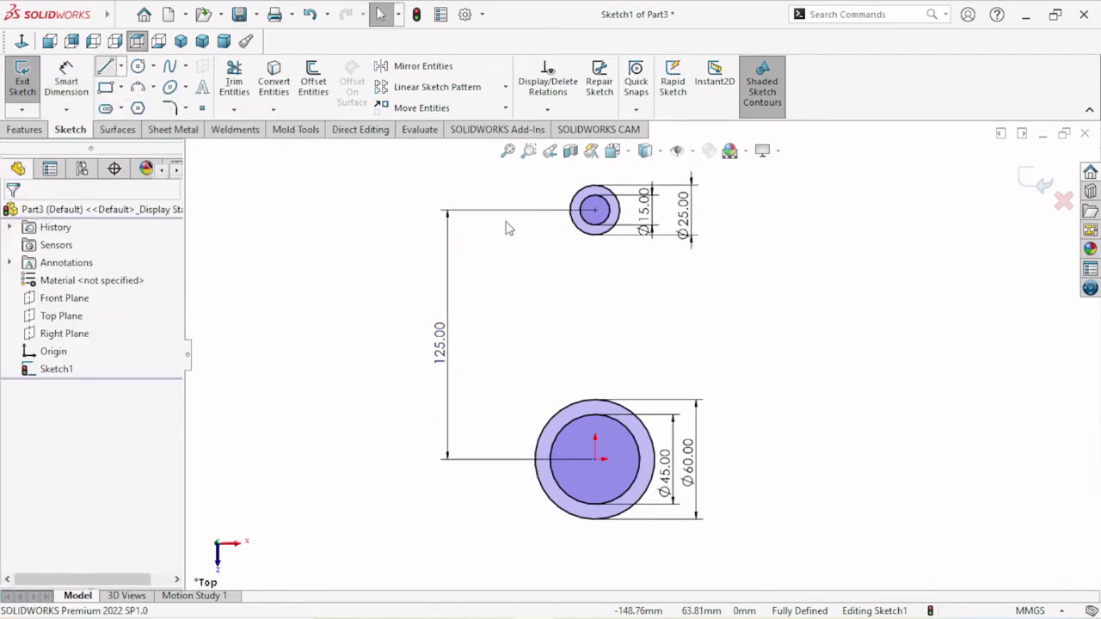
pyautogui.click(571, 221)
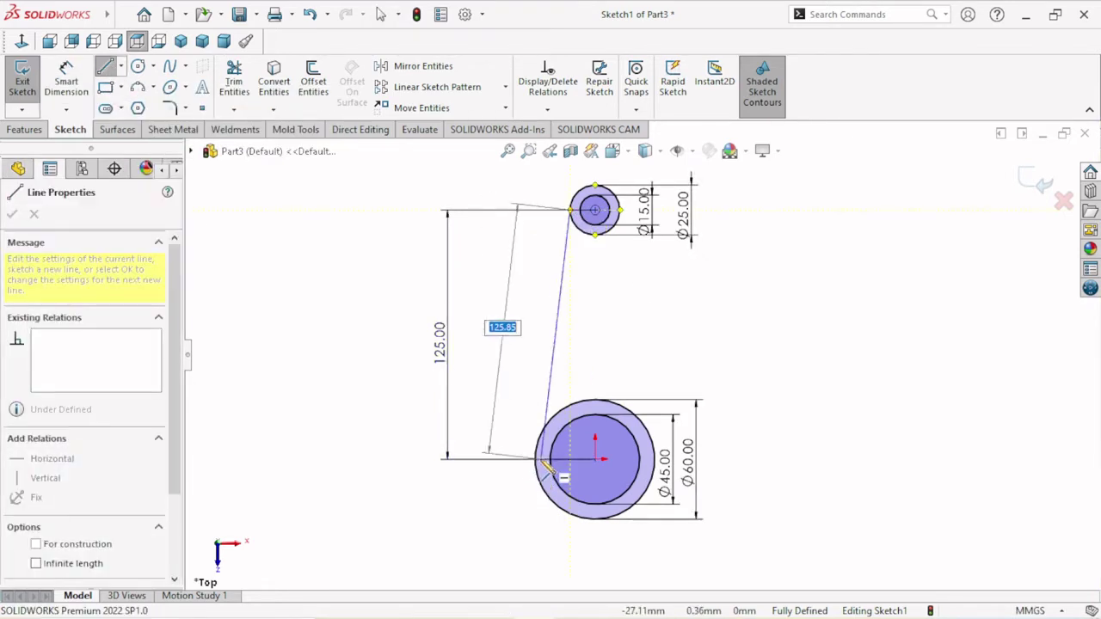
pyautogui.click(535, 458)
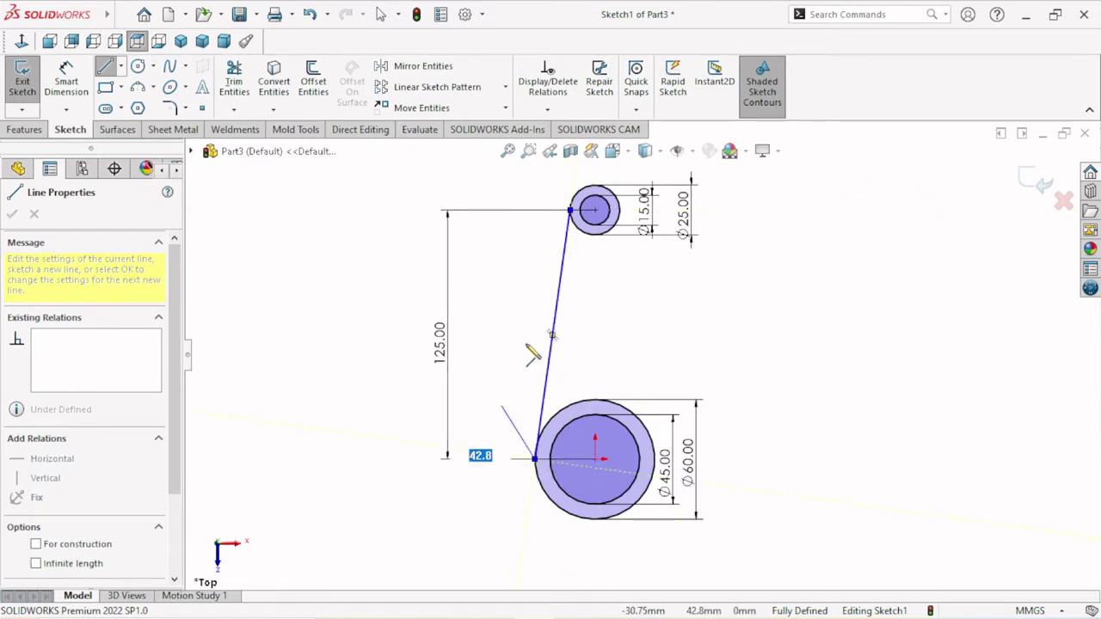
pyautogui.rightClick(622, 295)
pyautogui.click(634, 285)
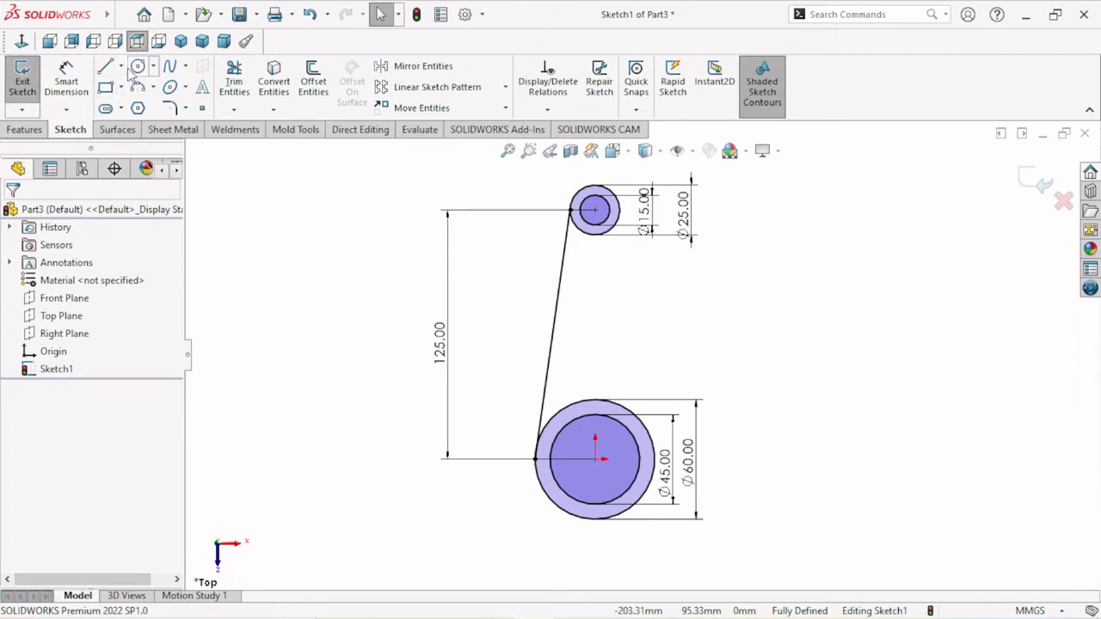
# Draw a second line tangent to the right sides of both circles
pyautogui.press('l')
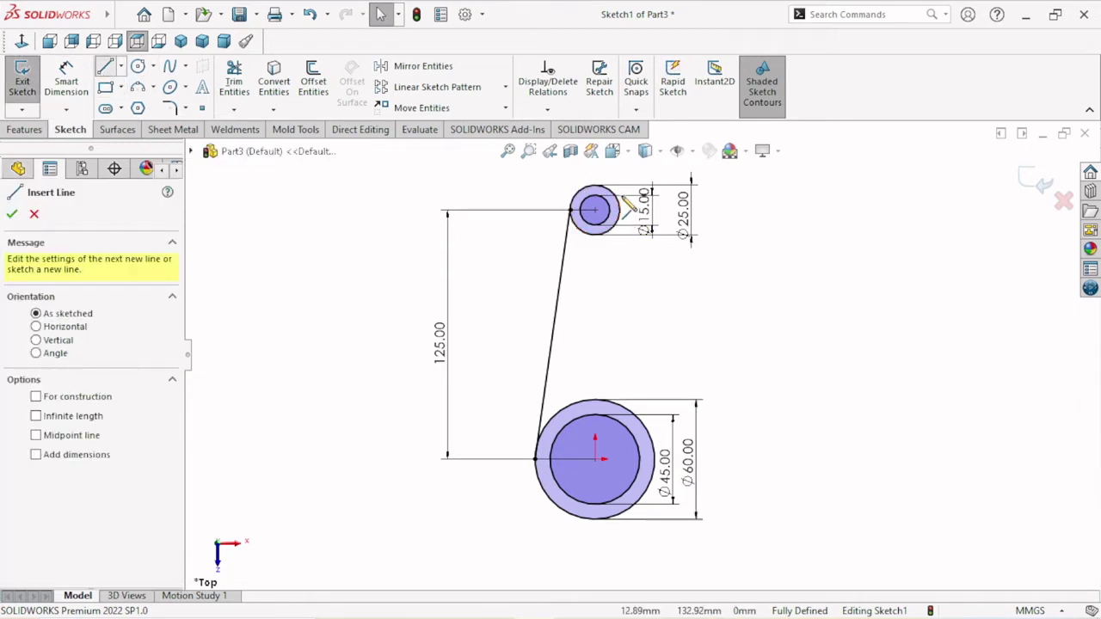
pyautogui.click(646, 229)
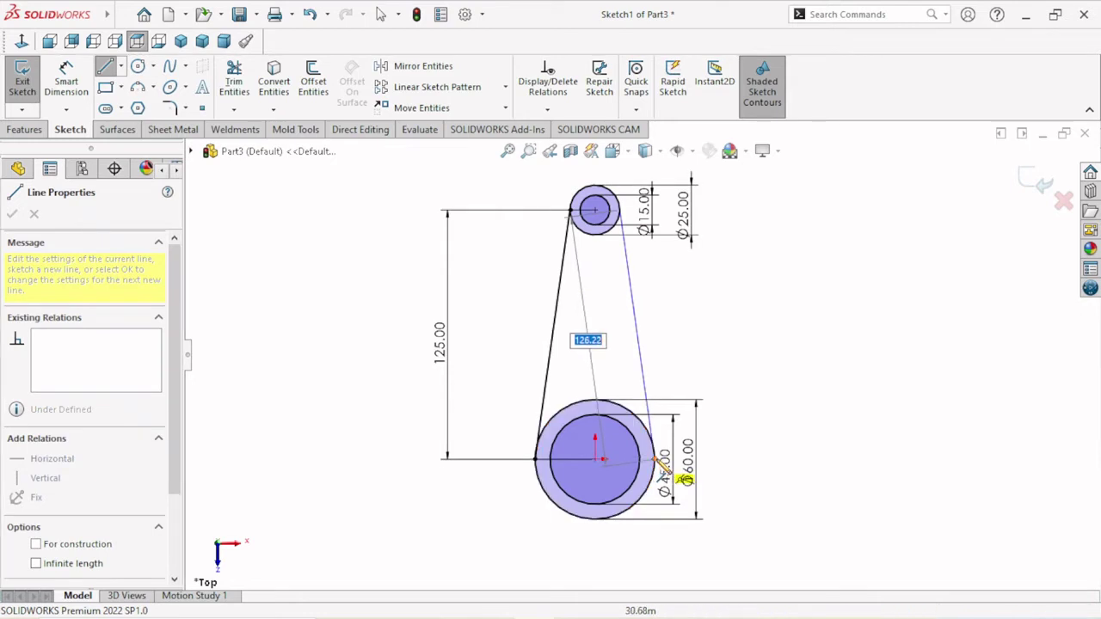
pyautogui.click(664, 468)
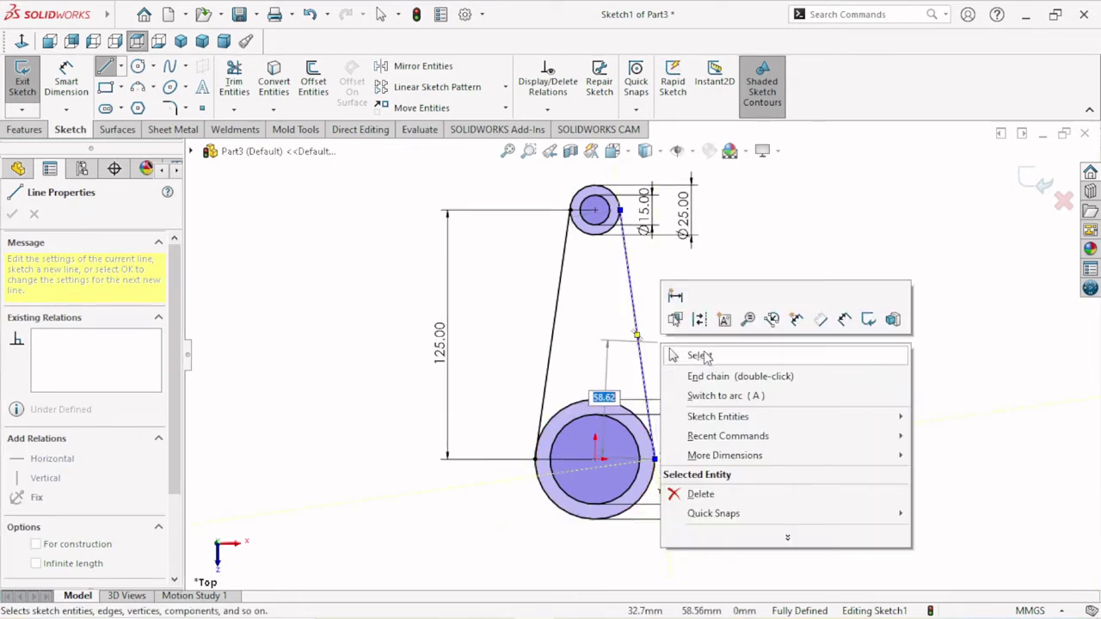
pyautogui.click(700, 356)
pyautogui.scroll(2, 642, 355)
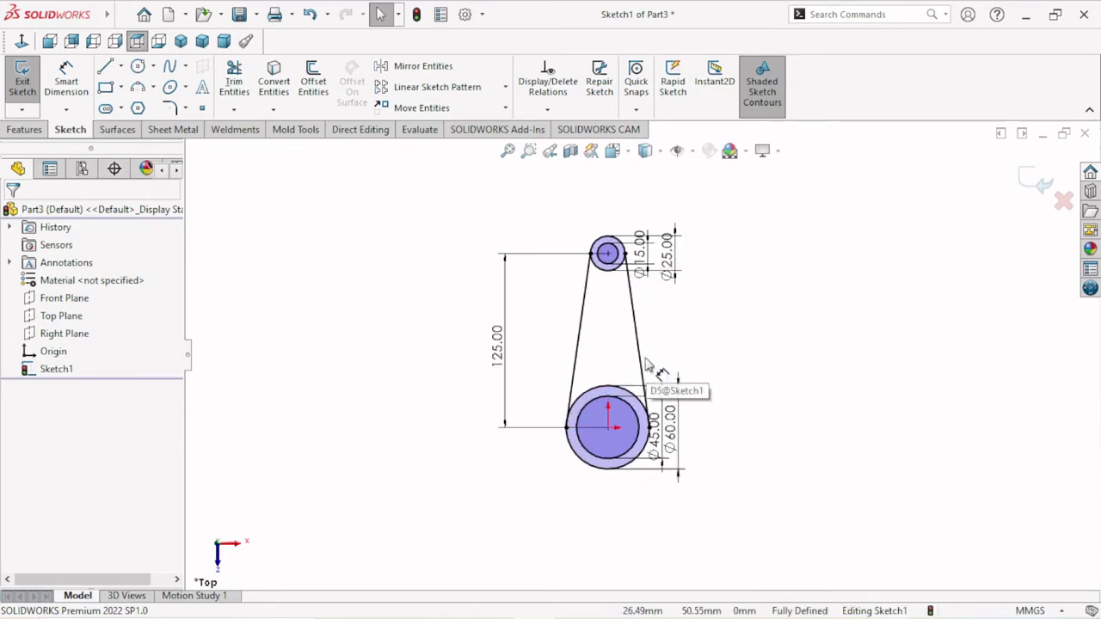
# Orbit and zoom the finished sketch into a tilted 3D view
pyautogui.moveTo(646, 362); pyautogui.dragTo(637, 345)
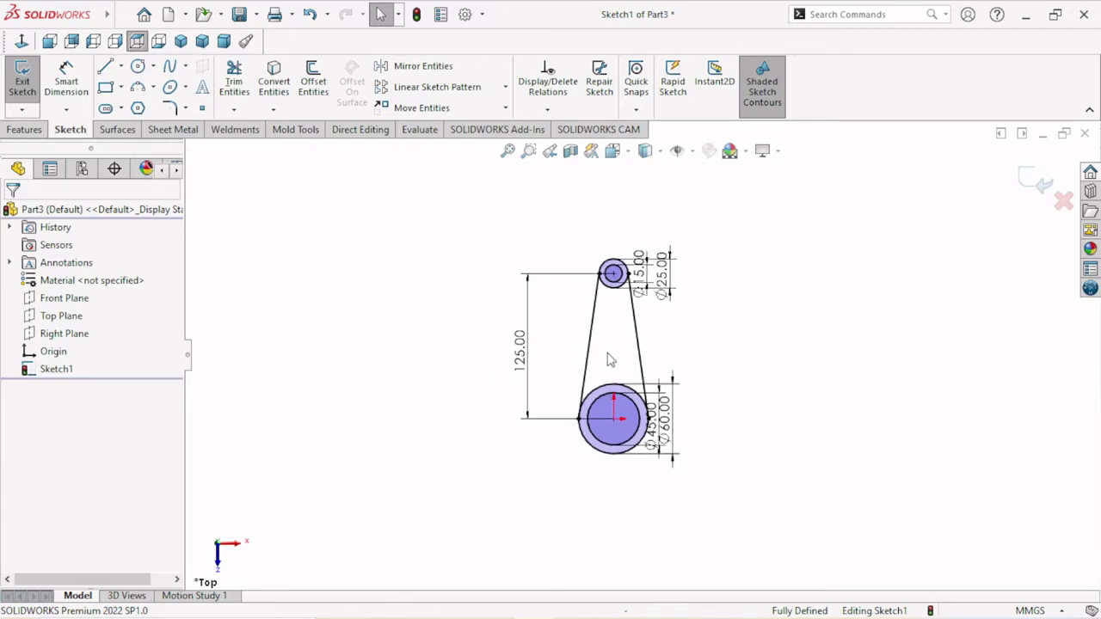
pyautogui.moveTo(662, 464)
pyautogui.mouseDown(button='middle')
pyautogui.moveTo(528, 432)
pyautogui.moveTo(530, 348)
pyautogui.moveTo(437, 227)
pyautogui.moveTo(644, 270)
pyautogui.moveTo(627, 198)
pyautogui.mouseUp(button='middle')
pyautogui.moveTo(638, 340); pyautogui.dragTo(645, 362, button='middle')
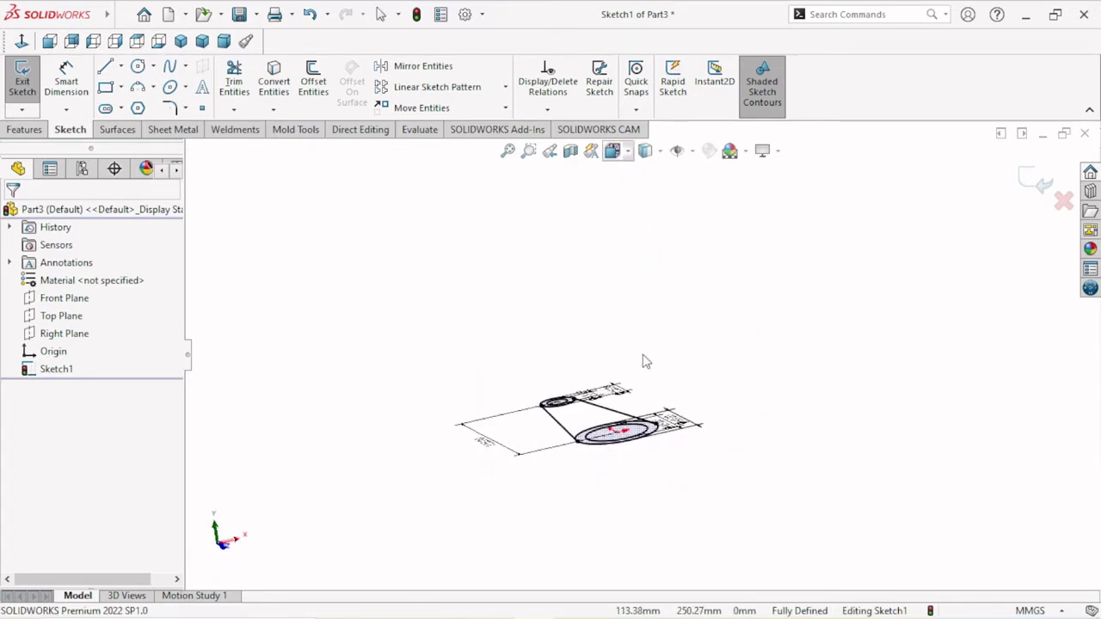
pyautogui.moveTo(693, 508)
pyautogui.mouseDown(button='middle')
pyautogui.moveTo(638, 479)
pyautogui.moveTo(602, 486)
pyautogui.moveTo(590, 516)
pyautogui.moveTo(616, 555)
pyautogui.moveTo(612, 545)
pyautogui.mouseUp(button='middle')
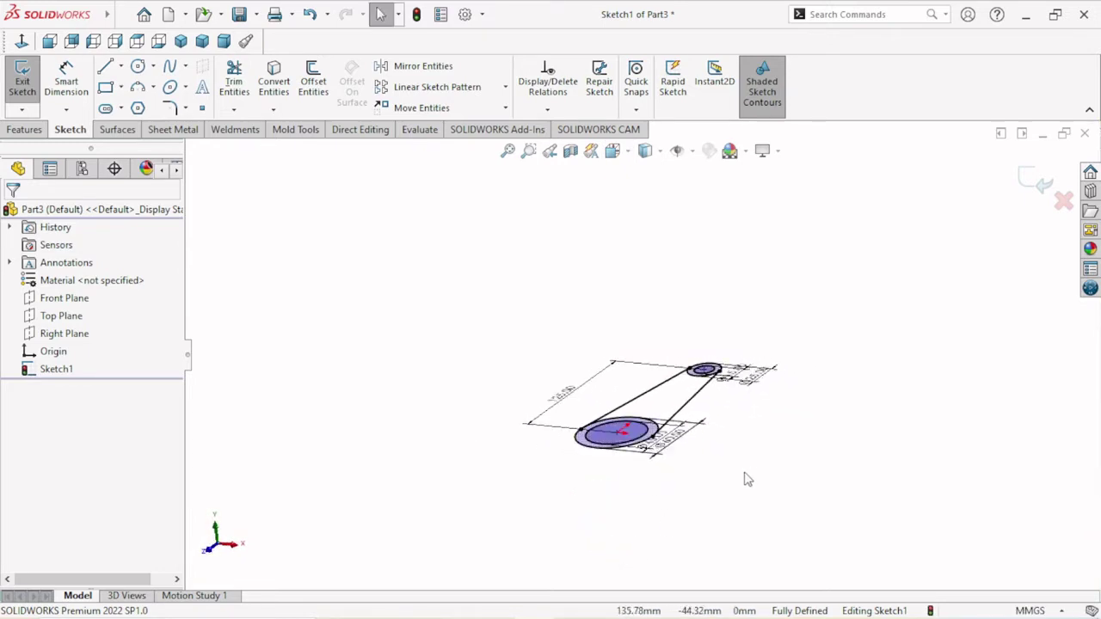
pyautogui.moveTo(710, 444)
pyautogui.mouseDown(button='middle')
pyautogui.moveTo(656, 444)
pyautogui.moveTo(670, 489)
pyautogui.moveTo(705, 496)
pyautogui.moveTo(710, 460)
pyautogui.mouseUp(button='middle')
pyautogui.scroll(-2, 688, 392)
pyautogui.scroll(-1, 559, 370)
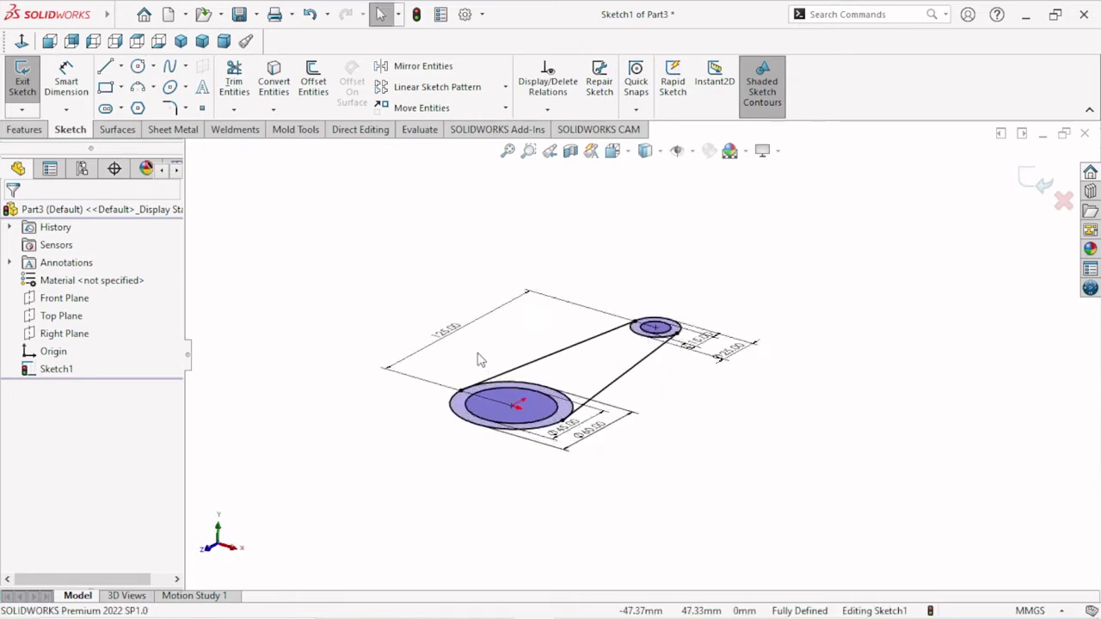
pyautogui.scroll(-3, 479, 359)
# Extrude the ring between the Ø45 and Ø60 circles 40 mm as Boss-Extrude1
pyautogui.click(25, 129)
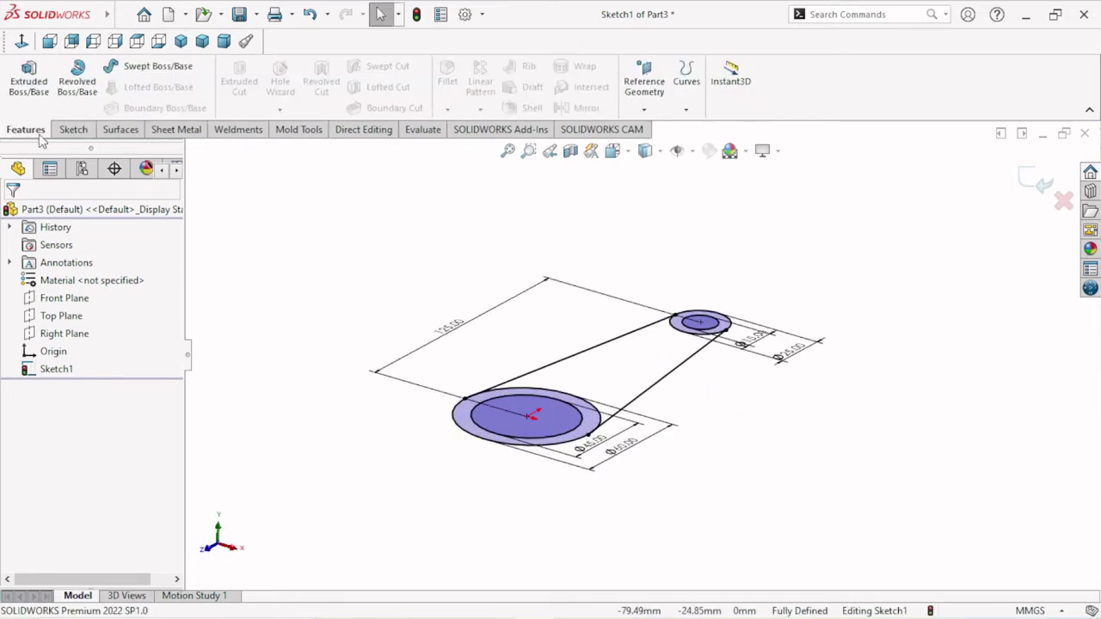
pyautogui.click(29, 84)
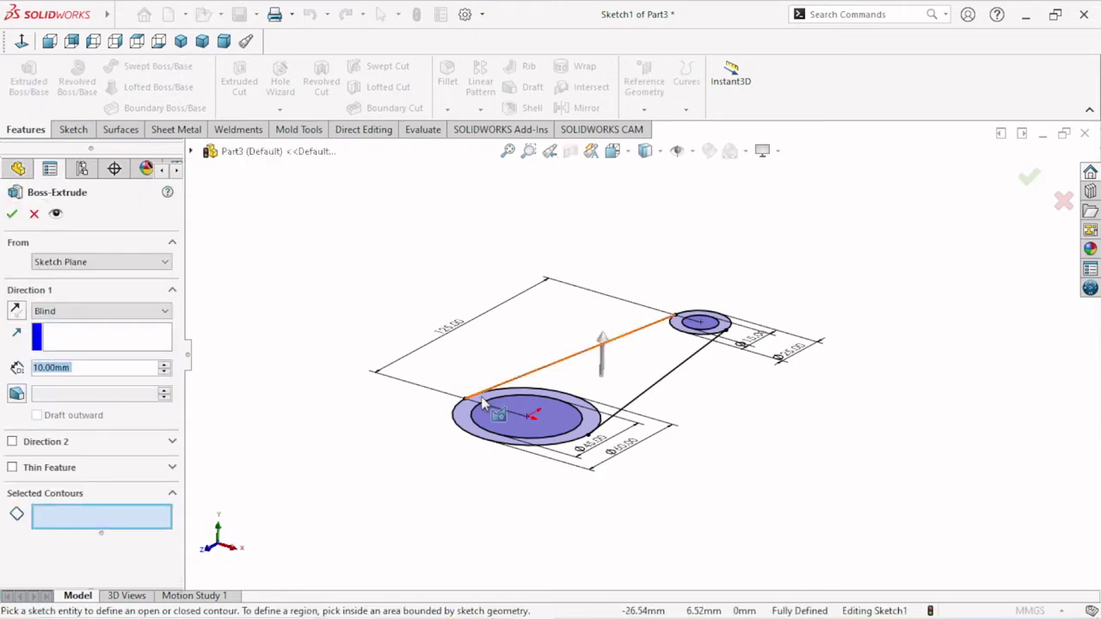
pyautogui.click(483, 431)
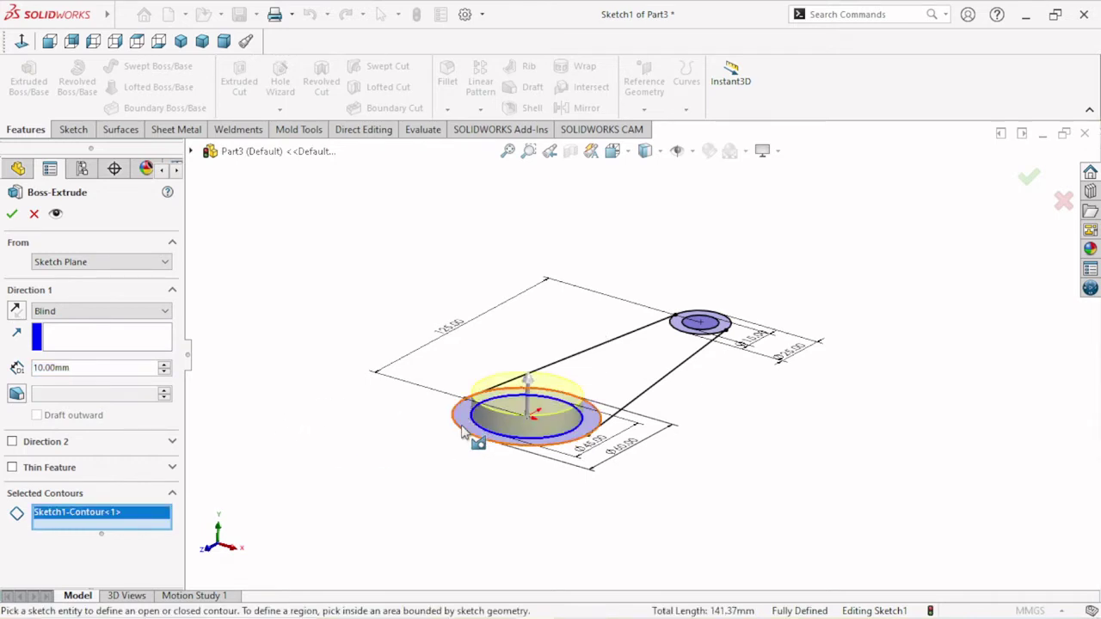
pyautogui.click(35, 215)
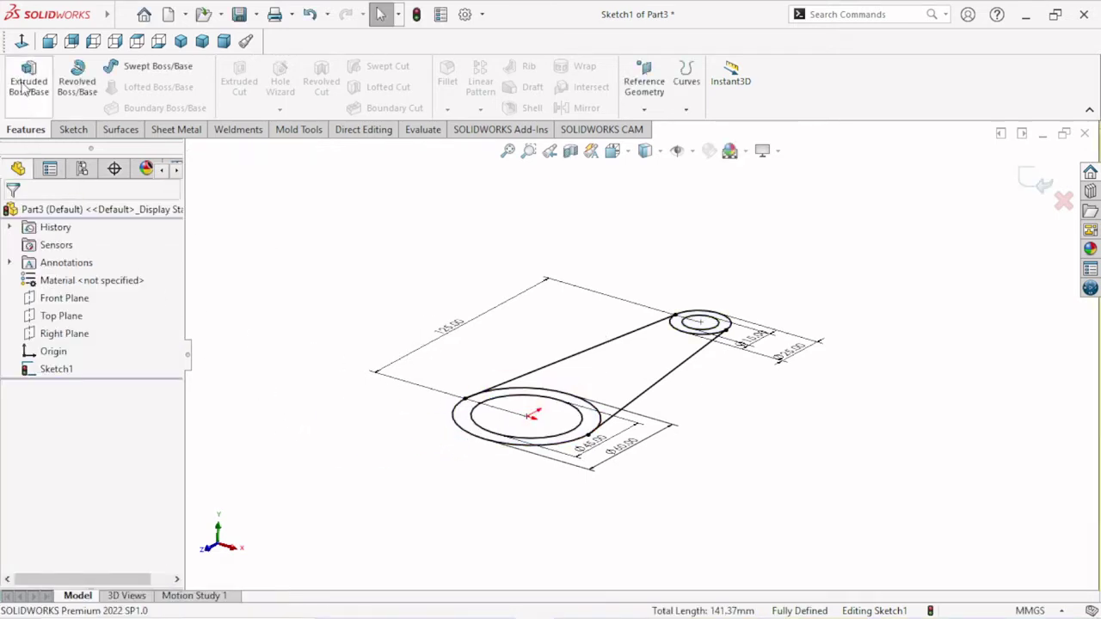
pyautogui.click(26, 89)
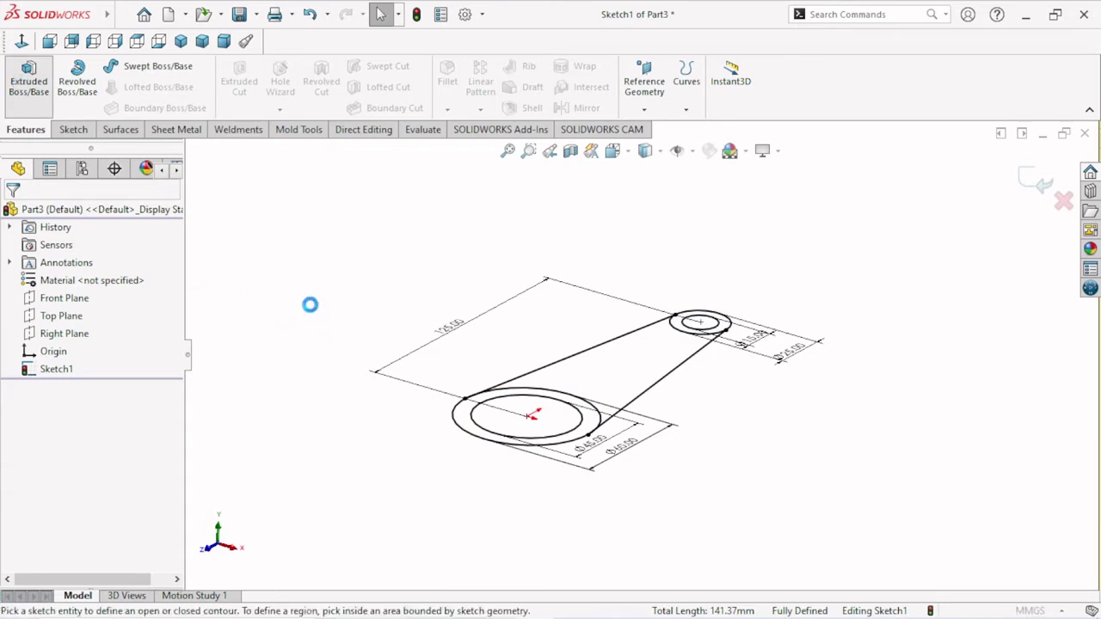
pyautogui.click(480, 437)
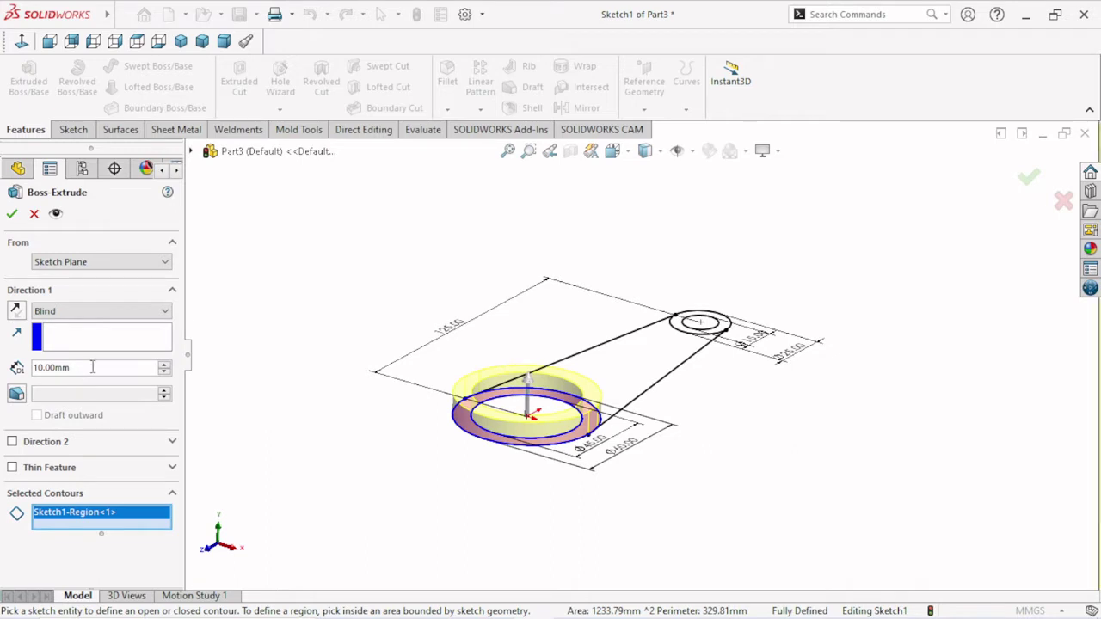
pyautogui.write('40')
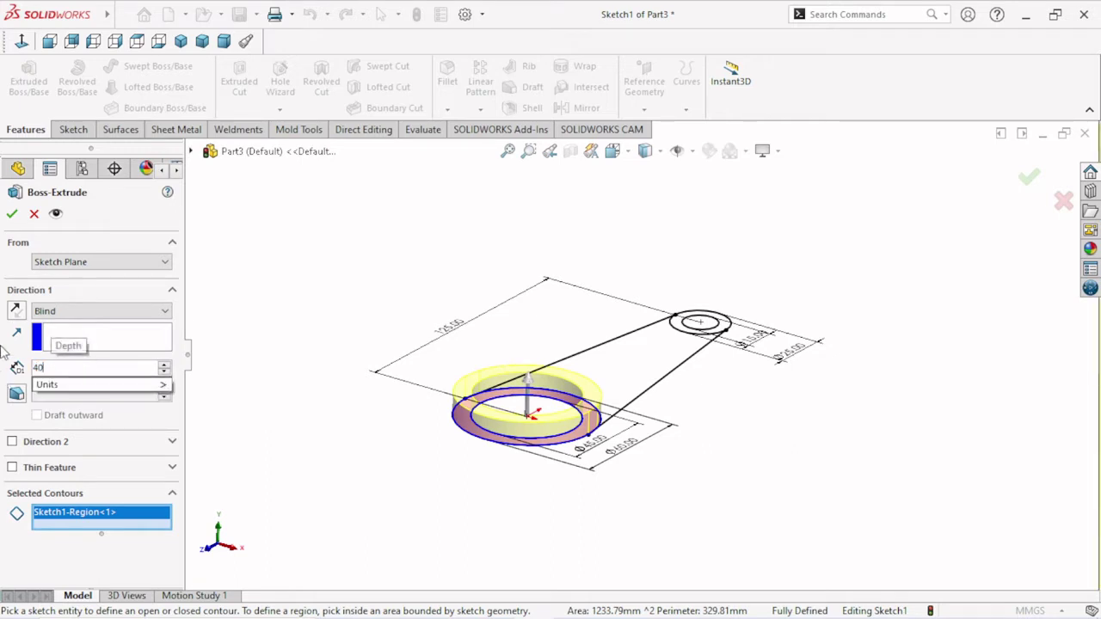
pyautogui.press('Return')
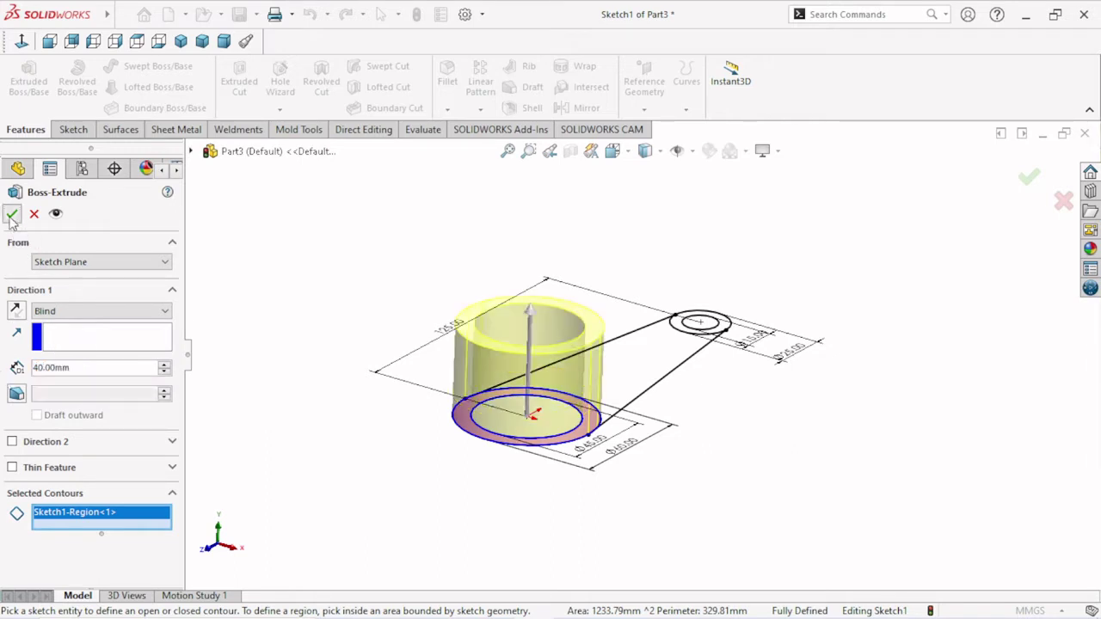
pyautogui.click(11, 215)
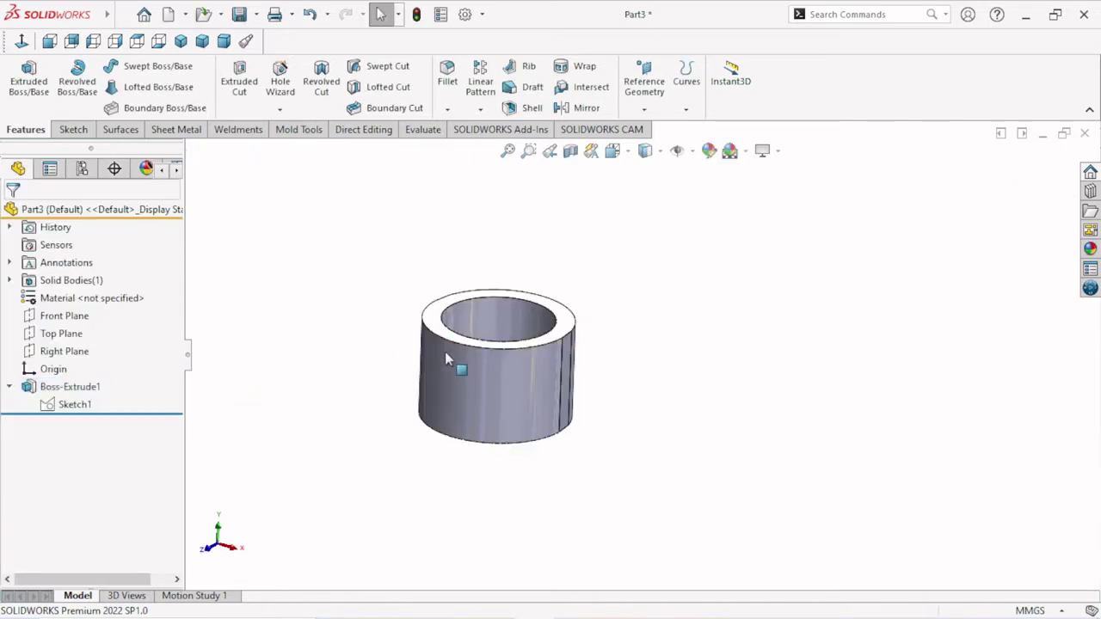
# Start a second extrusion of Sketch1's small-circle ring, 20 mm deep
pyautogui.click(50, 405)
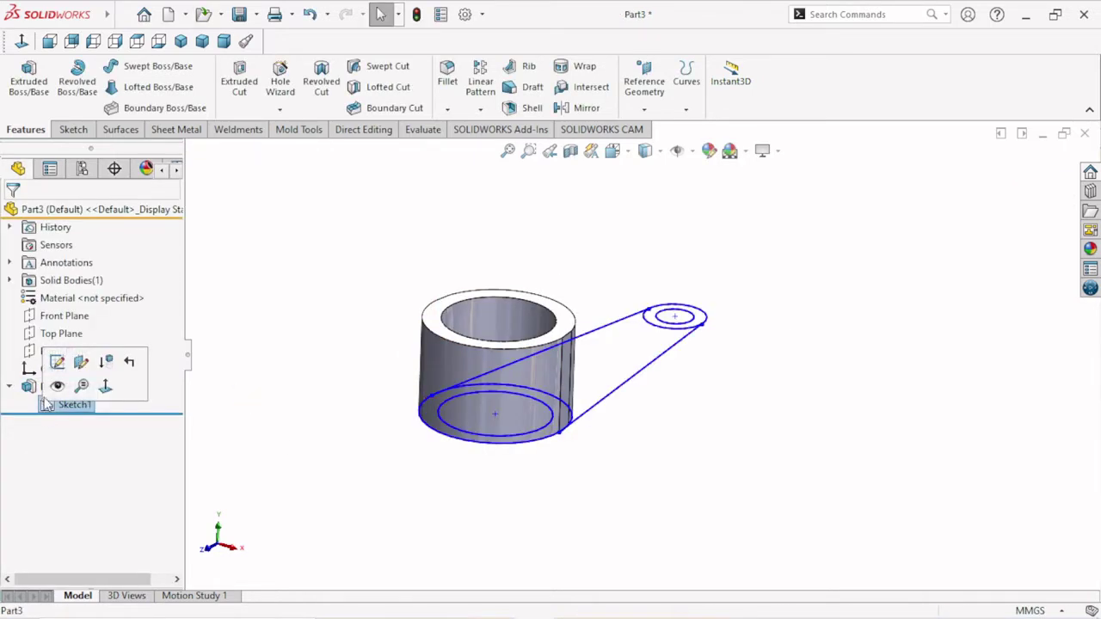
pyautogui.click(28, 79)
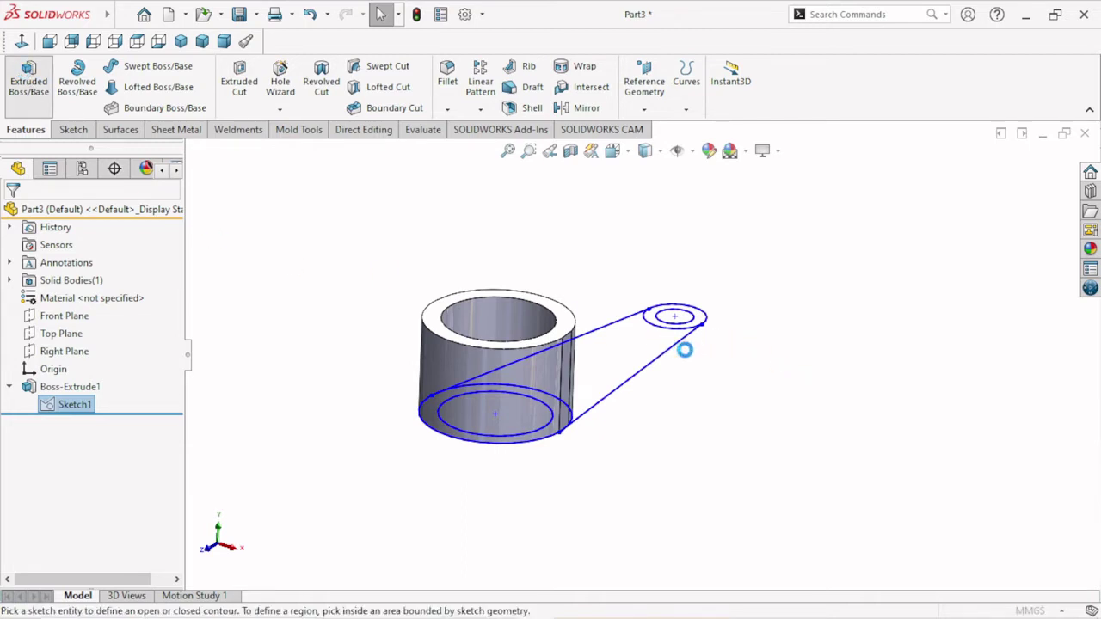
pyautogui.scroll(-3, 679, 342)
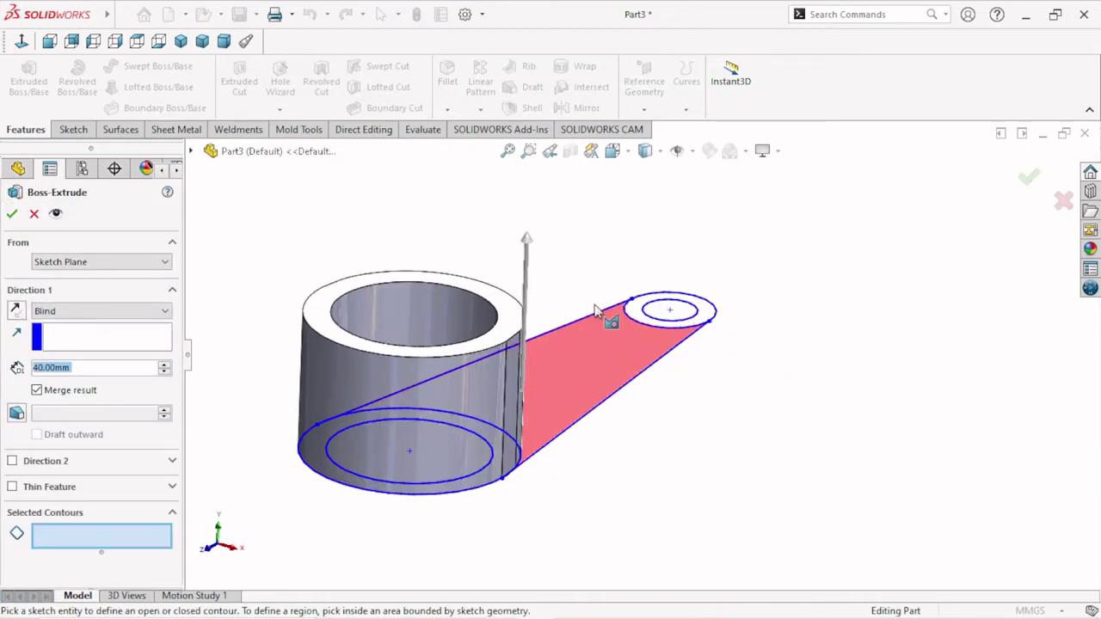
pyautogui.click(647, 315)
pyautogui.scroll(2, 536, 366)
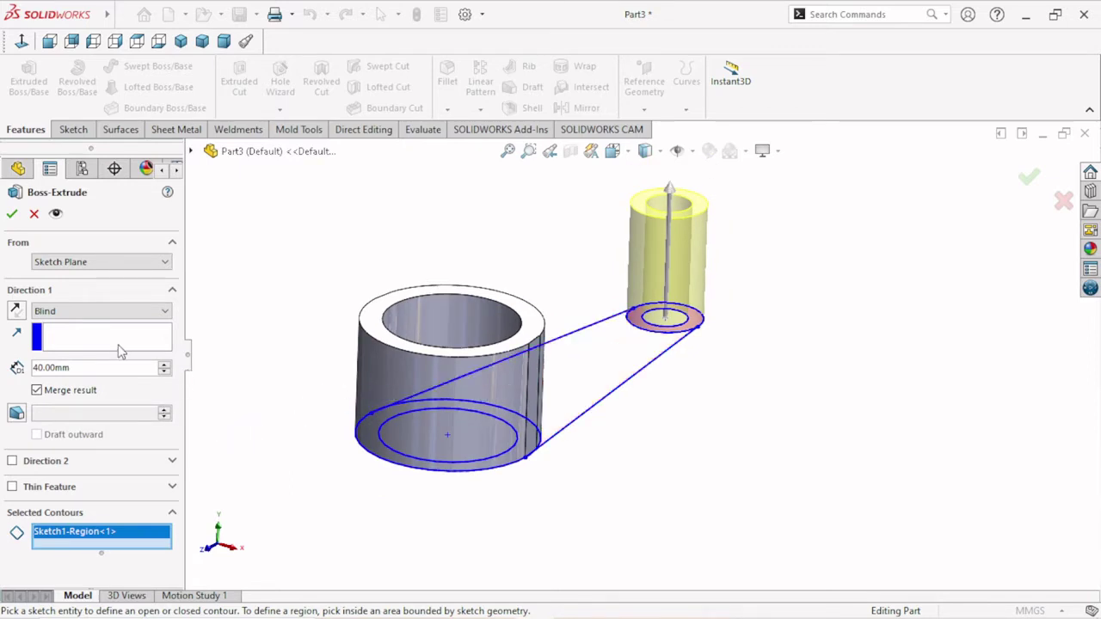
pyautogui.click(80, 365)
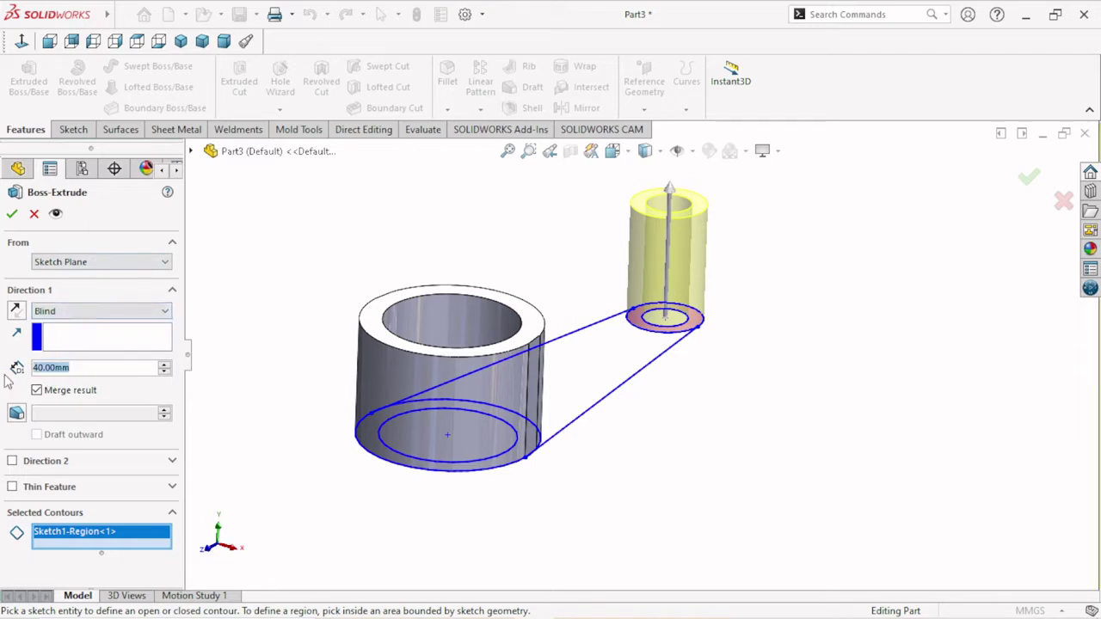
pyautogui.write('20')
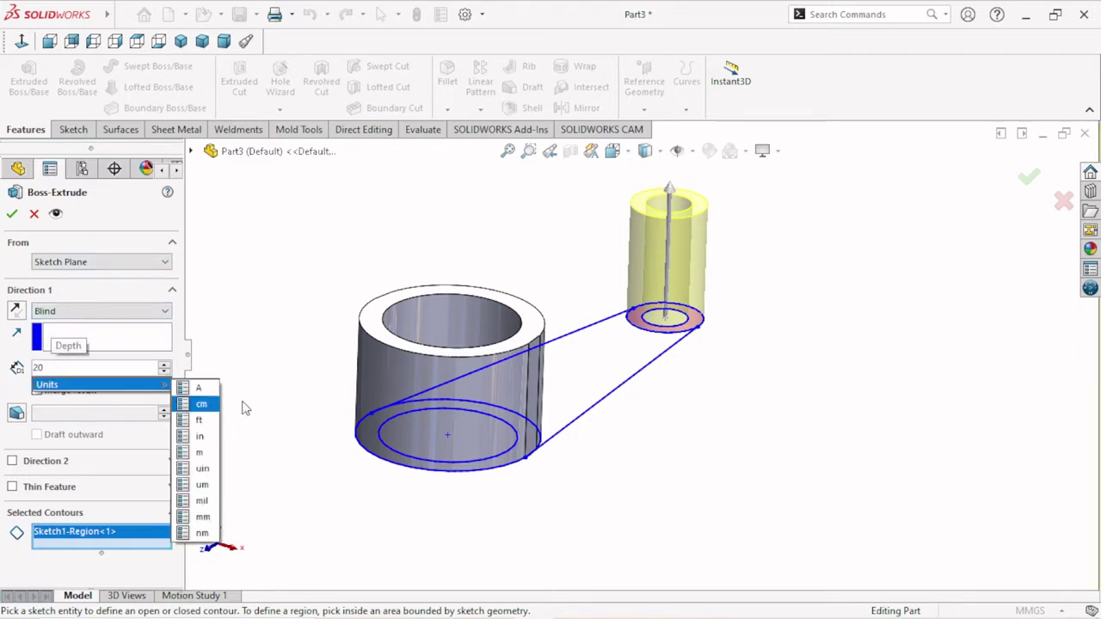
pyautogui.press('Return')
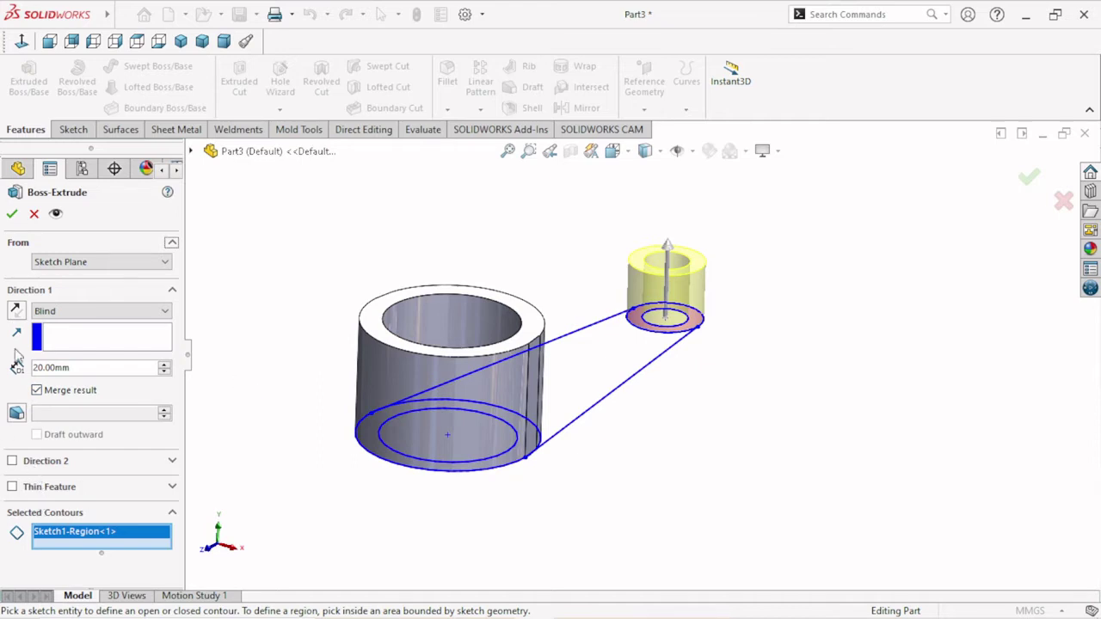
# Start that extrusion from a 30 mm offset, reversed below the sketch plane
pyautogui.click(123, 267)
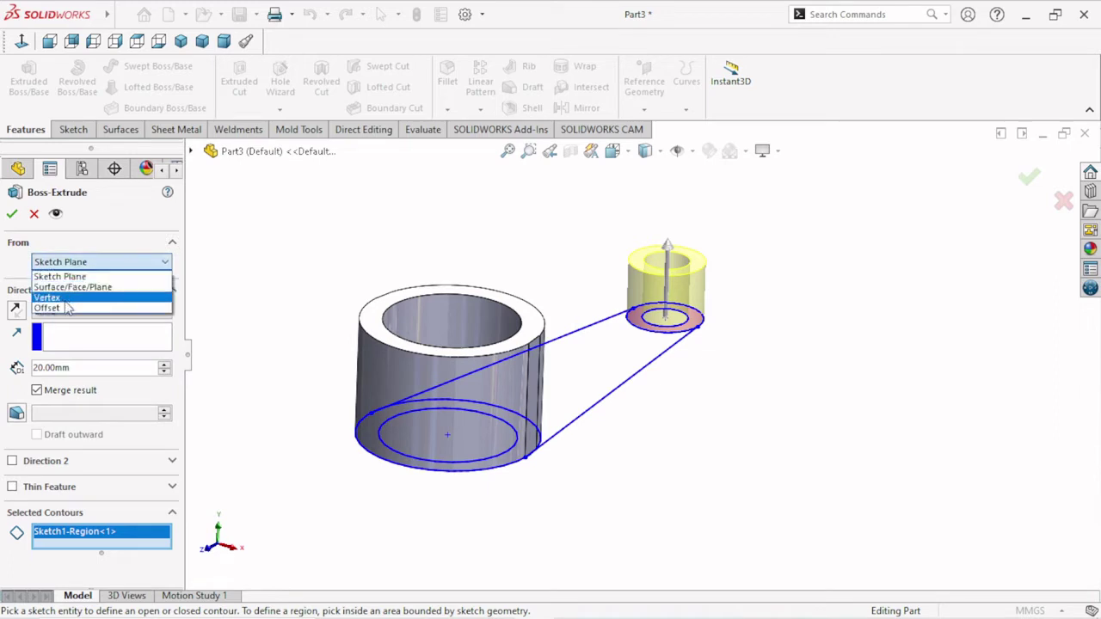
pyautogui.click(66, 308)
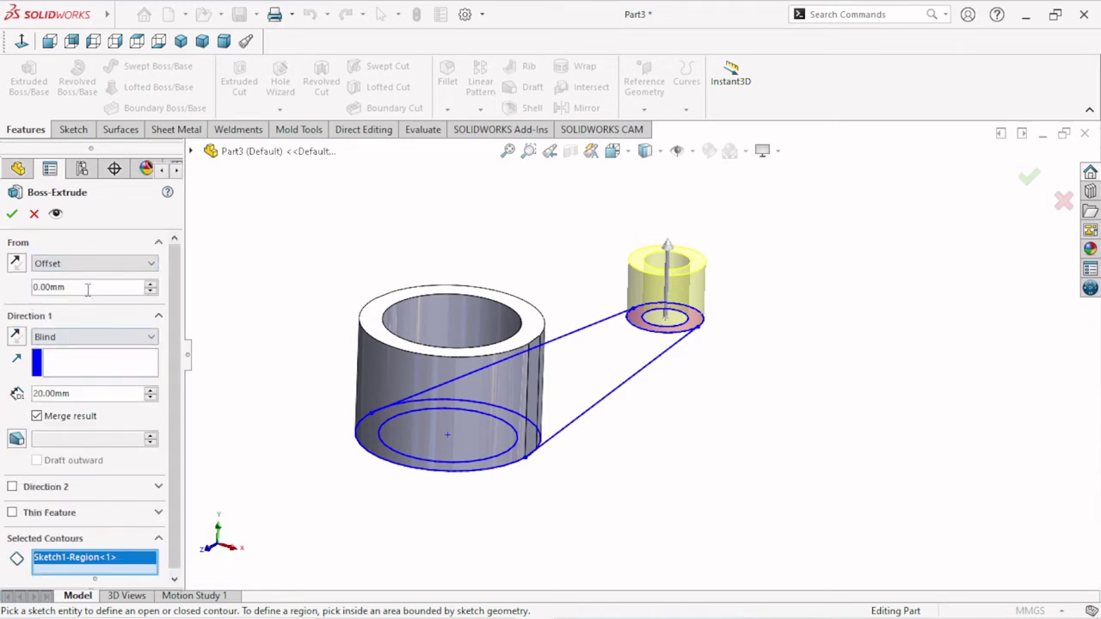
pyautogui.moveTo(87, 290); pyautogui.dragTo(2, 281)
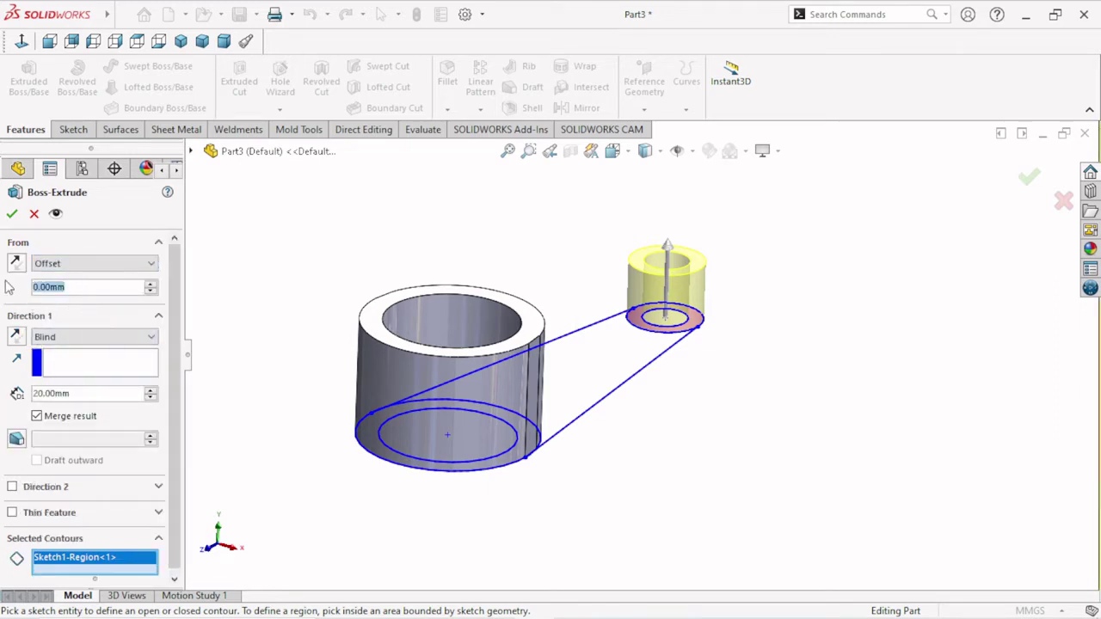
pyautogui.write('30')
pyautogui.press('Return')
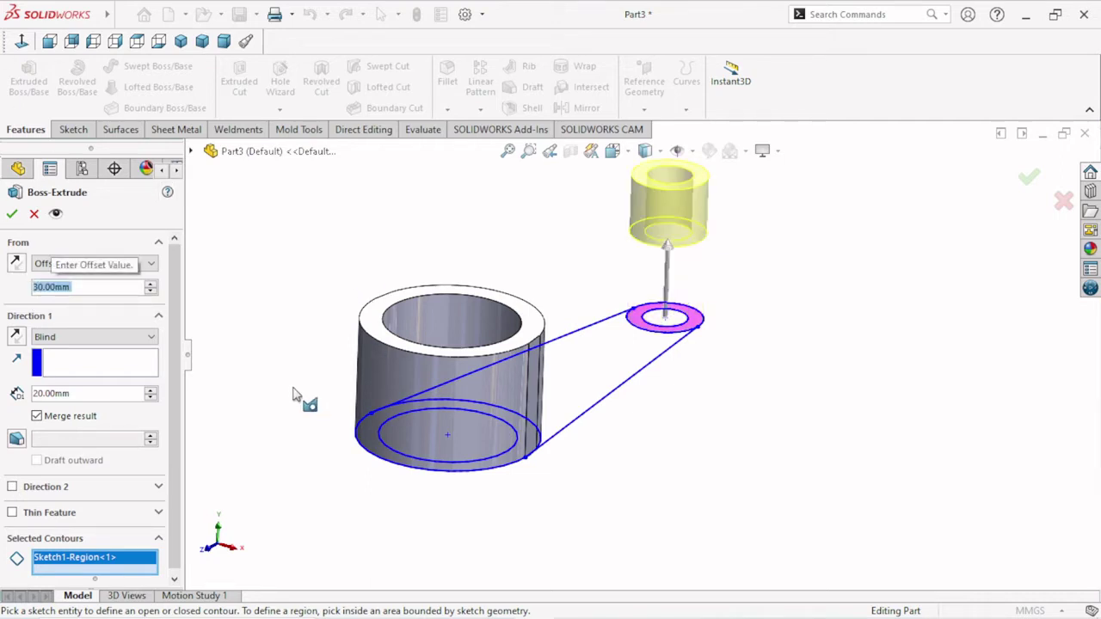
pyautogui.click(17, 262)
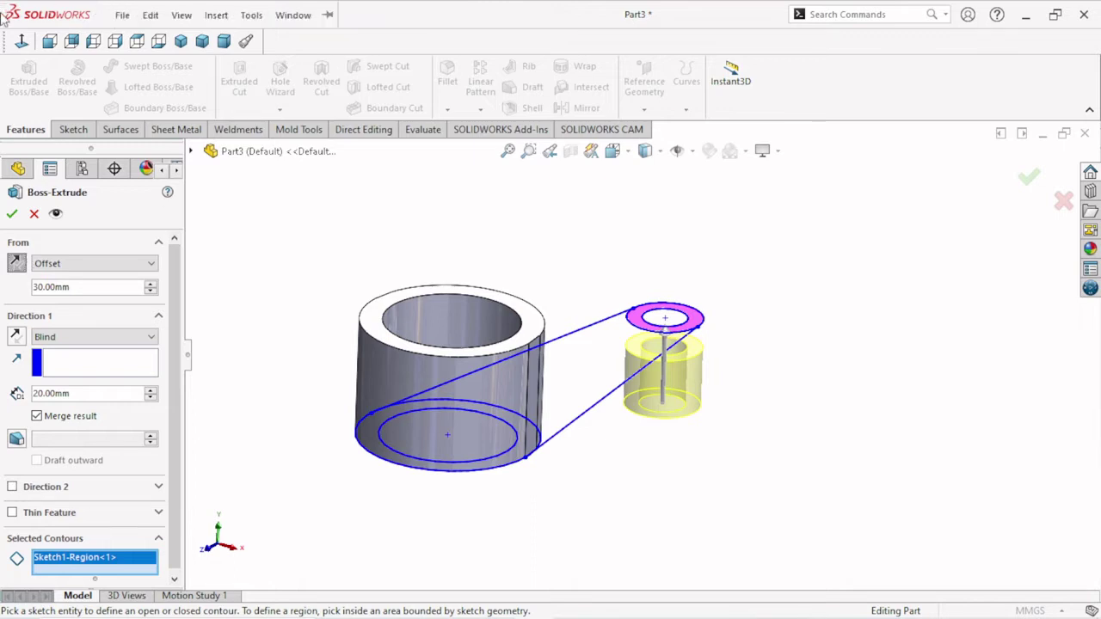
pyautogui.click(12, 215)
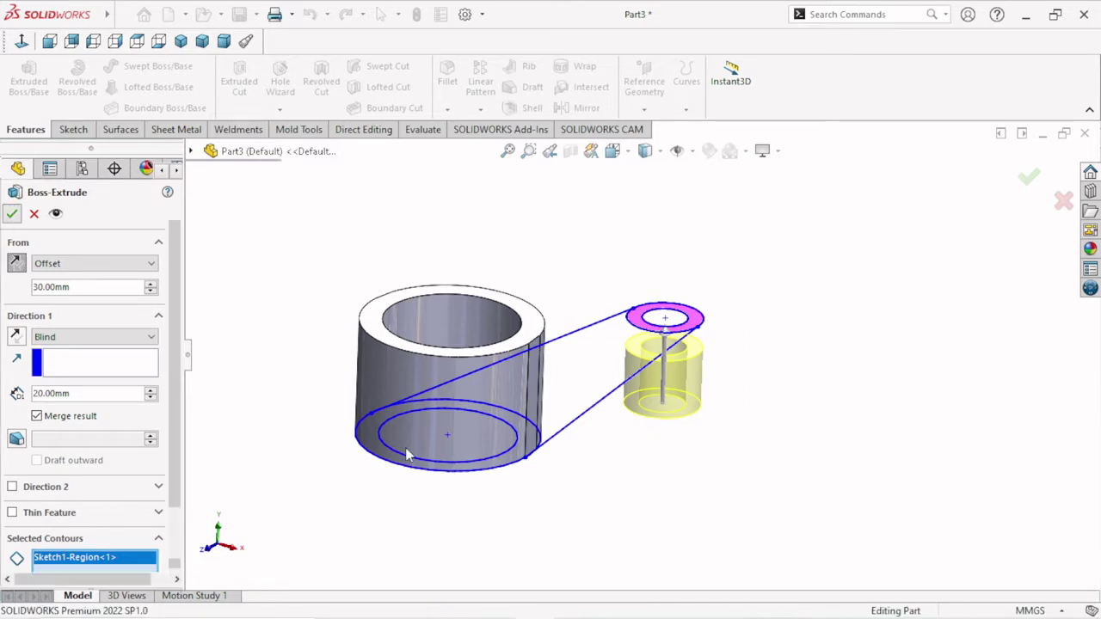
# Zoom and orbit to inspect the two separate hollow cylinders, then switch to Isometric view
pyautogui.scroll(5, 686, 382)
pyautogui.scroll(-2, 683, 381)
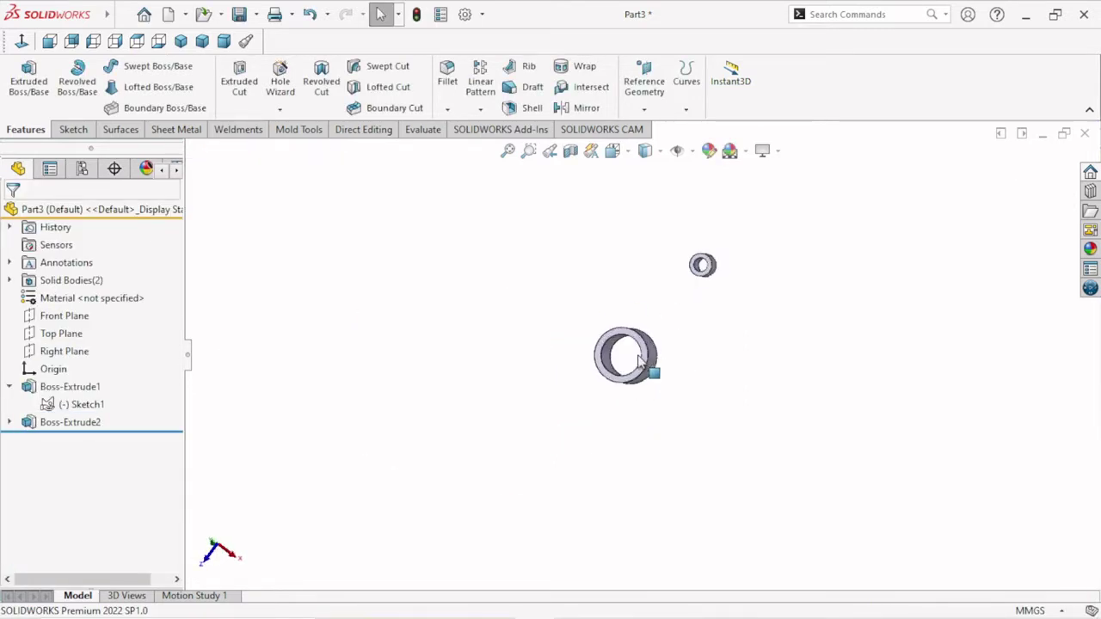
pyautogui.scroll(-3, 679, 379)
pyautogui.scroll(-3, 688, 382)
pyautogui.moveTo(721, 398)
pyautogui.mouseDown(button='middle')
pyautogui.moveTo(712, 415)
pyautogui.moveTo(811, 449)
pyautogui.moveTo(762, 374)
pyautogui.moveTo(659, 294)
pyautogui.mouseUp(button='middle')
pyautogui.scroll(4, 592, 323)
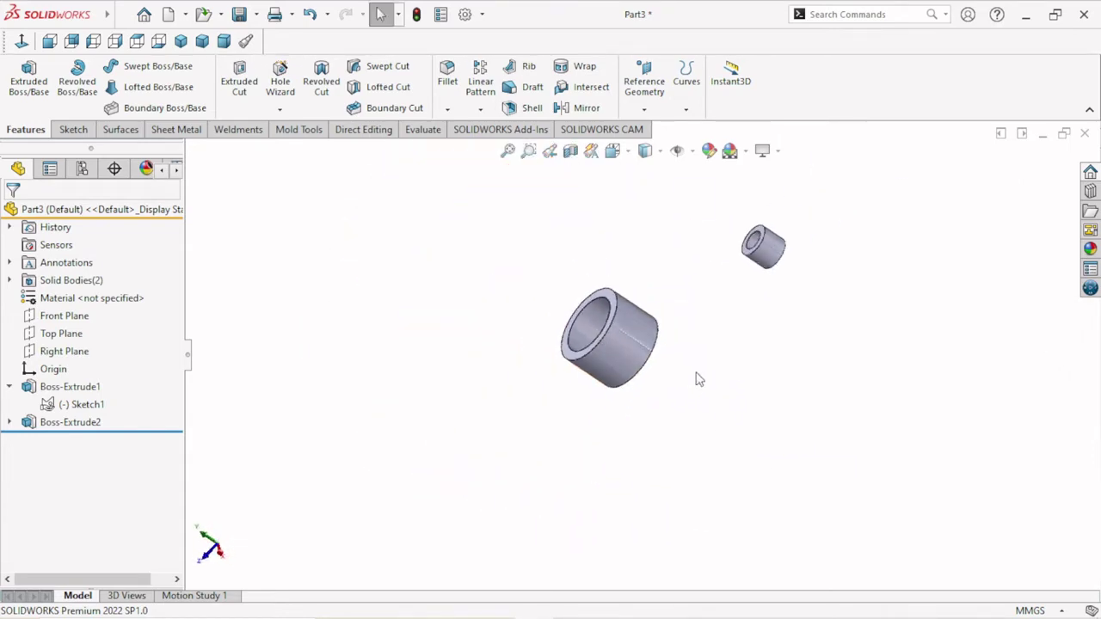
pyautogui.scroll(-1, 698, 380)
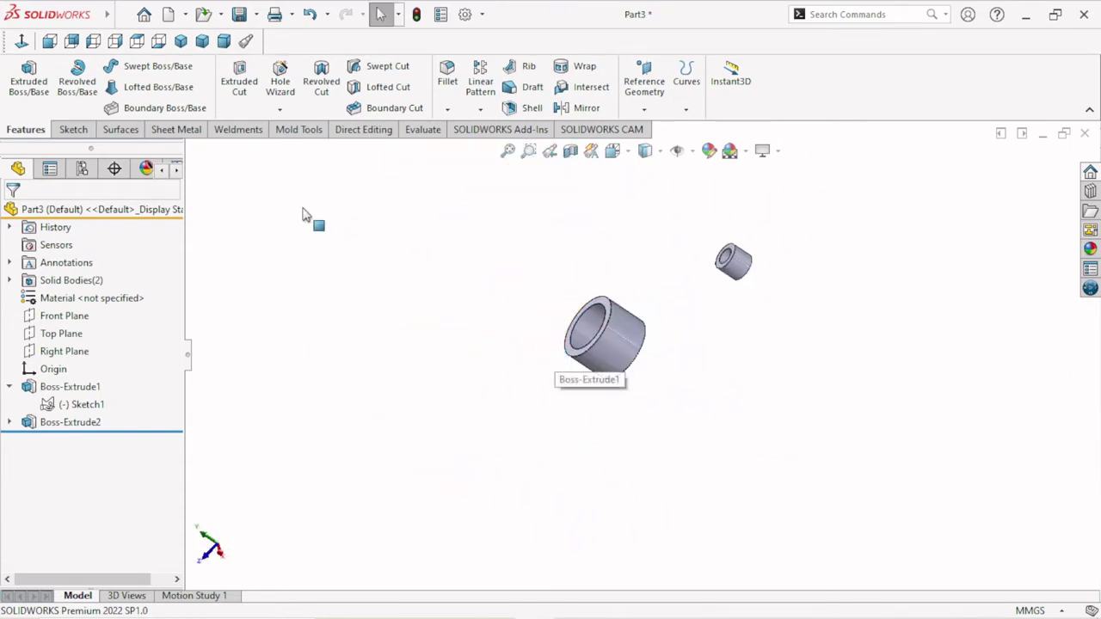
pyautogui.click(180, 40)
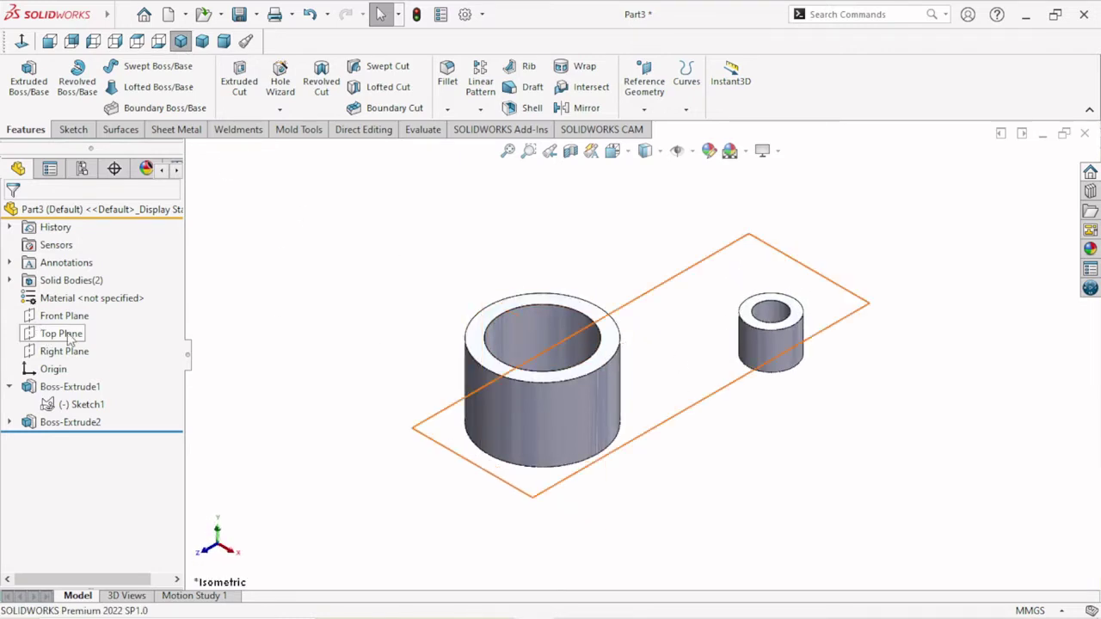
# Start a new sketch on the Right Plane, viewed normal to it
pyautogui.click(57, 347)
pyautogui.click(62, 321)
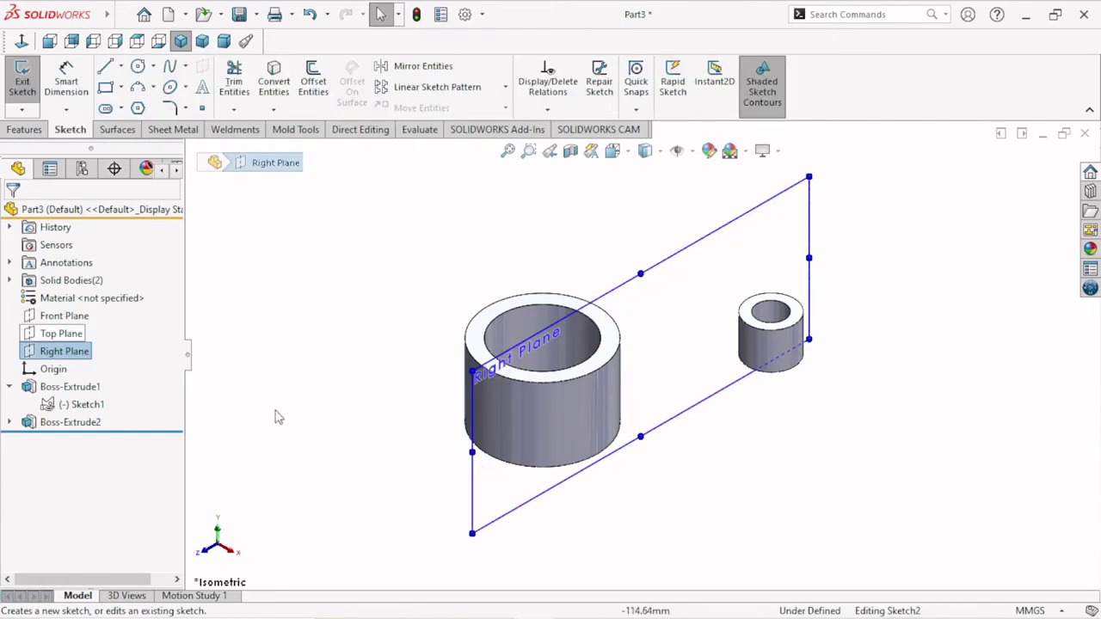
pyautogui.click(19, 47)
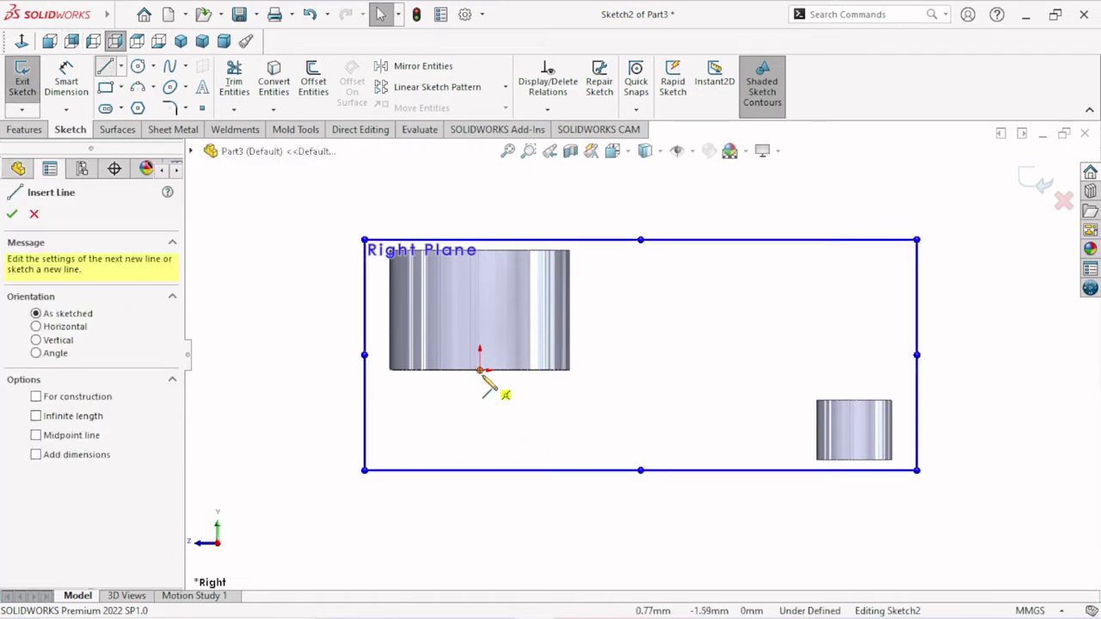
# Draw a connected stepped line from the origin down toward the small cylinder
pyautogui.click(479, 370)
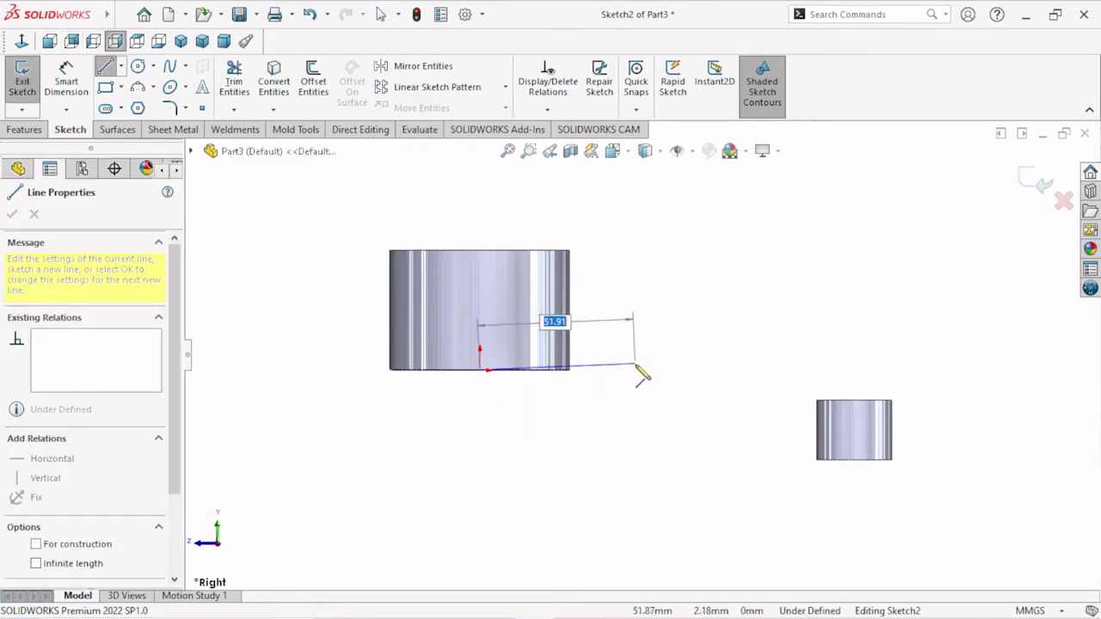
pyautogui.click(635, 370)
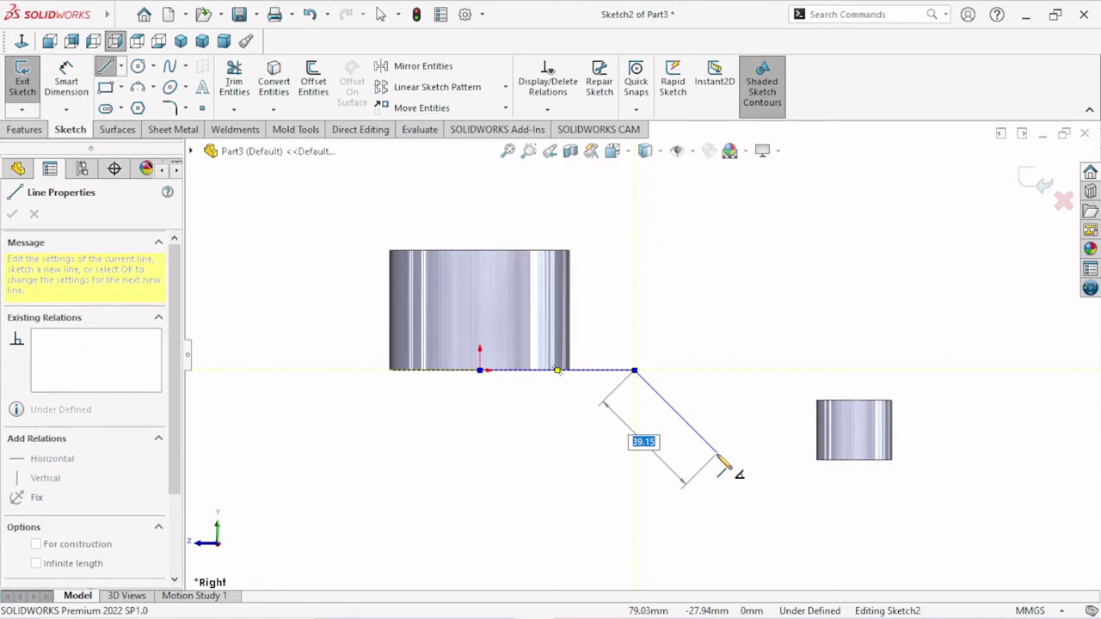
pyautogui.click(746, 483)
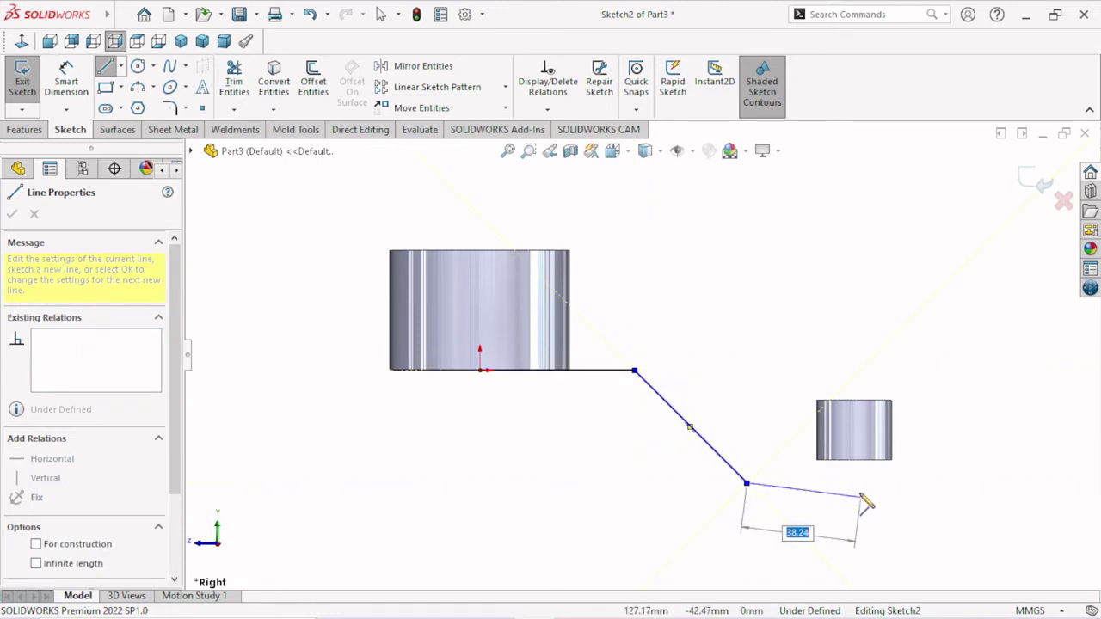
pyautogui.rightClick(936, 505)
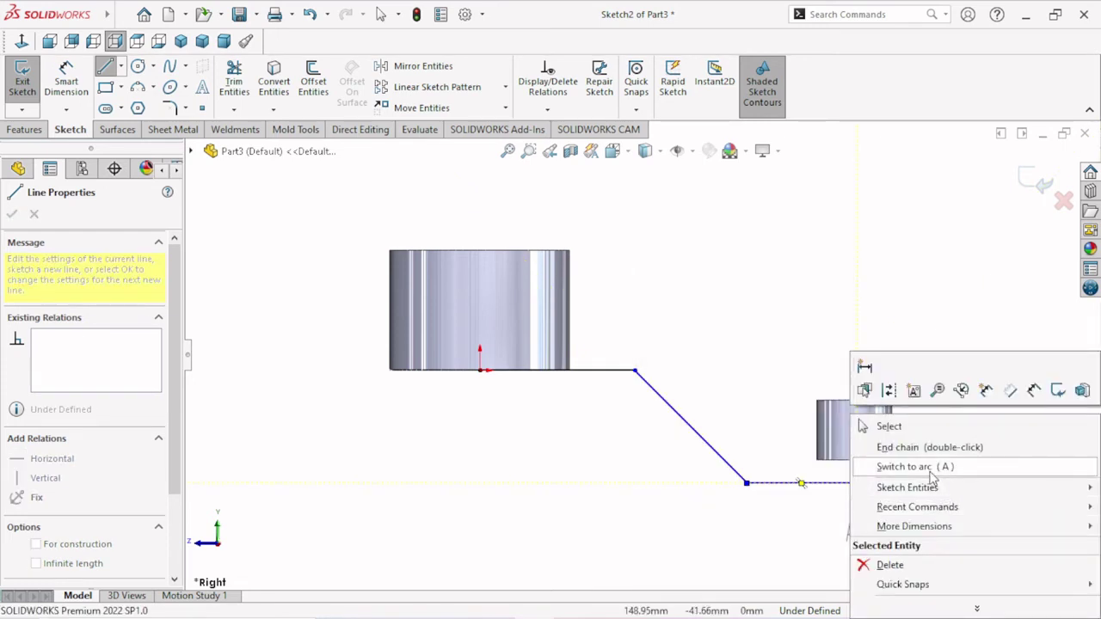
pyautogui.click(889, 425)
# Dimension the stepped line's first segment to 50 mm
pyautogui.scroll(-2, 618, 390)
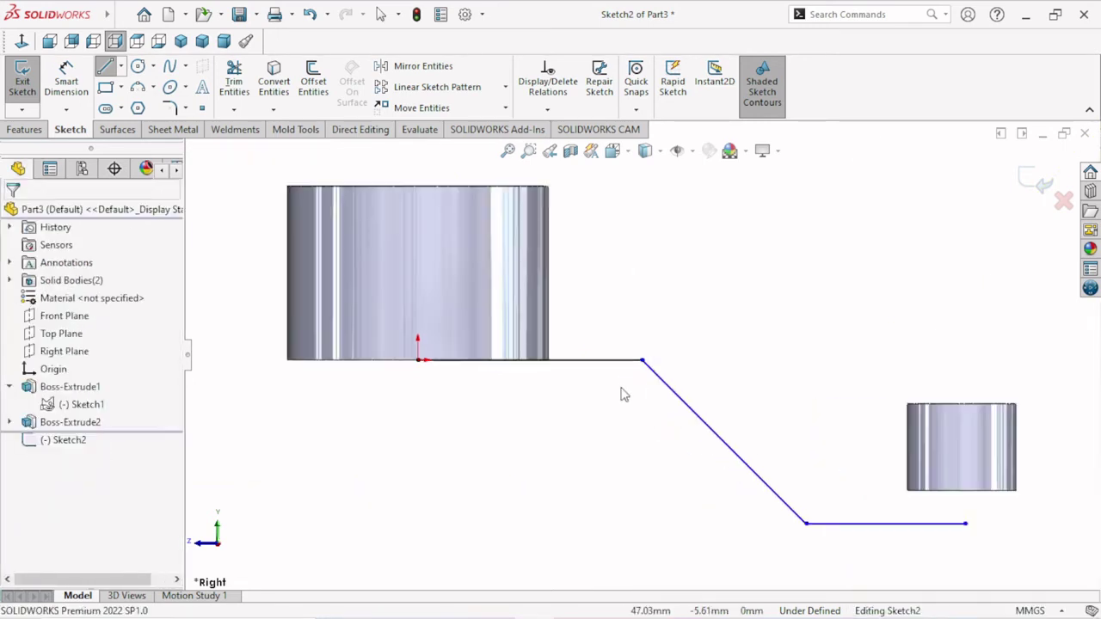
pyautogui.click(66, 80)
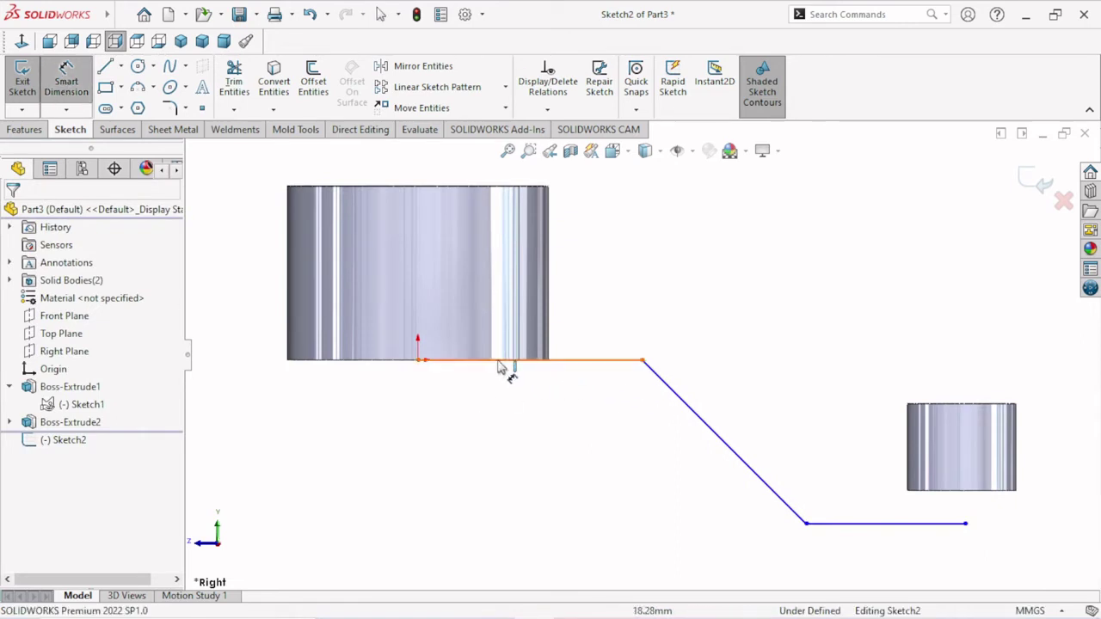
pyautogui.click(507, 419)
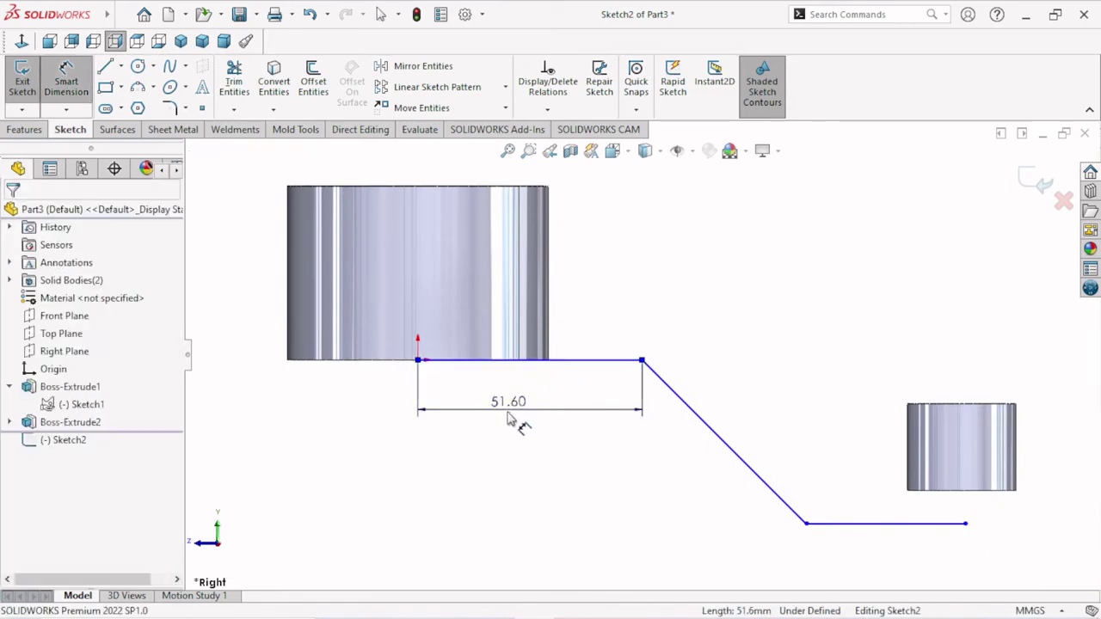
pyautogui.write('5')
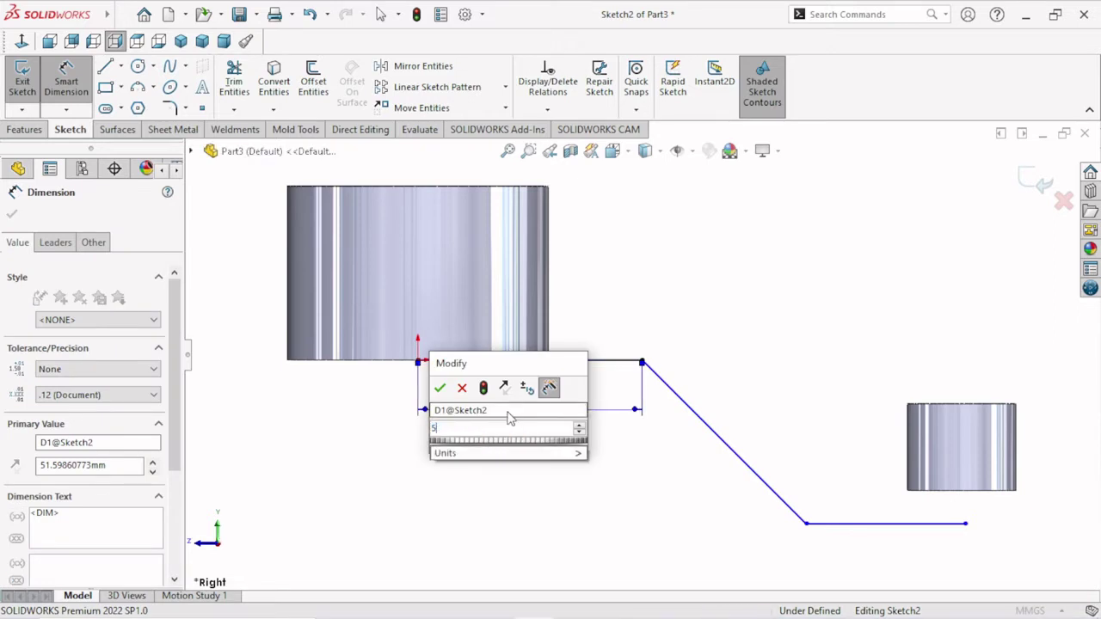
pyautogui.write('0')
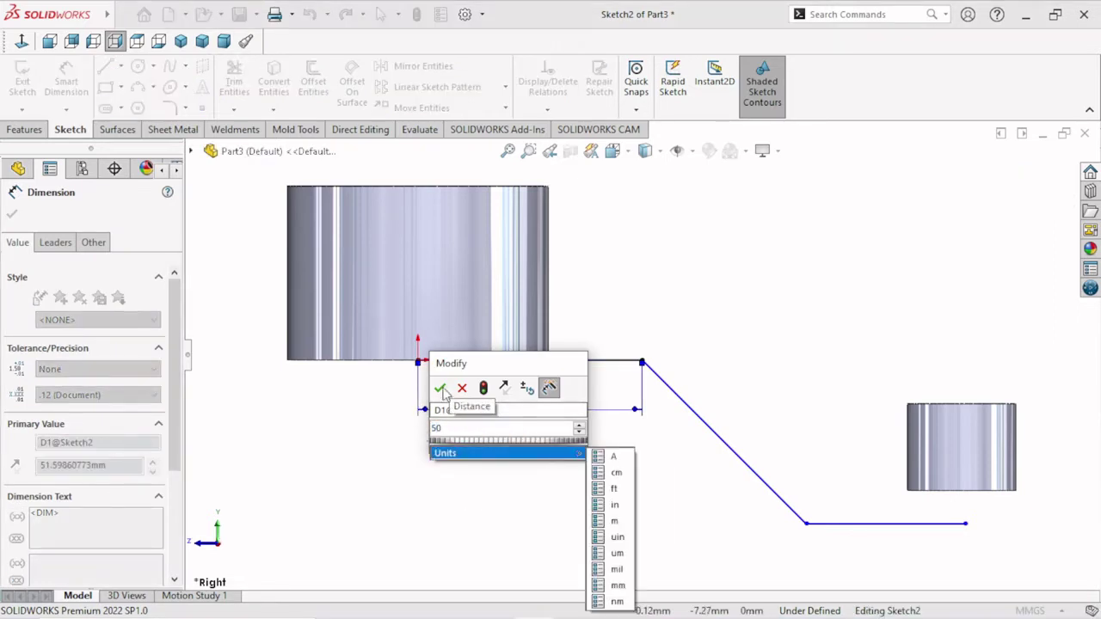
pyautogui.click(439, 388)
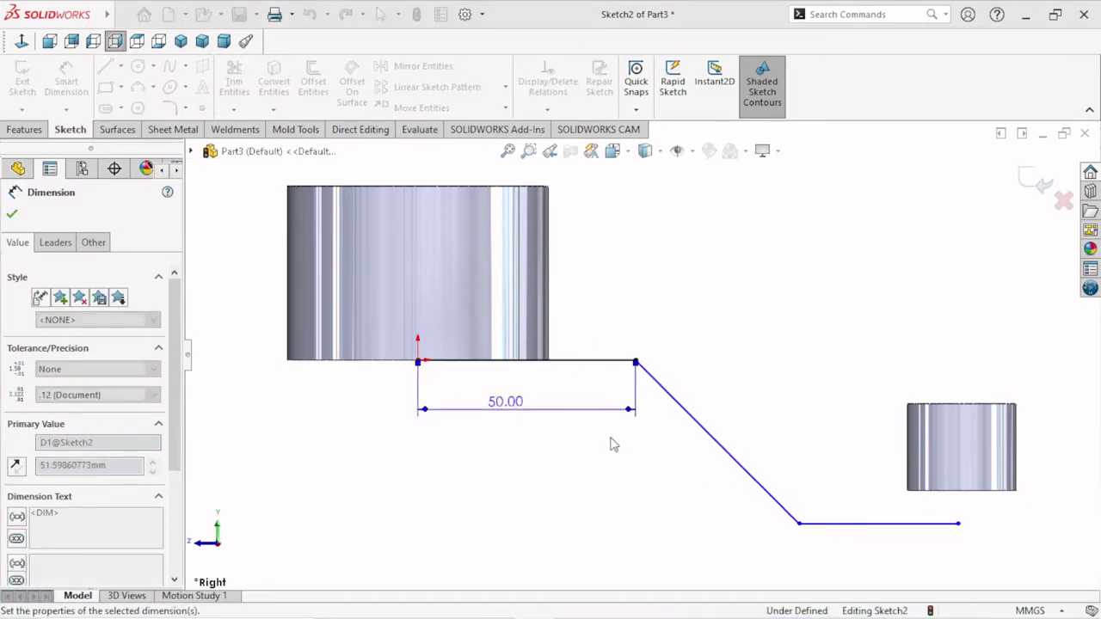
# Dimension the stepped line's last segment to 40 mm
pyautogui.press('z')
pyautogui.press('Escape')
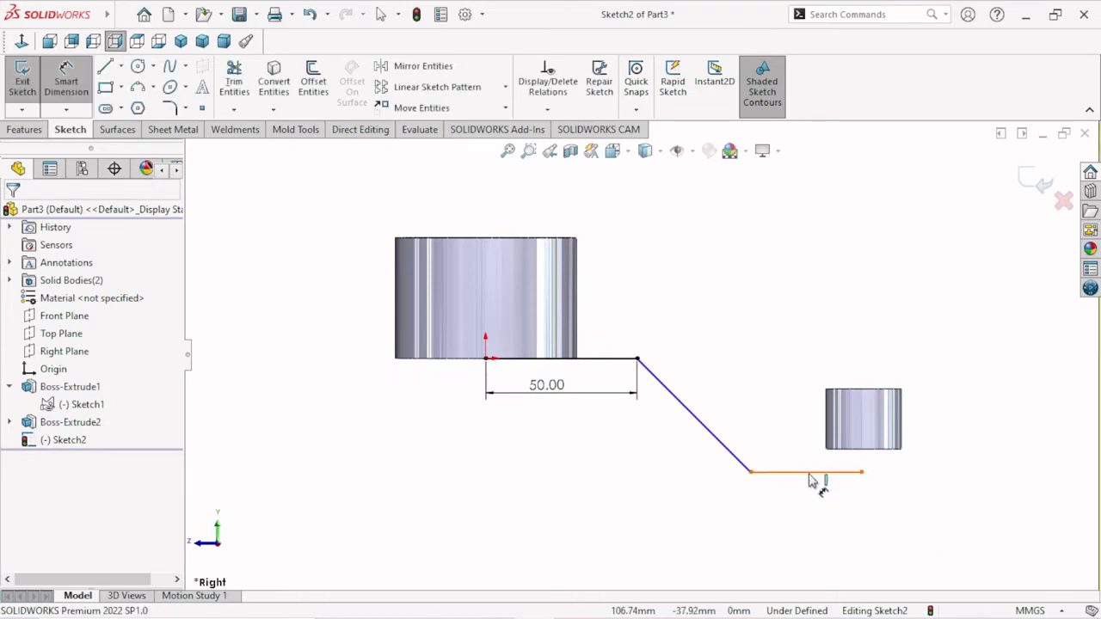
pyautogui.click(811, 472)
pyautogui.click(817, 523)
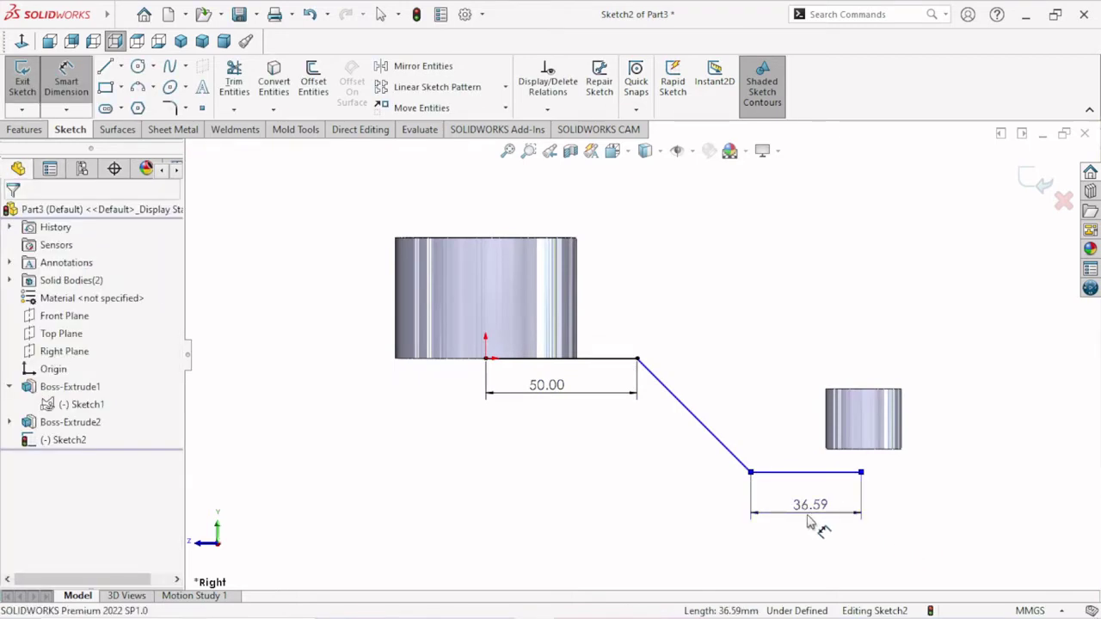
pyautogui.click(808, 523)
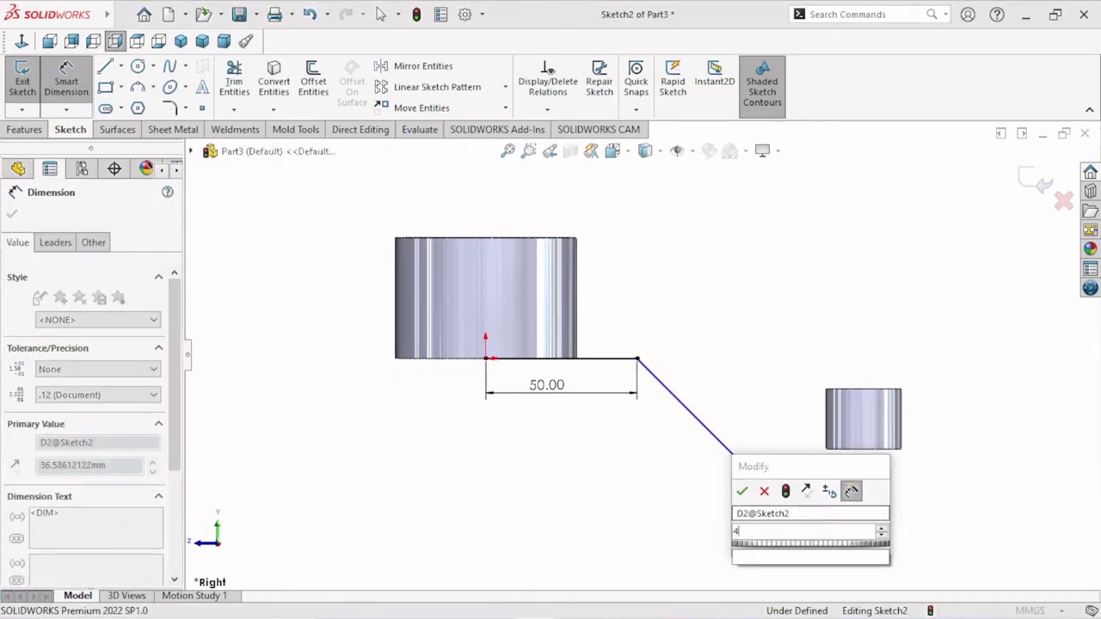
pyautogui.write('40')
pyautogui.click(741, 491)
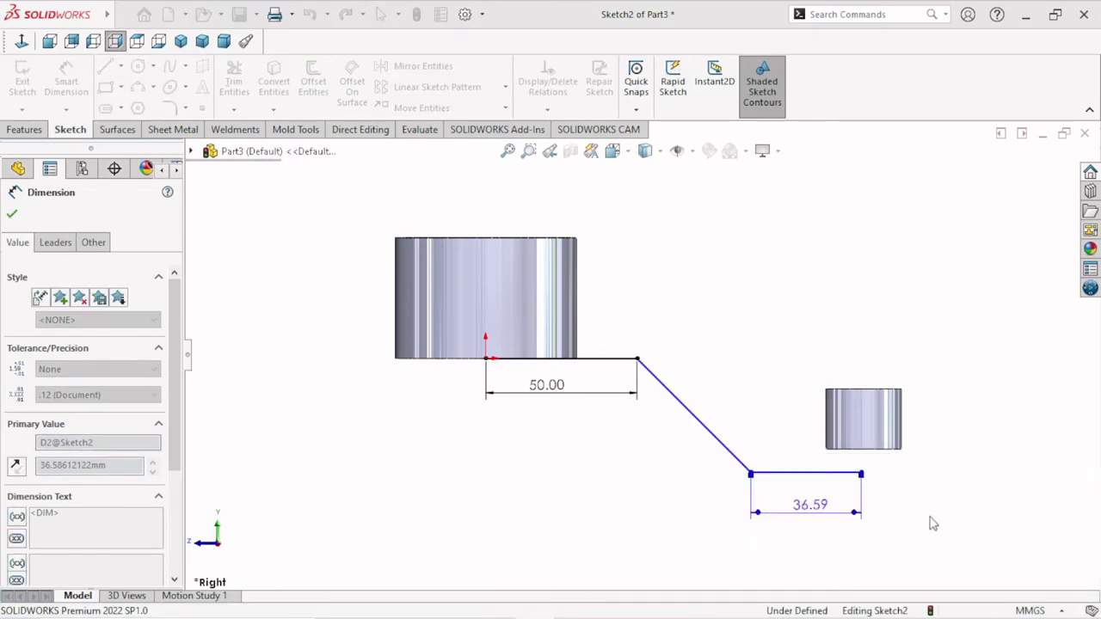
pyautogui.scroll(-5, 864, 499)
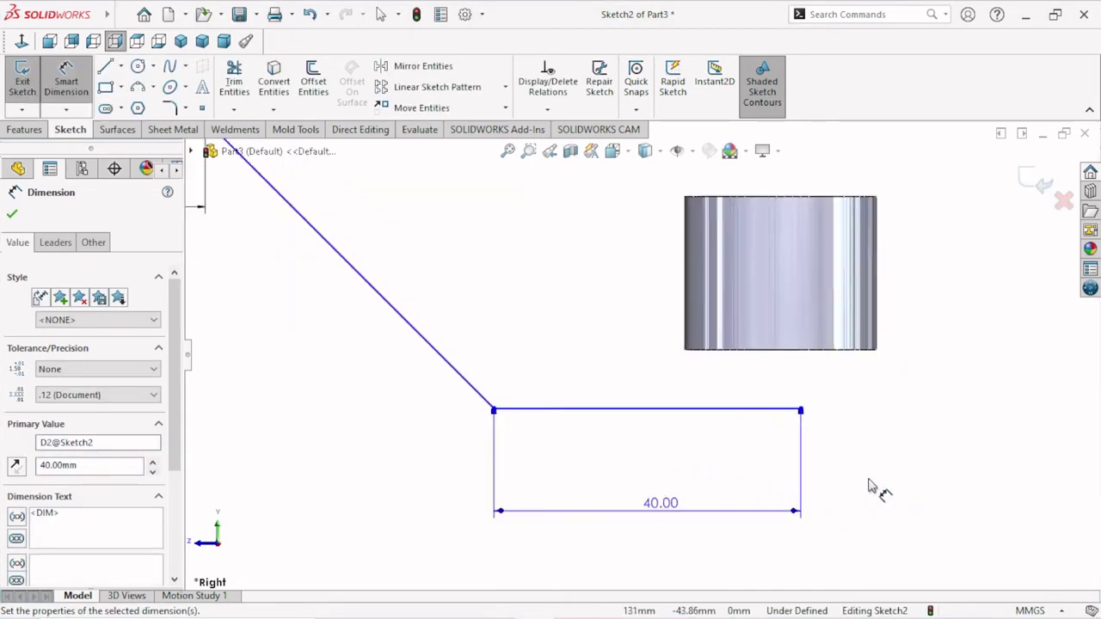
pyautogui.click(11, 214)
pyautogui.press('Escape')
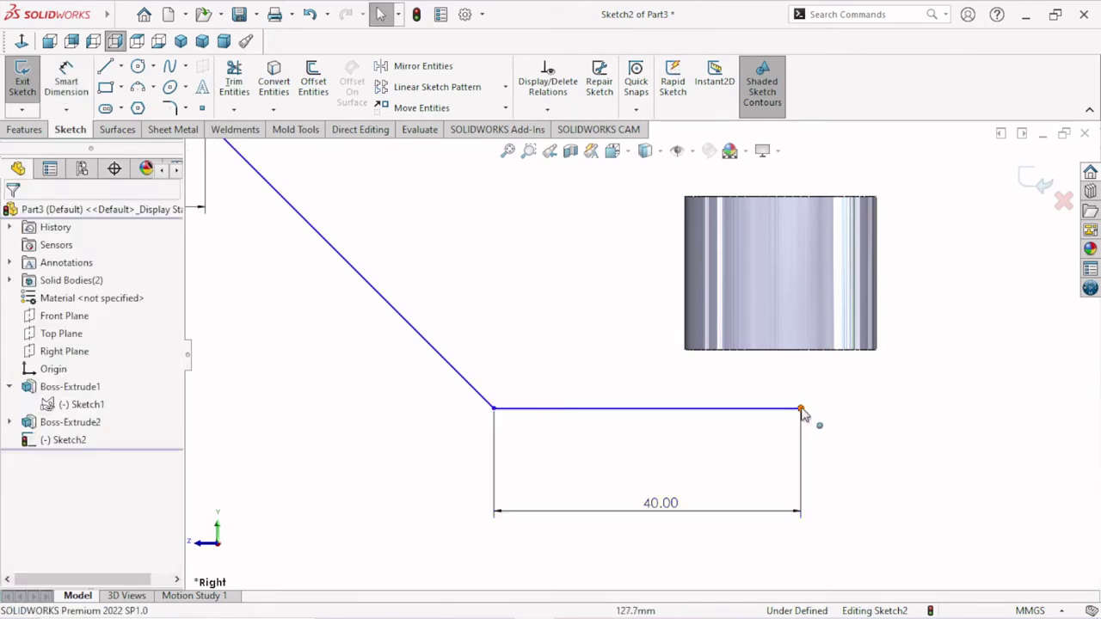
# Drag the line's end point onto the small cylinder's bottom edge to fully define the sketch
pyautogui.moveTo(800, 410)
pyautogui.mouseDown()
pyautogui.moveTo(797, 353)
pyautogui.moveTo(782, 352)
pyautogui.mouseUp()
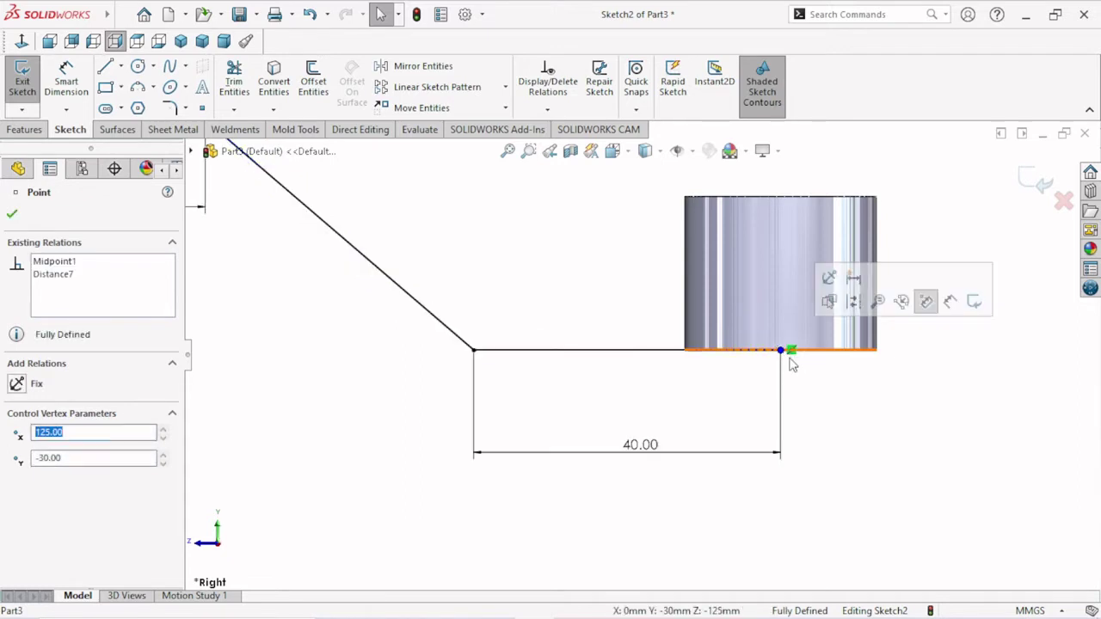
pyautogui.scroll(2, 789, 445)
pyautogui.scroll(1, 789, 445)
pyautogui.scroll(-1, 408, 274)
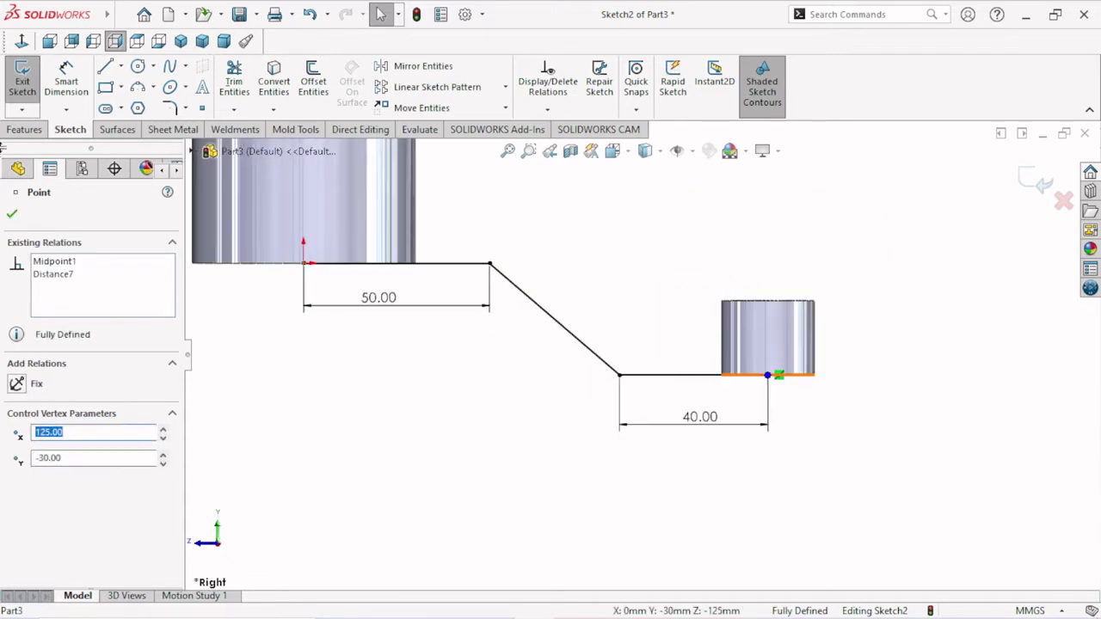
pyautogui.click(11, 215)
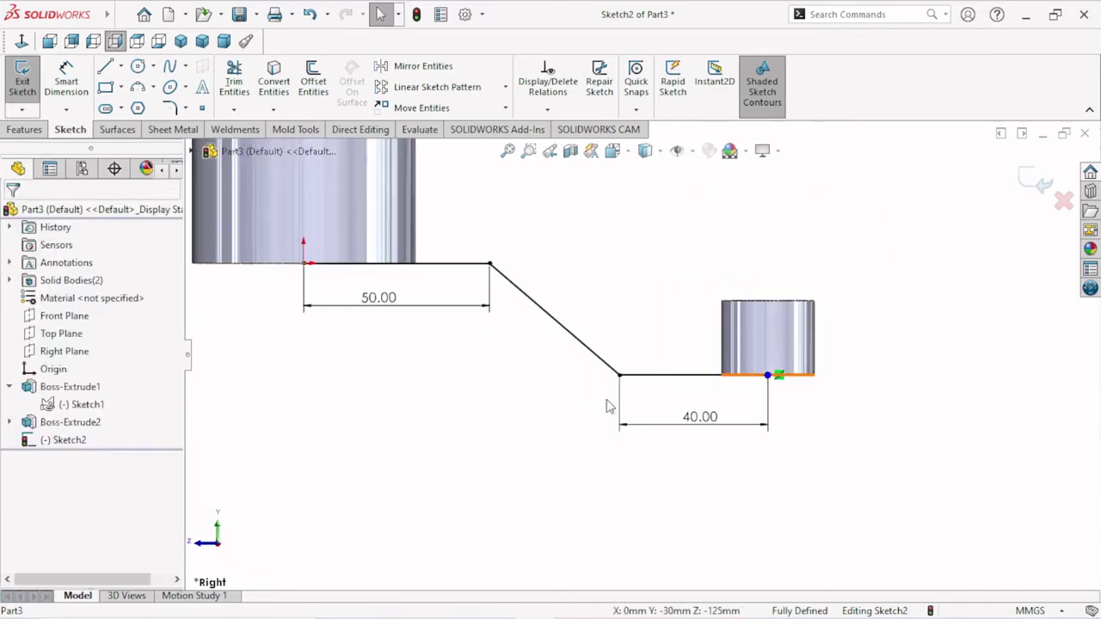
# Round the upper and lower bends of the stepped line with R20 sketch fillets
pyautogui.click(170, 109)
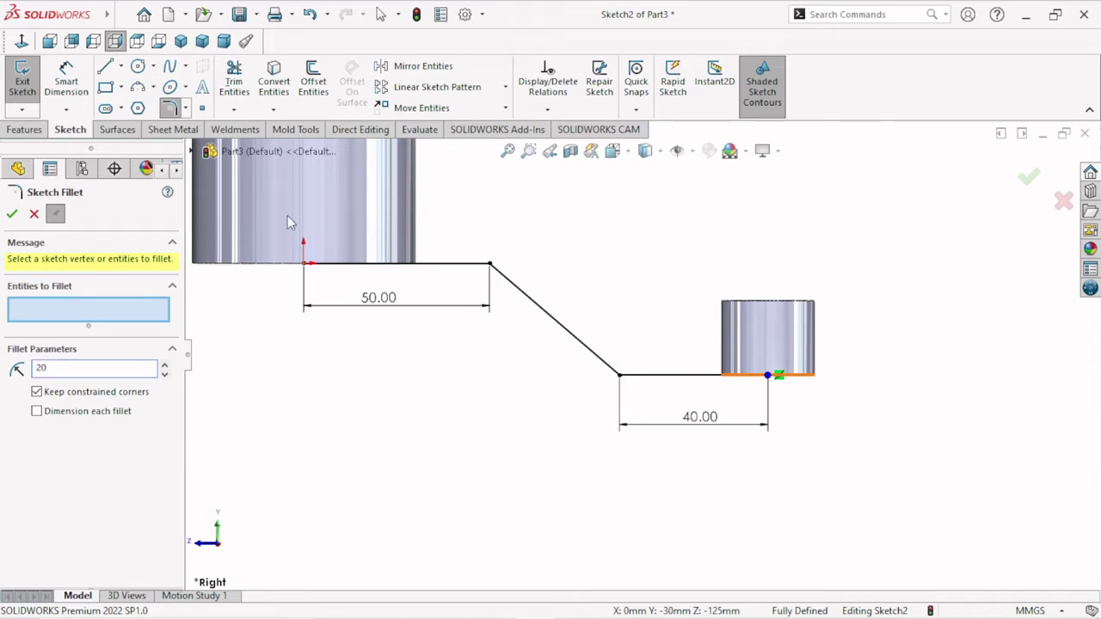
pyautogui.click(489, 265)
pyautogui.click(618, 376)
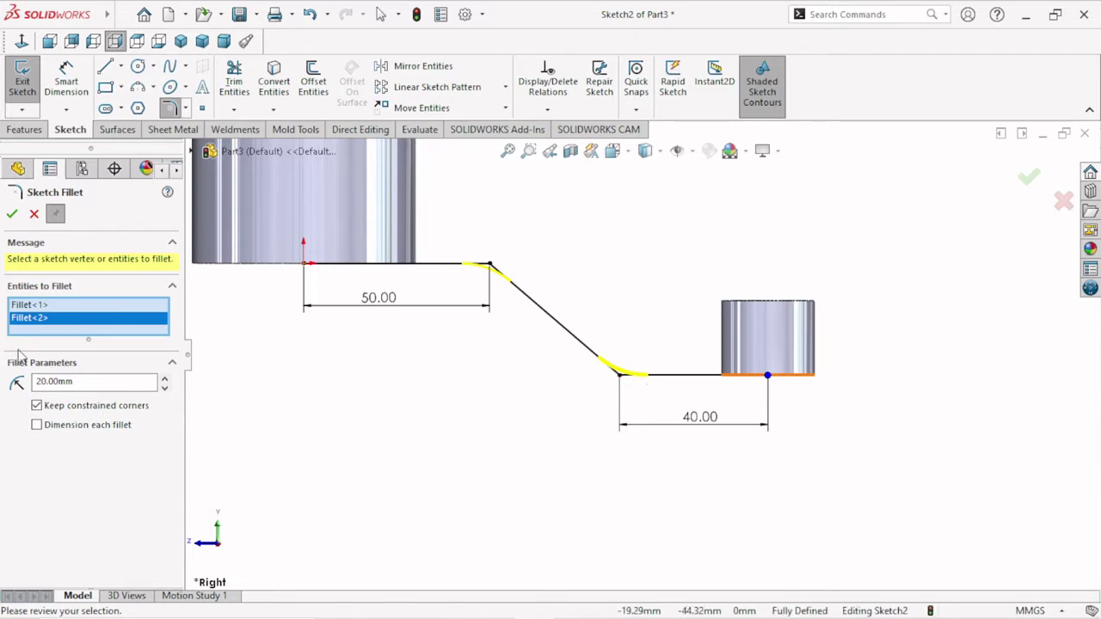
pyautogui.click(13, 215)
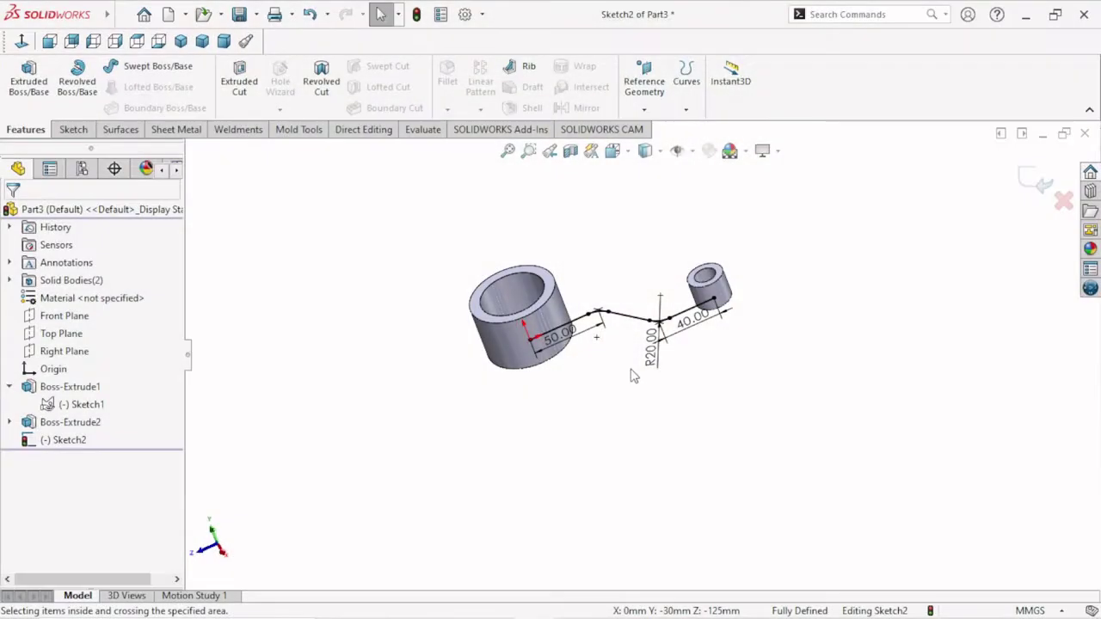
# Extrude the S-shaped sketch Through All in both directions
pyautogui.scroll(-3, 634, 361)
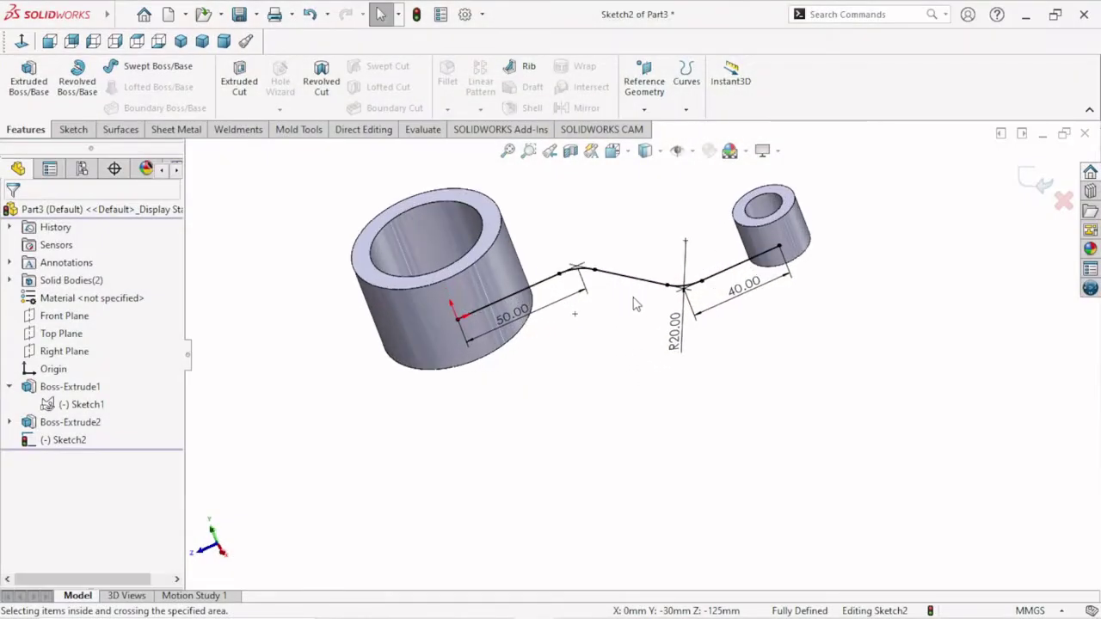
pyautogui.scroll(-3, 641, 344)
pyautogui.moveTo(545, 393)
pyautogui.mouseDown(button='middle')
pyautogui.moveTo(483, 376)
pyautogui.moveTo(504, 272)
pyautogui.mouseUp(button='middle')
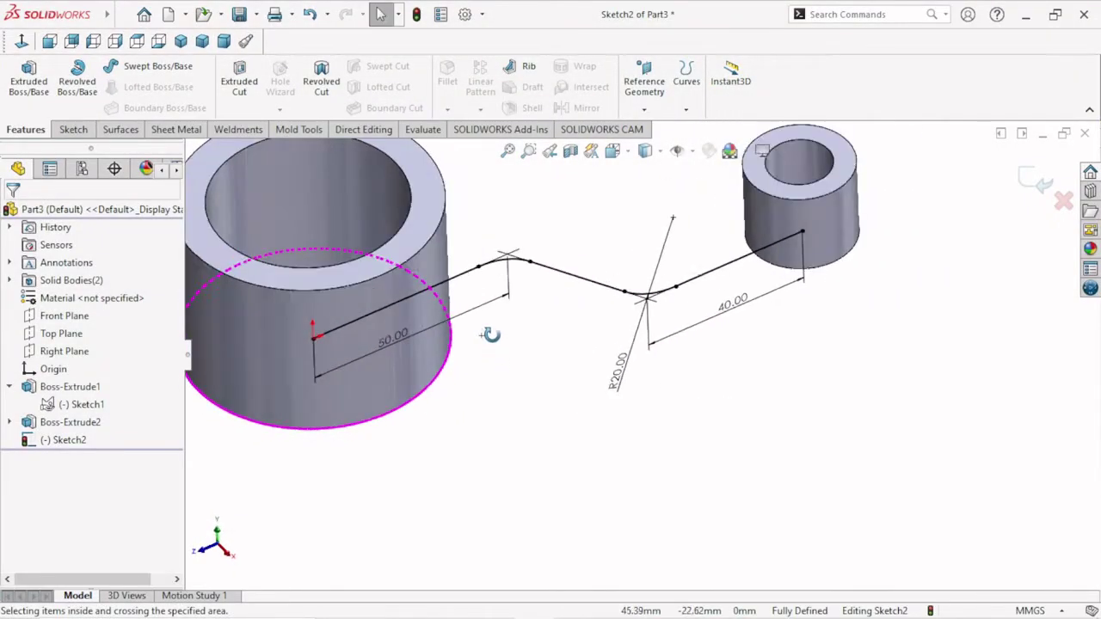
pyautogui.scroll(2, 504, 272)
pyautogui.scroll(-1, 504, 273)
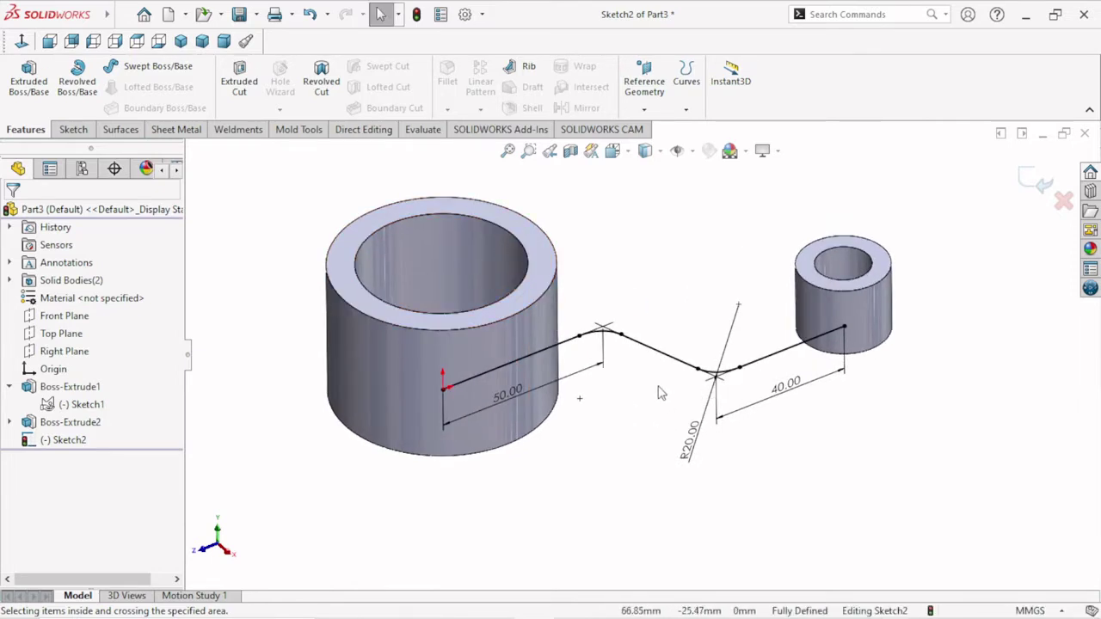
pyautogui.click(27, 93)
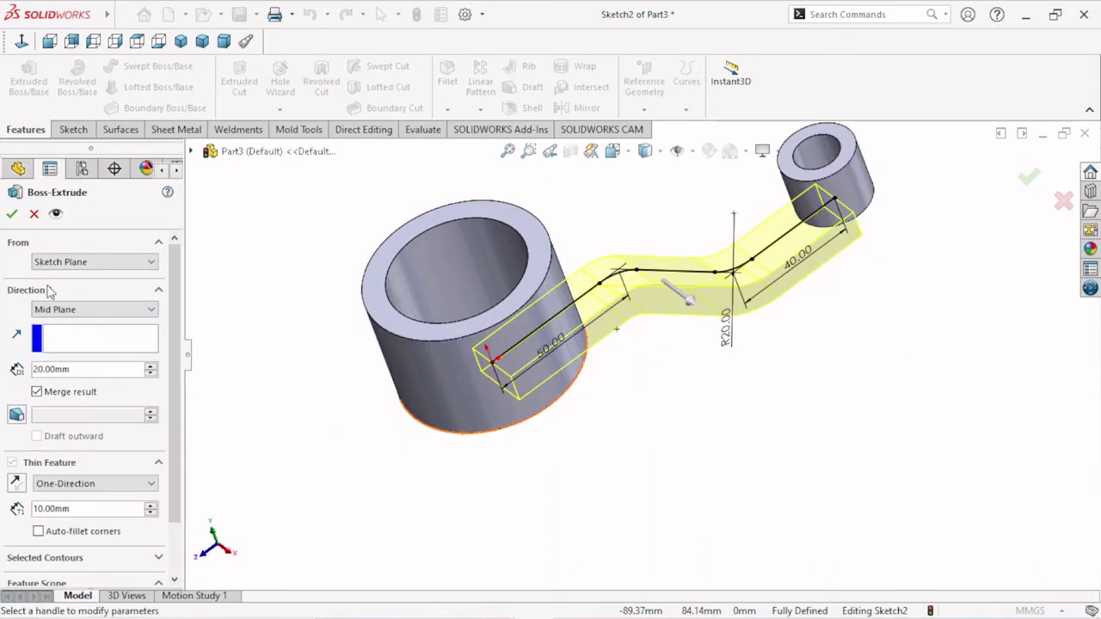
pyautogui.click(140, 319)
pyautogui.click(93, 336)
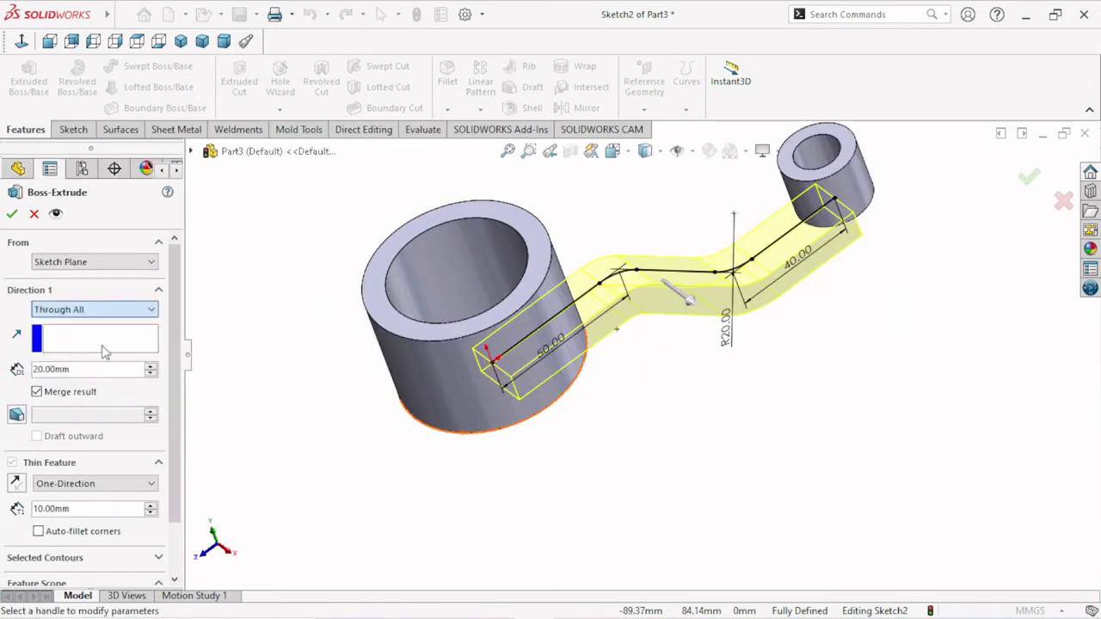
pyautogui.scroll(-2, 174, 439)
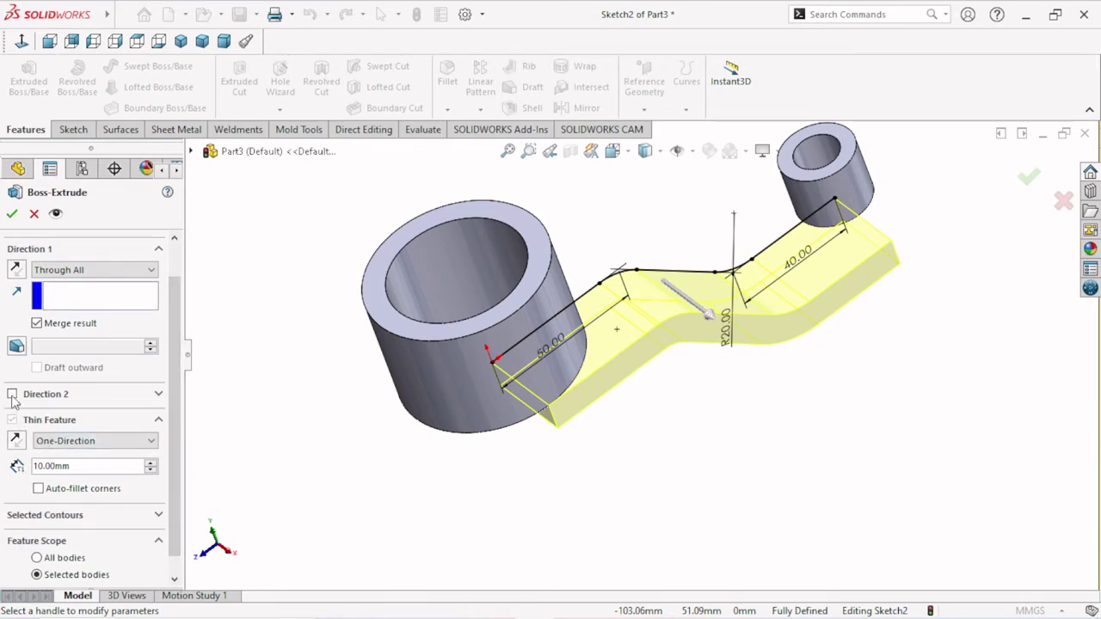
pyautogui.click(11, 393)
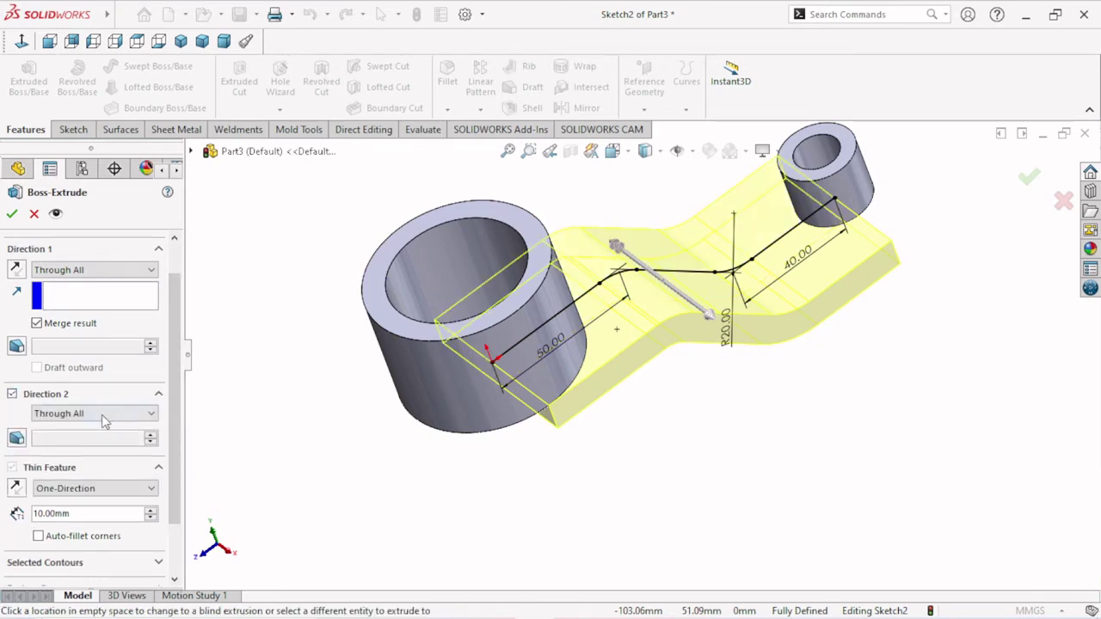
# Make the extrusion a 6 mm thin wall, flipped to the sketch's other side, and accept it
pyautogui.moveTo(381, 450)
pyautogui.mouseDown(button='middle')
pyautogui.moveTo(425, 450)
pyautogui.moveTo(379, 438)
pyautogui.moveTo(351, 386)
pyautogui.mouseUp(button='middle')
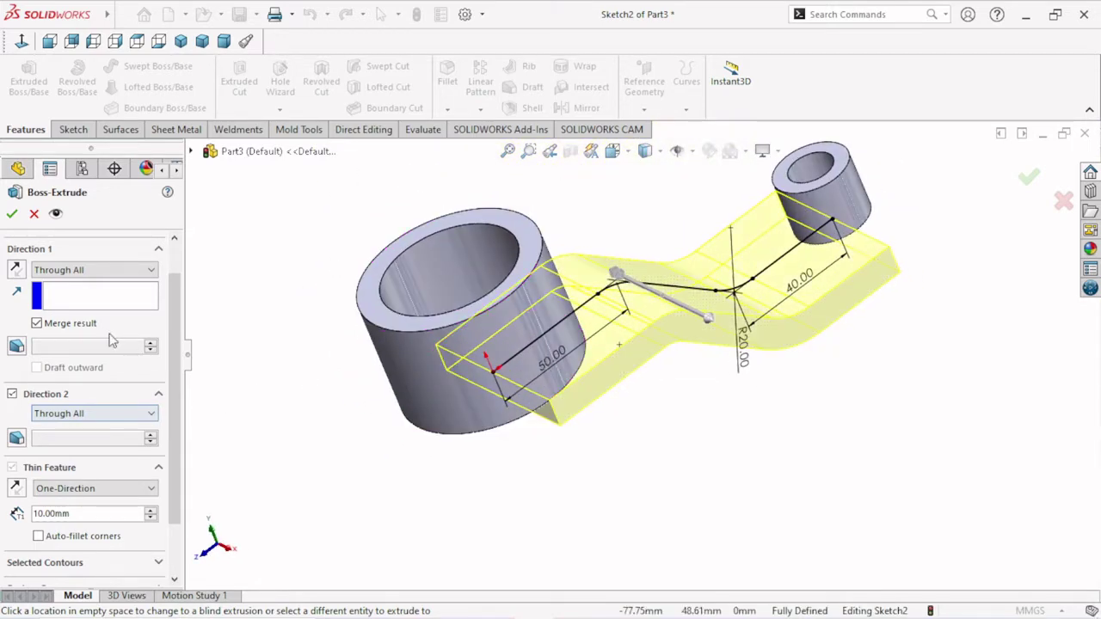
pyautogui.scroll(2, 170, 372)
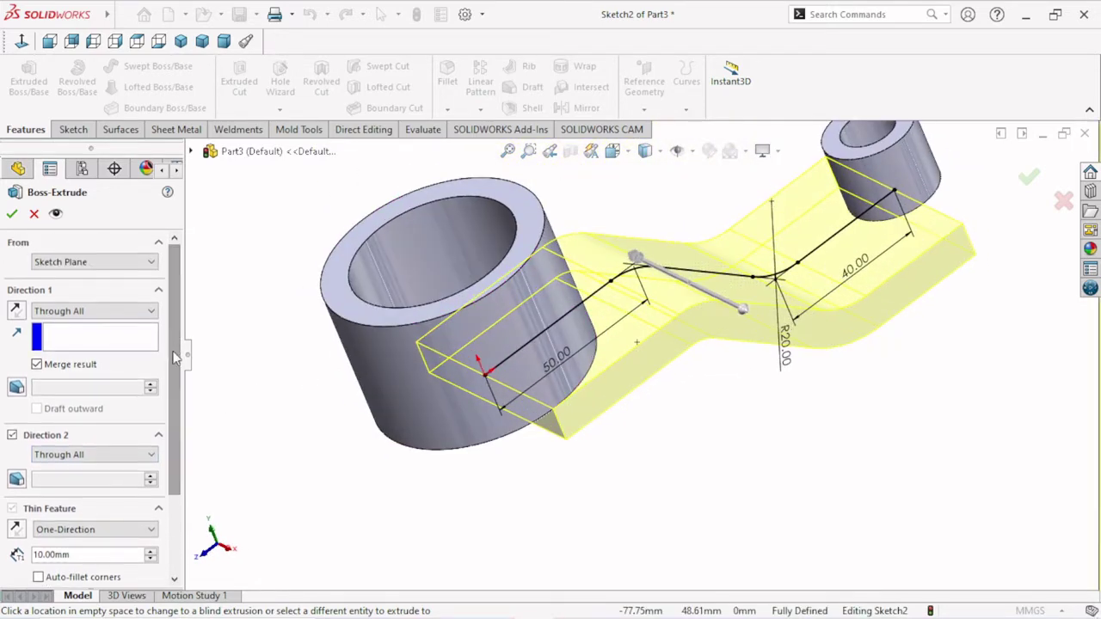
pyautogui.scroll(-2, 111, 395)
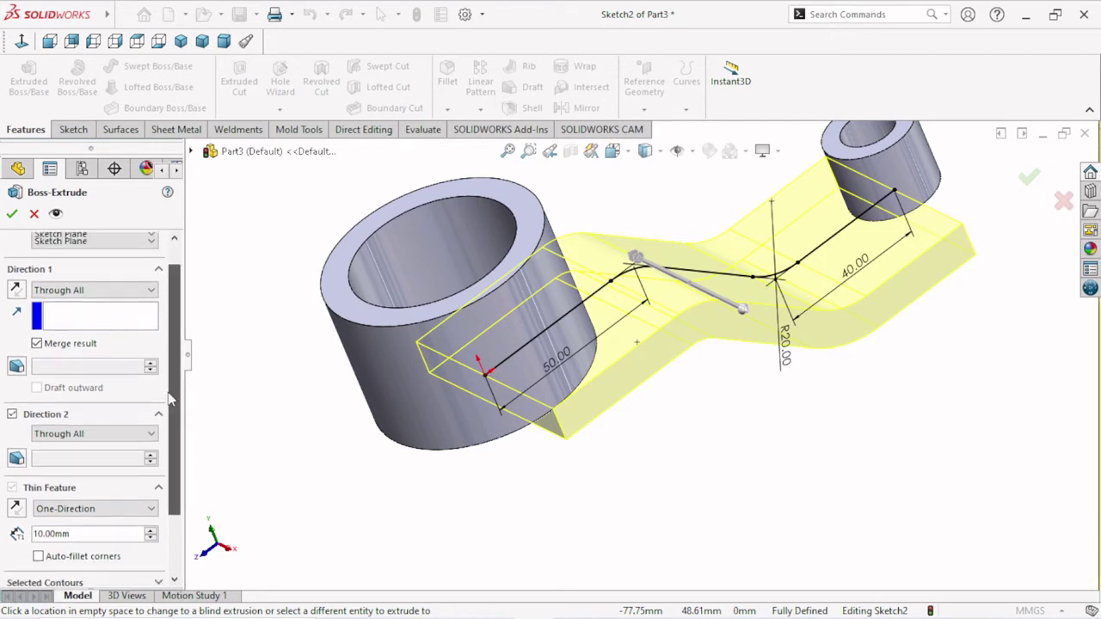
pyautogui.scroll(2, 63, 357)
pyautogui.scroll(-3, 171, 375)
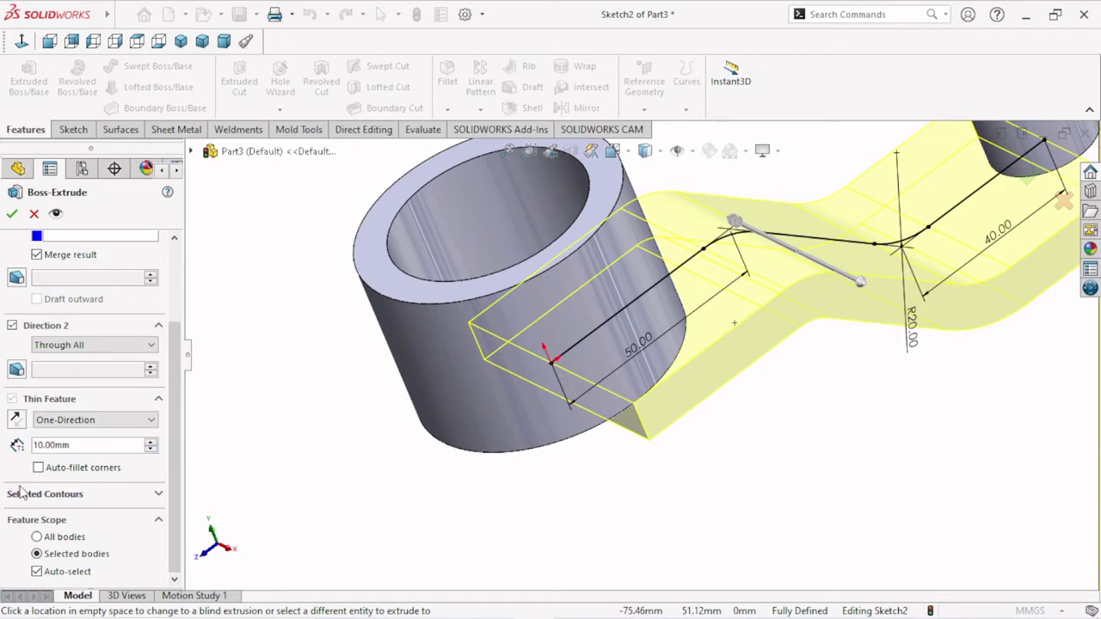
pyautogui.click(91, 445)
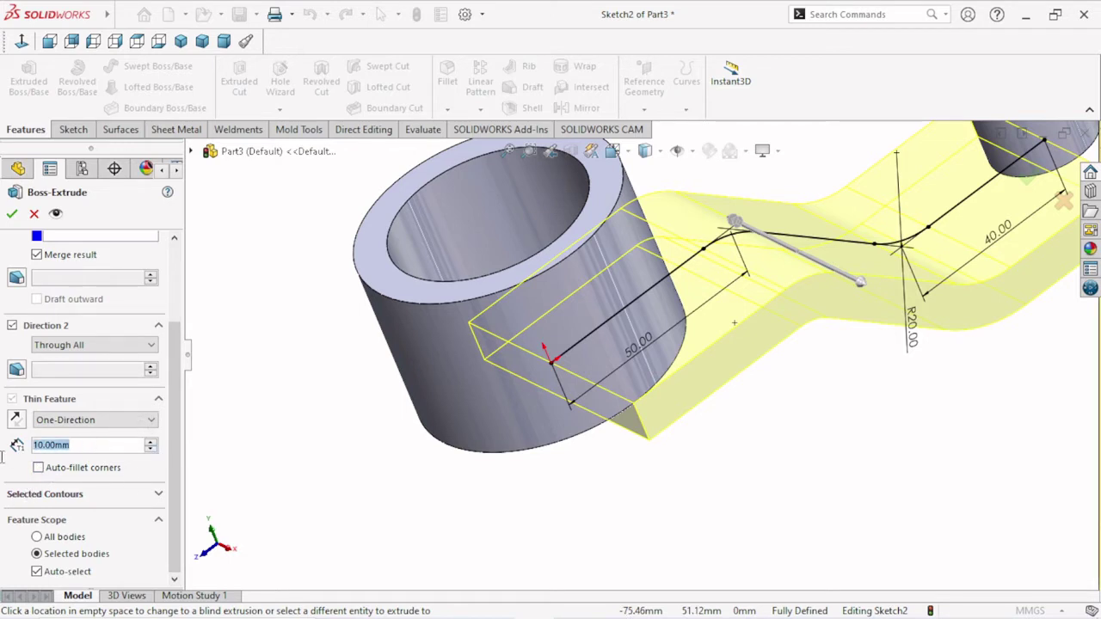
pyautogui.write('6')
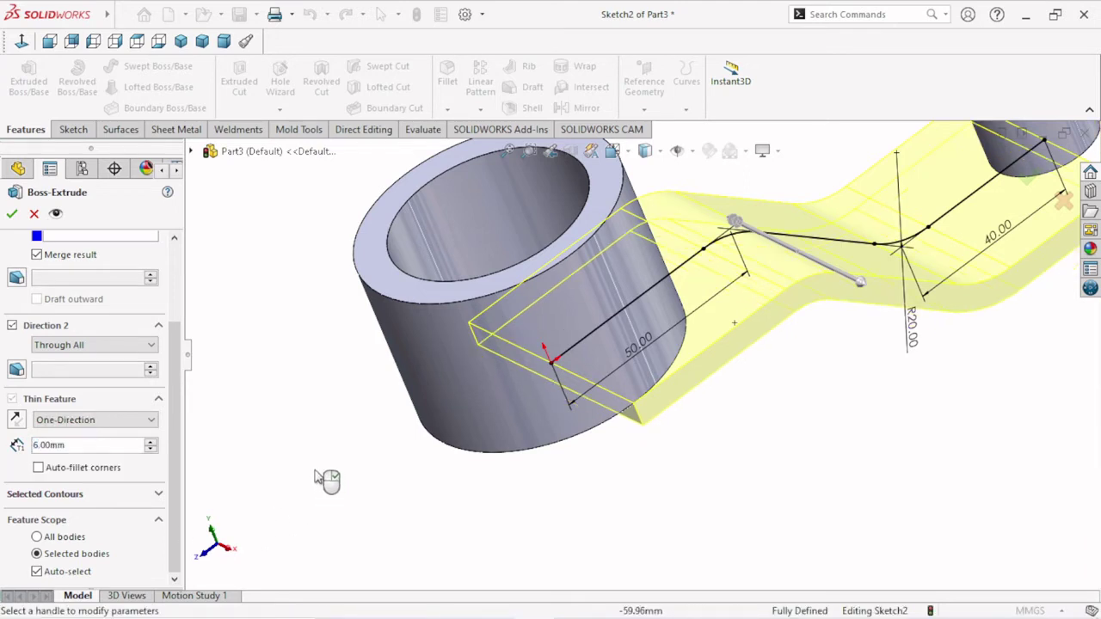
pyautogui.scroll(2, 322, 481)
pyautogui.scroll(2, 351, 452)
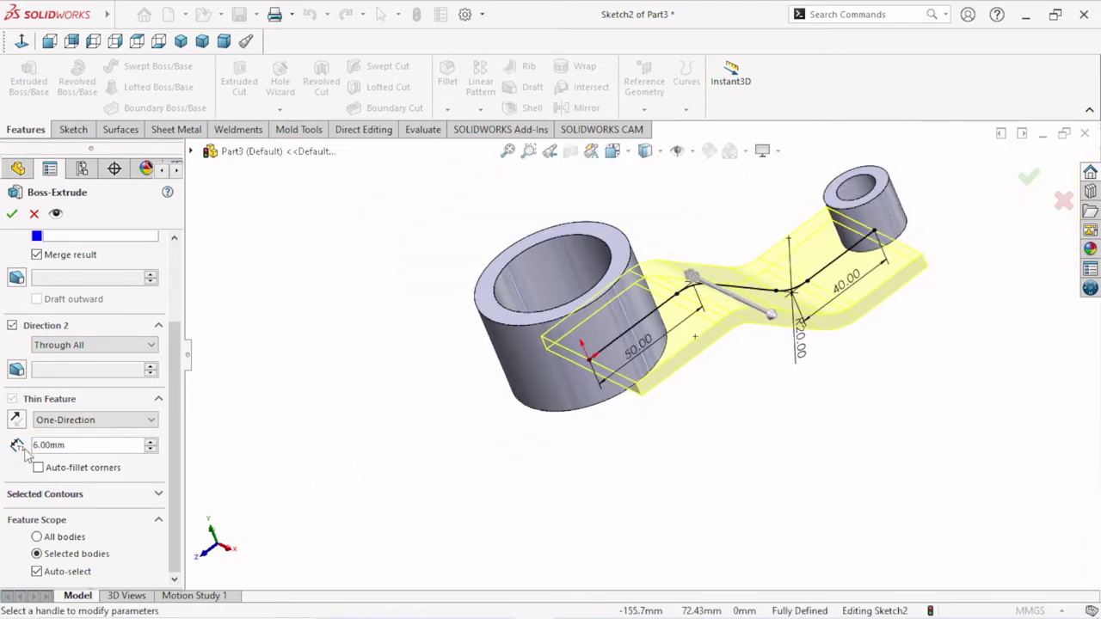
pyautogui.click(15, 420)
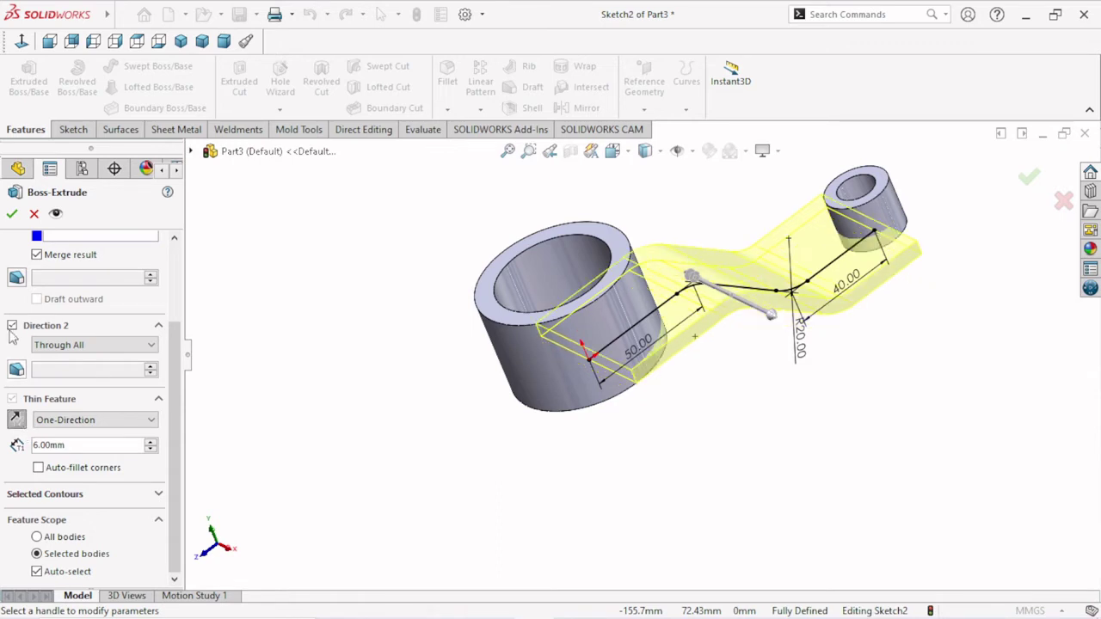
pyautogui.click(12, 214)
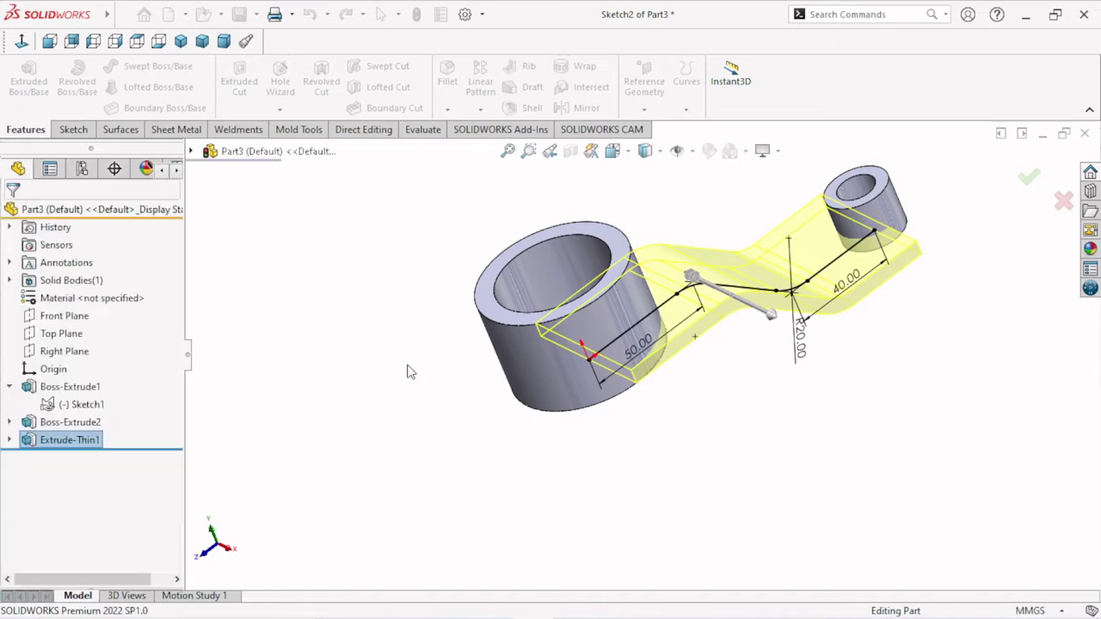
# Orbit and zoom to fit to inspect the part with its S-shaped web
pyautogui.moveTo(452, 400)
pyautogui.mouseDown(button='middle')
pyautogui.moveTo(402, 220)
pyautogui.moveTo(312, 180)
pyautogui.moveTo(410, 369)
pyautogui.moveTo(454, 418)
pyautogui.moveTo(516, 436)
pyautogui.moveTo(457, 553)
pyautogui.moveTo(427, 503)
pyautogui.moveTo(484, 440)
pyautogui.moveTo(593, 450)
pyautogui.moveTo(602, 462)
pyautogui.moveTo(619, 395)
pyautogui.moveTo(633, 395)
pyautogui.moveTo(631, 439)
pyautogui.moveTo(484, 221)
pyautogui.moveTo(524, 383)
pyautogui.moveTo(597, 430)
pyautogui.moveTo(685, 295)
pyautogui.mouseUp(button='middle')
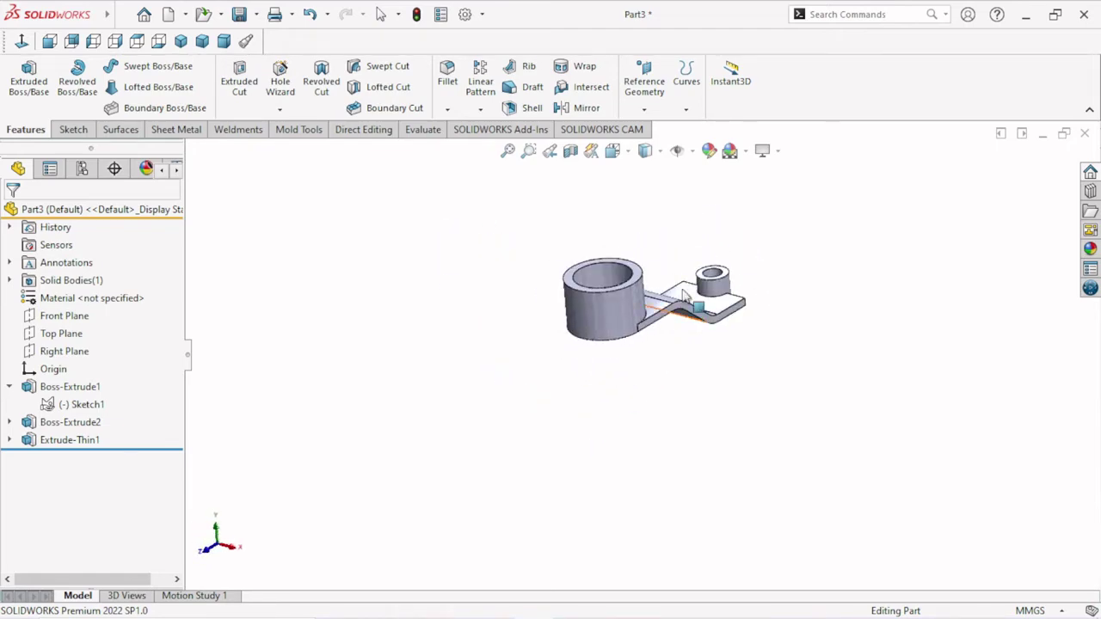
pyautogui.press('f')
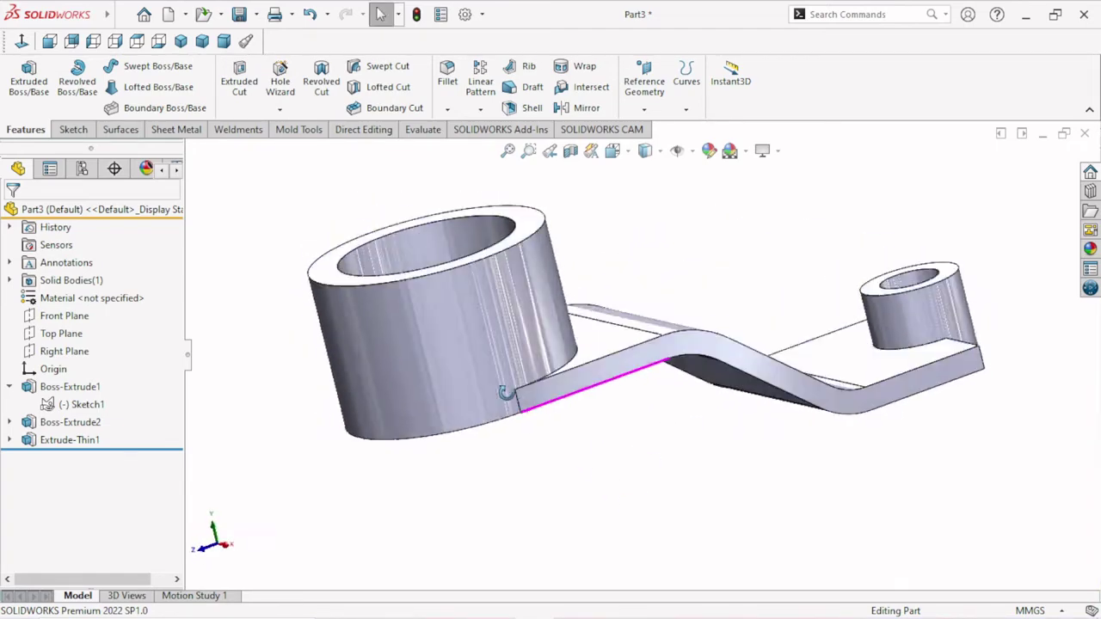
pyautogui.moveTo(506, 393); pyautogui.dragTo(557, 460, button='middle')
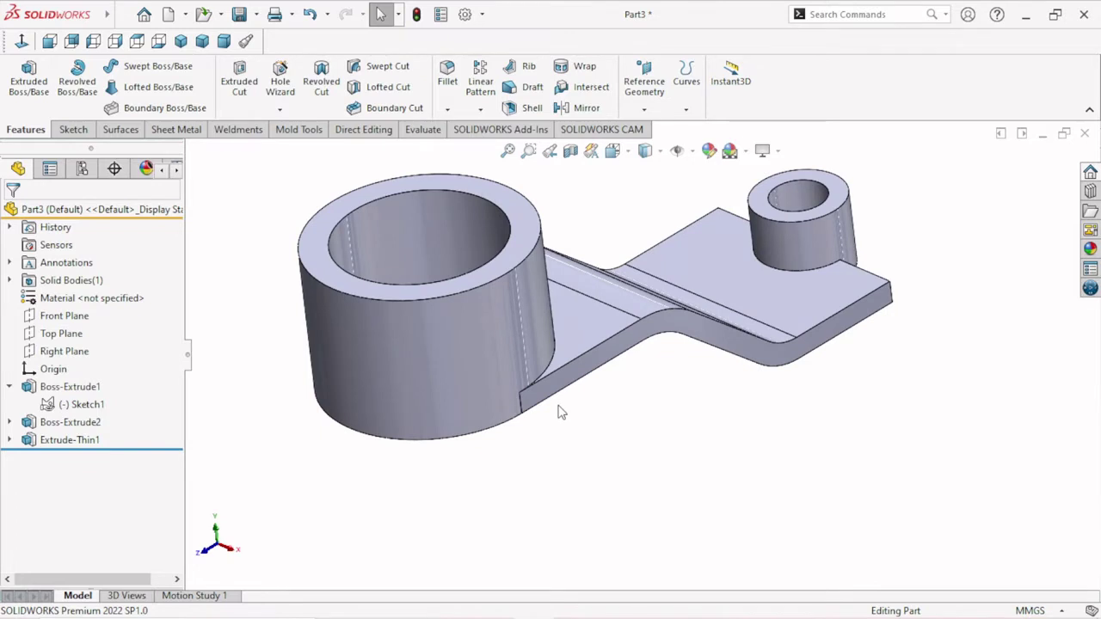
# Expand Boss-Extrude2, select its Sketch1, then select the Boss-Extrude2 feature
pyautogui.click(10, 422)
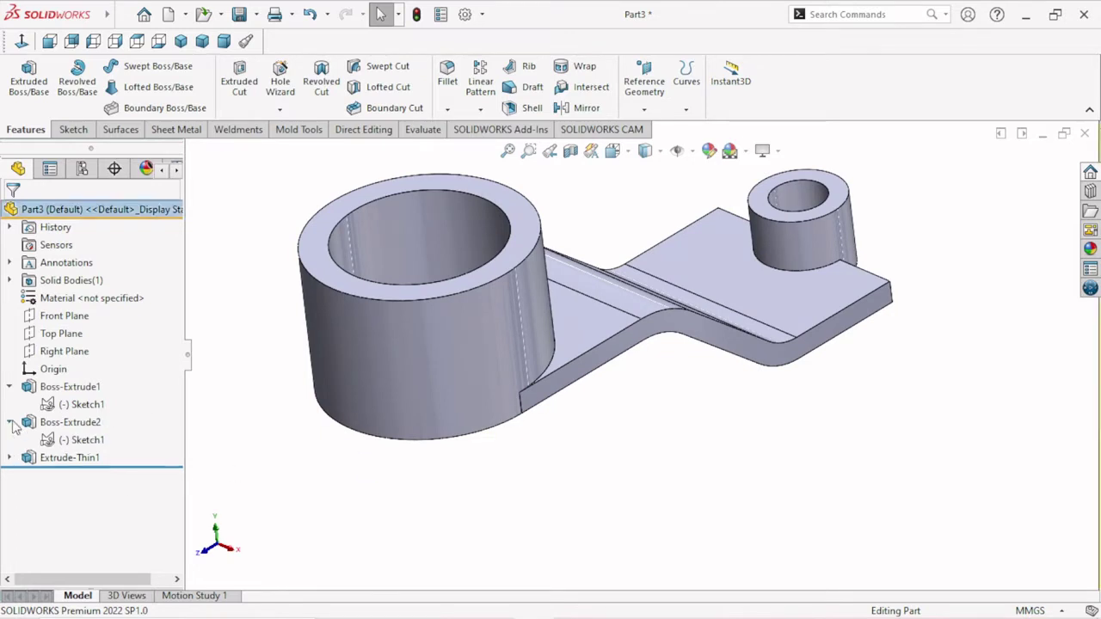
pyautogui.click(67, 442)
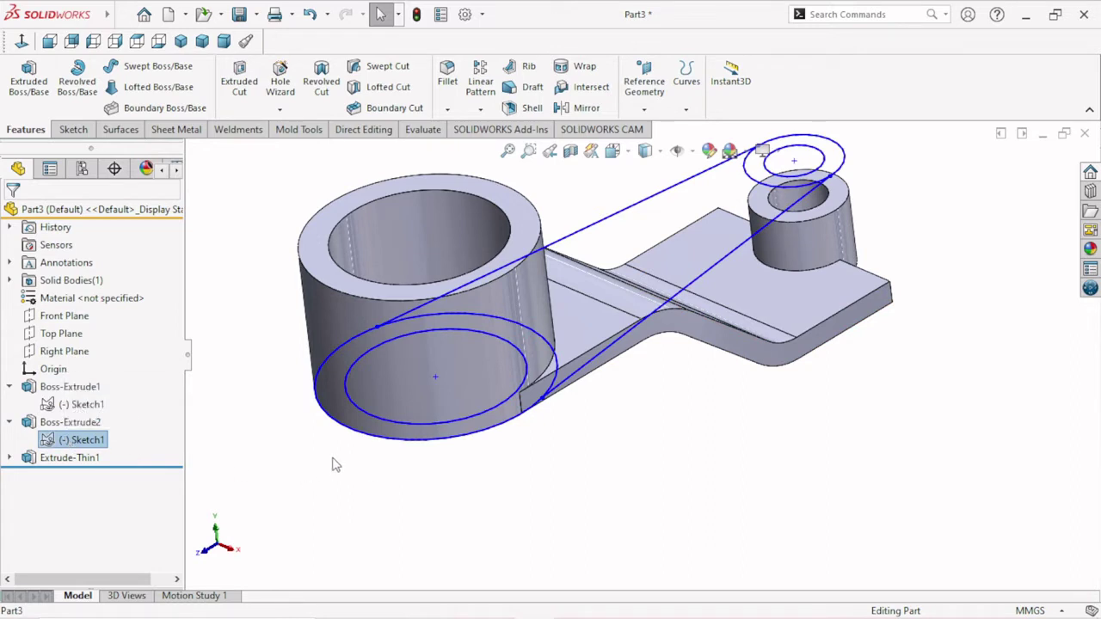
pyautogui.click(70, 422)
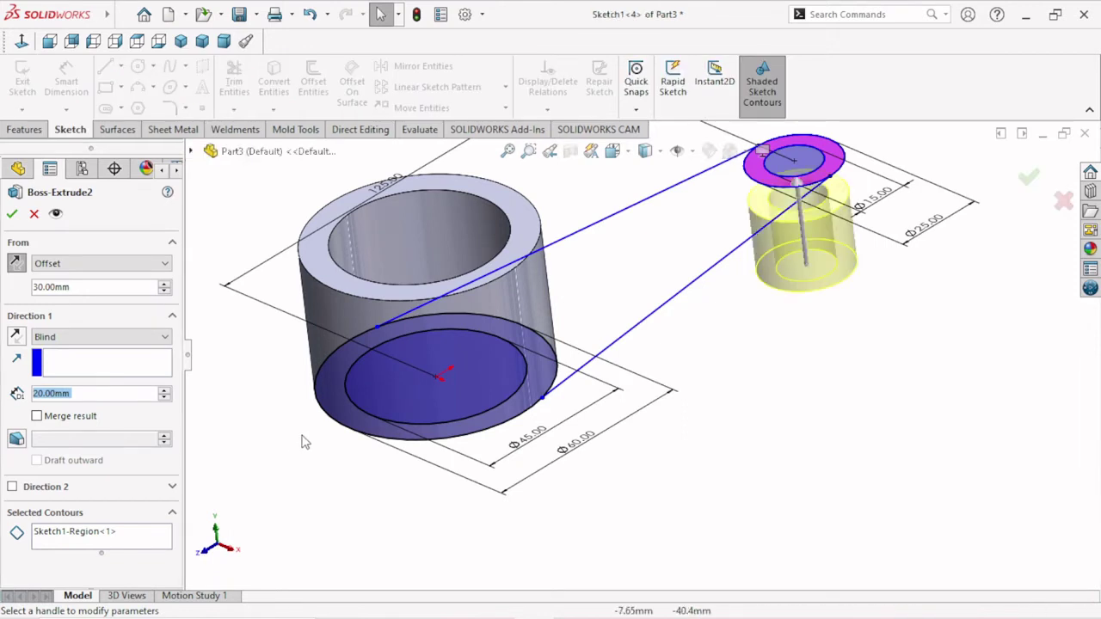
pyautogui.scroll(5, 447, 283)
pyautogui.scroll(-2, 616, 329)
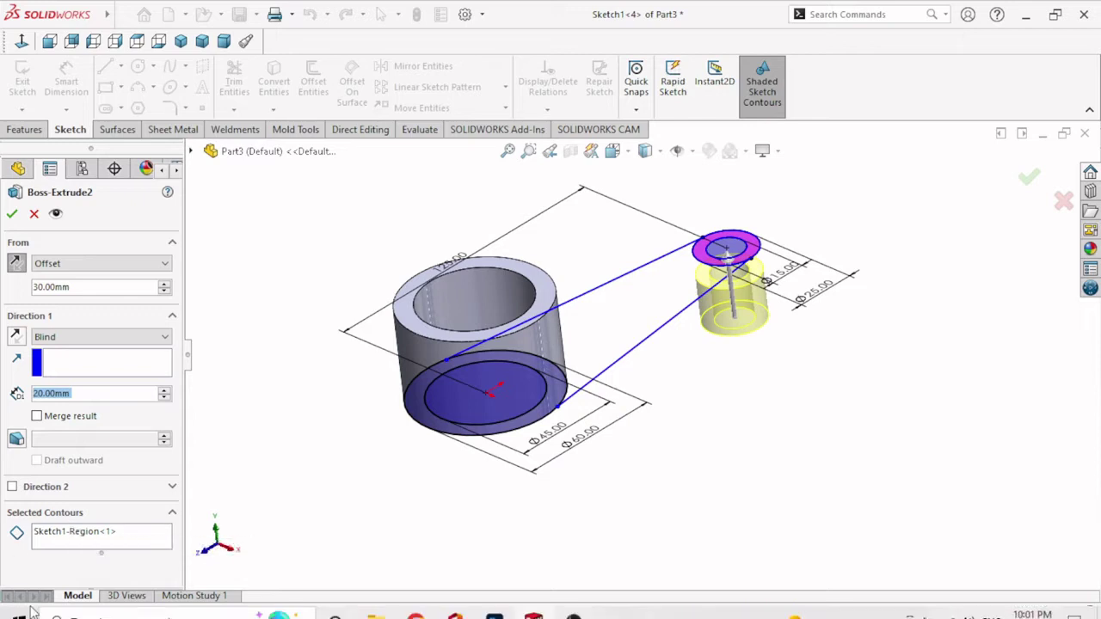
pyautogui.click(55, 536)
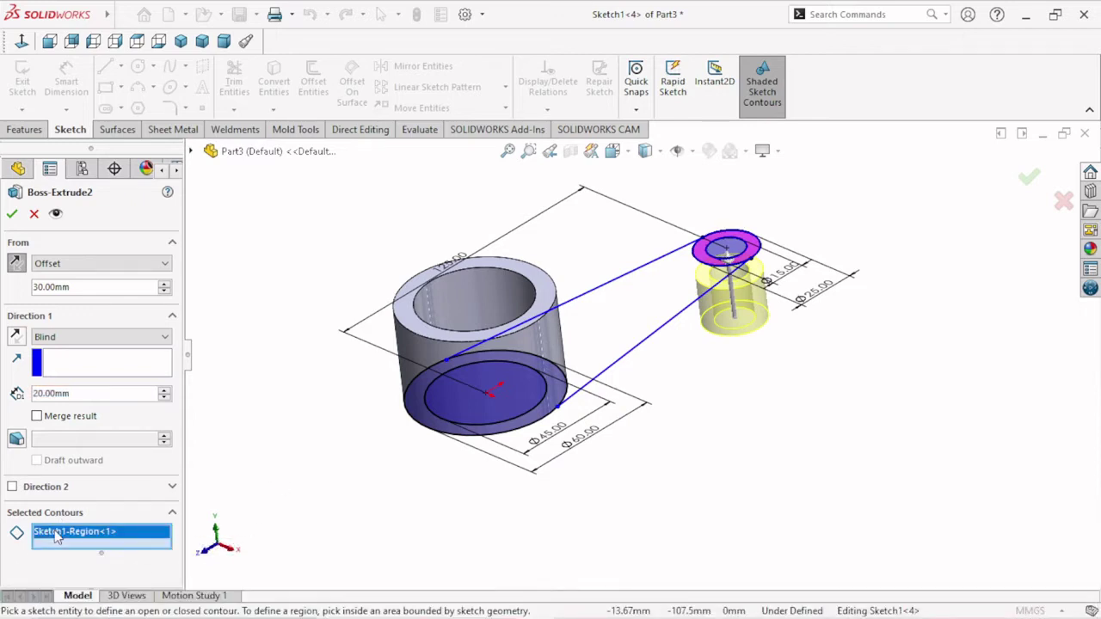
pyautogui.rightClick(58, 537)
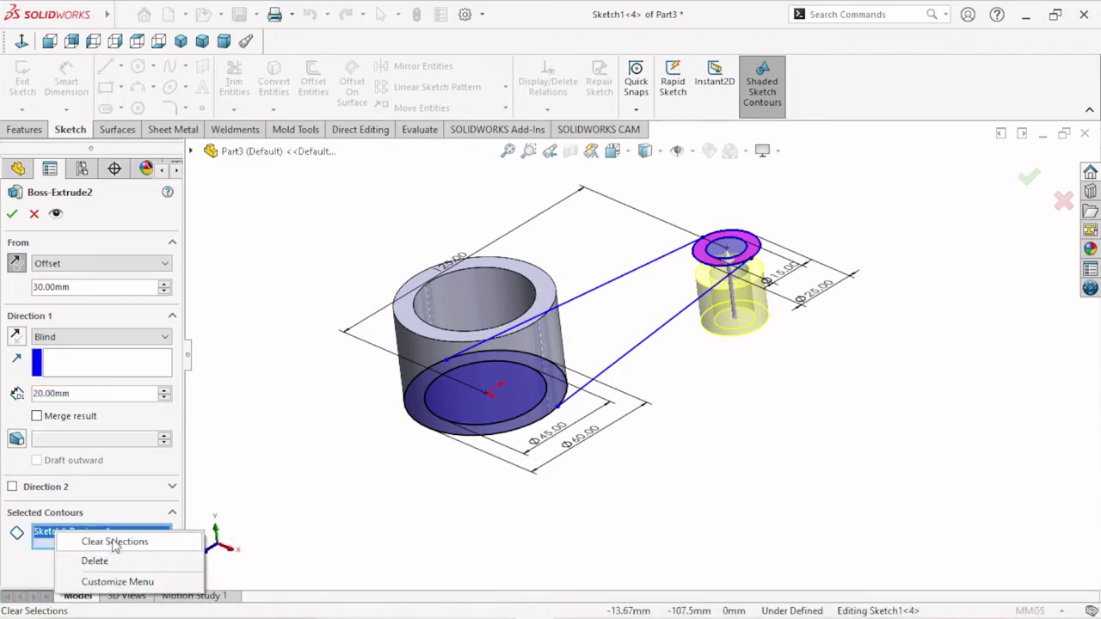
pyautogui.click(110, 541)
pyautogui.press('f')
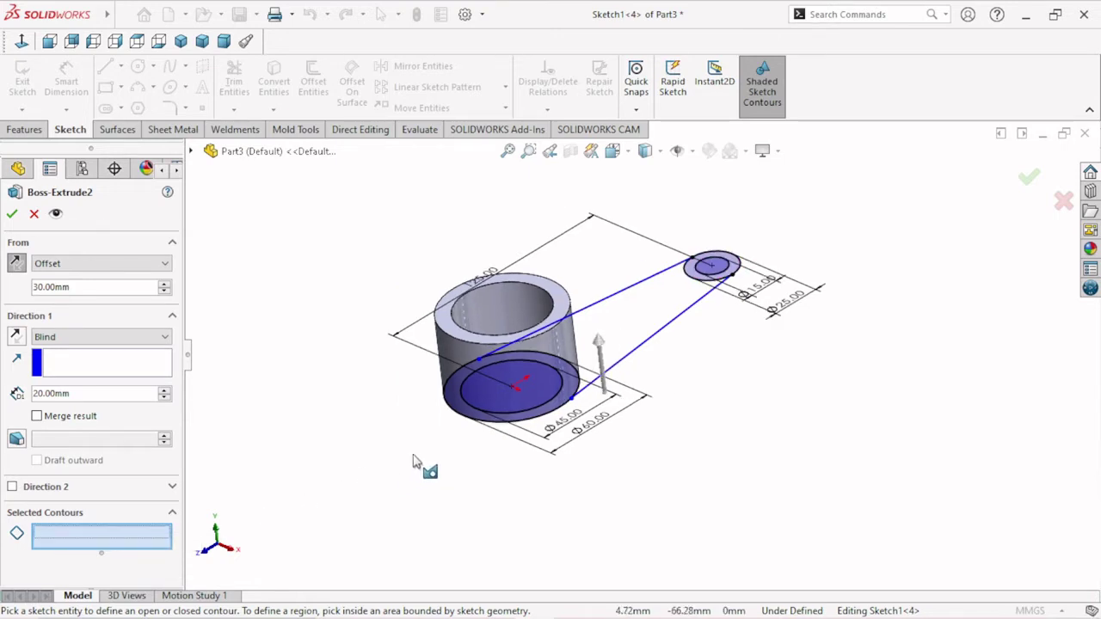
pyautogui.press('f')
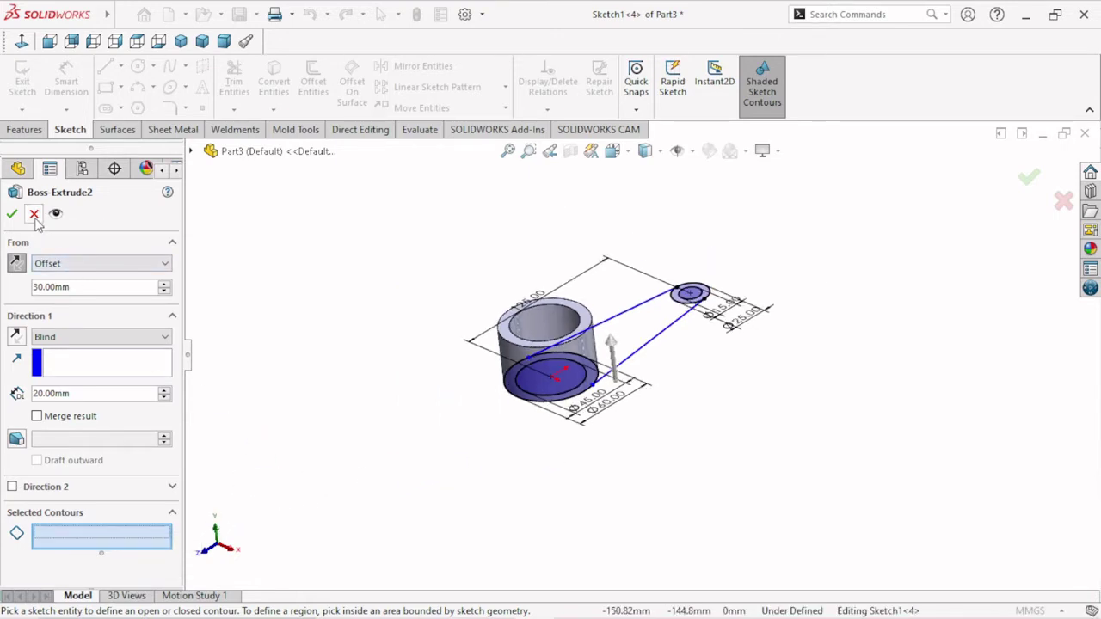
pyautogui.click(34, 216)
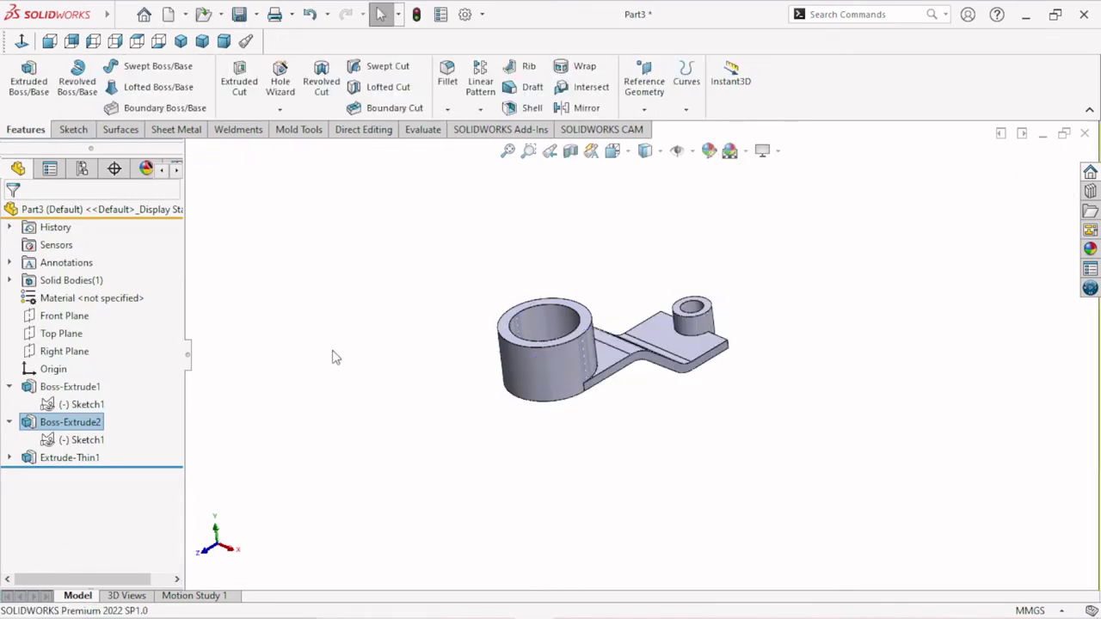
# Remove Sketch1-Region<1> from Boss-Extrude1's selected contours so the large boss becomes solid
pyautogui.click(45, 393)
pyautogui.click(69, 342)
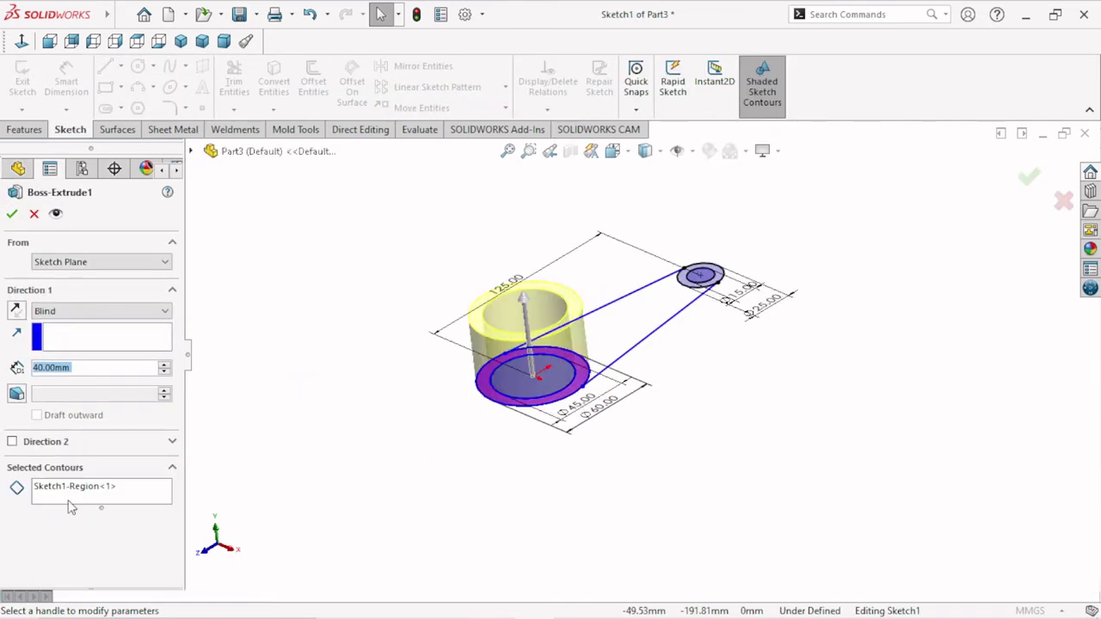
pyautogui.click(86, 487)
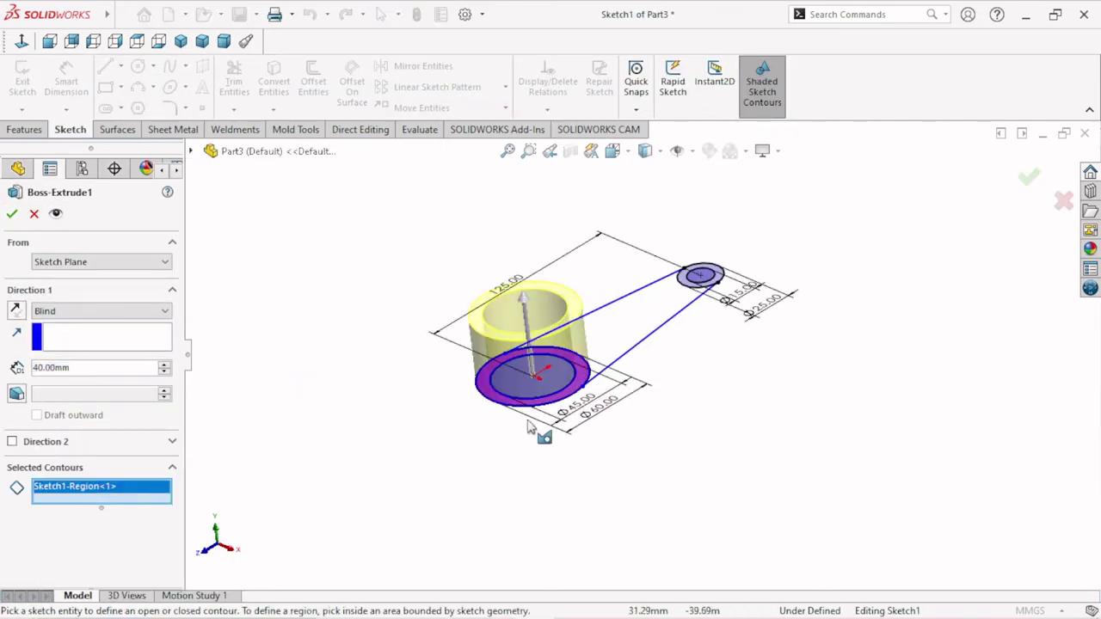
pyautogui.click(487, 402)
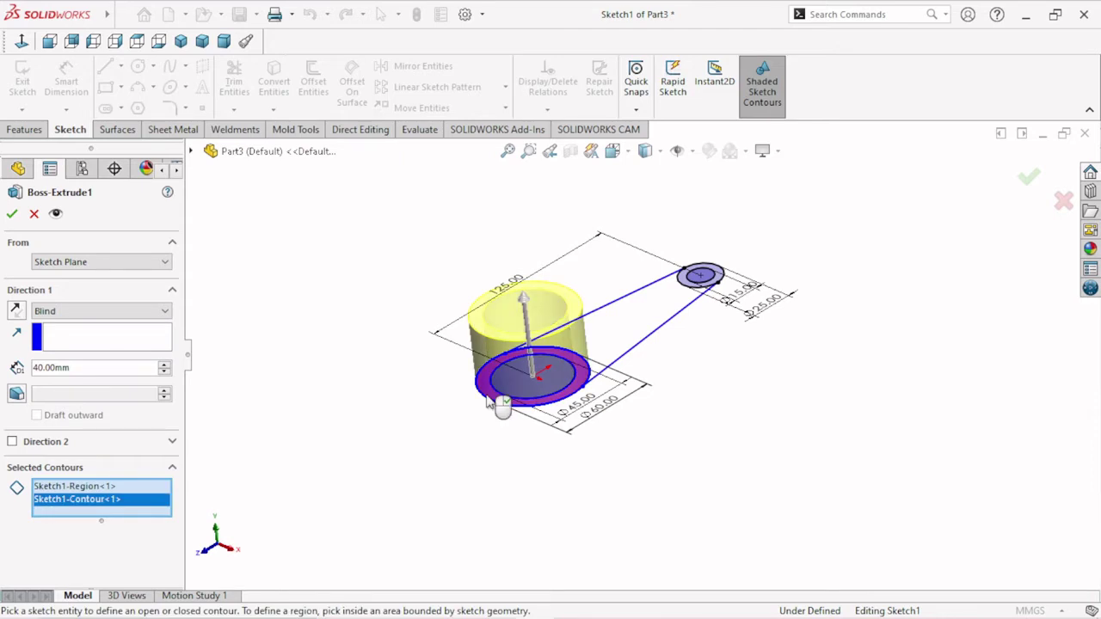
pyautogui.click(108, 486)
pyautogui.rightClick(109, 488)
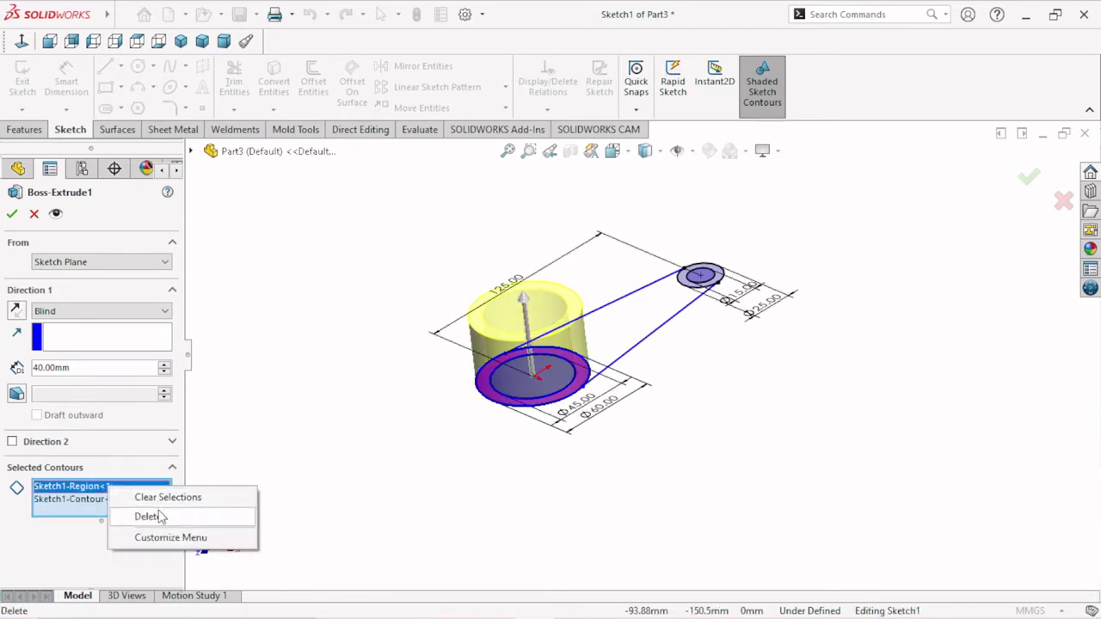
pyautogui.click(147, 516)
pyautogui.click(17, 216)
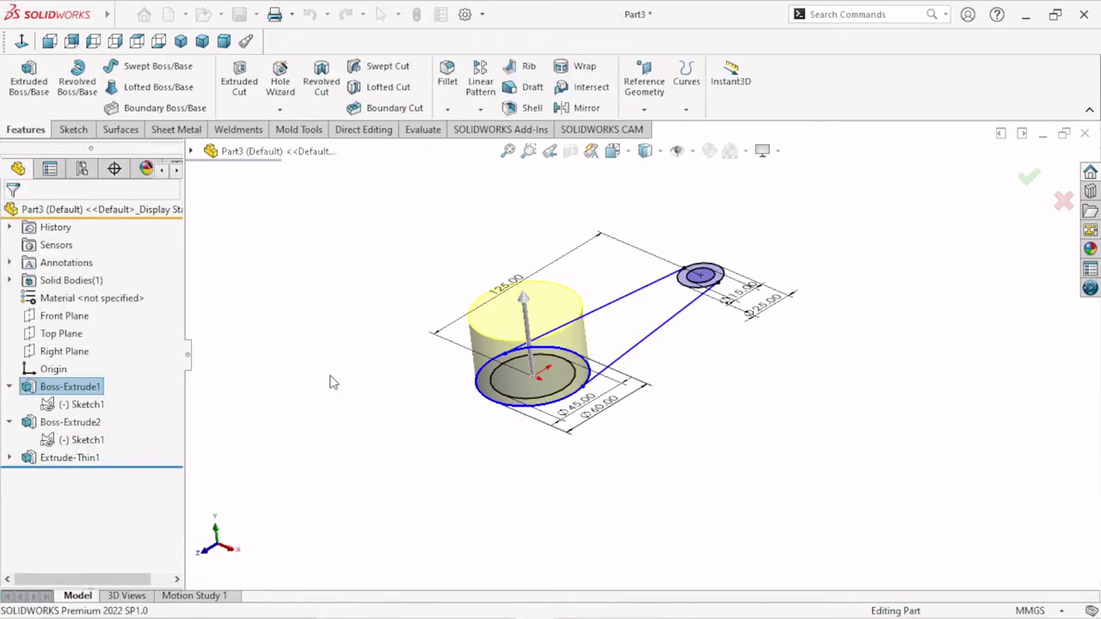
pyautogui.press('f')
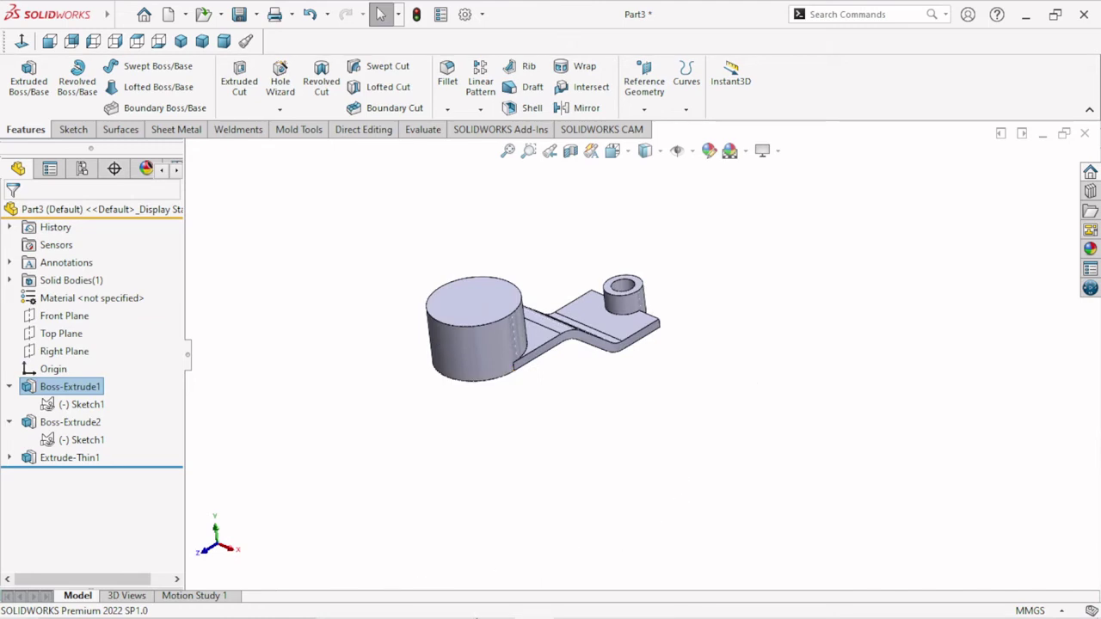
# Clear Boss-Extrude2's contours and extrude only the outer Ø25 circle, making the small boss solid
pyautogui.click(50, 421)
pyautogui.click(70, 372)
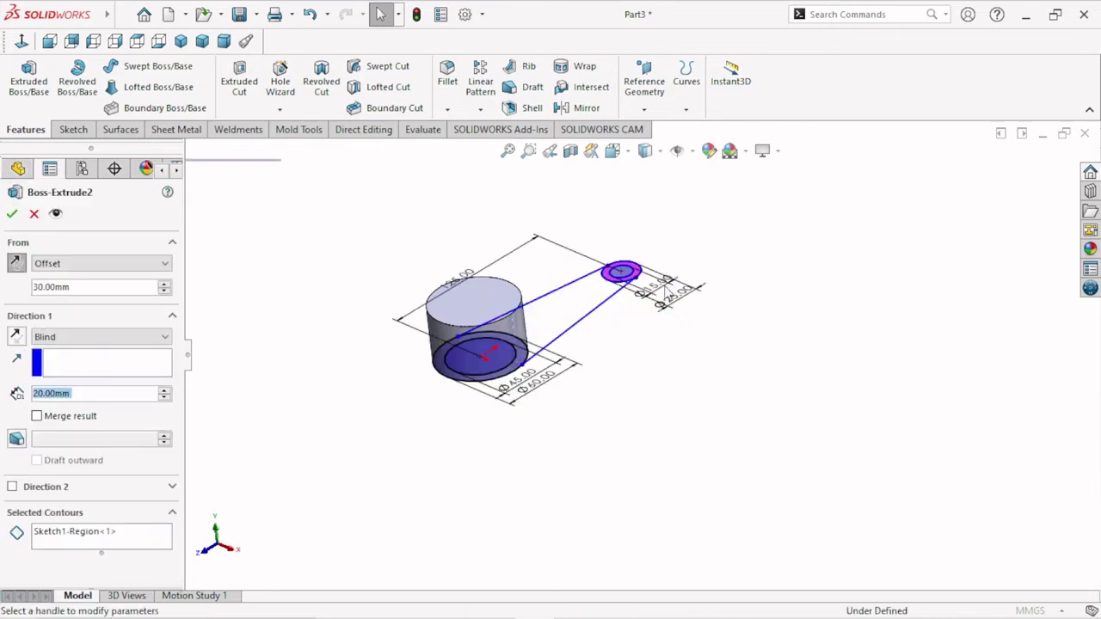
pyautogui.rightClick(105, 533)
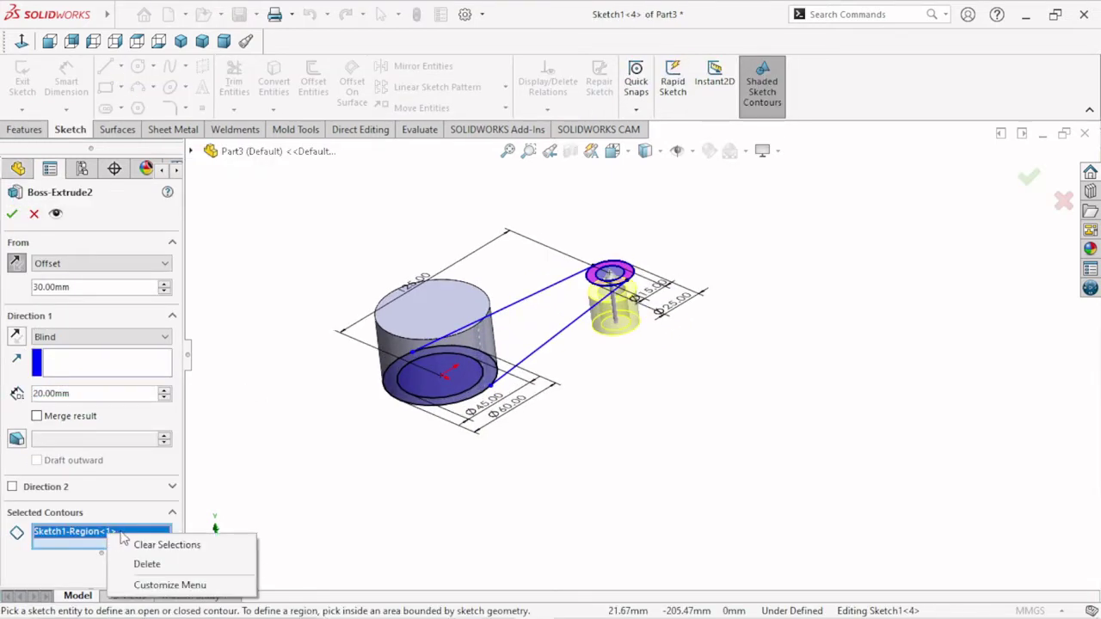
pyautogui.click(197, 565)
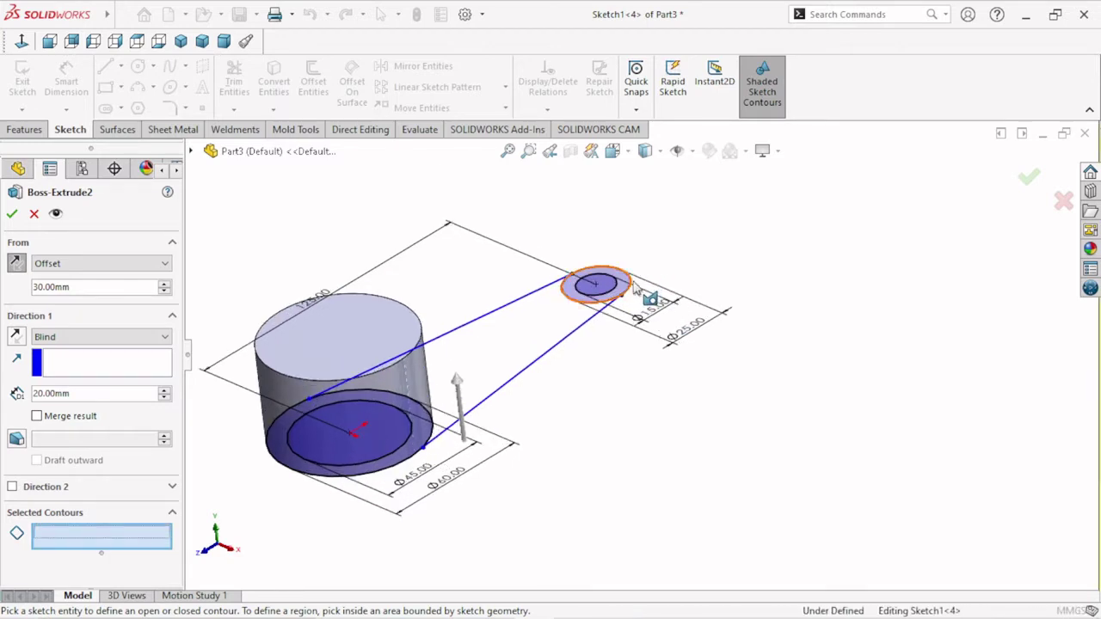
pyautogui.click(638, 287)
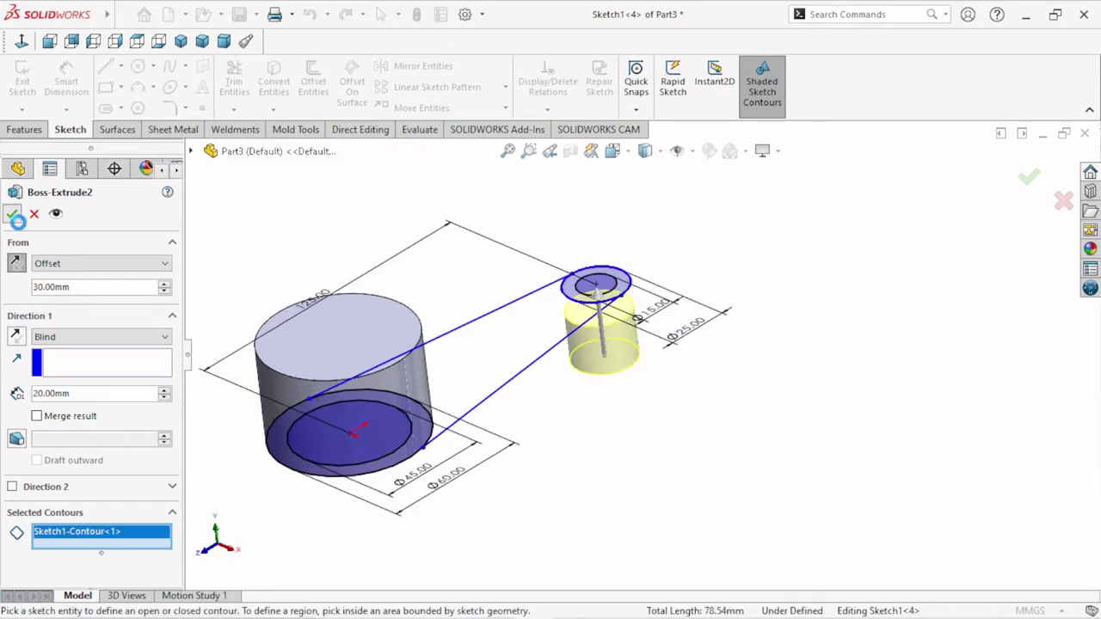
pyautogui.click(14, 216)
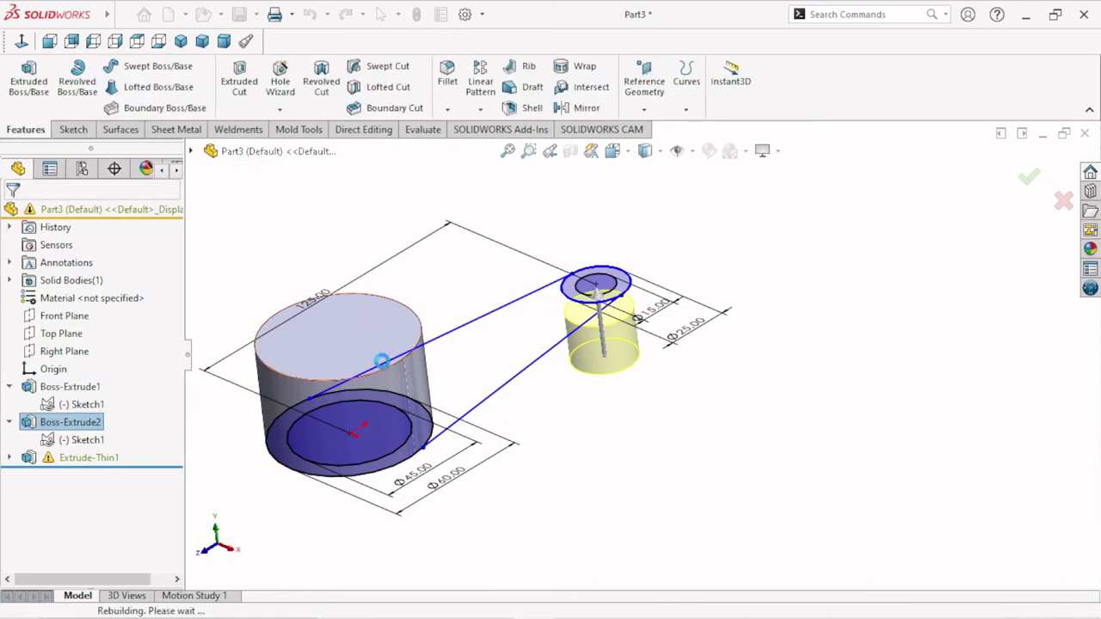
pyautogui.scroll(-2, 602, 336)
pyautogui.scroll(-2, 643, 381)
# Orbit to inspect the web, deselect the small boss, and expand Extrude-Thin1 to show Sketch2
pyautogui.scroll(-2, 568, 262)
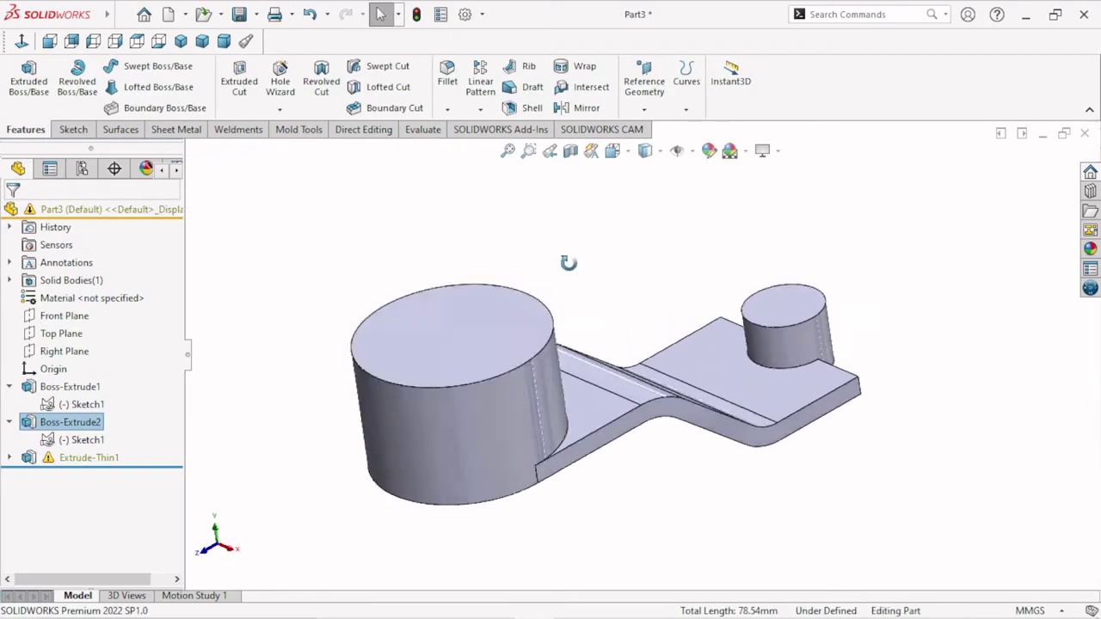
pyautogui.moveTo(568, 262)
pyautogui.mouseDown(button='middle')
pyautogui.moveTo(570, 243)
pyautogui.moveTo(594, 381)
pyautogui.mouseUp(button='middle')
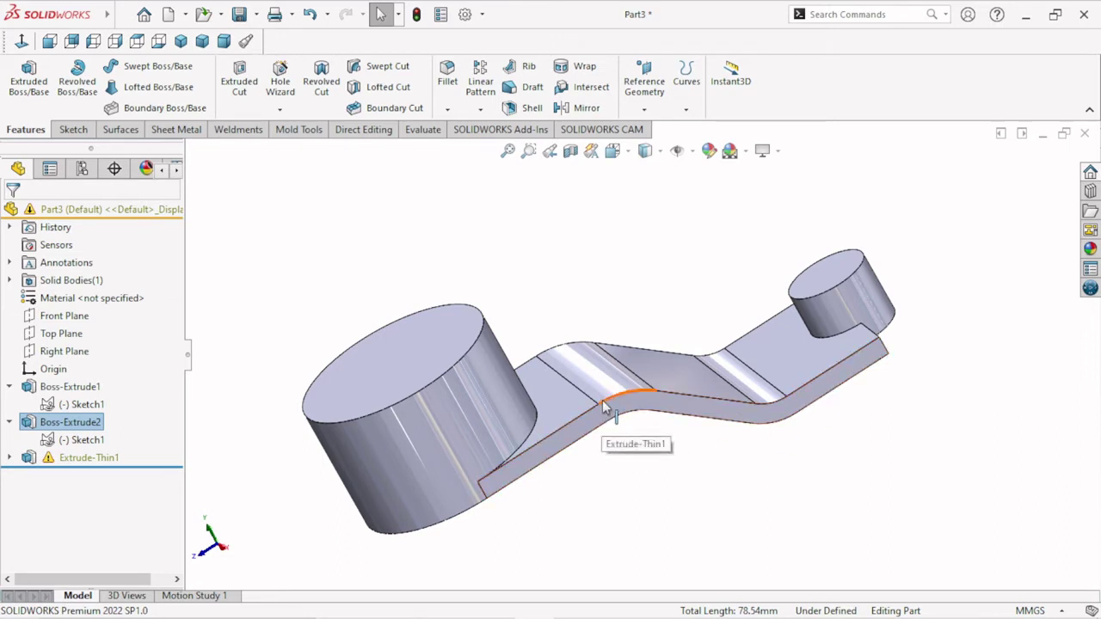
pyautogui.scroll(3, 634, 418)
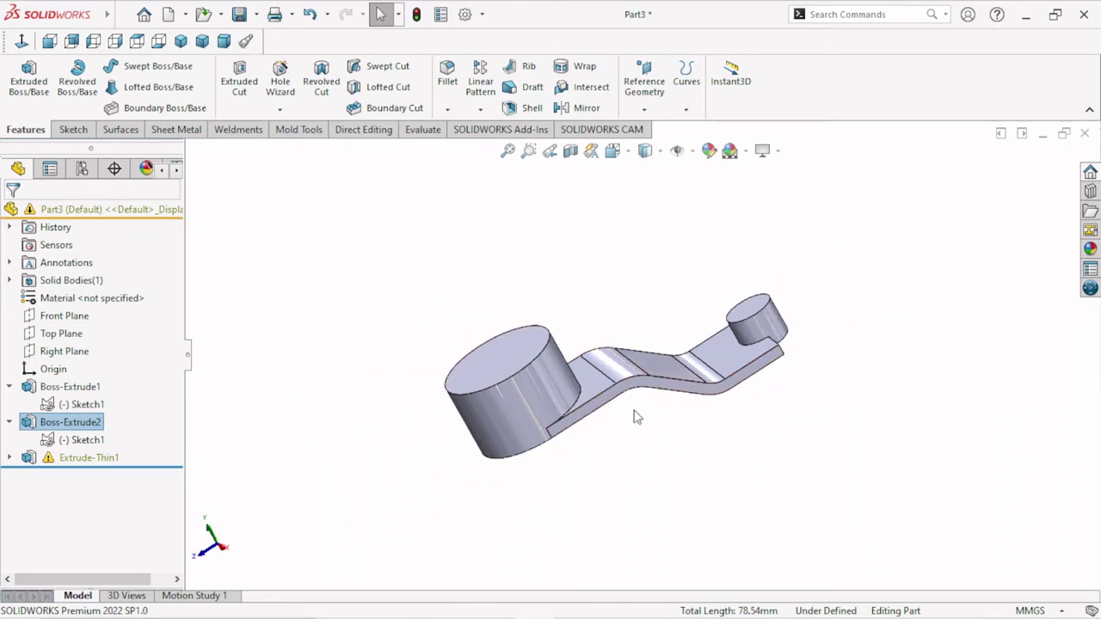
pyautogui.scroll(2, 643, 389)
pyautogui.moveTo(643, 388)
pyautogui.mouseDown(button='middle')
pyautogui.moveTo(571, 411)
pyautogui.moveTo(654, 449)
pyautogui.moveTo(624, 289)
pyautogui.moveTo(586, 328)
pyautogui.moveTo(585, 398)
pyautogui.mouseUp(button='middle')
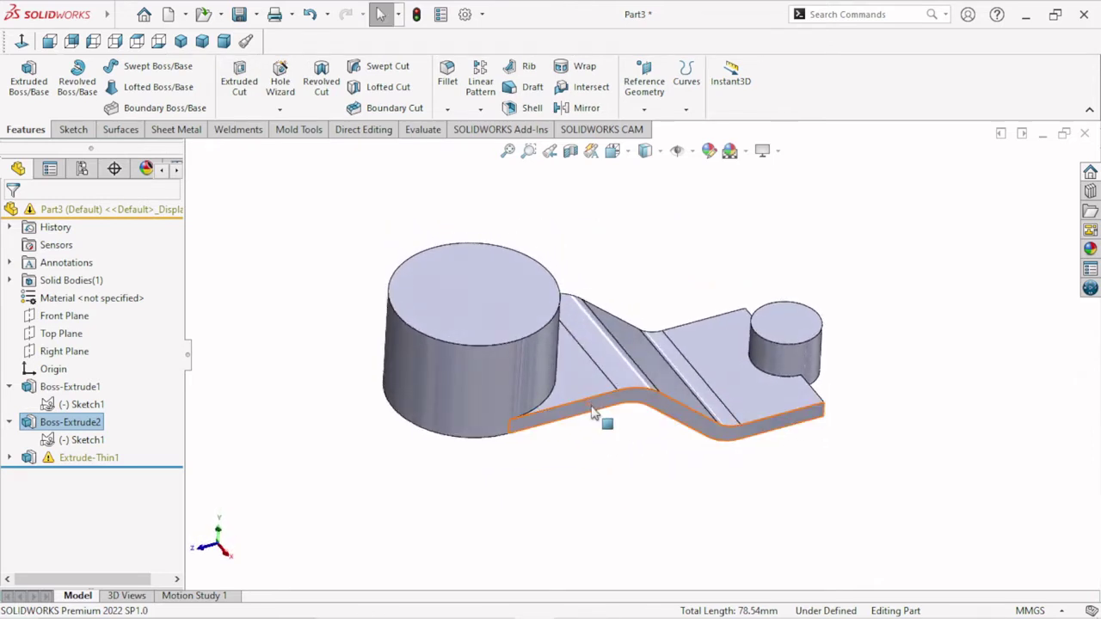
pyautogui.click(679, 482)
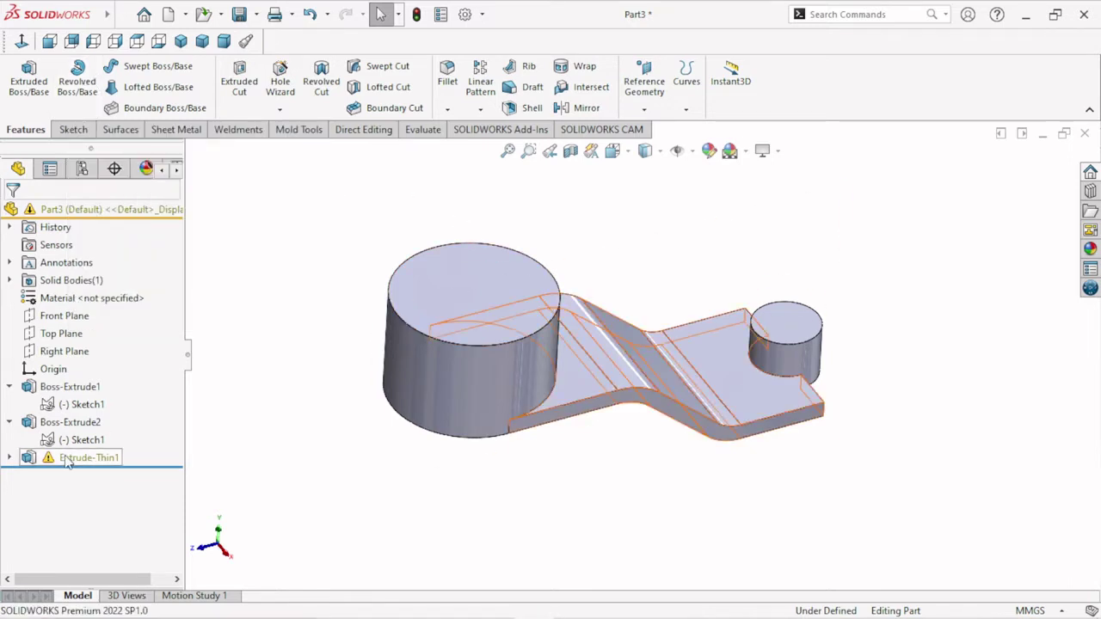
pyautogui.click(9, 458)
# Edit Sketch2, viewed normal to its plane
pyautogui.click(69, 479)
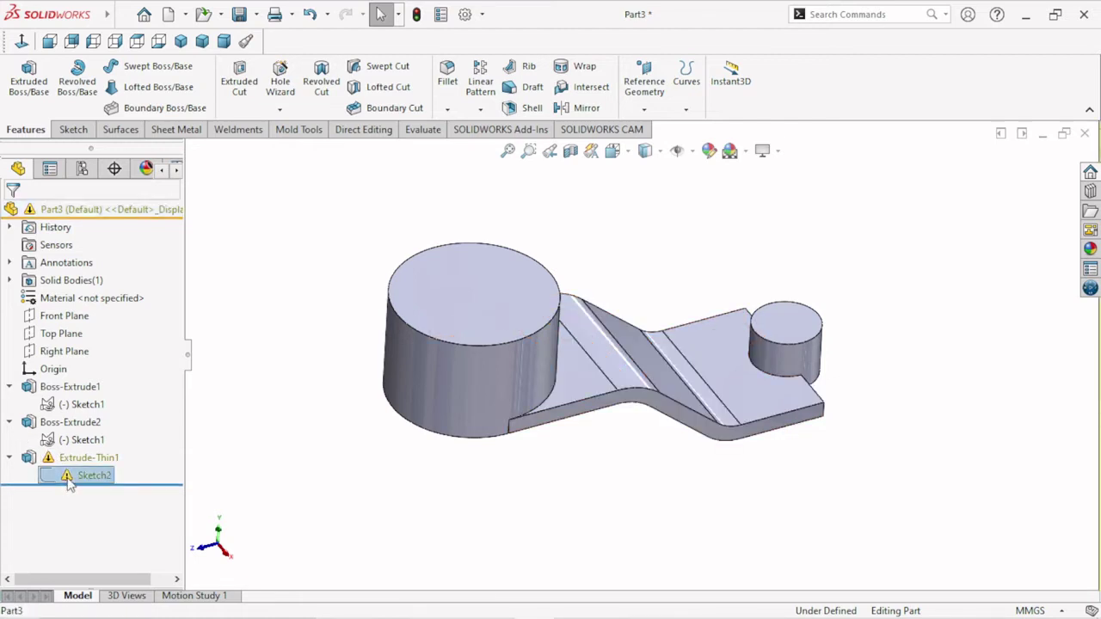
pyautogui.click(81, 453)
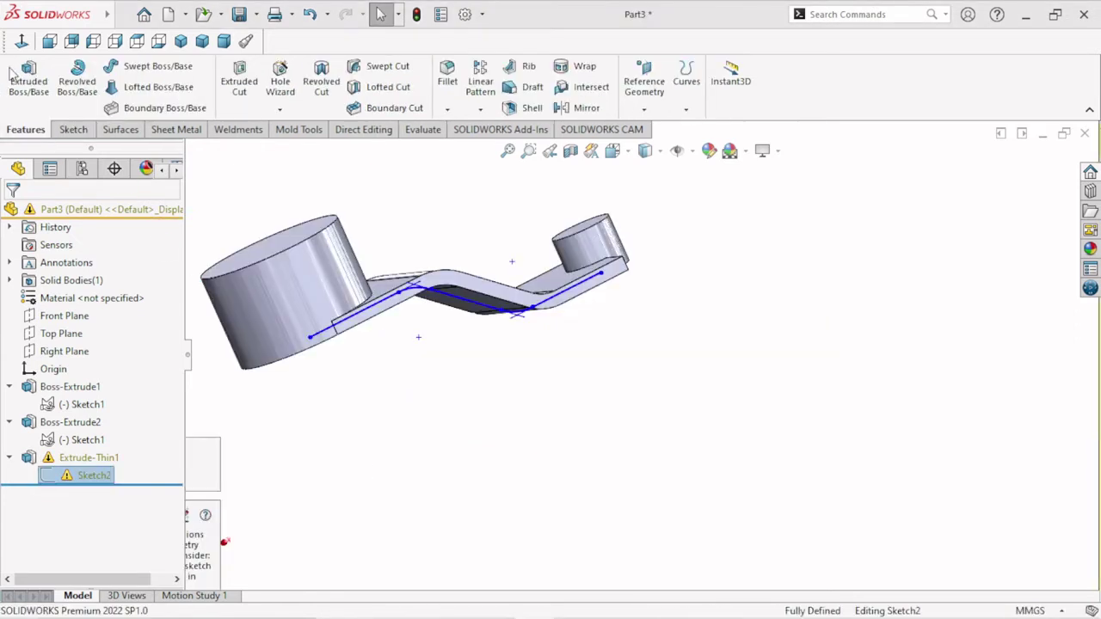
pyautogui.click(22, 43)
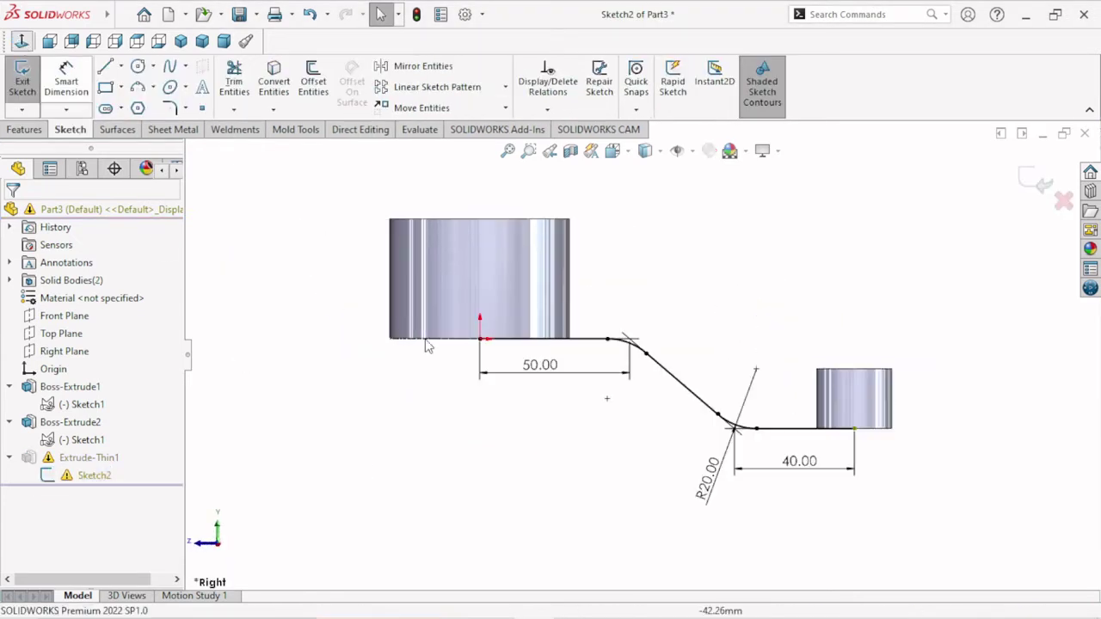
pyautogui.scroll(-5, 856, 433)
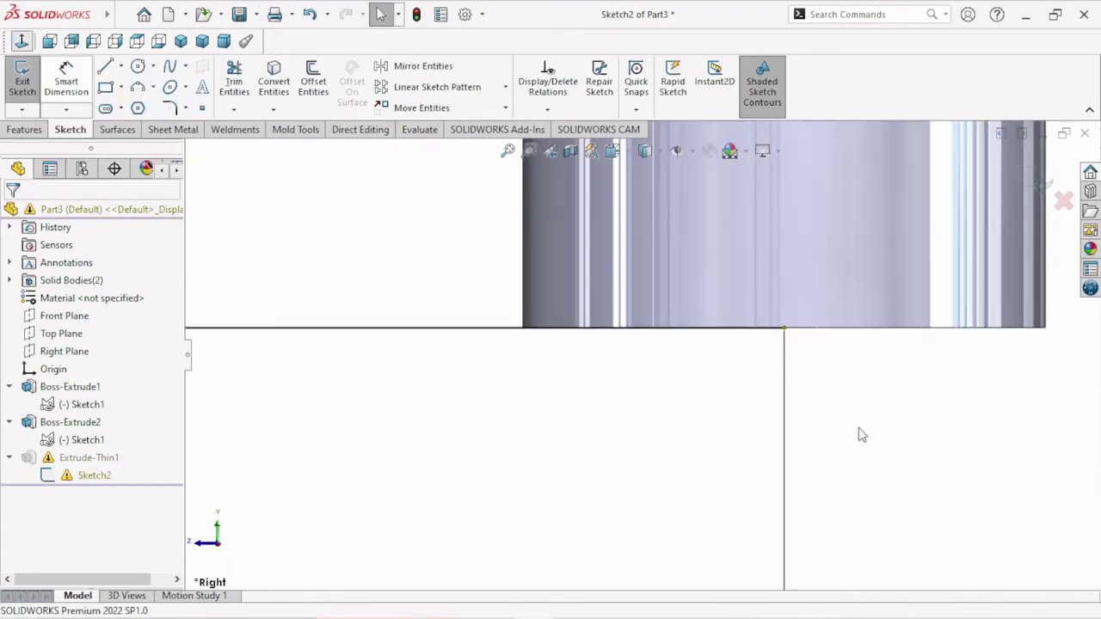
# Delete the Midpoint1 relation on the line's end point
pyautogui.click(783, 329)
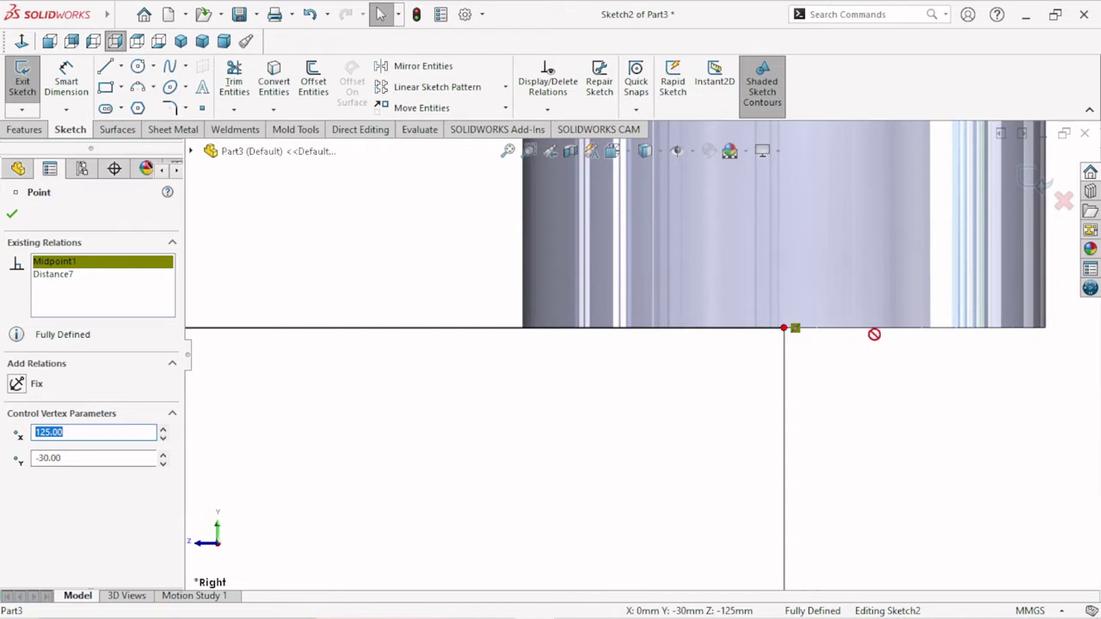
pyautogui.click(783, 328)
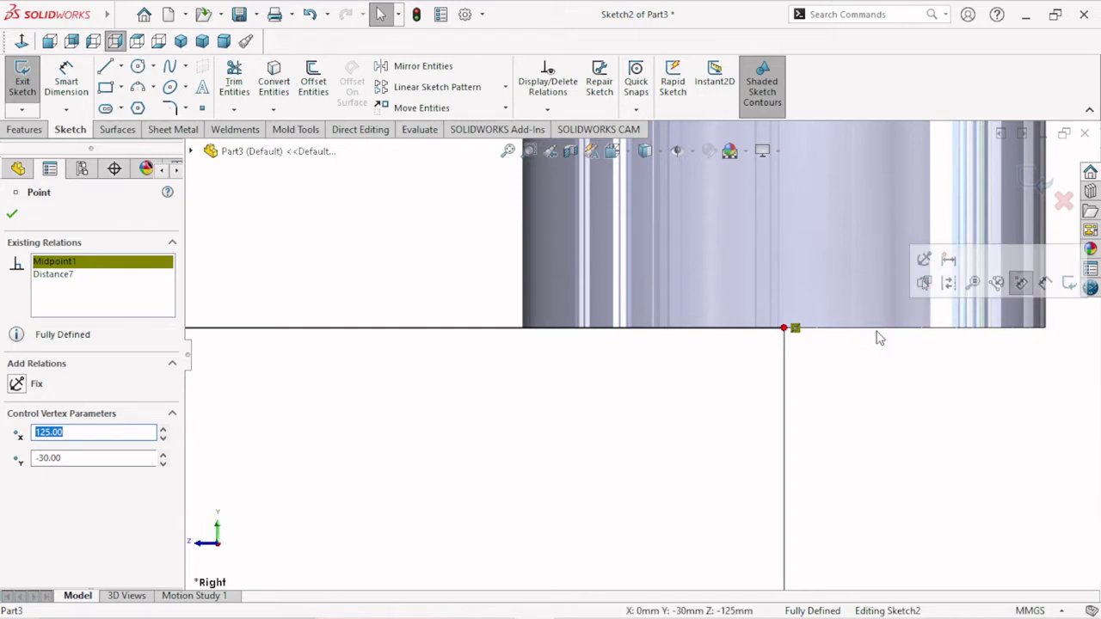
pyautogui.click(72, 264)
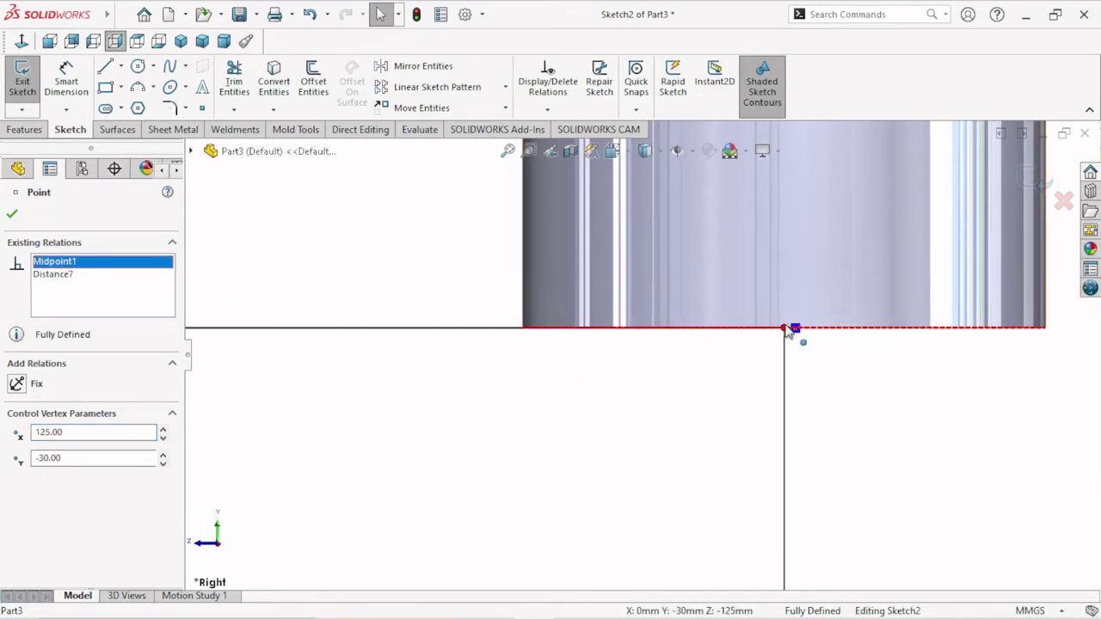
pyautogui.moveTo(786, 333)
pyautogui.mouseDown()
pyautogui.moveTo(842, 329)
pyautogui.moveTo(818, 347)
pyautogui.mouseUp()
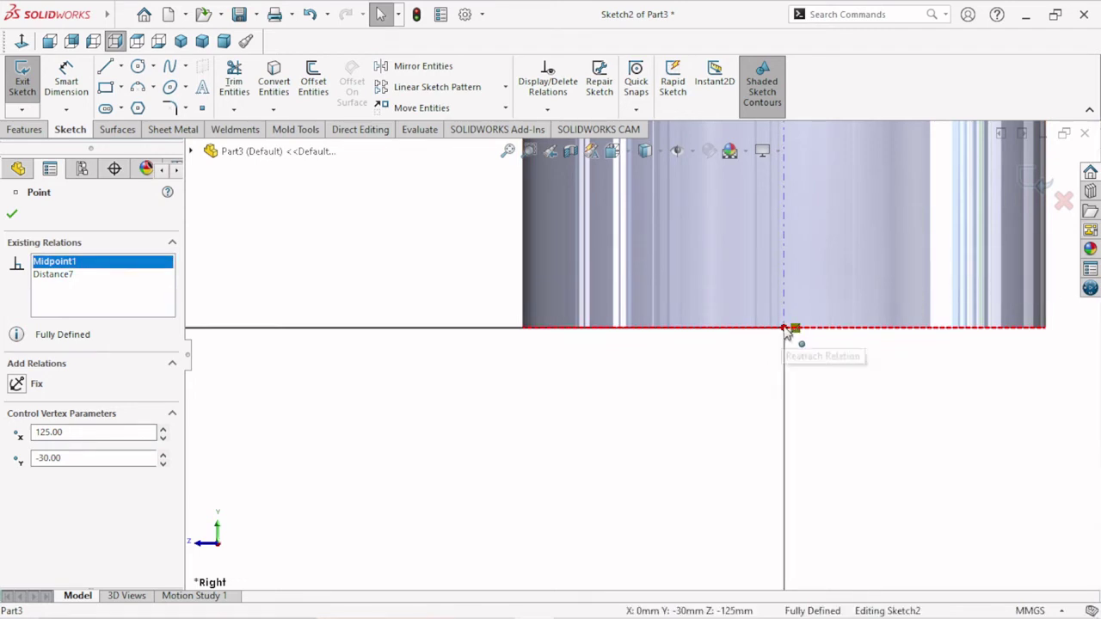
pyautogui.click(791, 329)
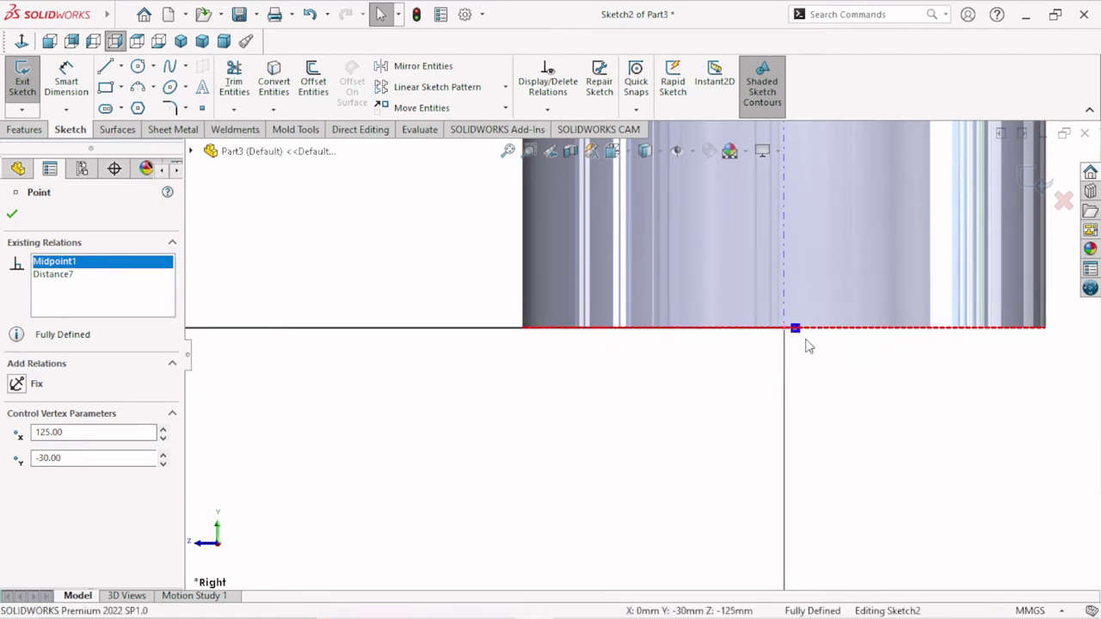
pyautogui.rightClick(808, 346)
pyautogui.click(846, 519)
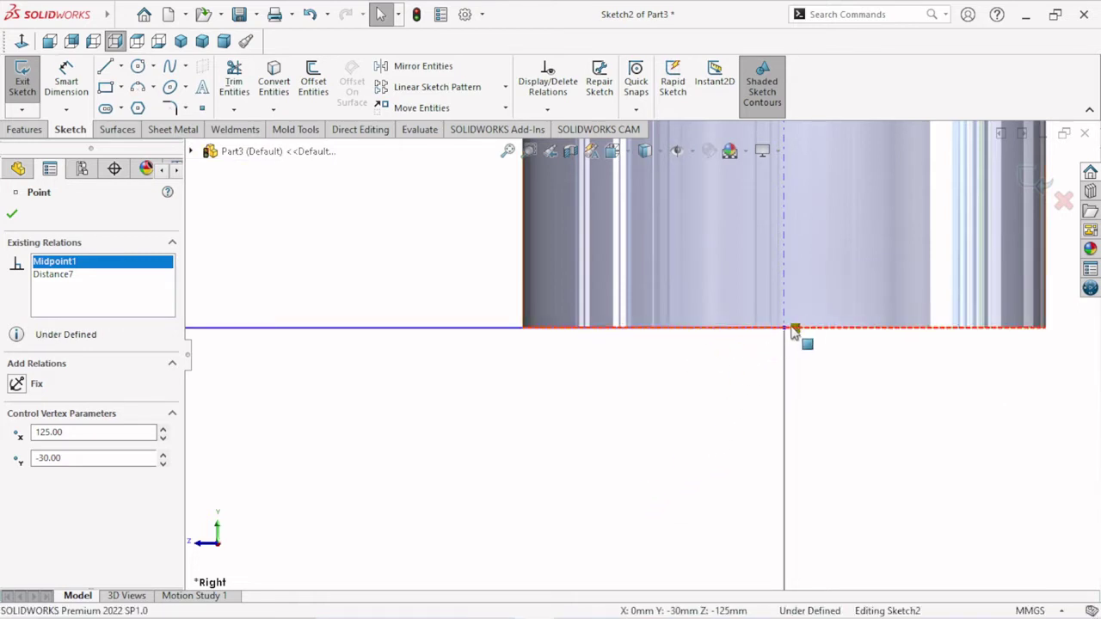
pyautogui.press('Delete')
# Shift the freed end point slightly right along the boss edge and exit the sketch
pyautogui.moveTo(792, 332); pyautogui.dragTo(847, 338)
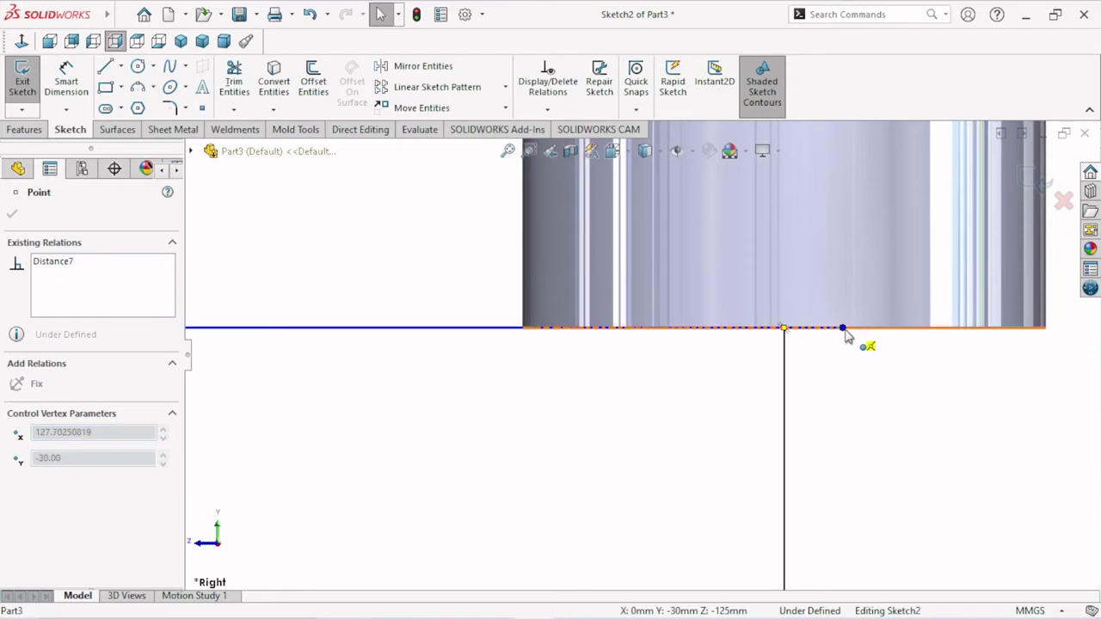
pyautogui.click(833, 387)
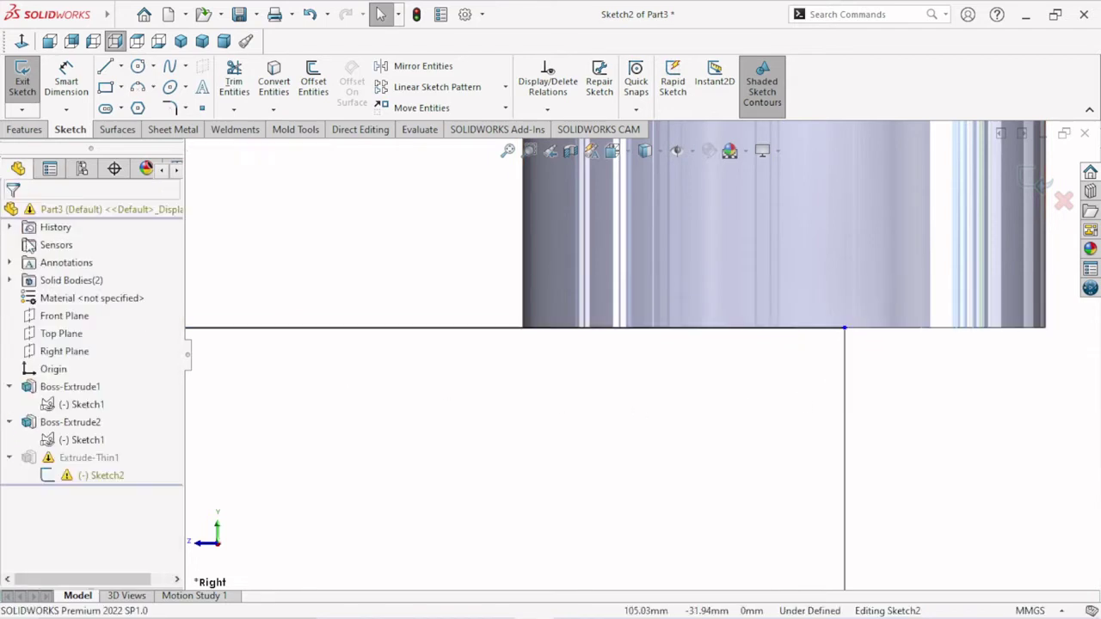
pyautogui.click(1036, 180)
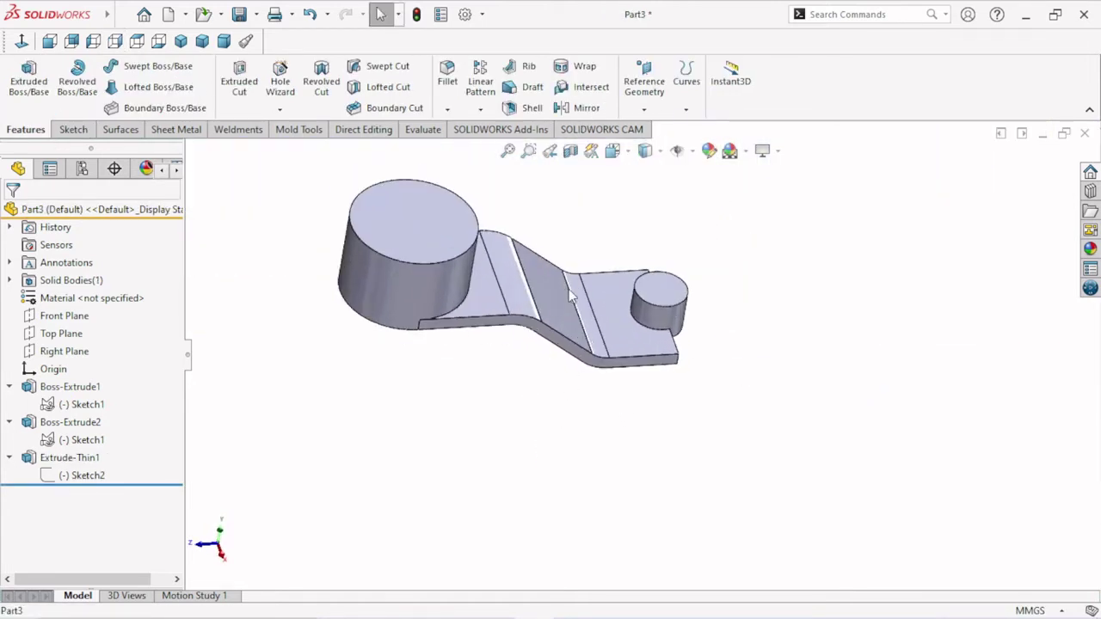
# Reset two view changes and orbit the part into a higher oblique view
pyautogui.scroll(-2, 570, 295)
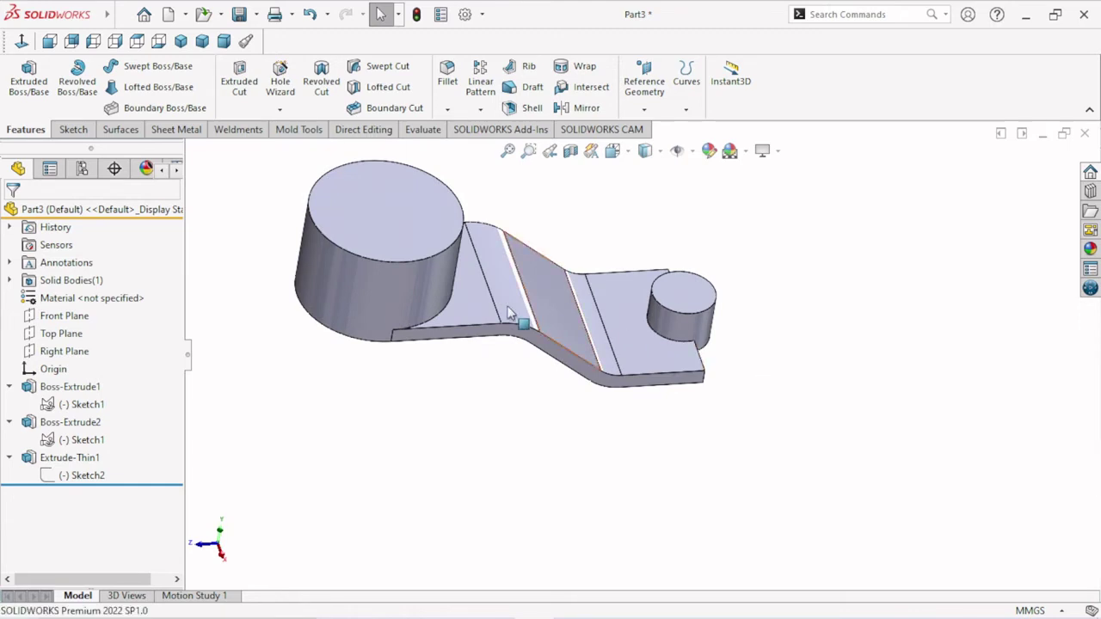
pyautogui.keyDown('ctrl'); pyautogui.moveTo(508, 314); pyautogui.dragTo(640, 374, button='middle'); pyautogui.keyUp('ctrl')
pyautogui.hotkey('ctrl', 'z')
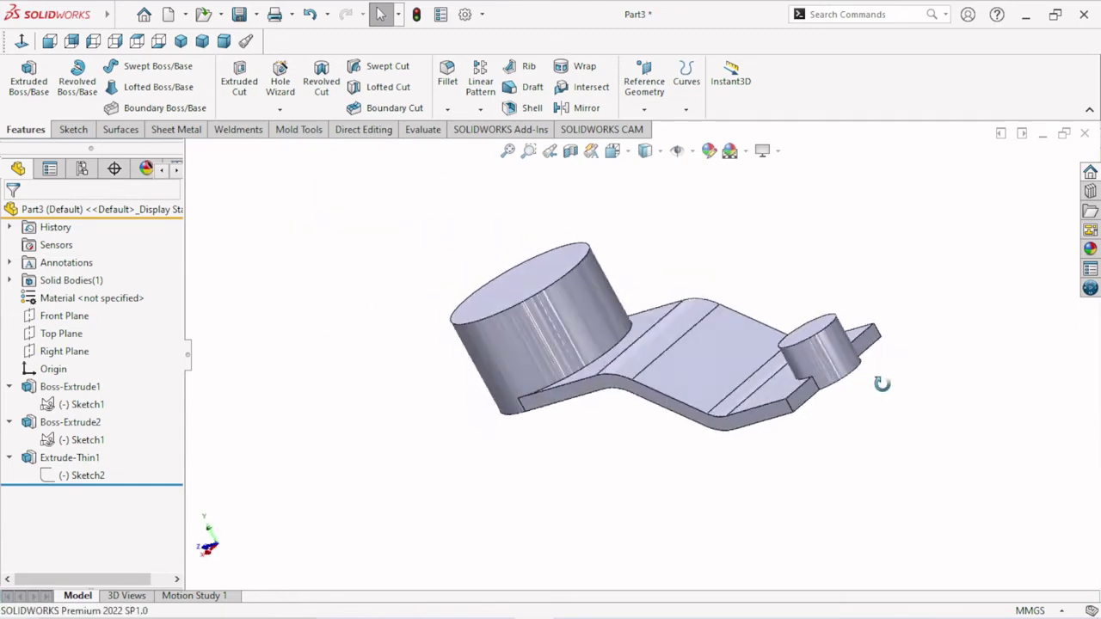
pyautogui.hotkey('ctrl', 'z')
pyautogui.hotkey('ctrl', 'z')
pyautogui.hotkey('ctrl', 'z')
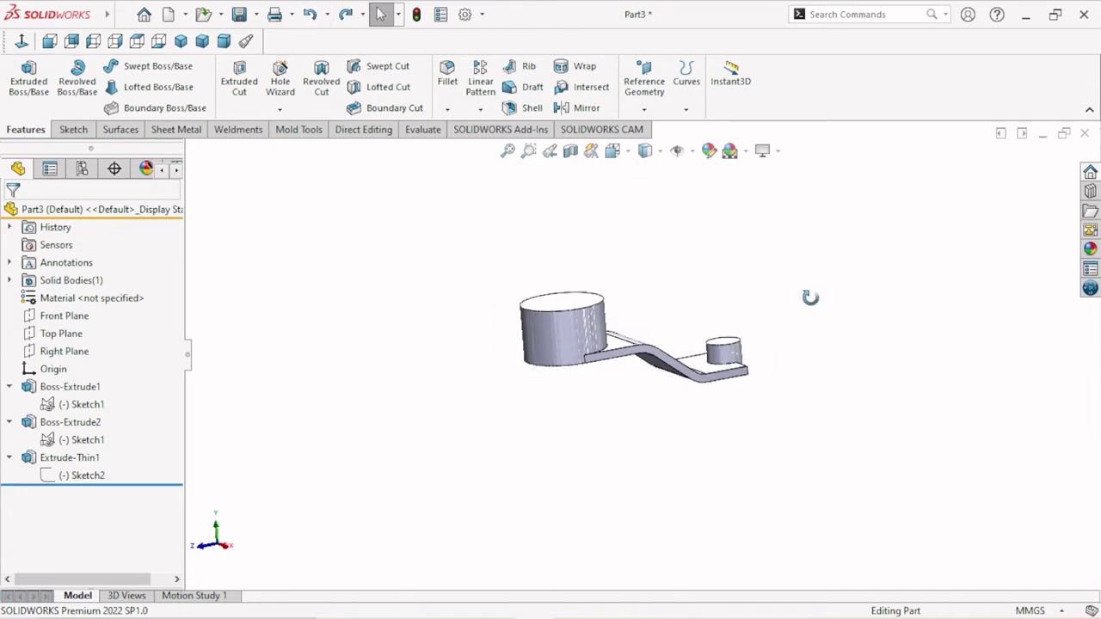
pyautogui.moveTo(739, 446)
pyautogui.mouseDown(button='middle')
pyautogui.moveTo(758, 234)
pyautogui.moveTo(823, 167)
pyautogui.moveTo(801, 174)
pyautogui.moveTo(790, 200)
pyautogui.moveTo(785, 282)
pyautogui.mouseUp(button='middle')
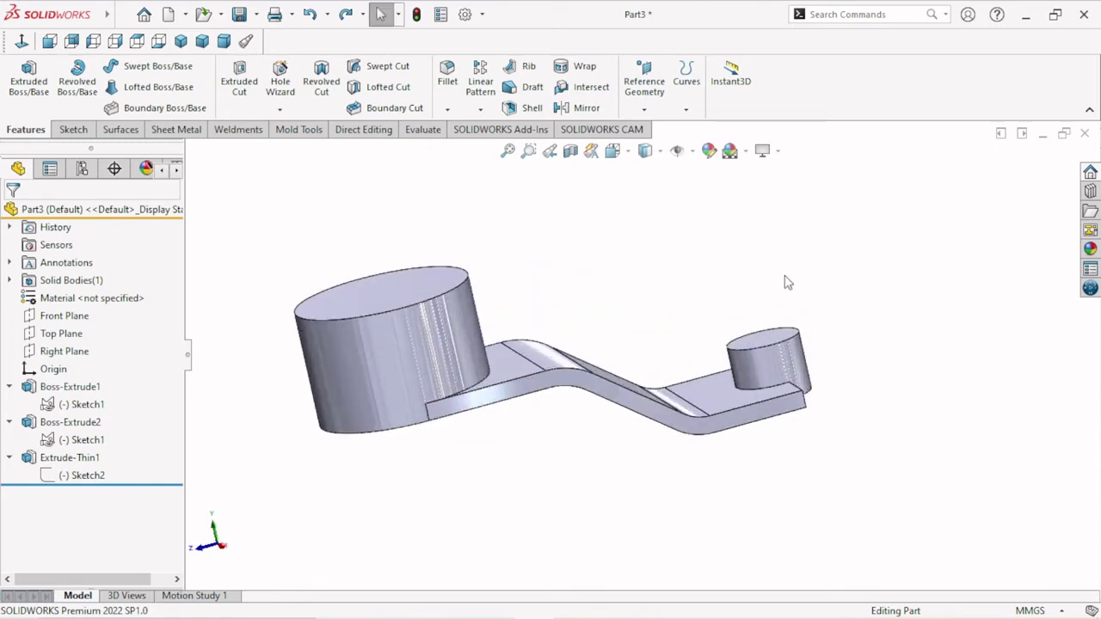
pyautogui.moveTo(739, 416)
pyautogui.mouseDown(button='middle')
pyautogui.moveTo(727, 453)
pyautogui.moveTo(736, 438)
pyautogui.moveTo(755, 457)
pyautogui.moveTo(746, 454)
pyautogui.mouseUp(button='middle')
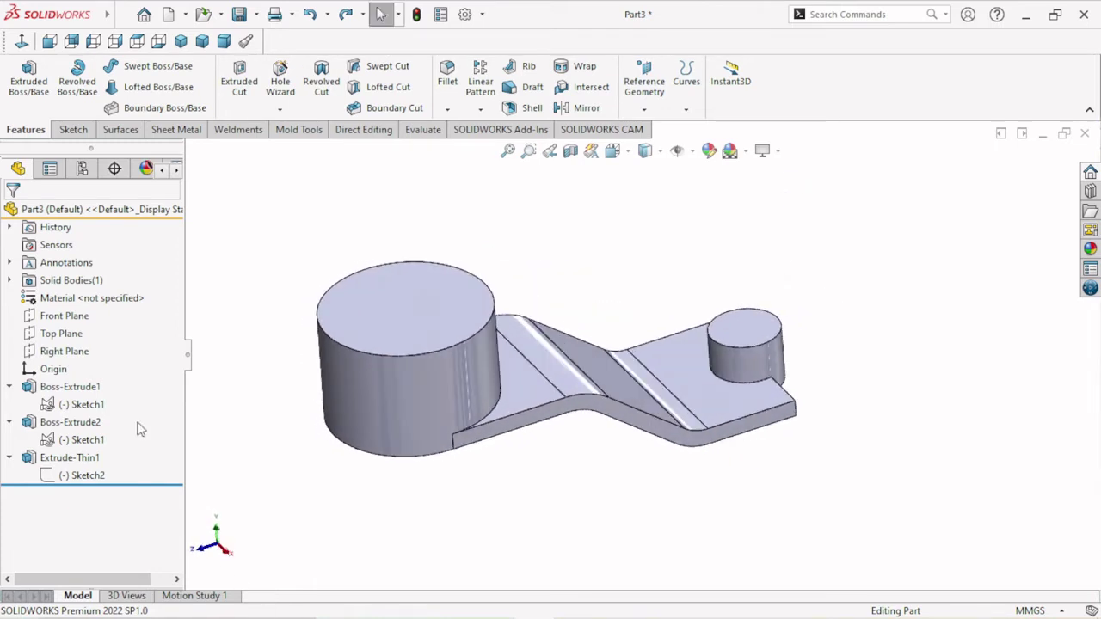
# Collapse Boss-Extrude1, Boss-Extrude2 and Extrude-Thin1 in the feature tree, then reorient the view
pyautogui.click(10, 387)
pyautogui.click(10, 404)
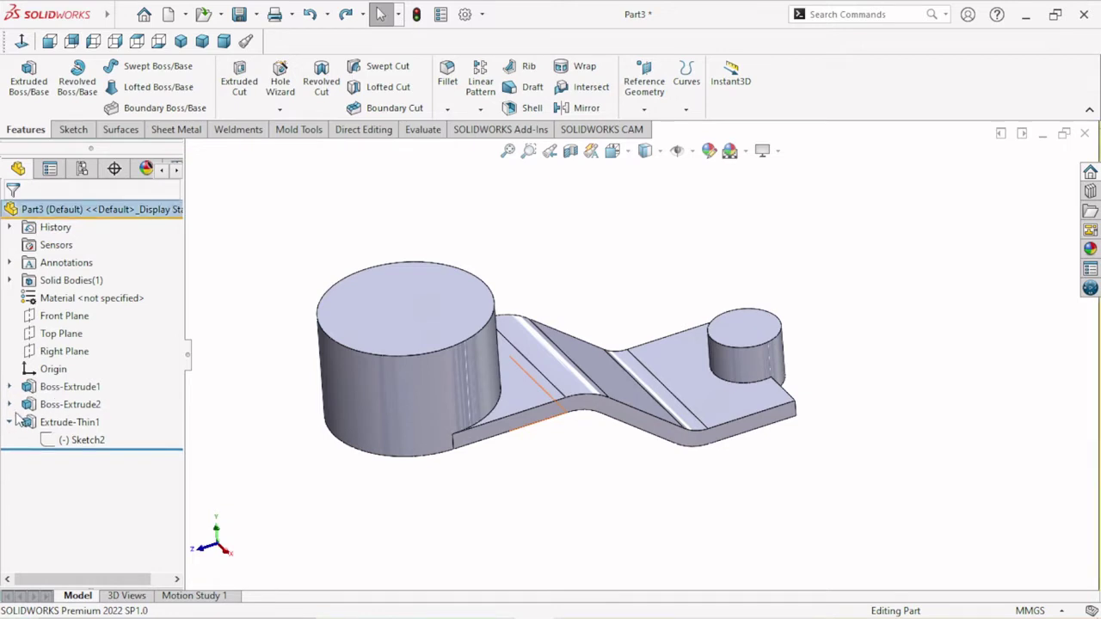
pyautogui.click(9, 424)
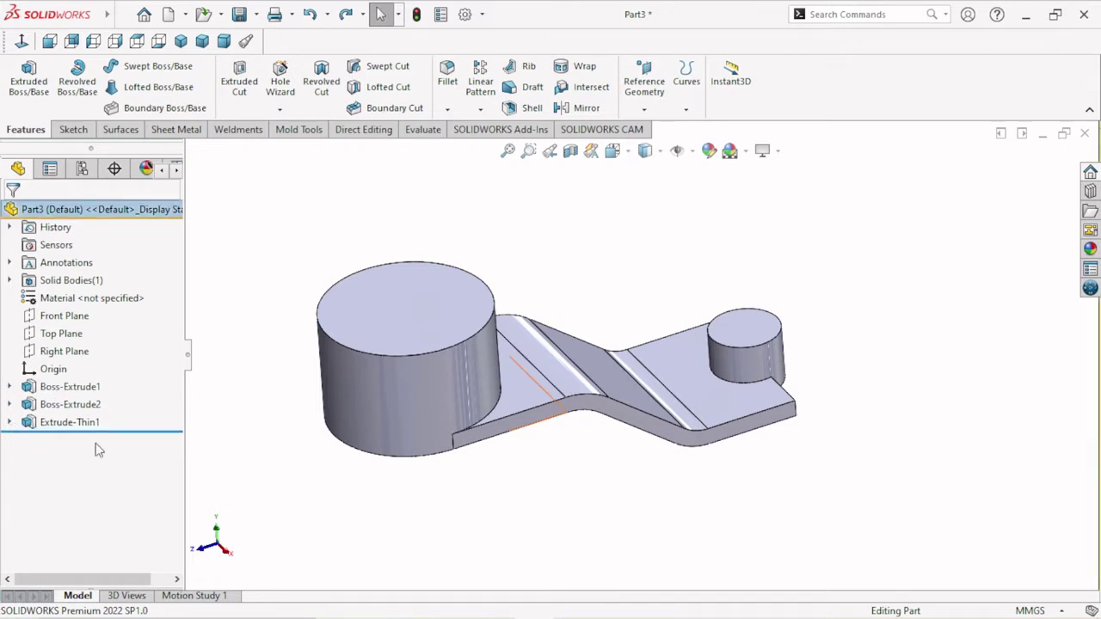
pyautogui.moveTo(586, 387); pyautogui.dragTo(643, 361, button='middle')
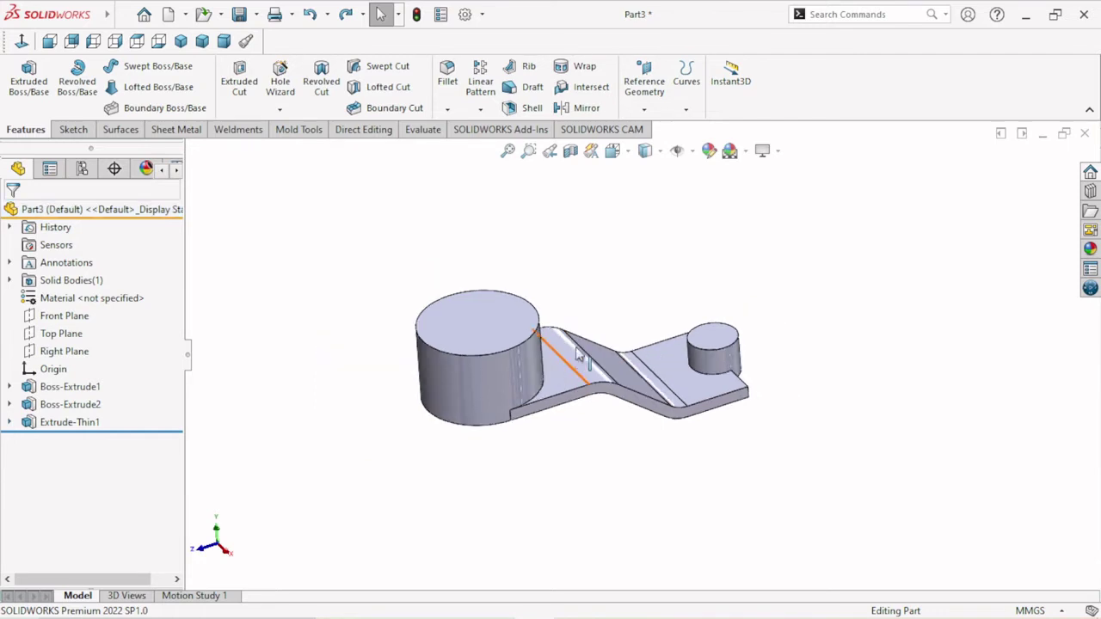
pyautogui.moveTo(815, 276)
pyautogui.mouseDown(button='middle')
pyautogui.moveTo(684, 406)
pyautogui.moveTo(774, 326)
pyautogui.moveTo(817, 253)
pyautogui.moveTo(825, 361)
pyautogui.moveTo(838, 361)
pyautogui.moveTo(863, 300)
pyautogui.moveTo(823, 287)
pyautogui.moveTo(831, 314)
pyautogui.mouseUp(button='middle')
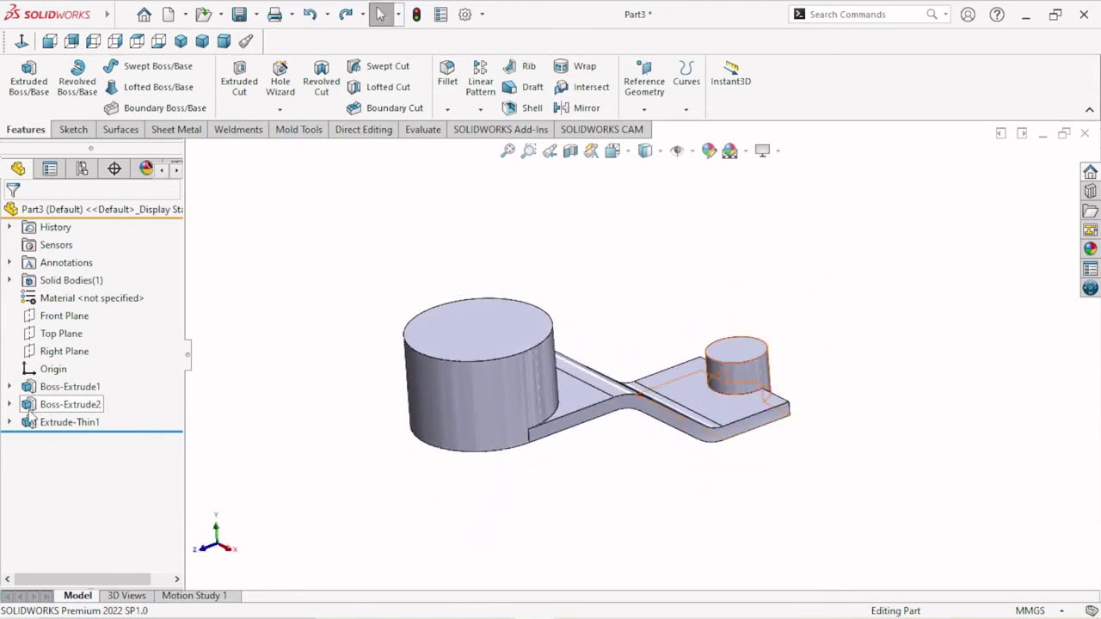
# Start an extruded cut from Boss-Extrude2's Sketch1 using three regions, including the band and small boss ring
pyautogui.click(11, 404)
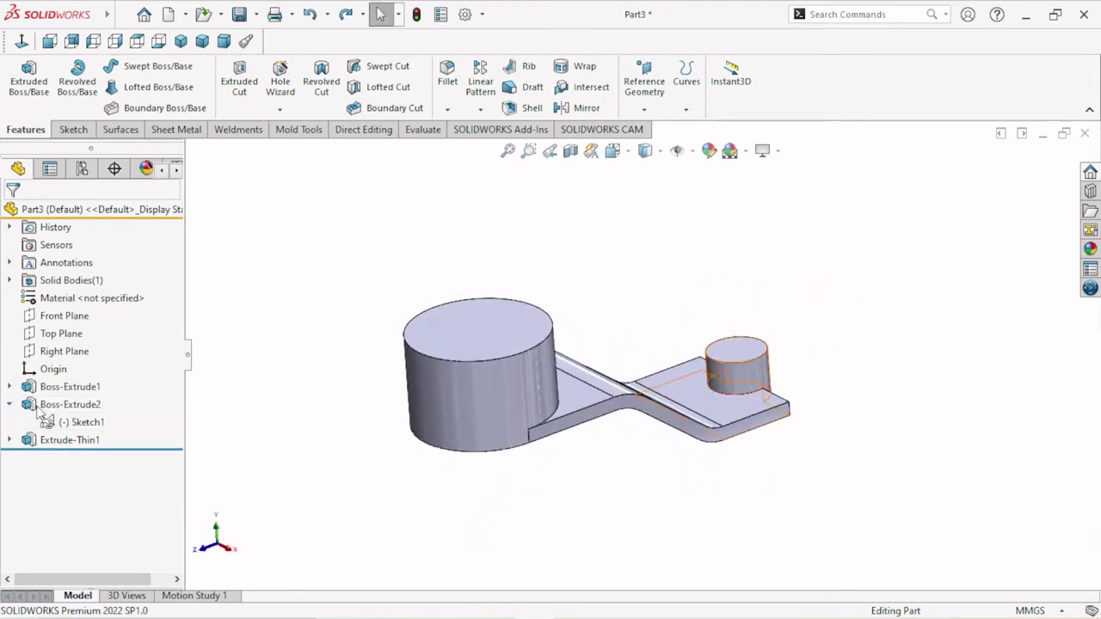
pyautogui.click(78, 422)
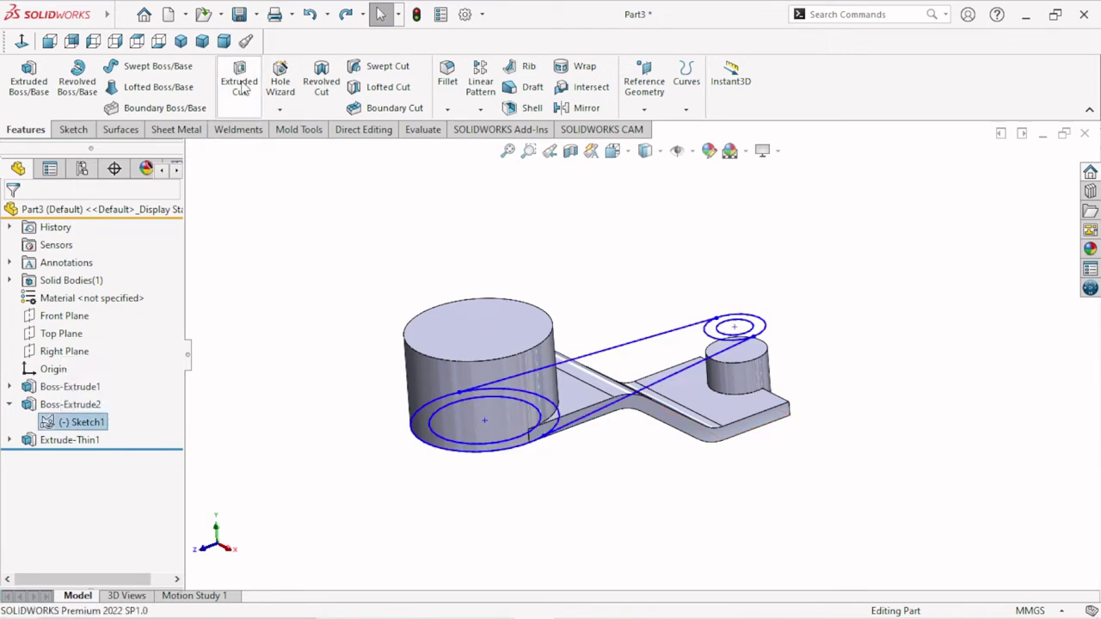
pyautogui.click(241, 84)
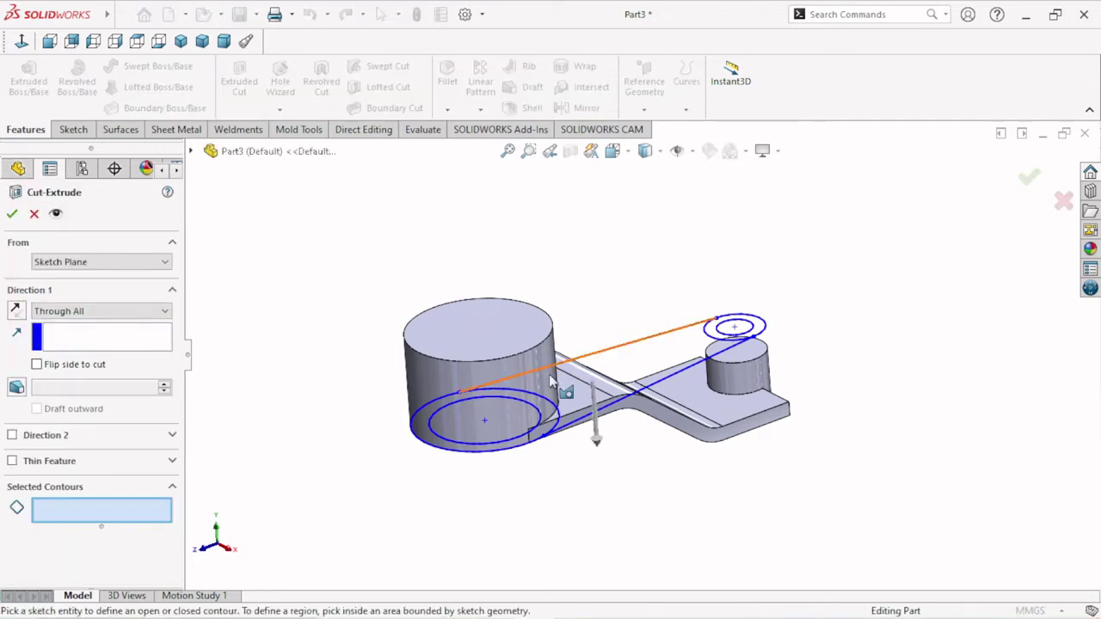
pyautogui.scroll(-3, 687, 406)
pyautogui.scroll(-2, 340, 431)
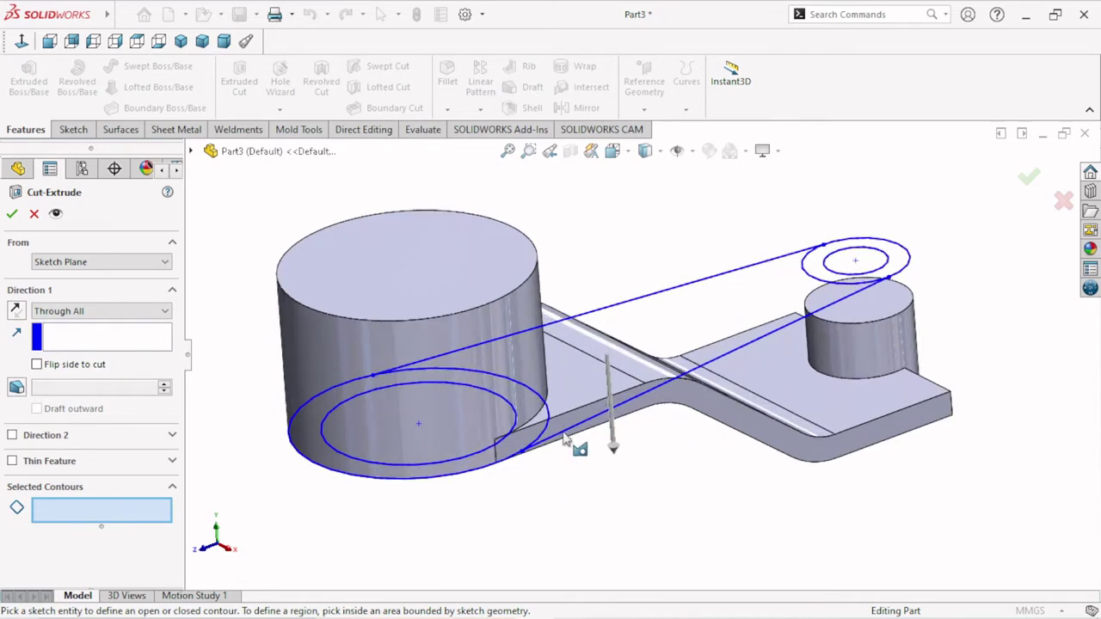
pyautogui.click(538, 429)
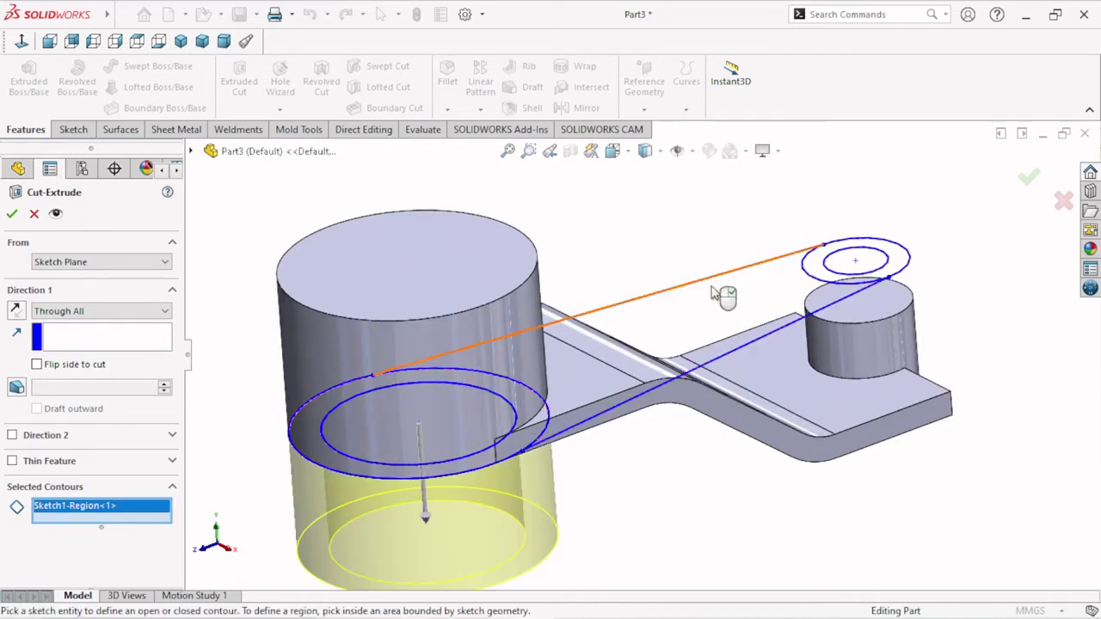
pyautogui.click(789, 282)
pyautogui.click(903, 256)
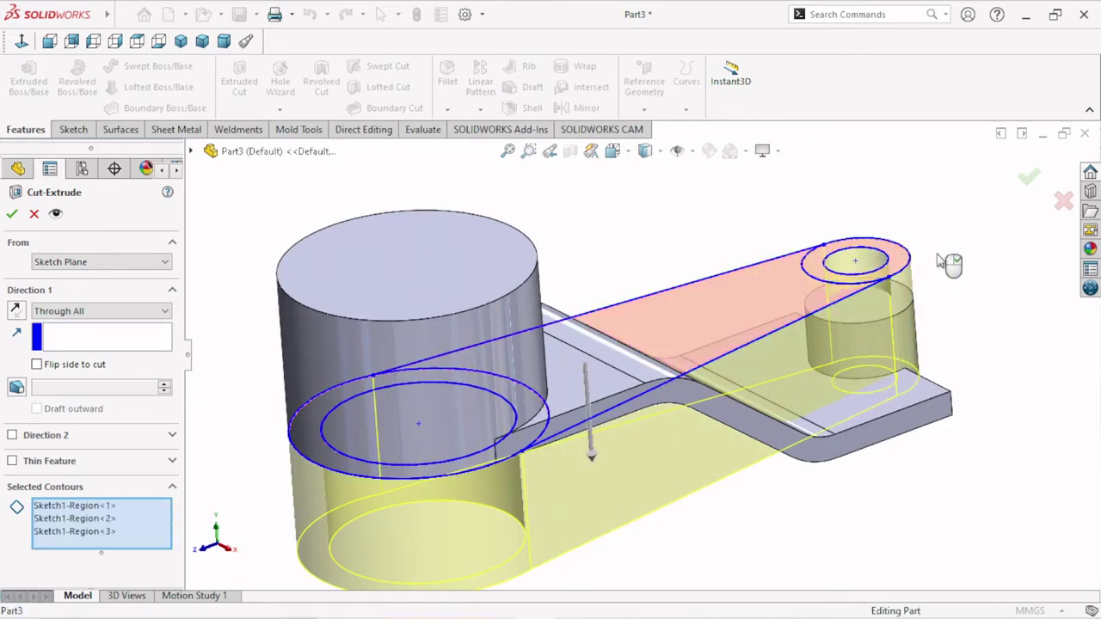
# Set the cut to Through All - Both with Flip side to cut, and accept Cut-Extrude5
pyautogui.click(163, 311)
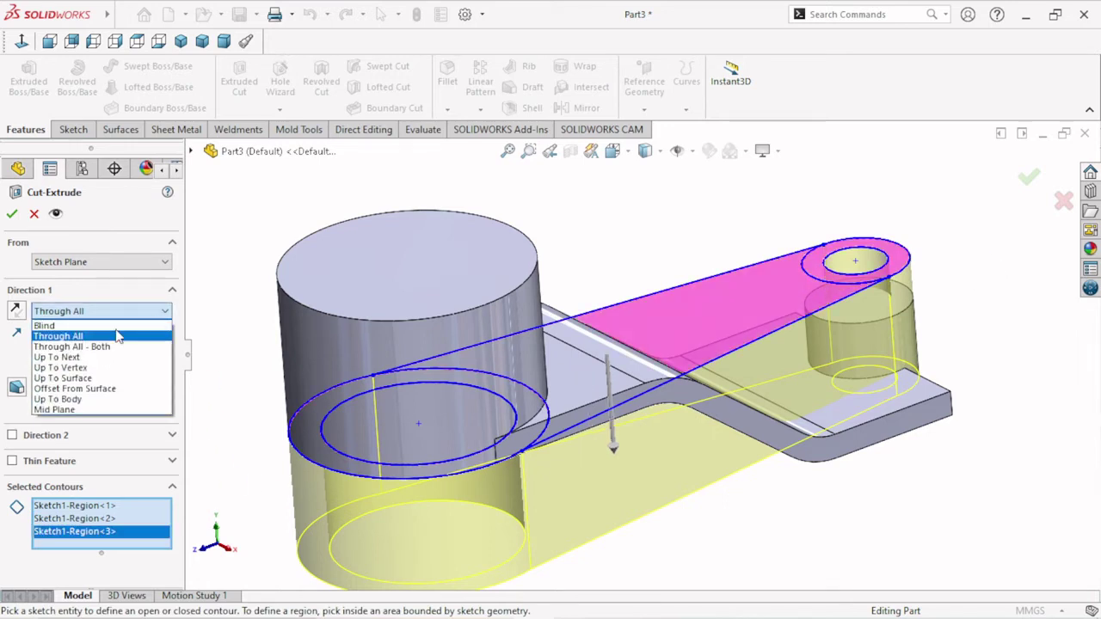
pyautogui.click(94, 347)
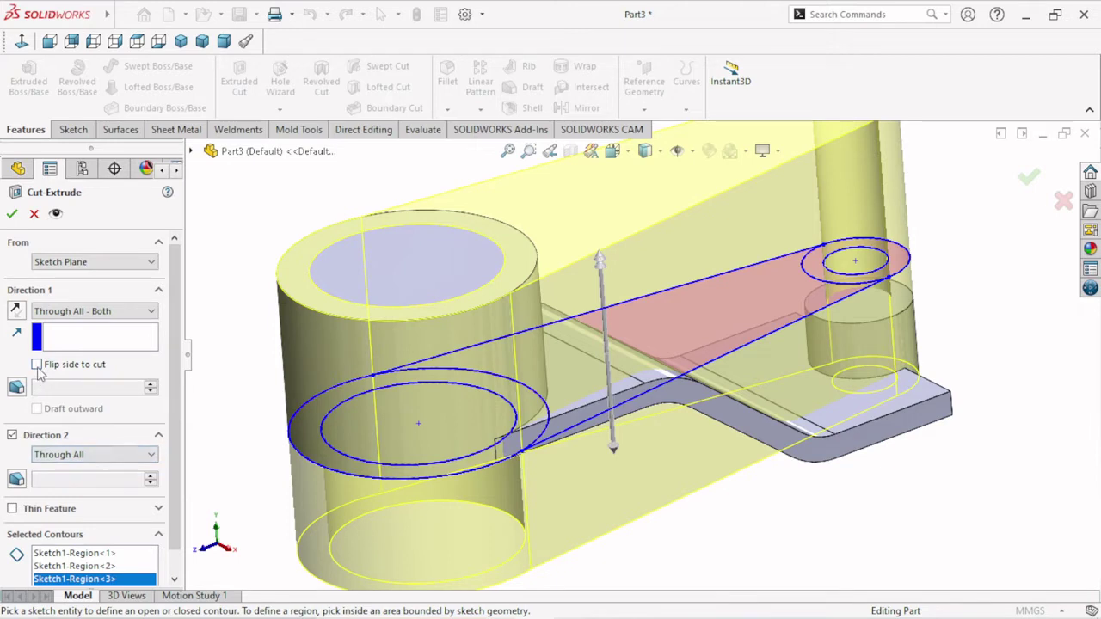
pyautogui.click(41, 367)
pyautogui.press('z')
pyautogui.press('z')
pyautogui.press('z')
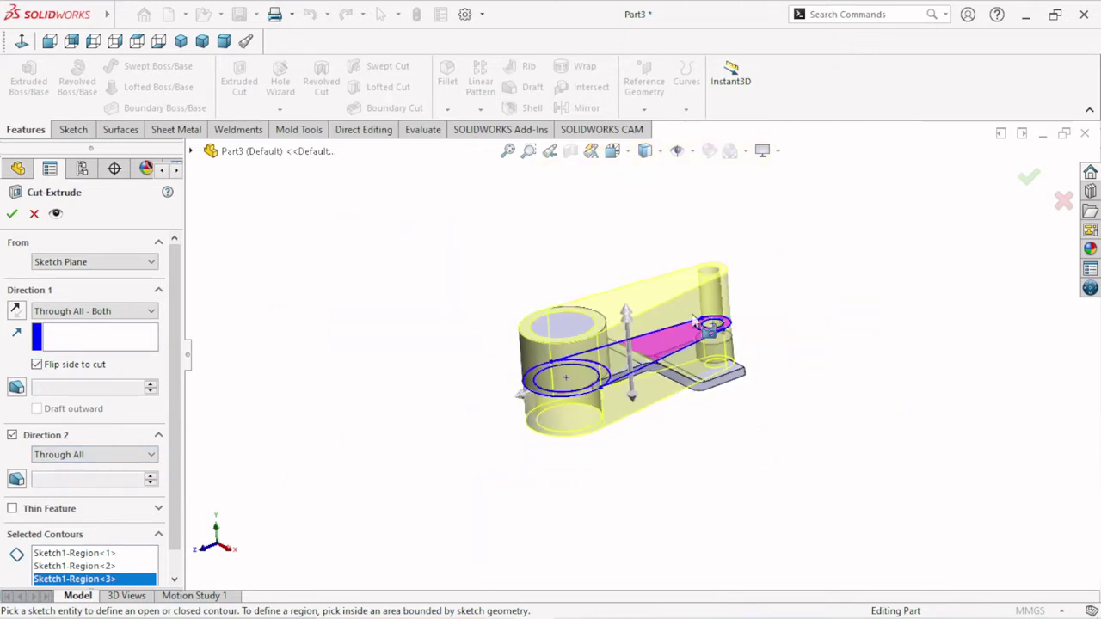
pyautogui.click(12, 216)
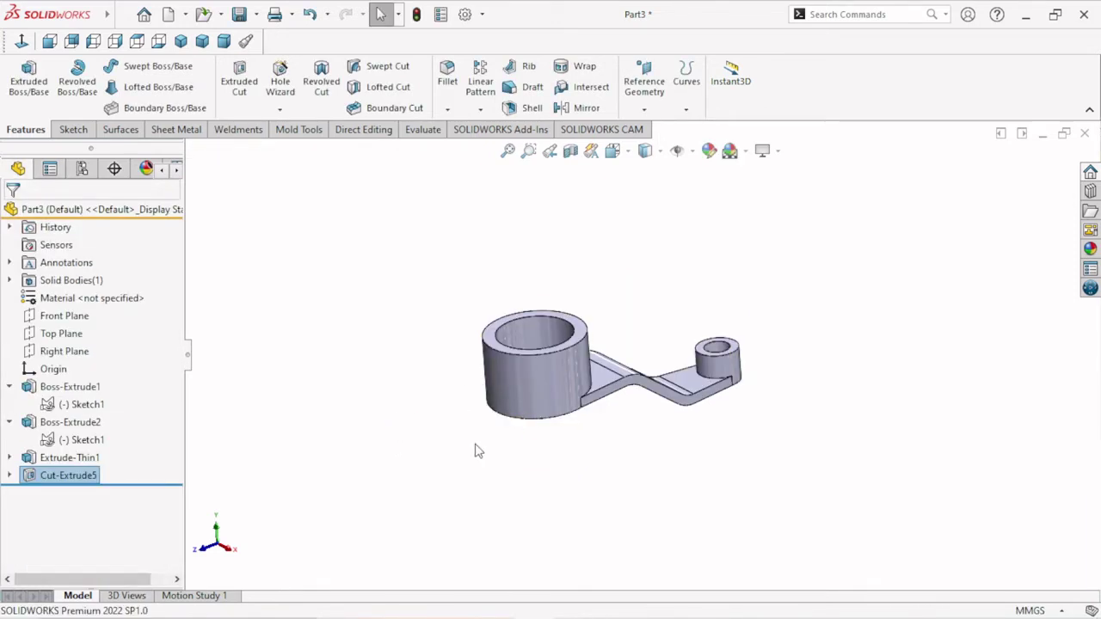
pyautogui.moveTo(476, 450)
pyautogui.mouseDown(button='middle')
pyautogui.moveTo(414, 417)
pyautogui.moveTo(390, 444)
pyautogui.moveTo(435, 506)
pyautogui.moveTo(514, 422)
pyautogui.moveTo(447, 561)
pyautogui.moveTo(491, 405)
pyautogui.moveTo(437, 339)
pyautogui.moveTo(486, 286)
pyautogui.moveTo(497, 408)
pyautogui.mouseUp(button='middle')
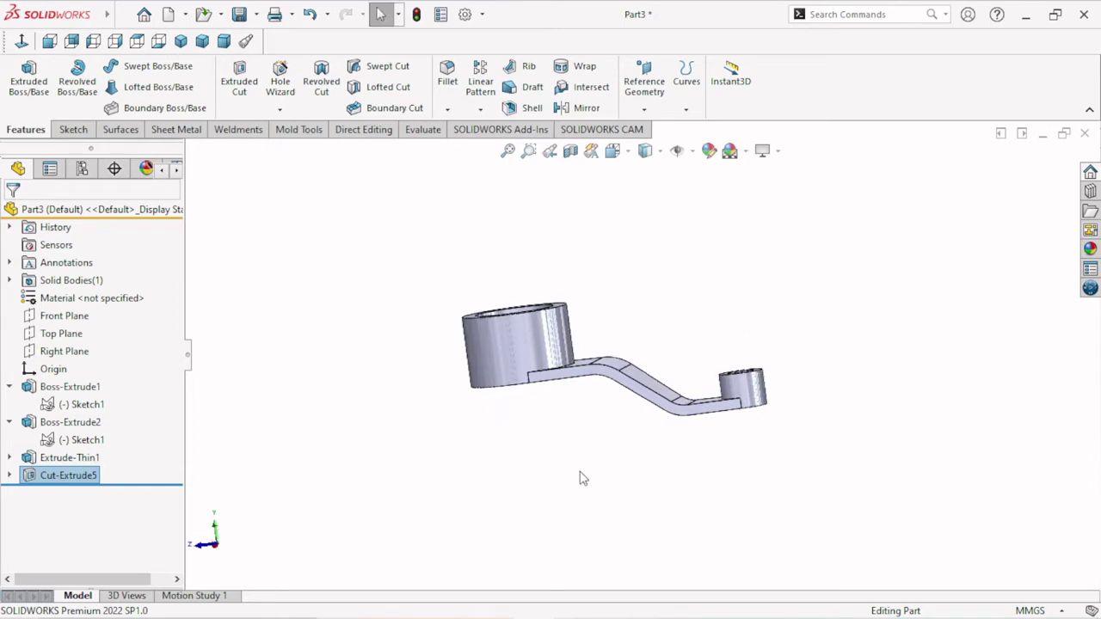
pyautogui.scroll(-2, 751, 427)
pyautogui.scroll(-3, 737, 376)
pyautogui.scroll(-3, 737, 375)
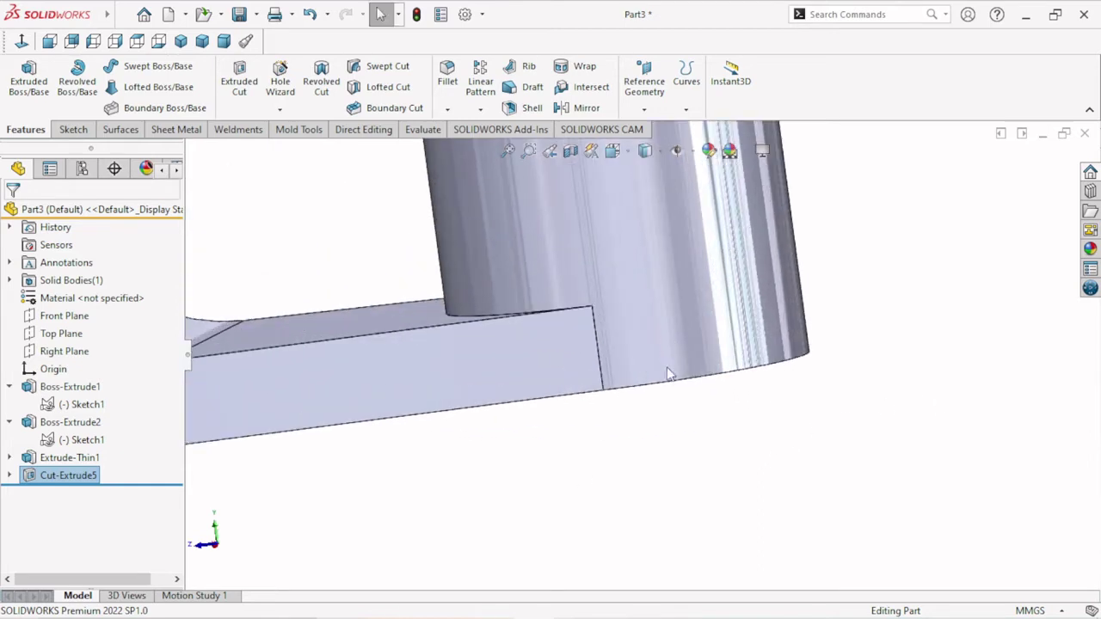
pyautogui.scroll(-2, 645, 428)
pyautogui.scroll(-2, 636, 430)
pyautogui.scroll(-2, 634, 344)
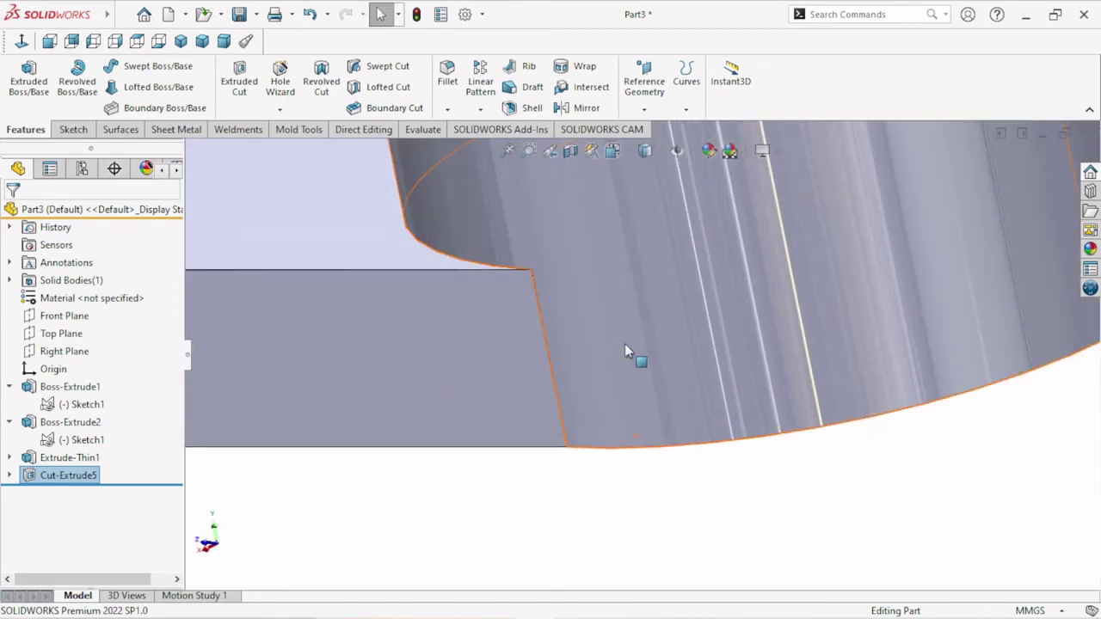
pyautogui.scroll(-2, 517, 396)
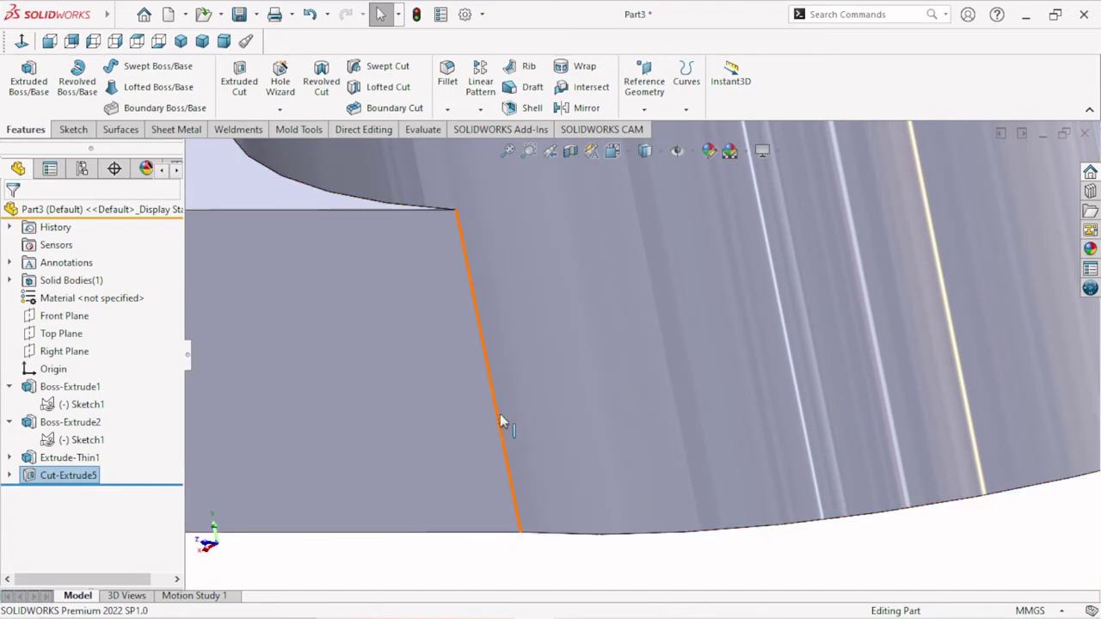
pyautogui.scroll(3, 541, 327)
pyautogui.scroll(-1, 542, 327)
pyautogui.scroll(2, 550, 376)
pyautogui.scroll(2, 550, 376)
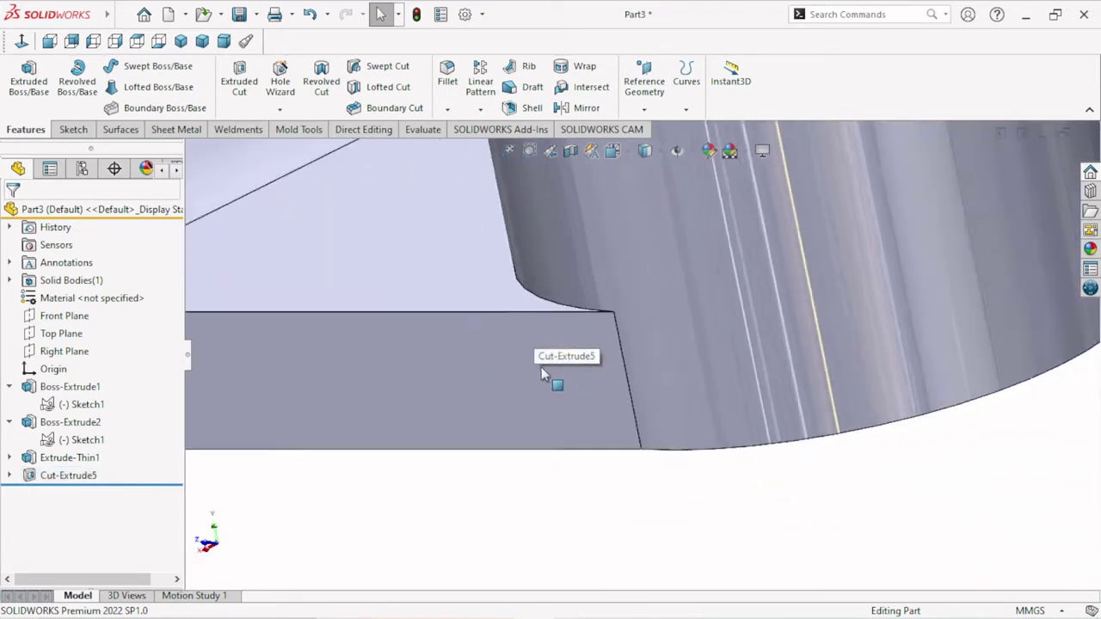
pyautogui.scroll(2, 555, 376)
pyautogui.scroll(3, 625, 381)
pyautogui.scroll(2, 622, 381)
pyautogui.scroll(2, 622, 382)
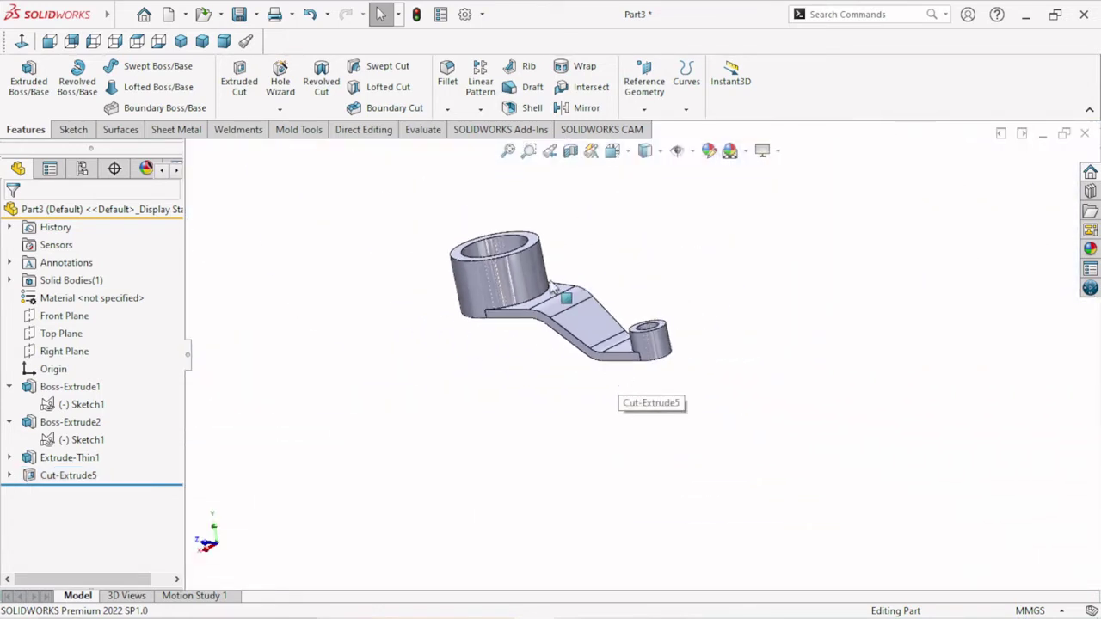
pyautogui.moveTo(514, 416); pyautogui.dragTo(623, 402, button='middle')
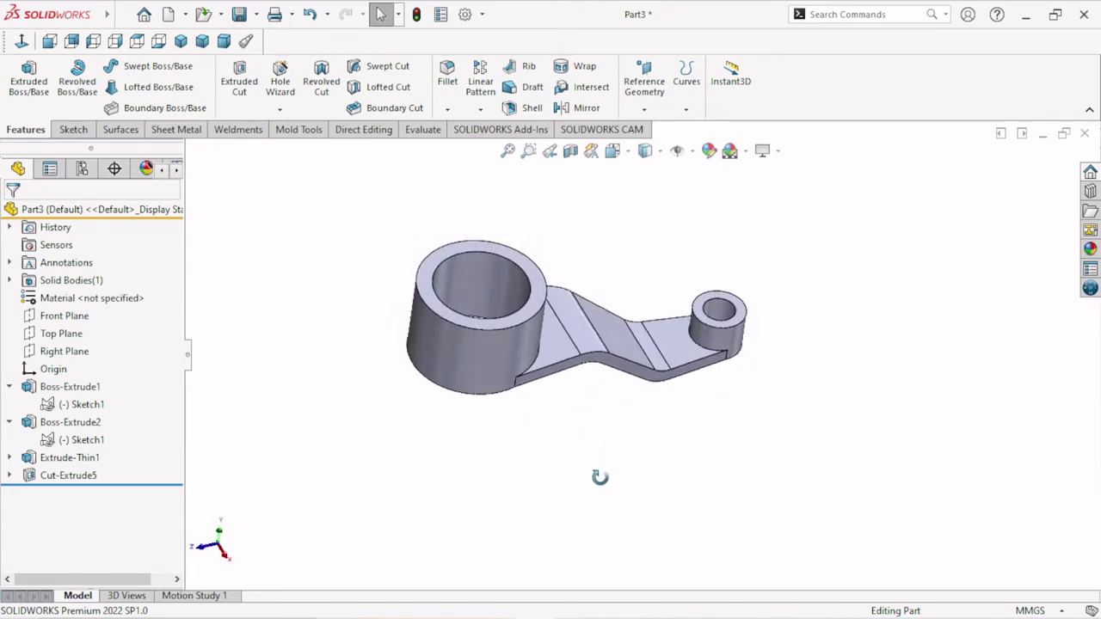
pyautogui.scroll(-2, 659, 435)
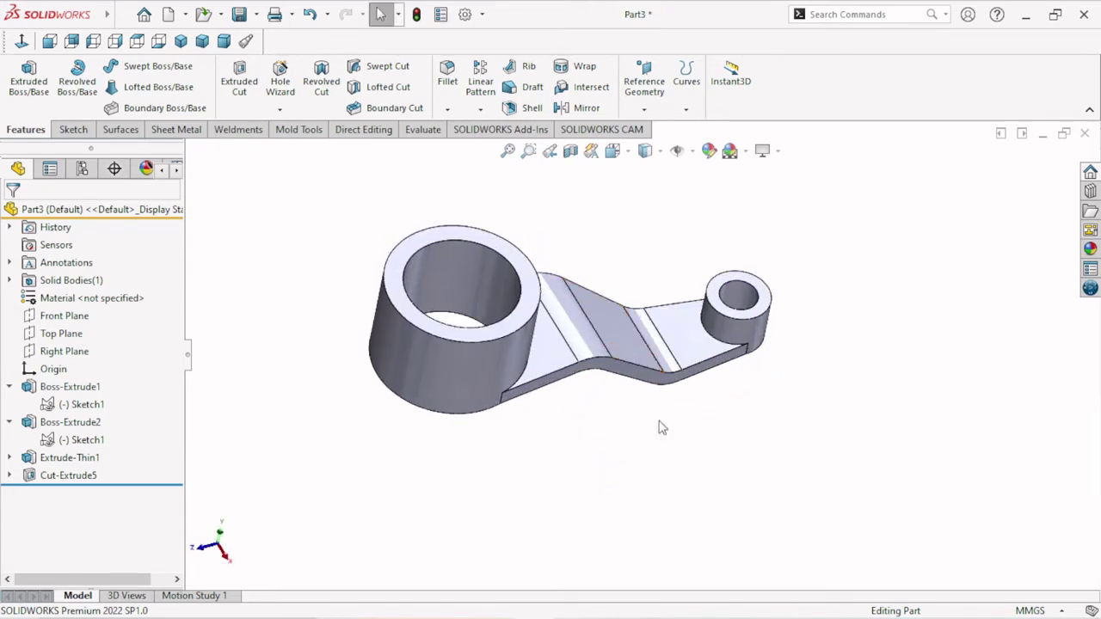
pyautogui.scroll(-1, 610, 336)
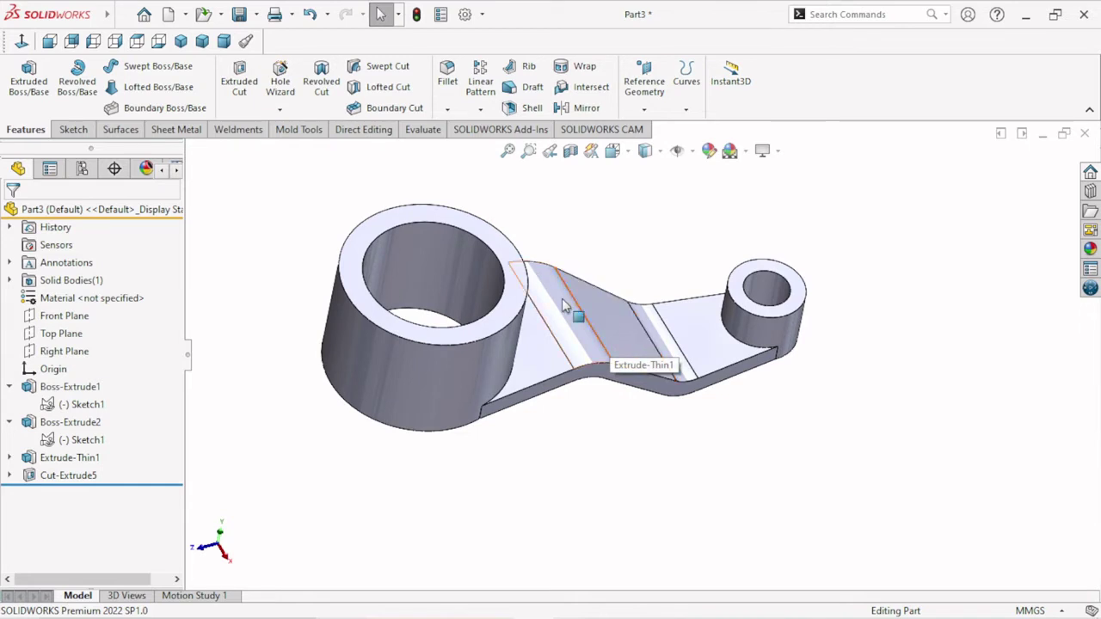
pyautogui.scroll(-1, 528, 282)
pyautogui.scroll(2, 593, 386)
pyautogui.moveTo(589, 447)
pyautogui.mouseDown(button='middle')
pyautogui.moveTo(540, 240)
pyautogui.moveTo(643, 233)
pyautogui.mouseUp(button='middle')
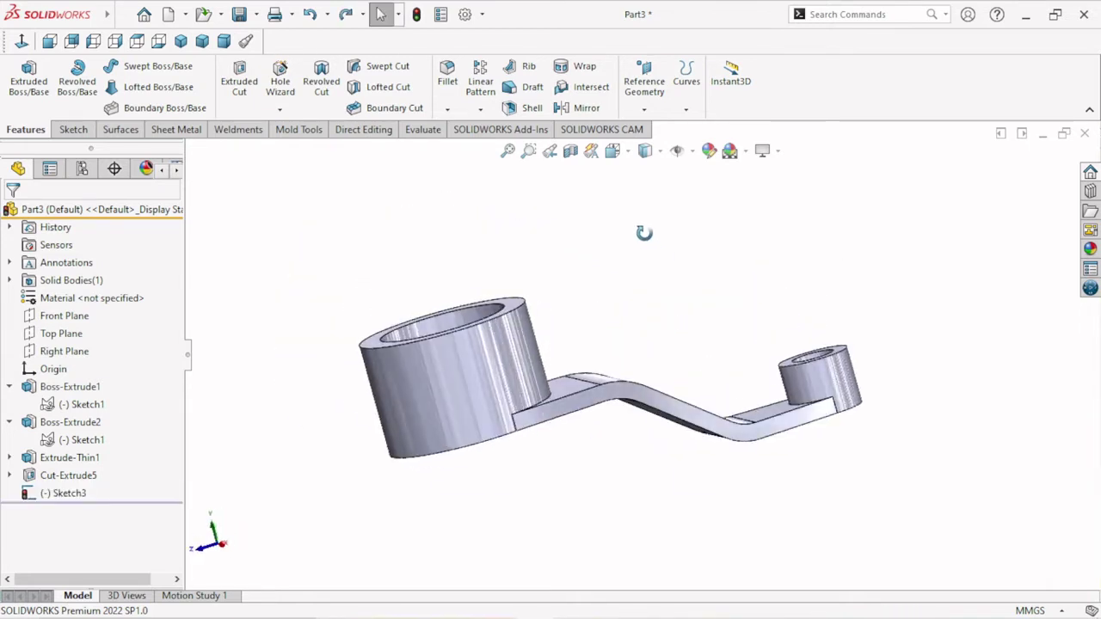
# Start a new sketch on the Right Plane
pyautogui.click(64, 352)
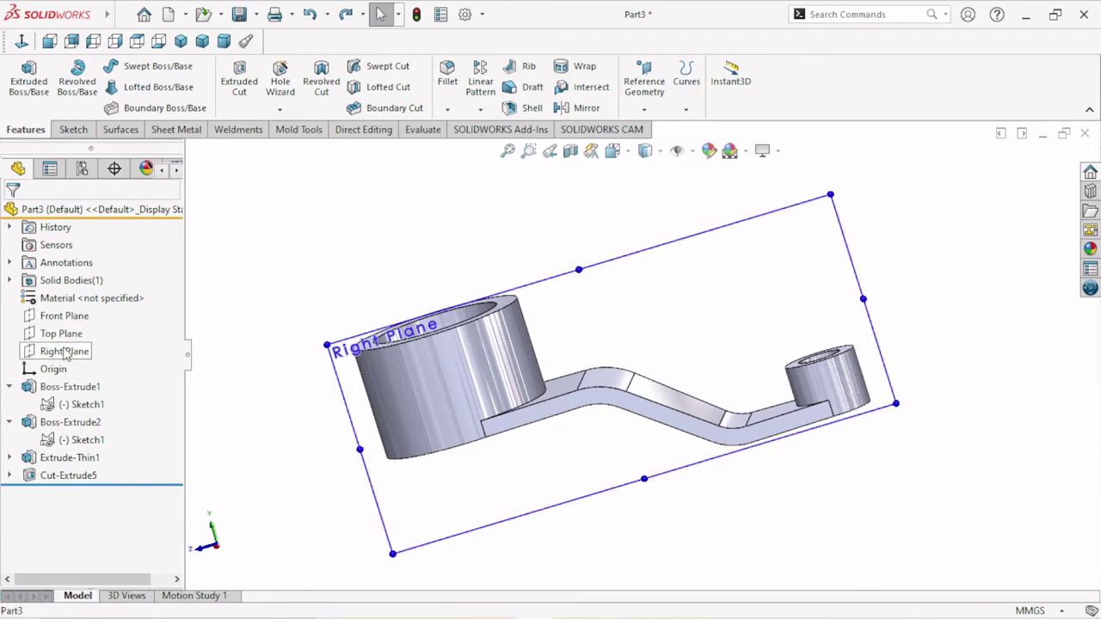
pyautogui.click(90, 331)
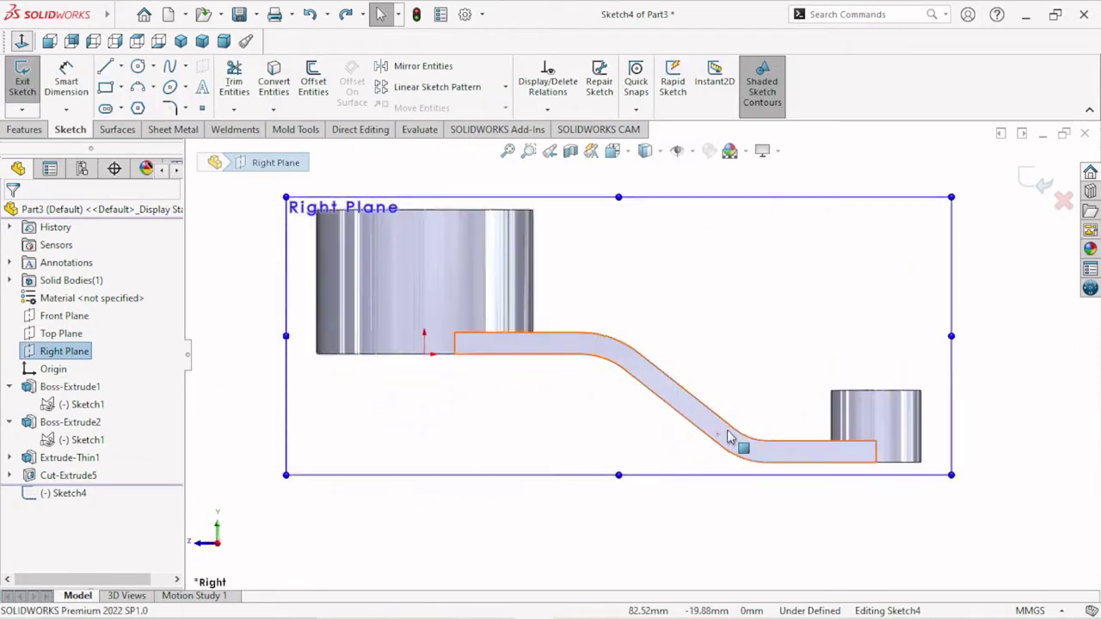
pyautogui.scroll(2, 764, 401)
pyautogui.scroll(-3, 774, 327)
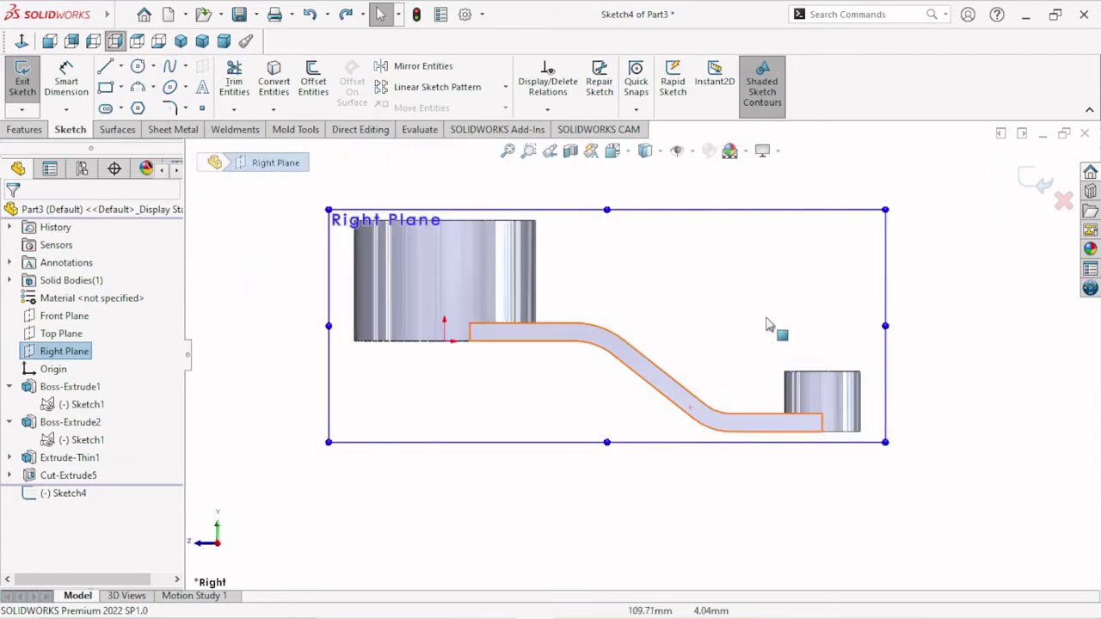
# Draw a horizontal line extending outward along the large boss's top edge
pyautogui.click(102, 73)
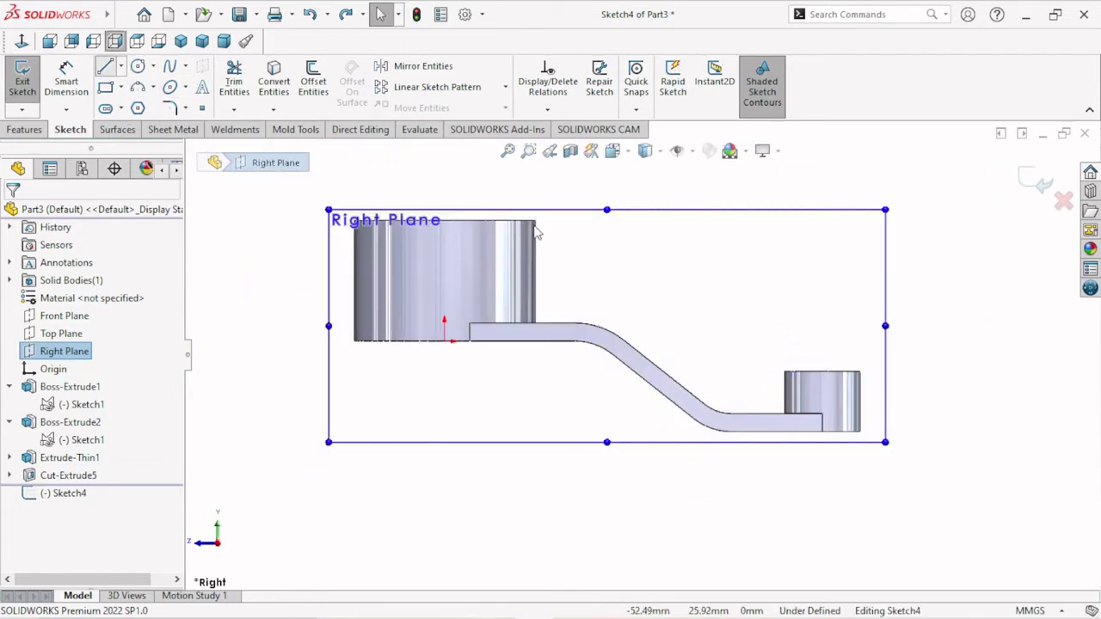
pyautogui.click(455, 239)
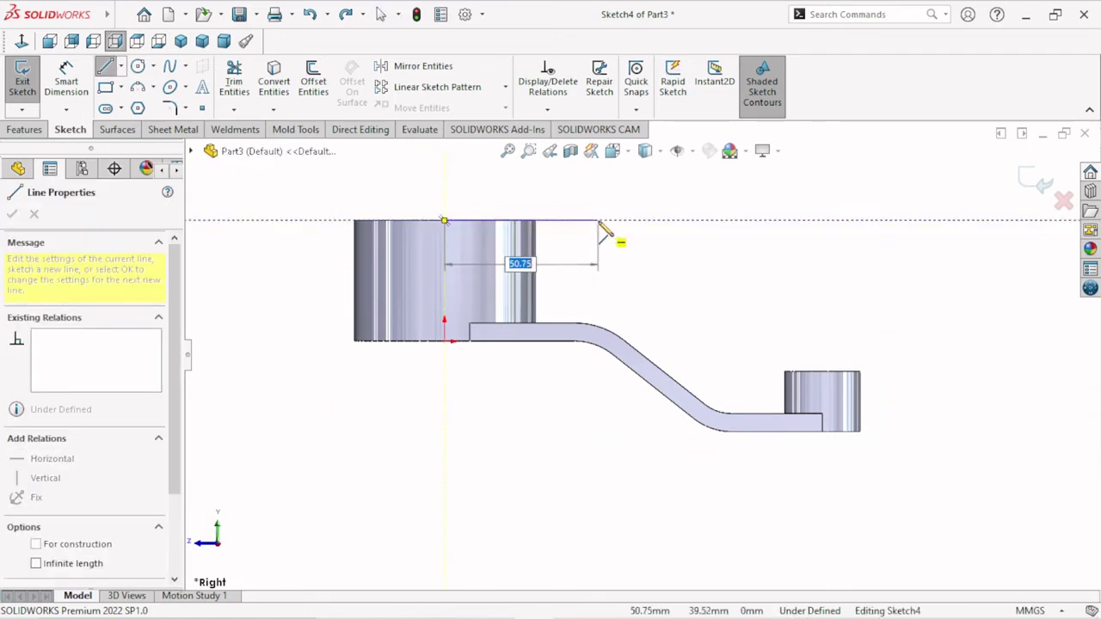
pyautogui.click(600, 221)
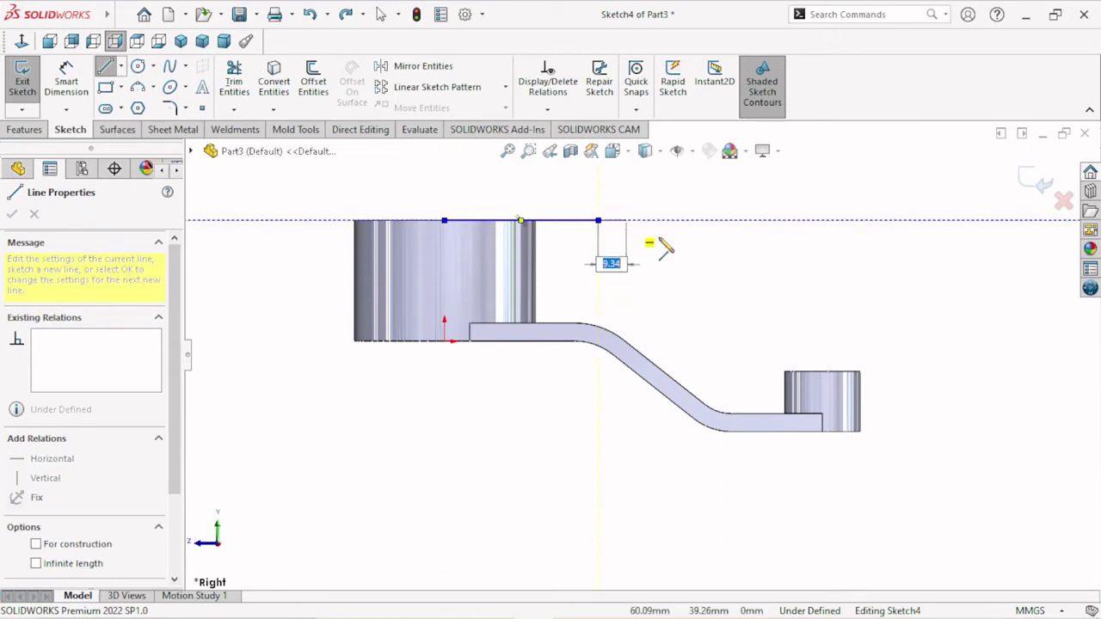
pyautogui.rightClick(638, 234)
pyautogui.click(662, 236)
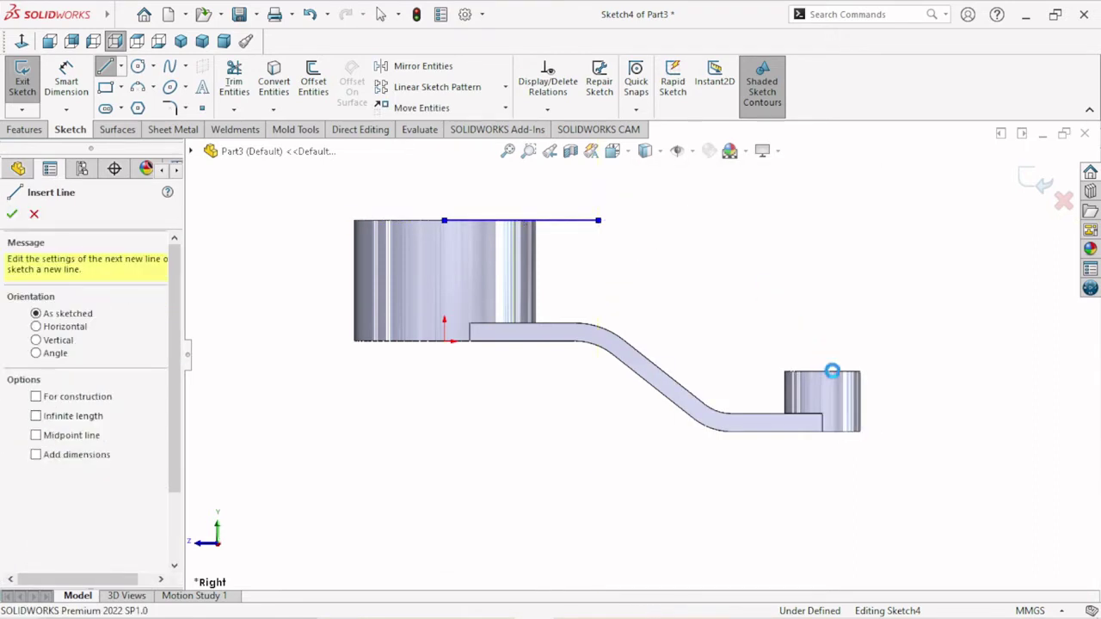
pyautogui.press('Escape')
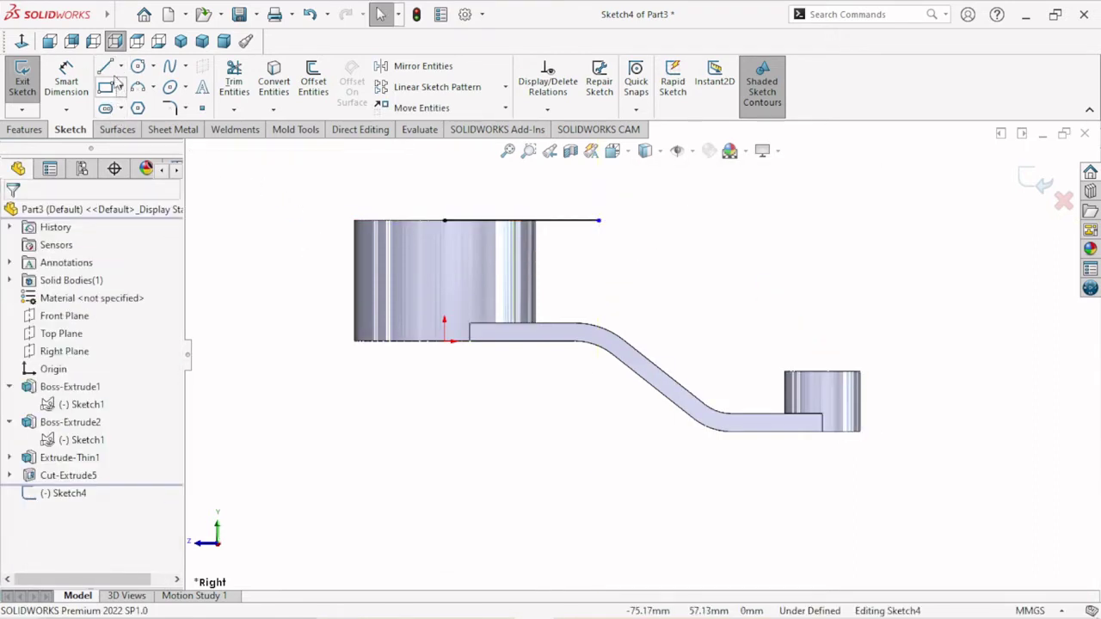
# Draw a short horizontal line leftward from the small boss's top-left corner
pyautogui.click(822, 372)
pyautogui.click(743, 372)
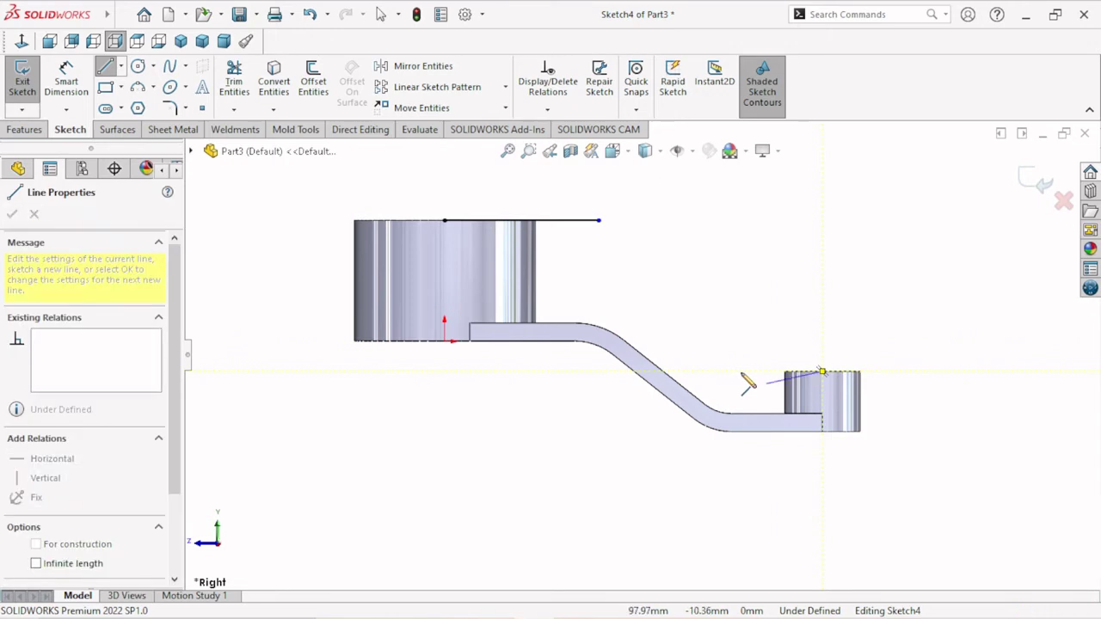
pyautogui.rightClick(746, 326)
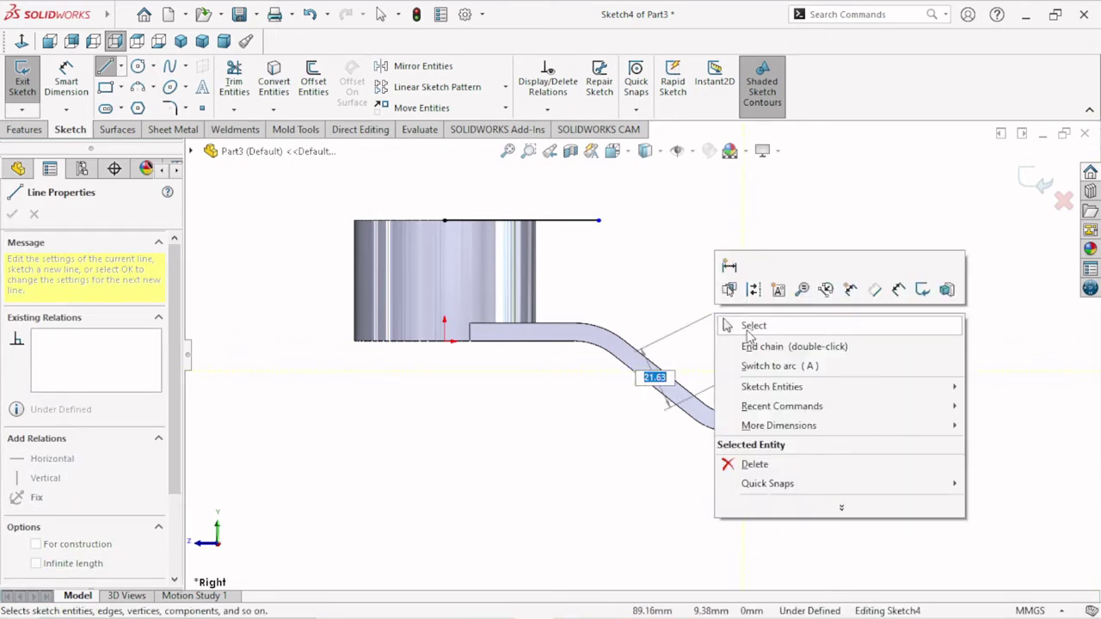
pyautogui.click(748, 329)
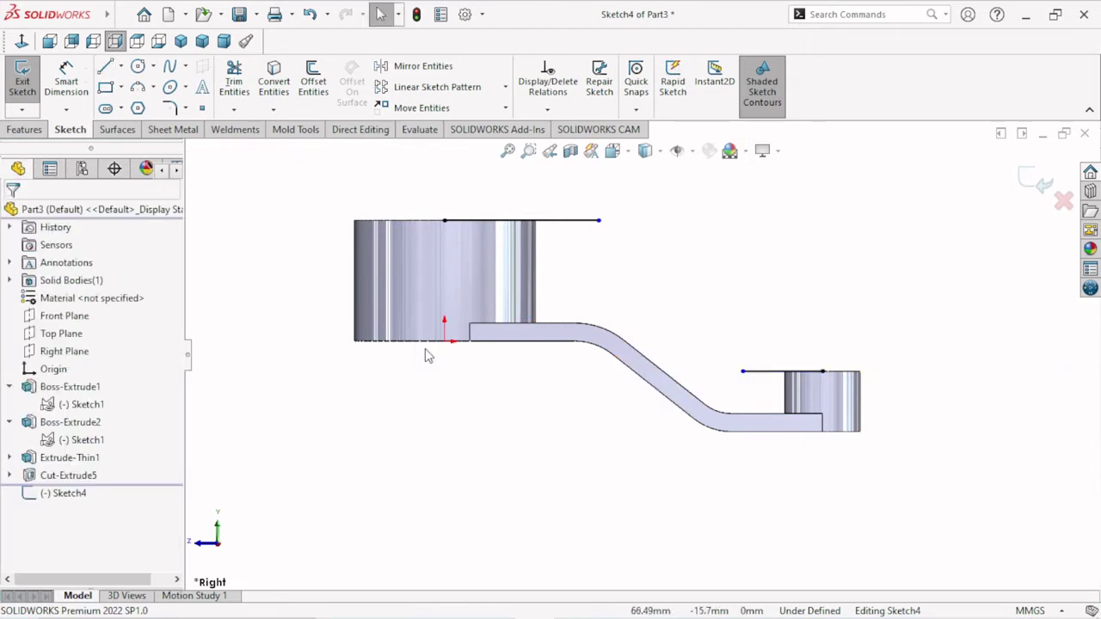
pyautogui.click(304, 98)
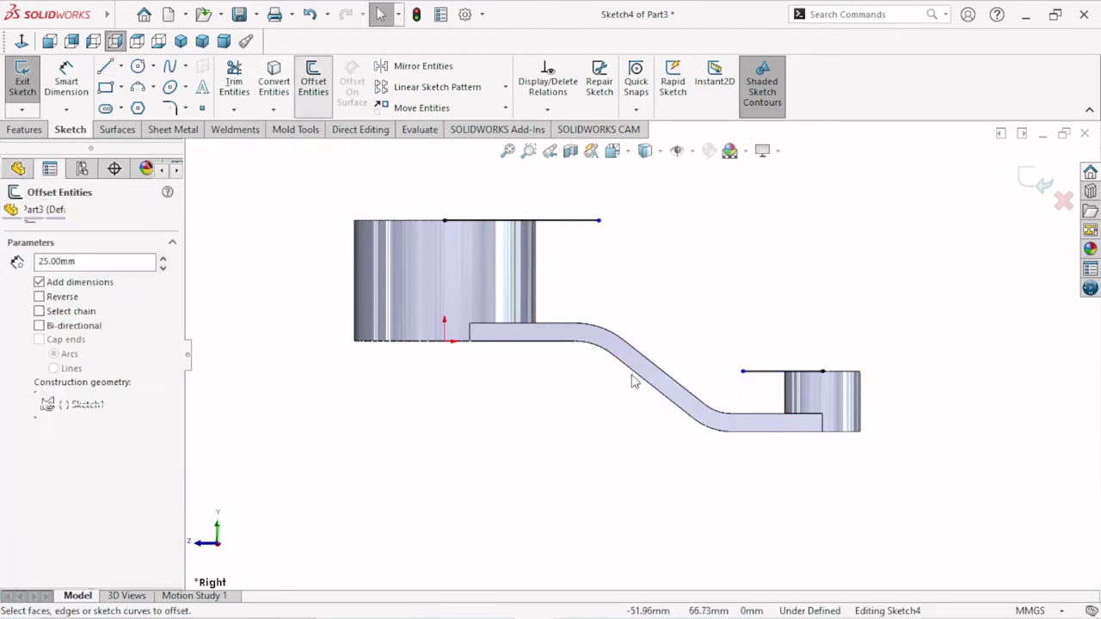
# Offset the web's sloped edge 25 mm to place a parallel line above it
pyautogui.click(648, 386)
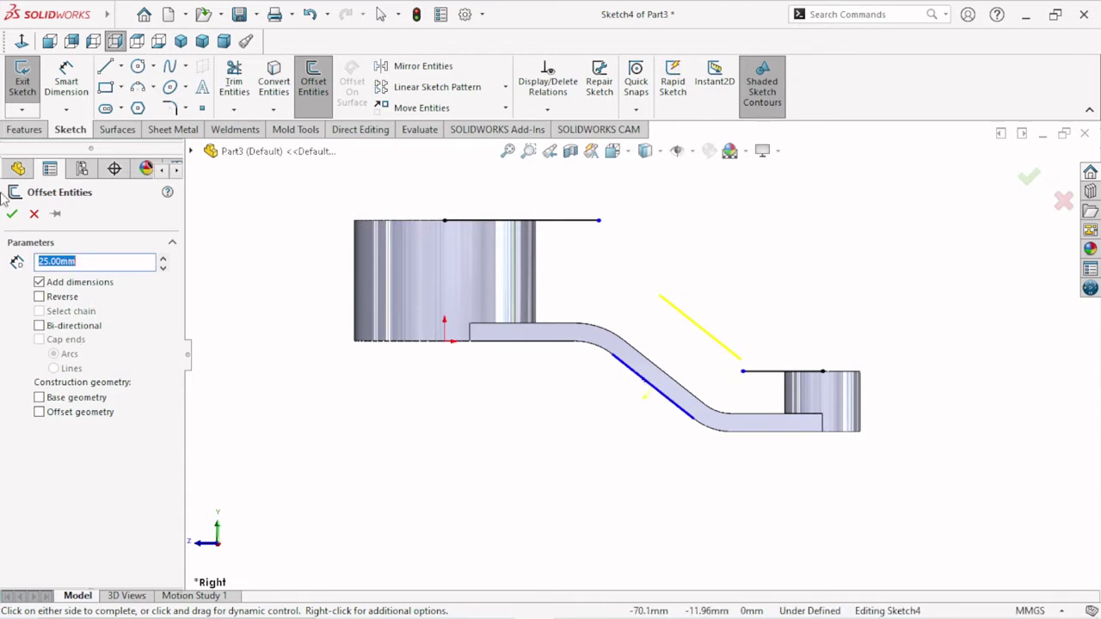
pyautogui.click(12, 215)
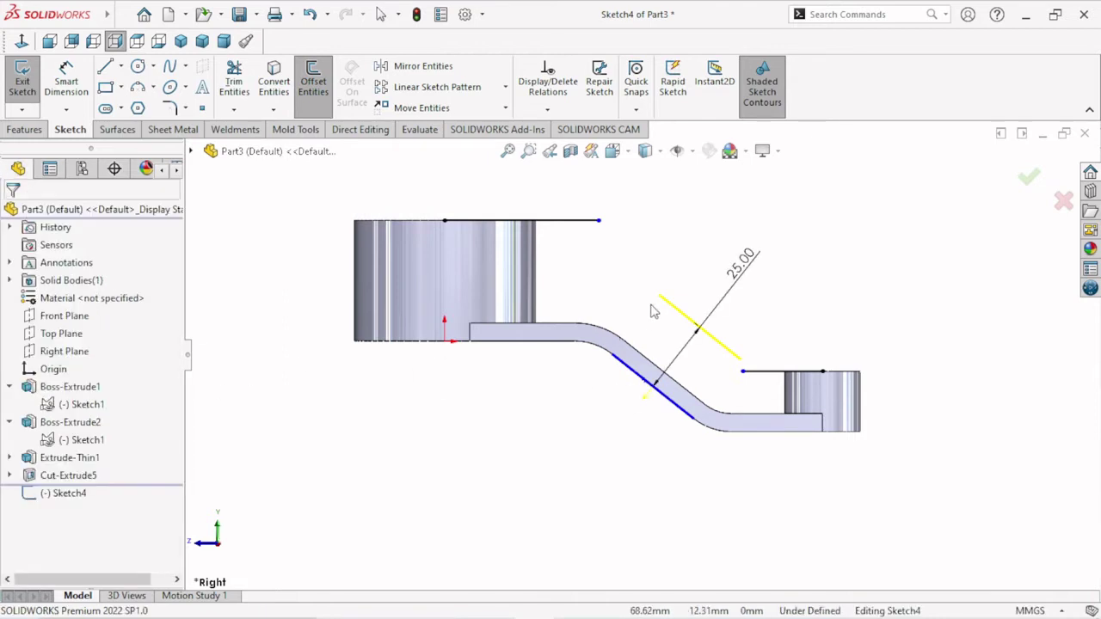
pyautogui.click(170, 110)
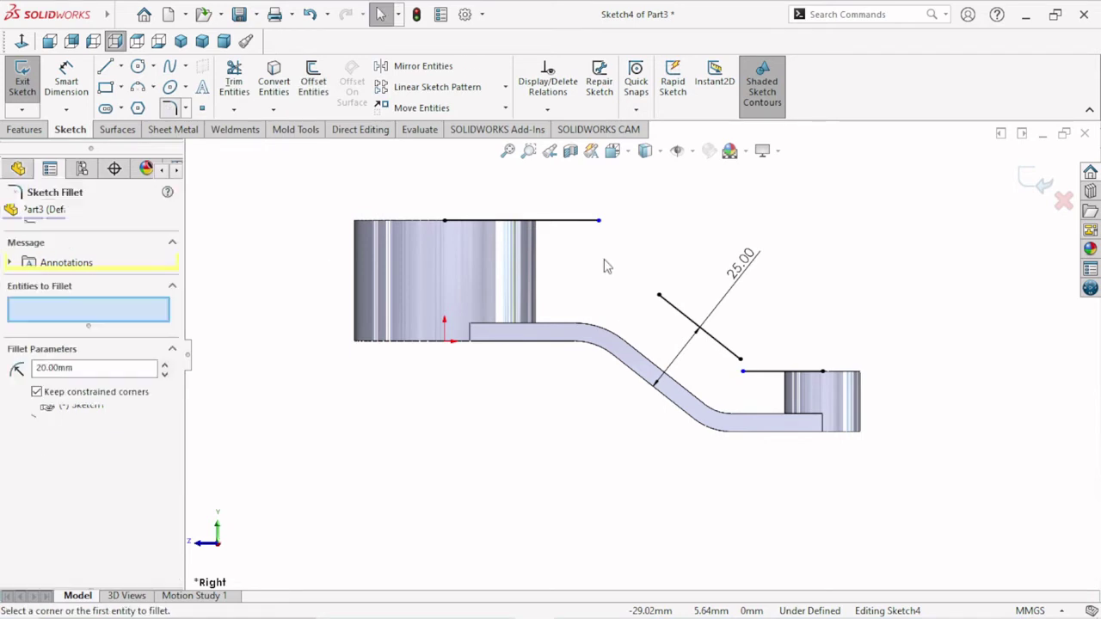
# Round the upper corner with an R20 fillet, removing the wrongly picked Line3
pyautogui.click(544, 224)
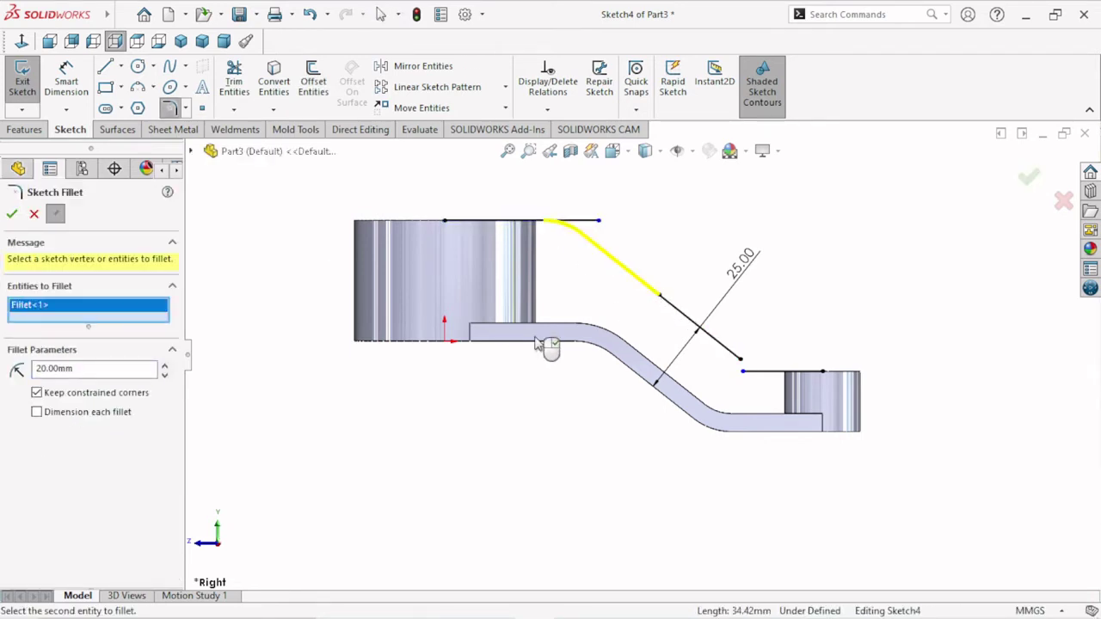
pyautogui.click(757, 372)
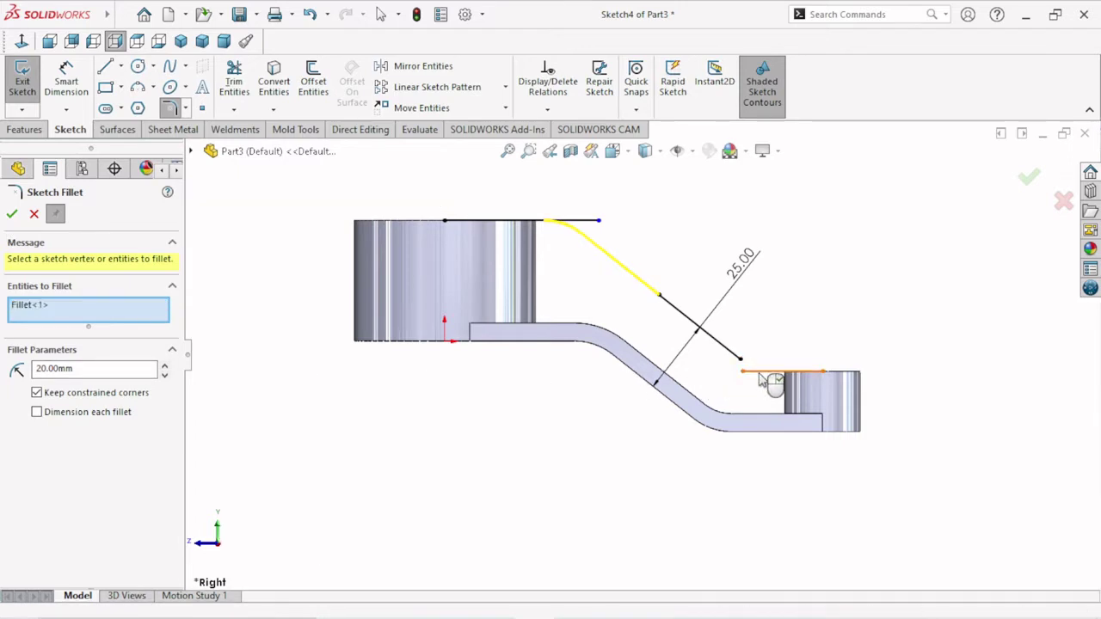
pyautogui.click(760, 373)
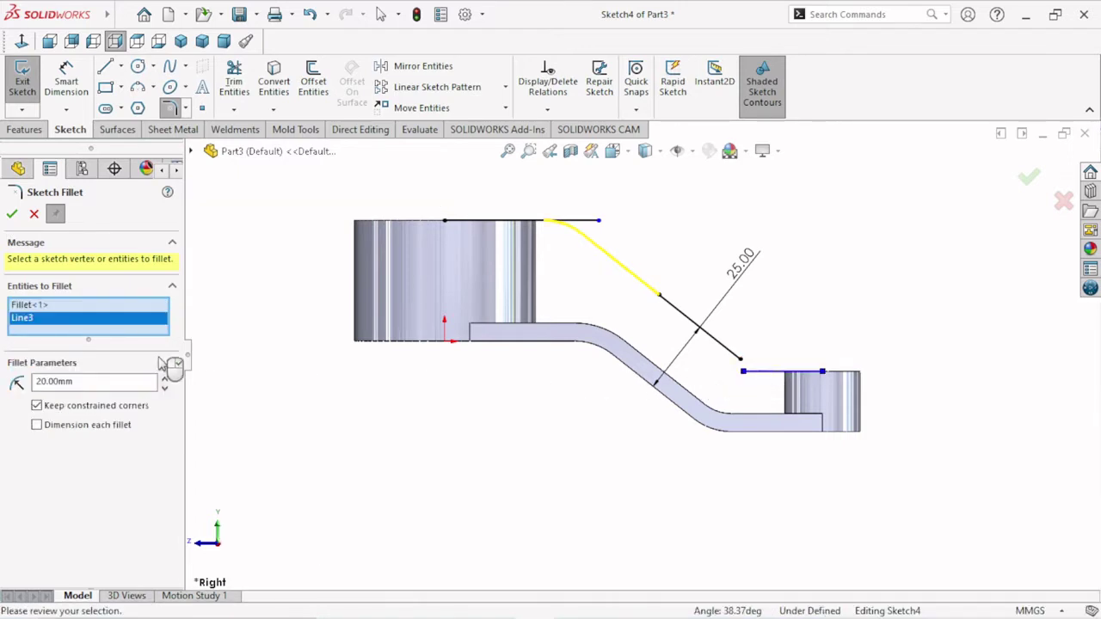
pyautogui.rightClick(54, 321)
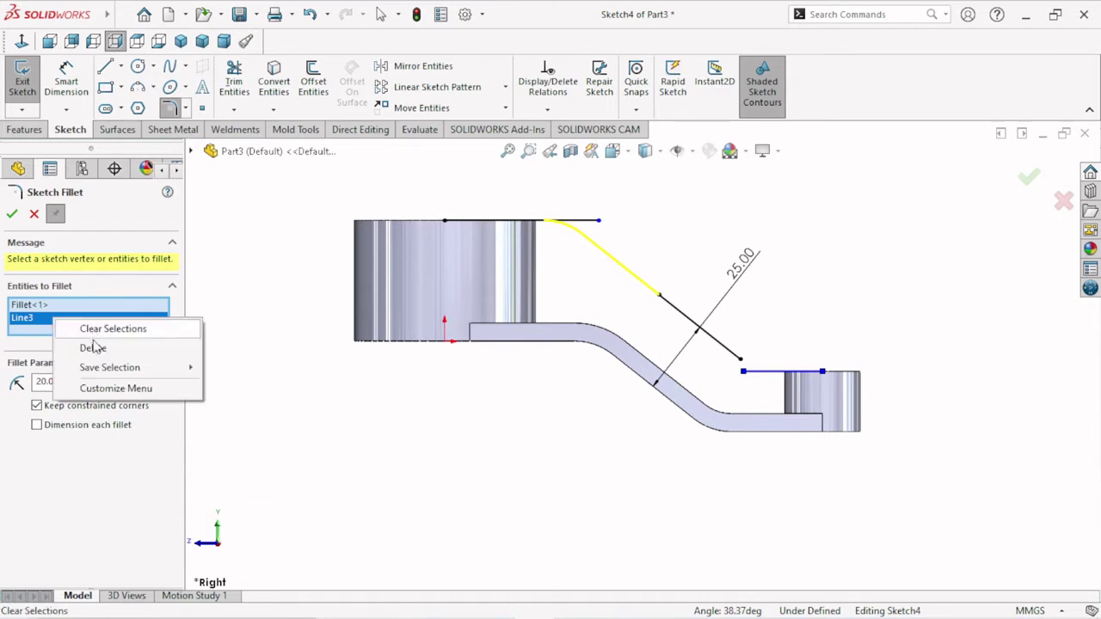
pyautogui.click(92, 344)
pyautogui.click(12, 216)
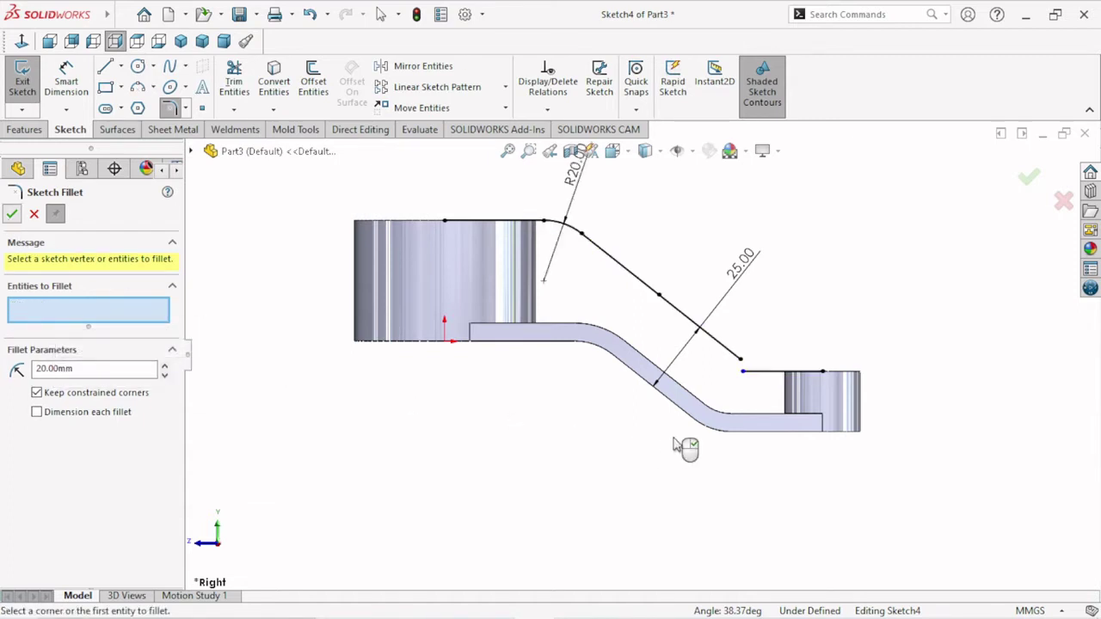
# Add the lower R20 fillet between the slanted line and the small boss's top line
pyautogui.click(732, 357)
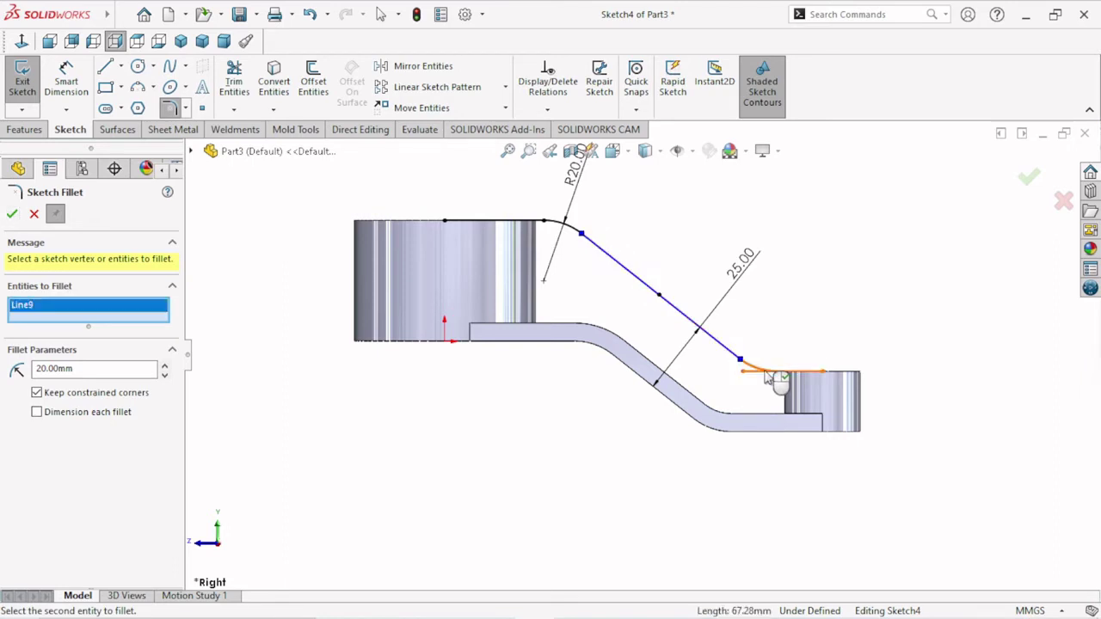
pyautogui.click(768, 379)
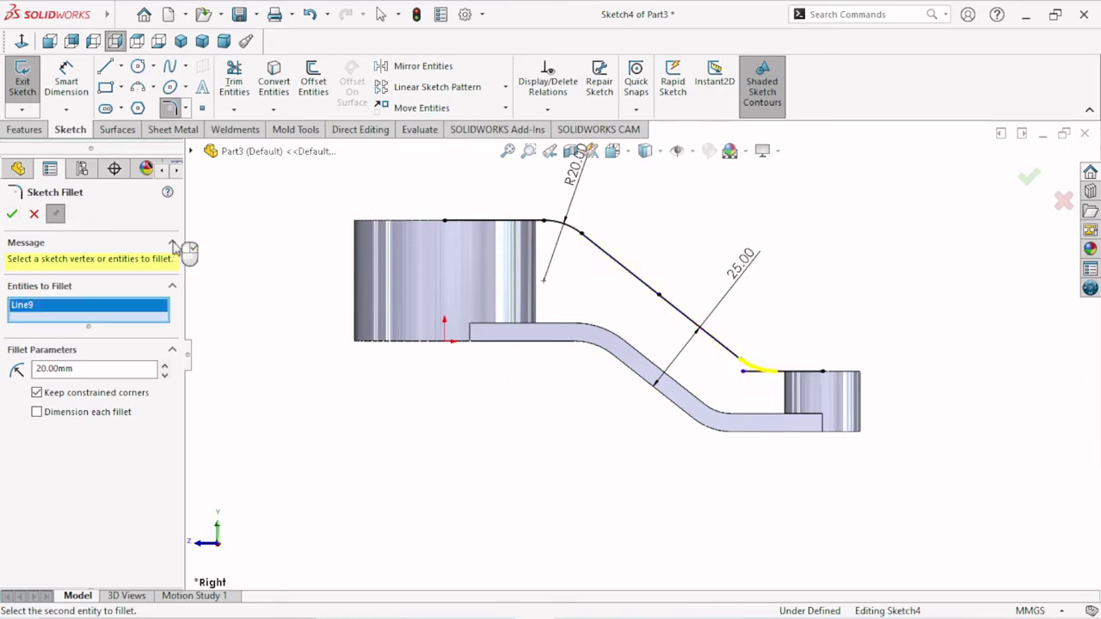
pyautogui.click(12, 215)
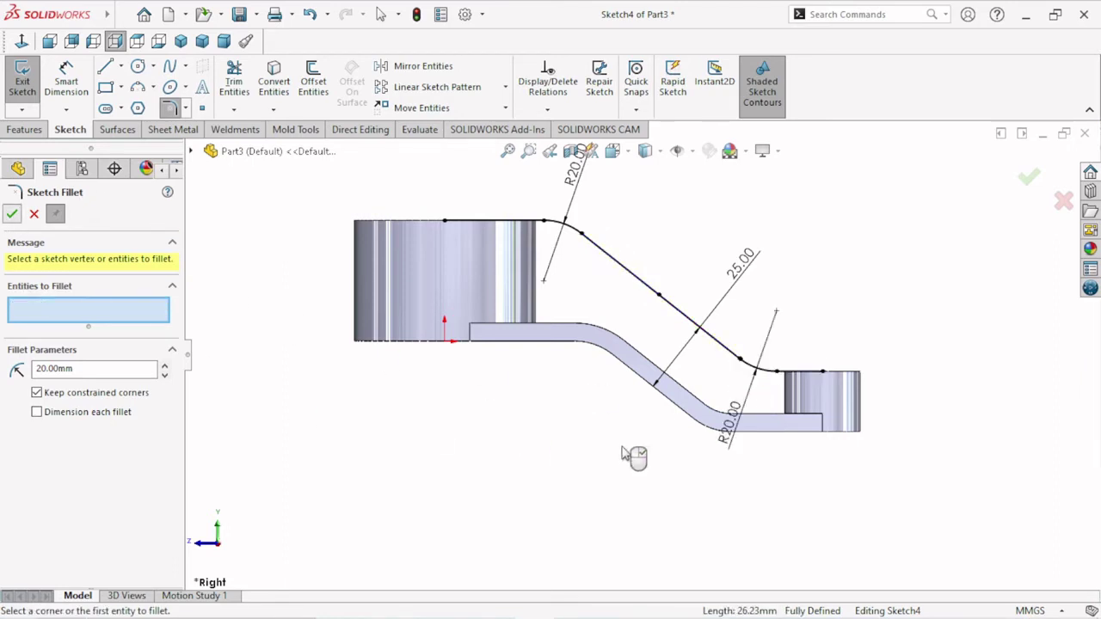
pyautogui.click(11, 215)
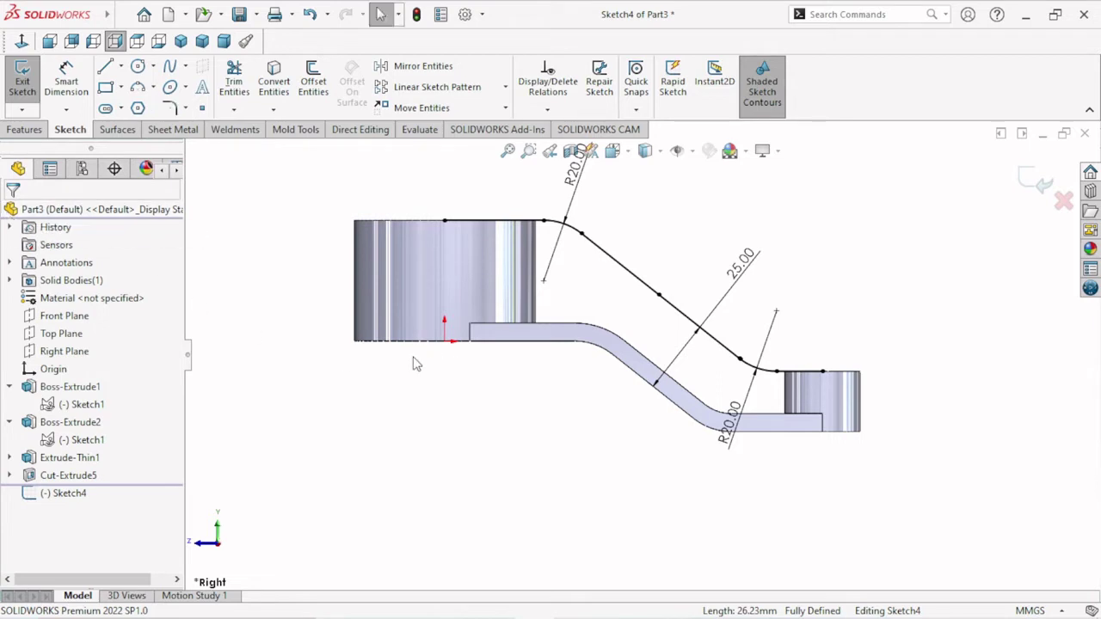
# Orbit and zoom into a 3D view of the part and its S-shaped rib sketch
pyautogui.scroll(-2, 772, 356)
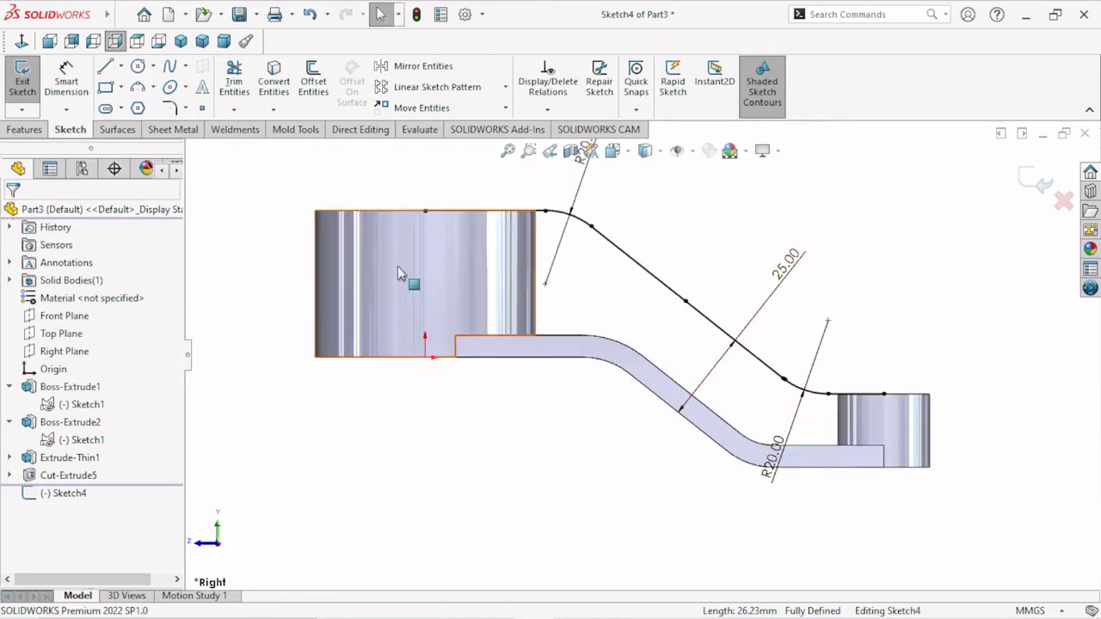
pyautogui.moveTo(397, 265)
pyautogui.mouseDown(button='middle')
pyautogui.moveTo(362, 364)
pyautogui.moveTo(430, 311)
pyautogui.moveTo(414, 280)
pyautogui.moveTo(424, 287)
pyautogui.mouseUp(button='middle')
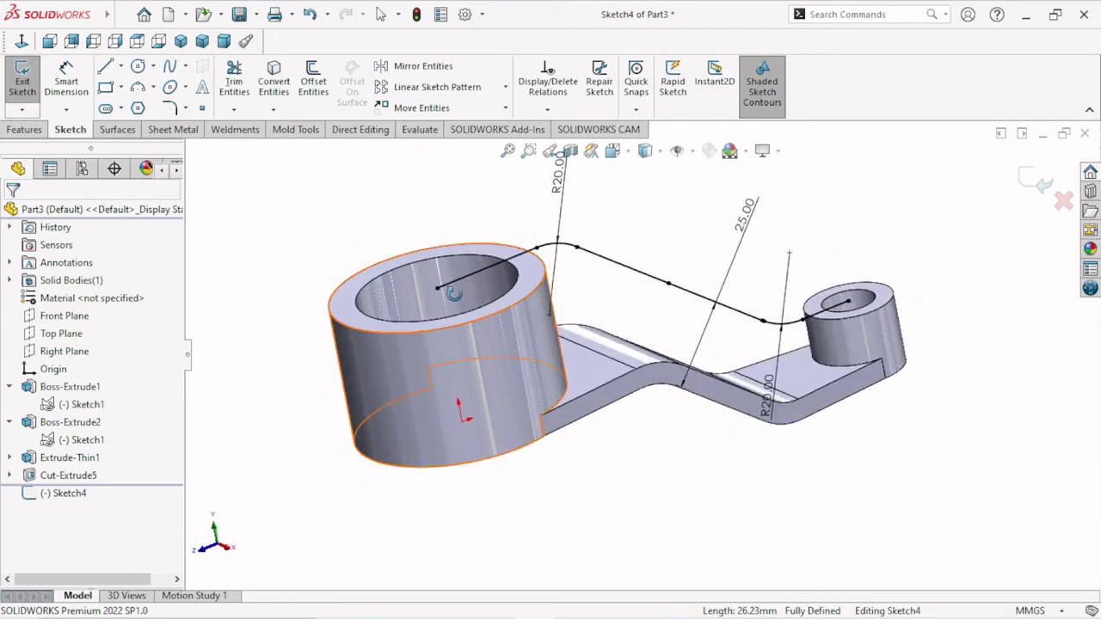
pyautogui.scroll(-2, 639, 344)
pyautogui.scroll(2, 640, 344)
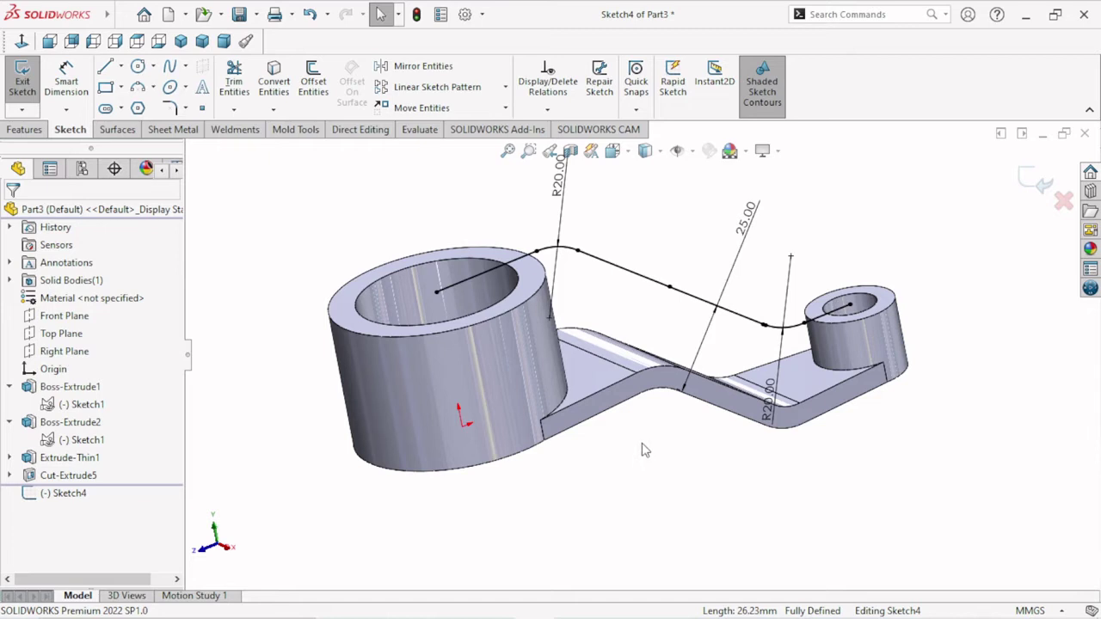
pyautogui.click(24, 130)
# Create Rib1 from Sketch4 at 6 mm thickness with the material side flipped
pyautogui.click(528, 74)
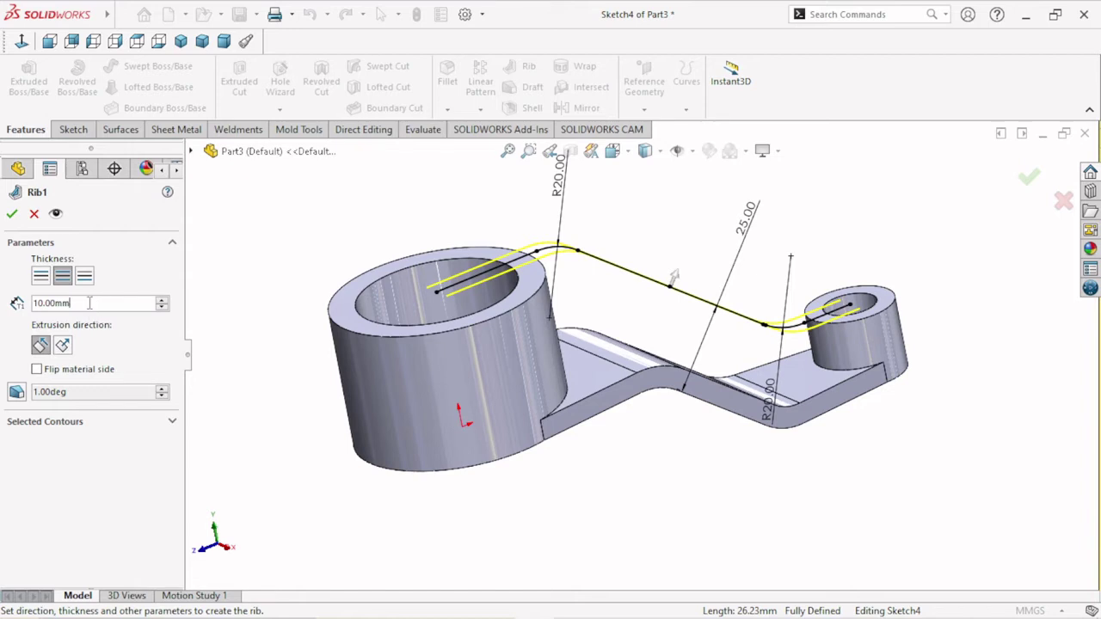
pyautogui.write('6')
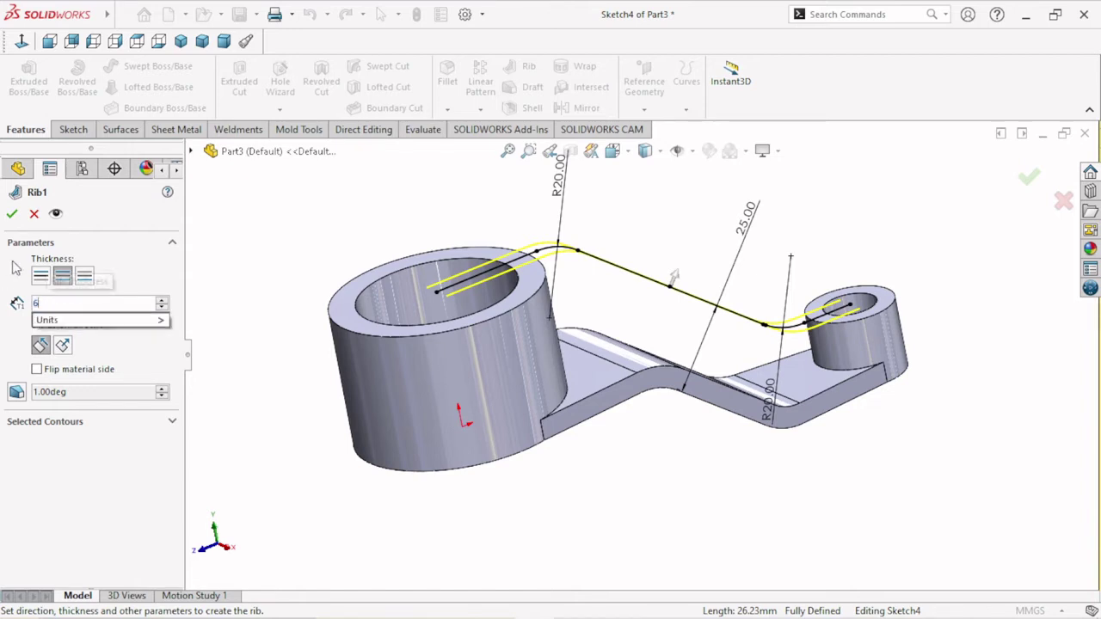
pyautogui.press('Return')
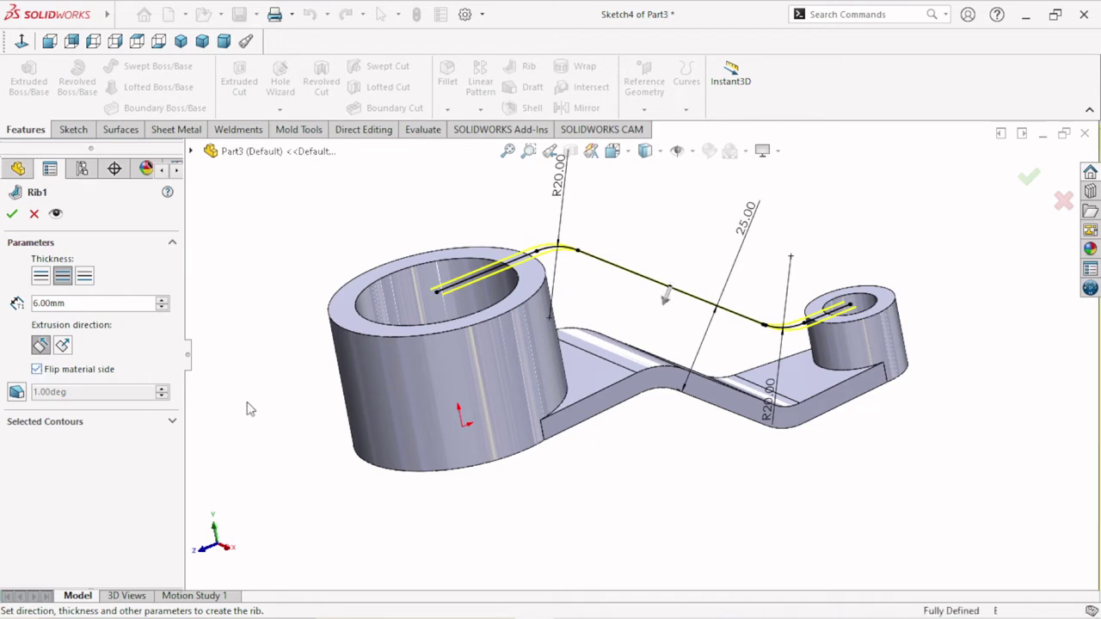
pyautogui.moveTo(246, 405)
pyautogui.mouseDown(button='middle')
pyautogui.moveTo(210, 276)
pyautogui.moveTo(227, 352)
pyautogui.mouseUp(button='middle')
pyautogui.click(9, 213)
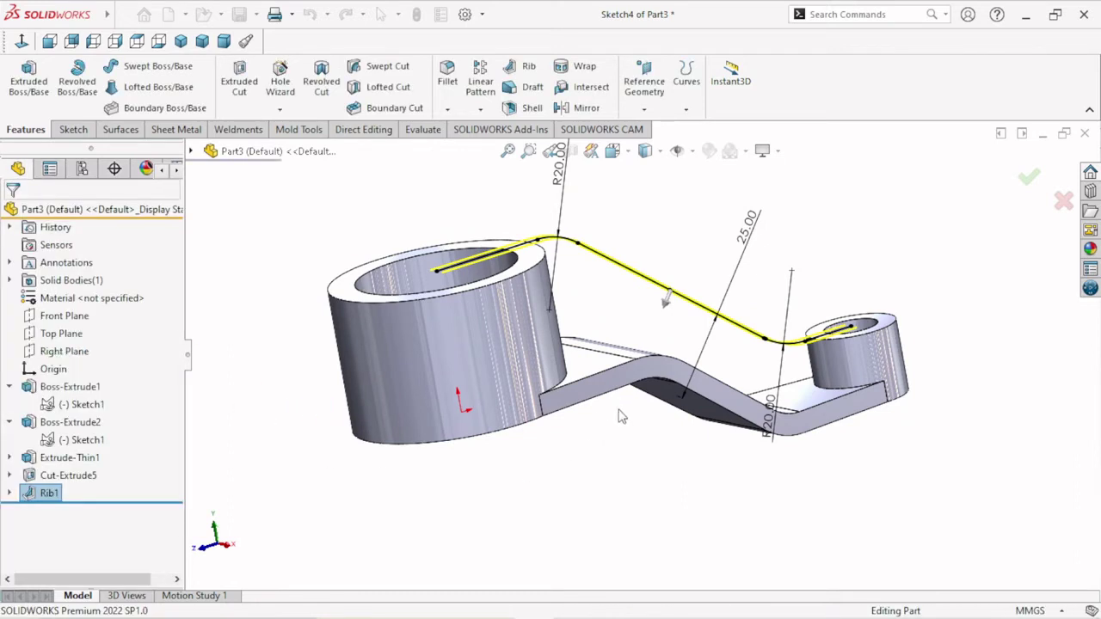
# Orbit around the ribbed rod from several angles, then snap to the isometric view
pyautogui.scroll(2, 602, 451)
pyautogui.scroll(2, 609, 452)
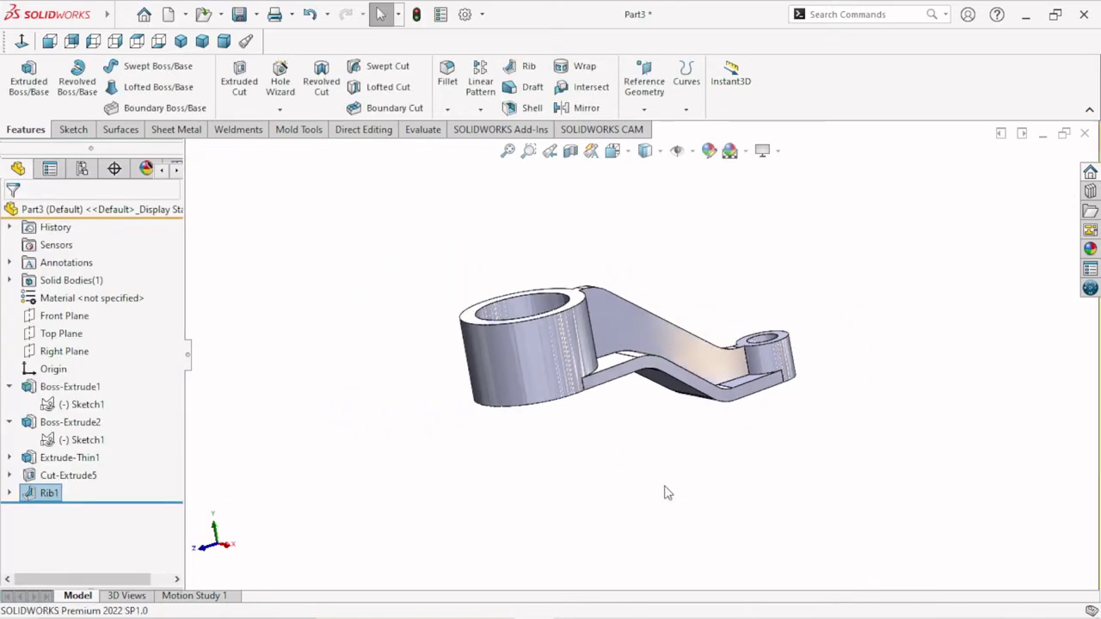
pyautogui.moveTo(609, 453)
pyautogui.mouseDown(button='middle')
pyautogui.moveTo(581, 507)
pyautogui.moveTo(652, 506)
pyautogui.mouseUp(button='middle')
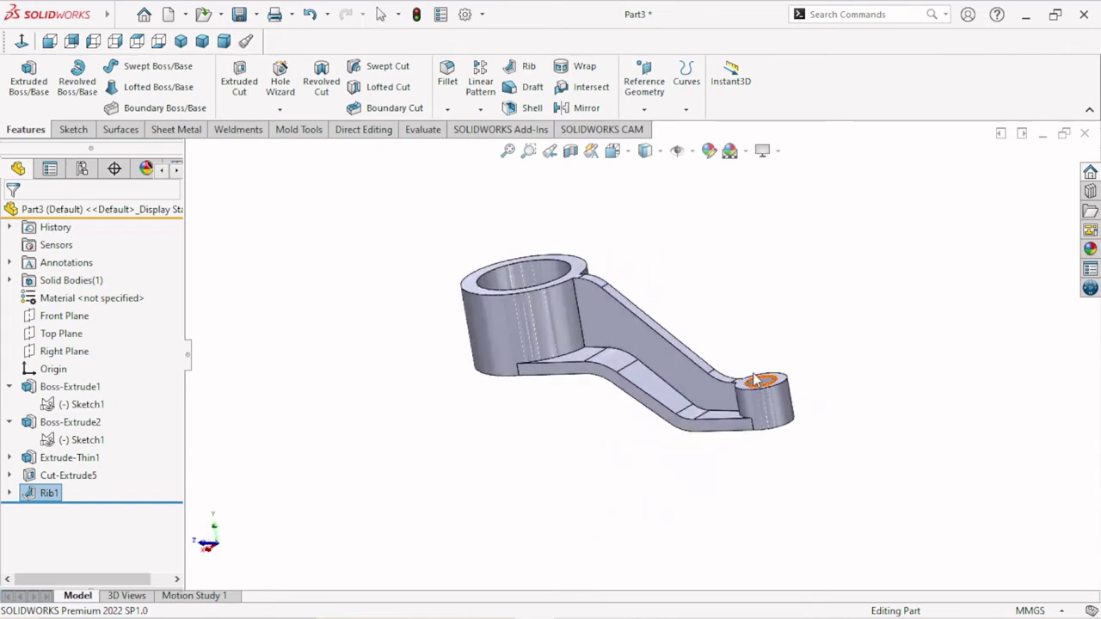
pyautogui.scroll(-5, 673, 449)
pyautogui.moveTo(673, 450)
pyautogui.mouseDown(button='middle')
pyautogui.moveTo(602, 491)
pyautogui.moveTo(634, 516)
pyautogui.moveTo(659, 490)
pyautogui.moveTo(644, 535)
pyautogui.mouseUp(button='middle')
pyautogui.scroll(-3, 646, 368)
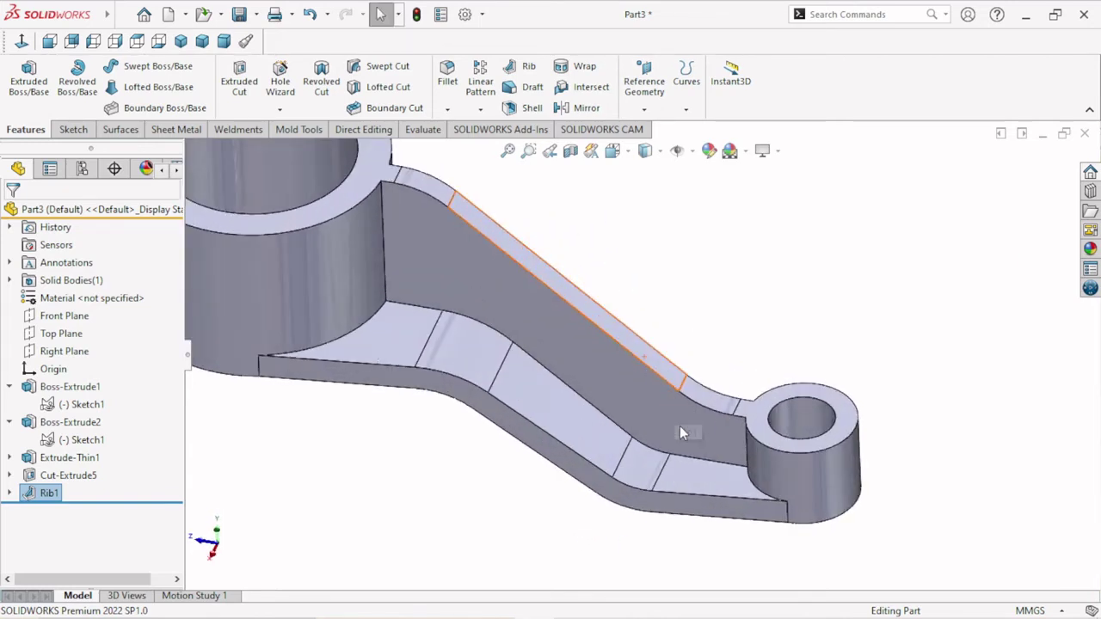
pyautogui.scroll(5, 715, 396)
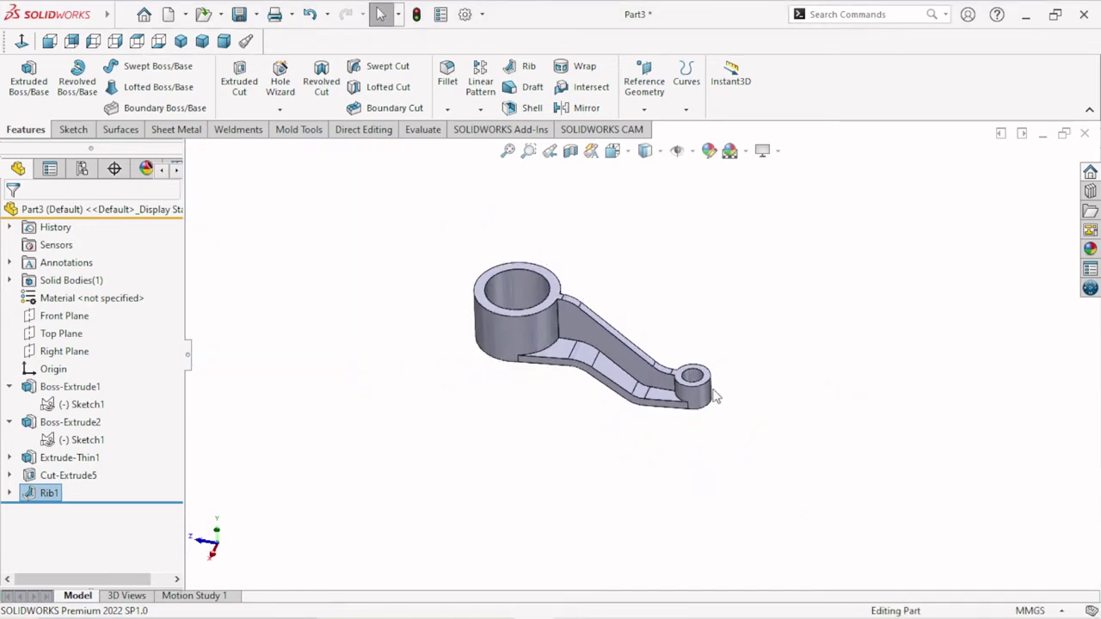
pyautogui.moveTo(715, 395)
pyautogui.mouseDown(button='middle')
pyautogui.moveTo(747, 275)
pyautogui.moveTo(700, 396)
pyautogui.moveTo(698, 383)
pyautogui.moveTo(780, 310)
pyautogui.moveTo(818, 253)
pyautogui.moveTo(745, 368)
pyautogui.mouseUp(button='middle')
pyautogui.scroll(-3, 698, 381)
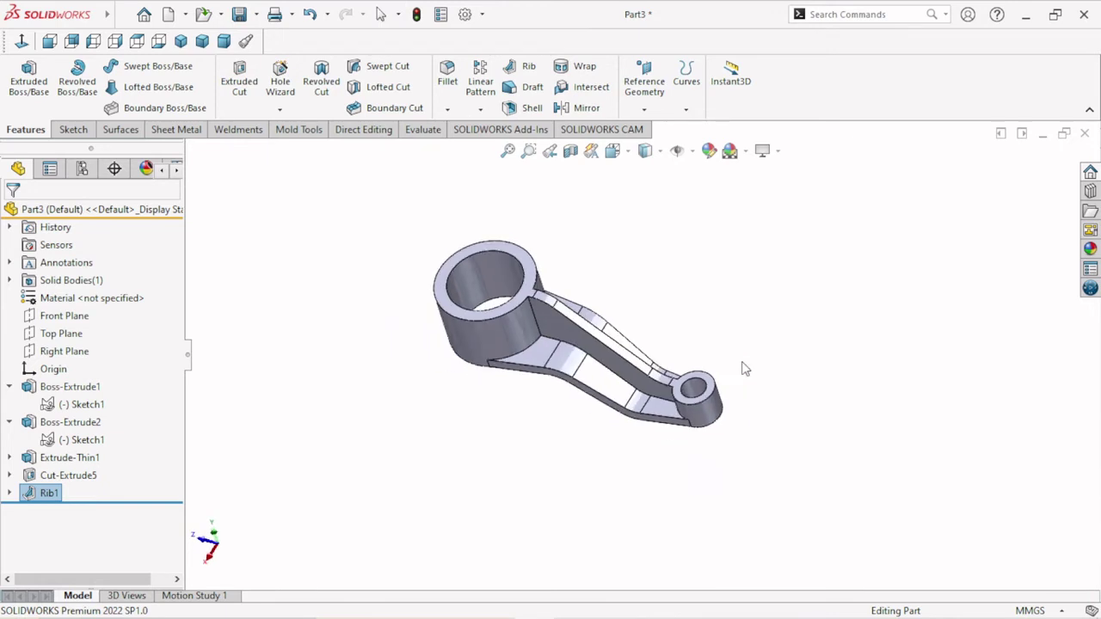
pyautogui.scroll(2, 632, 445)
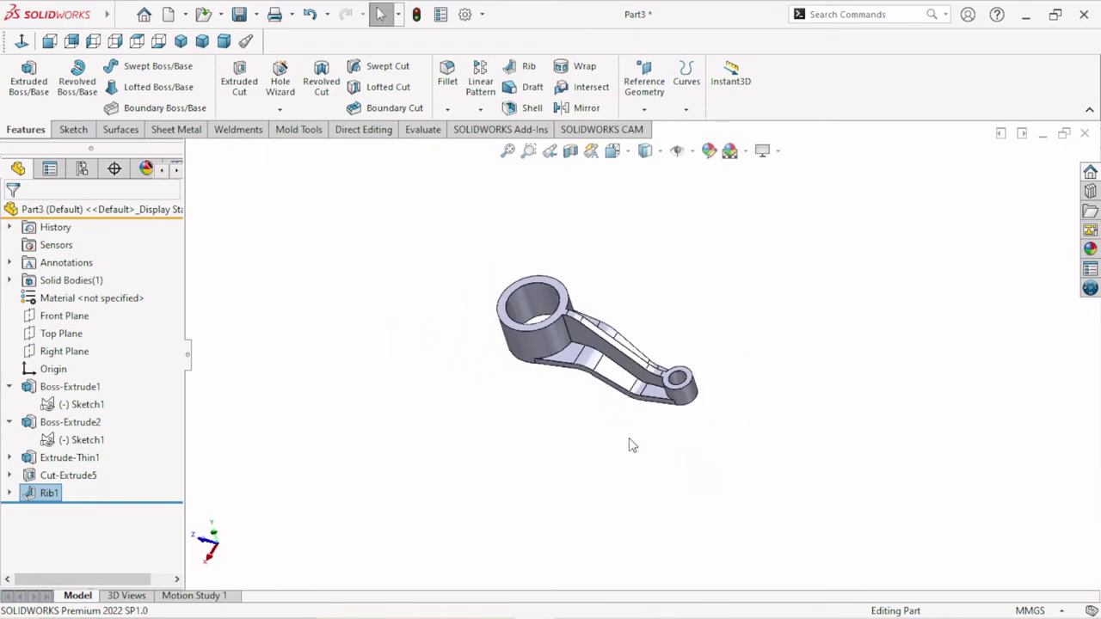
pyautogui.scroll(-3, 590, 307)
pyautogui.moveTo(872, 466)
pyautogui.mouseDown(button='middle')
pyautogui.moveTo(811, 410)
pyautogui.moveTo(891, 352)
pyautogui.moveTo(908, 405)
pyautogui.moveTo(963, 371)
pyautogui.moveTo(868, 288)
pyautogui.moveTo(837, 373)
pyautogui.mouseUp(button='middle')
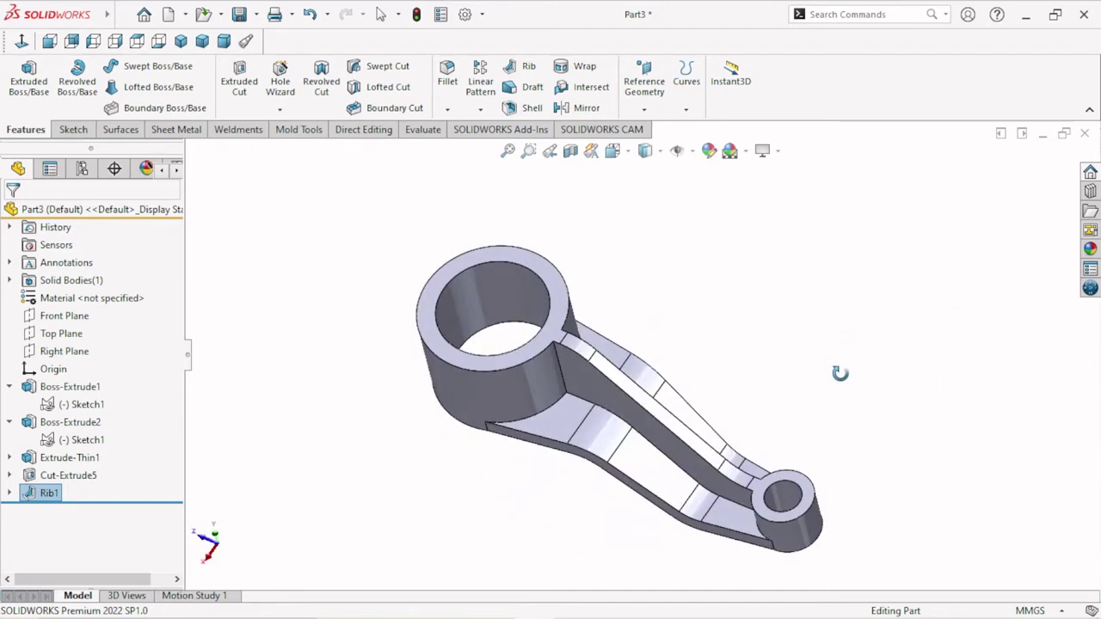
pyautogui.scroll(2, 701, 423)
pyautogui.moveTo(823, 450)
pyautogui.mouseDown(button='middle')
pyautogui.moveTo(904, 278)
pyautogui.moveTo(900, 492)
pyautogui.moveTo(757, 462)
pyautogui.mouseUp(button='middle')
pyautogui.scroll(-3, 613, 377)
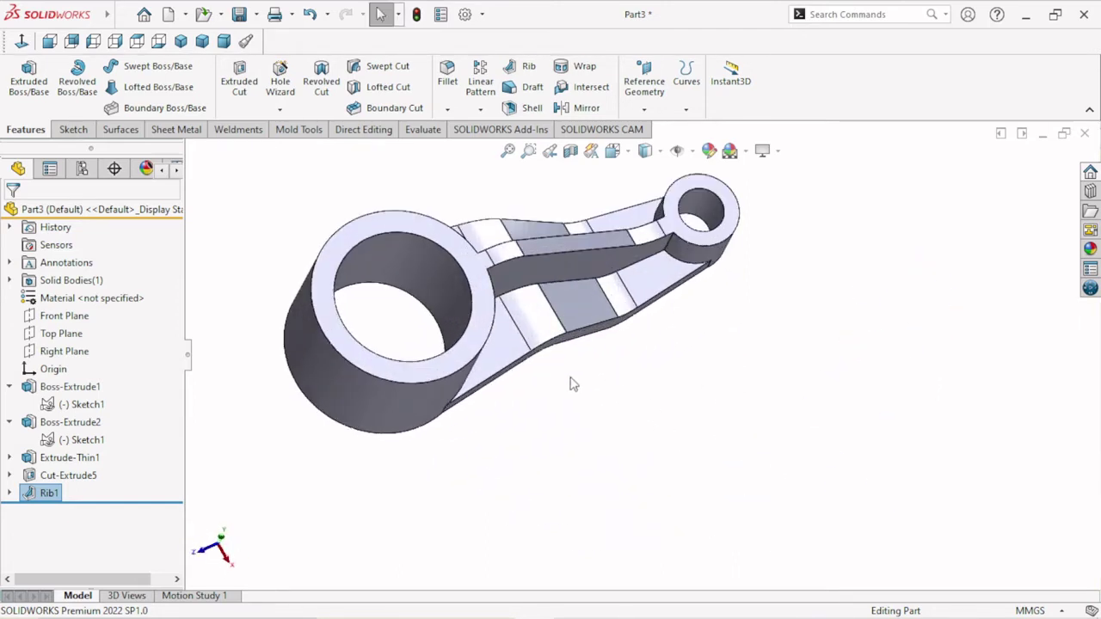
pyautogui.moveTo(574, 383)
pyautogui.mouseDown(button='middle')
pyautogui.moveTo(646, 438)
pyautogui.moveTo(533, 327)
pyautogui.moveTo(258, 157)
pyautogui.mouseUp(button='middle')
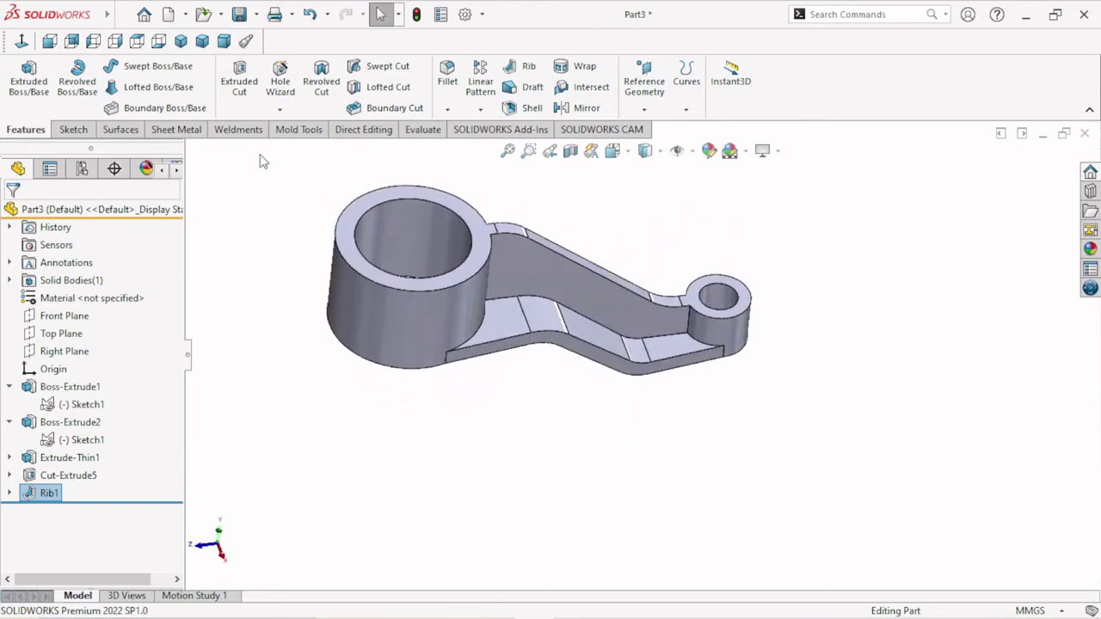
pyautogui.click(181, 41)
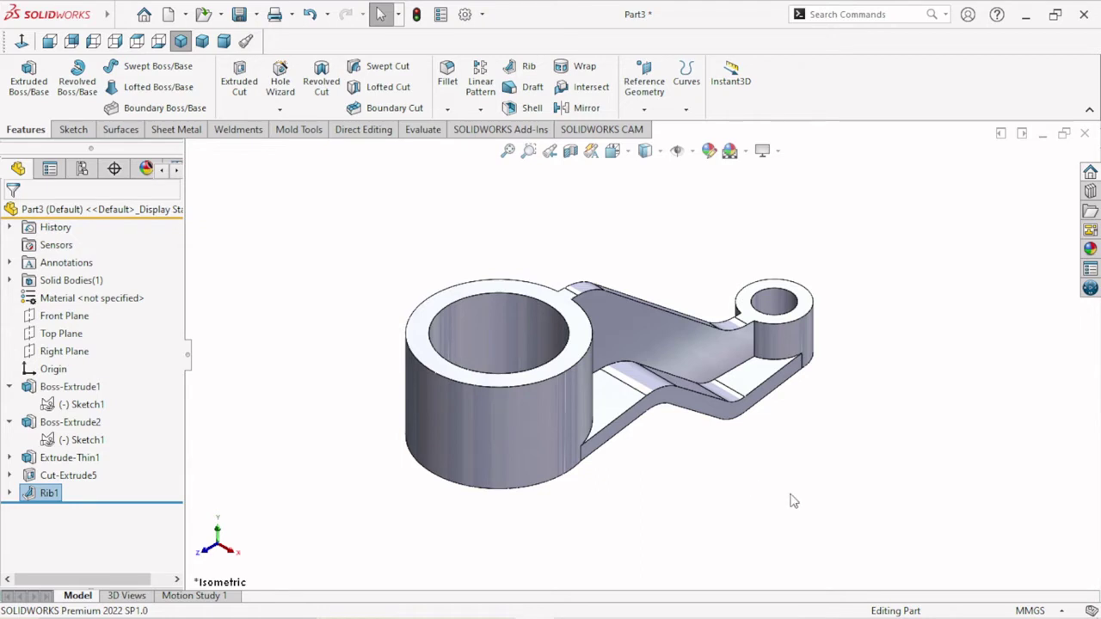
# Turn on Shadows In Shaded Mode in the View Settings
pyautogui.click(763, 150)
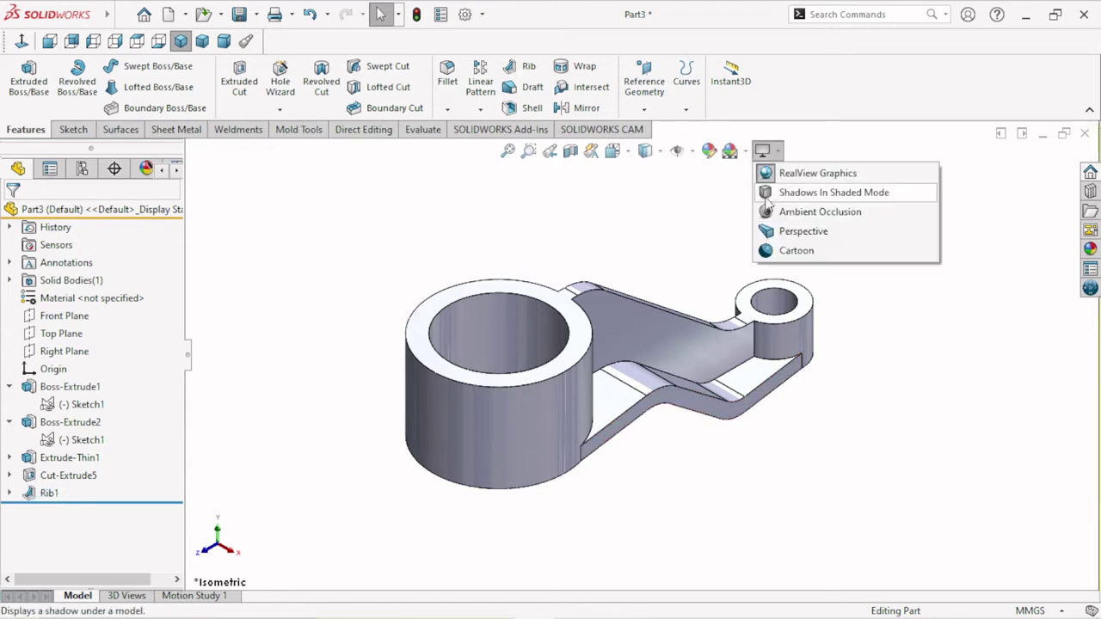
pyautogui.click(767, 195)
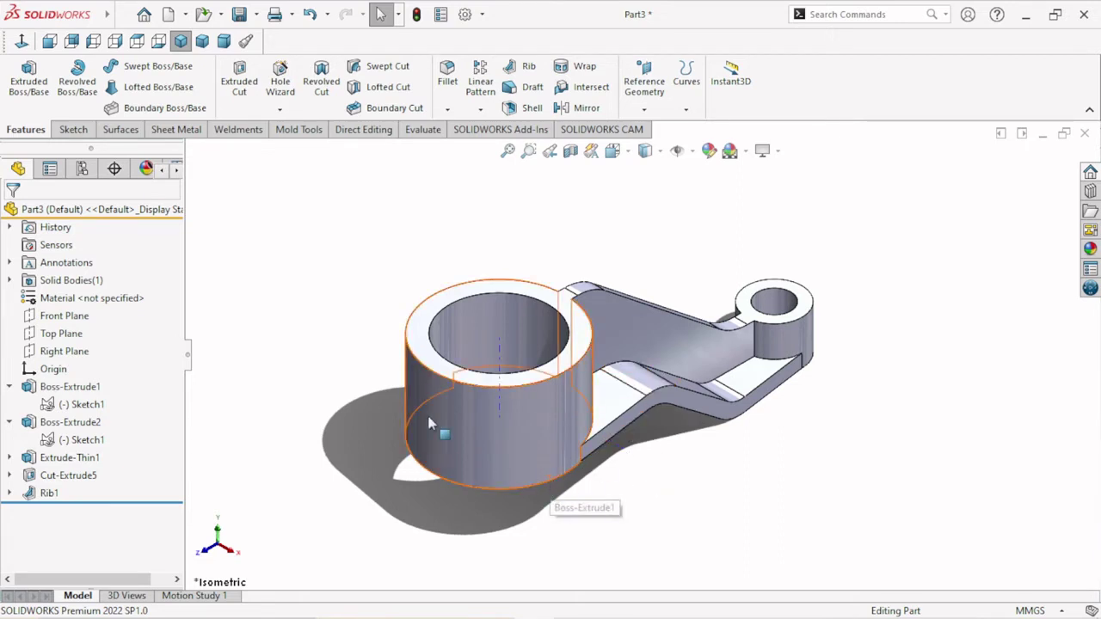
pyautogui.click(279, 80)
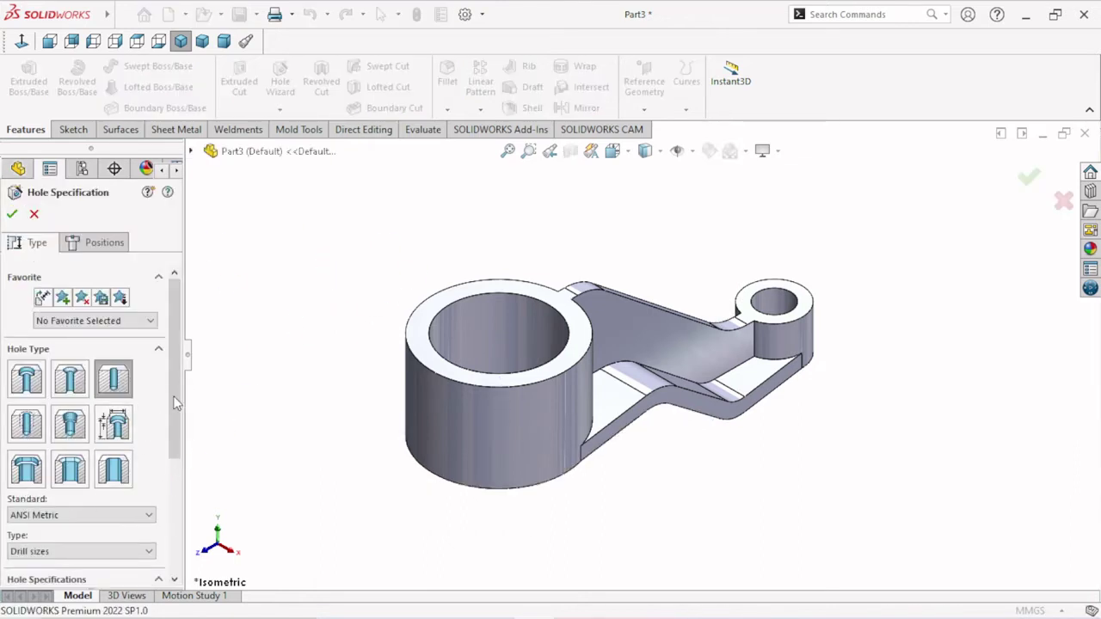
# Choose the Straight Tap hole, dismiss the thread data warning, and keep the ANSI Metric standard
pyautogui.scroll(-2, 169, 406)
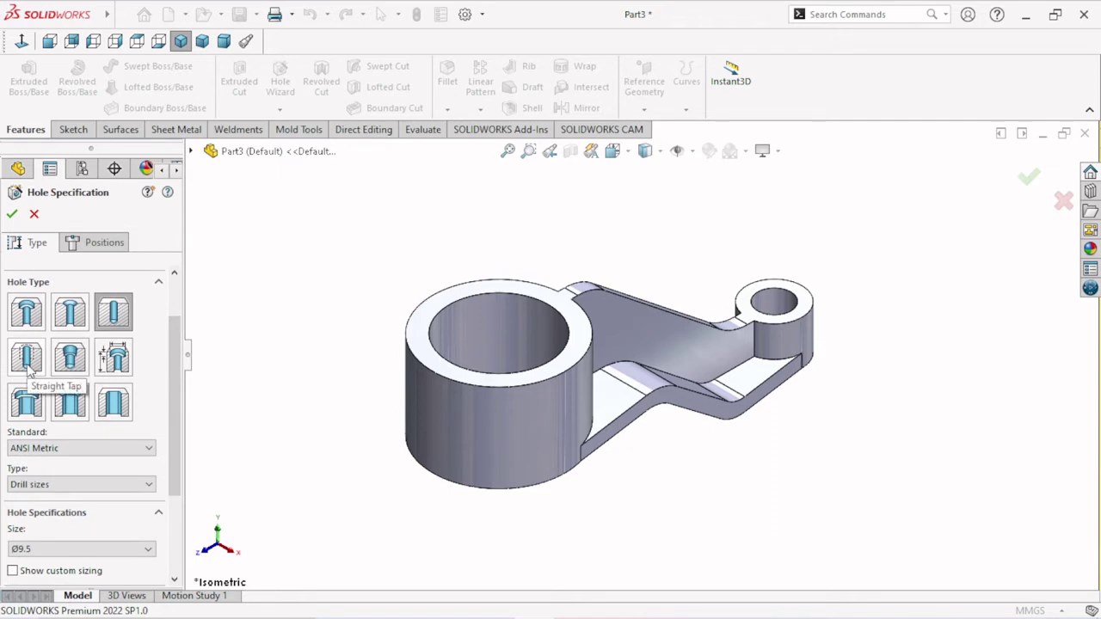
pyautogui.click(27, 361)
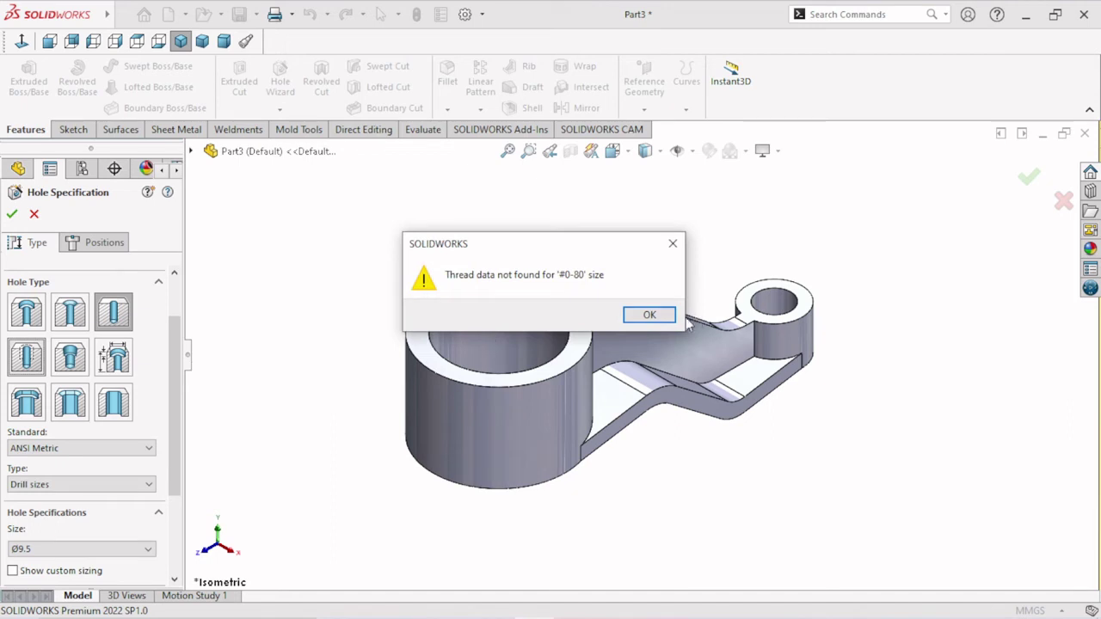
pyautogui.click(656, 317)
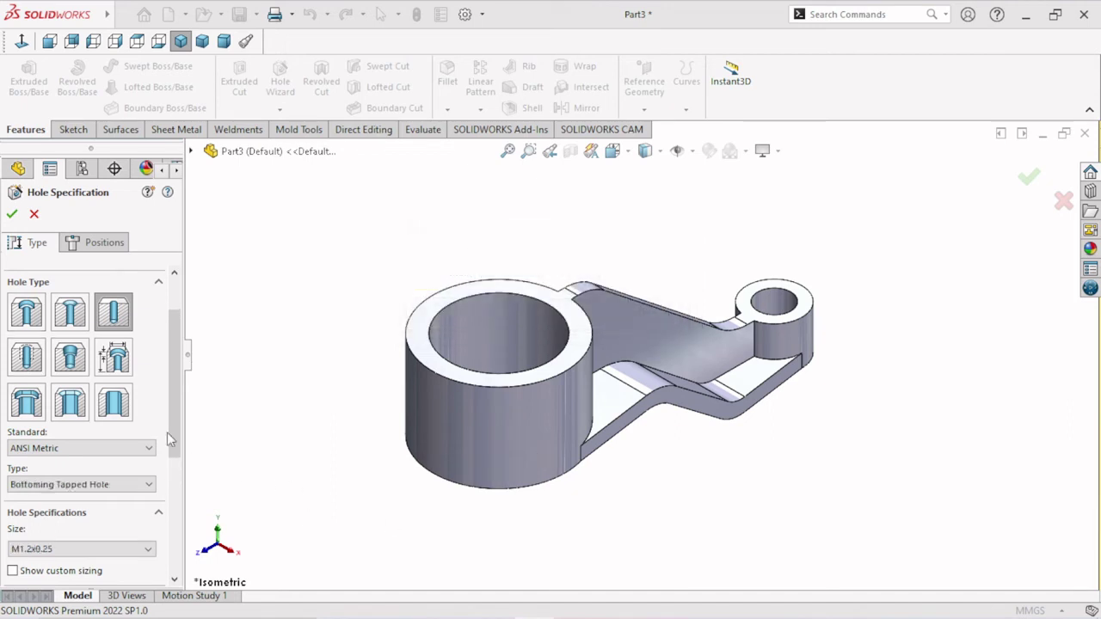
pyautogui.scroll(-1, 172, 413)
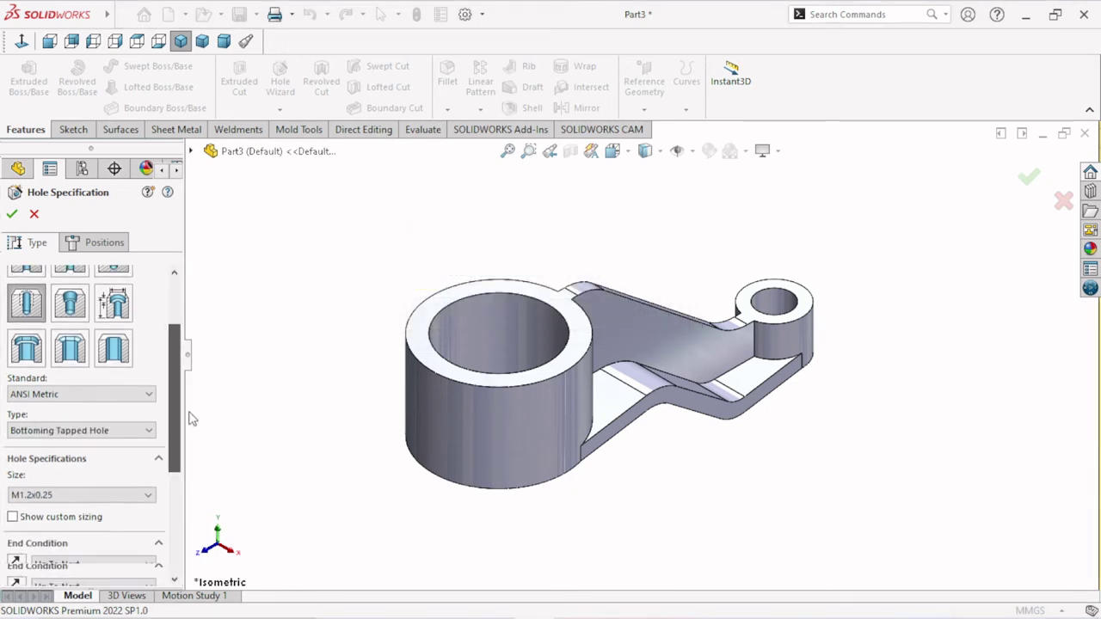
pyautogui.click(149, 363)
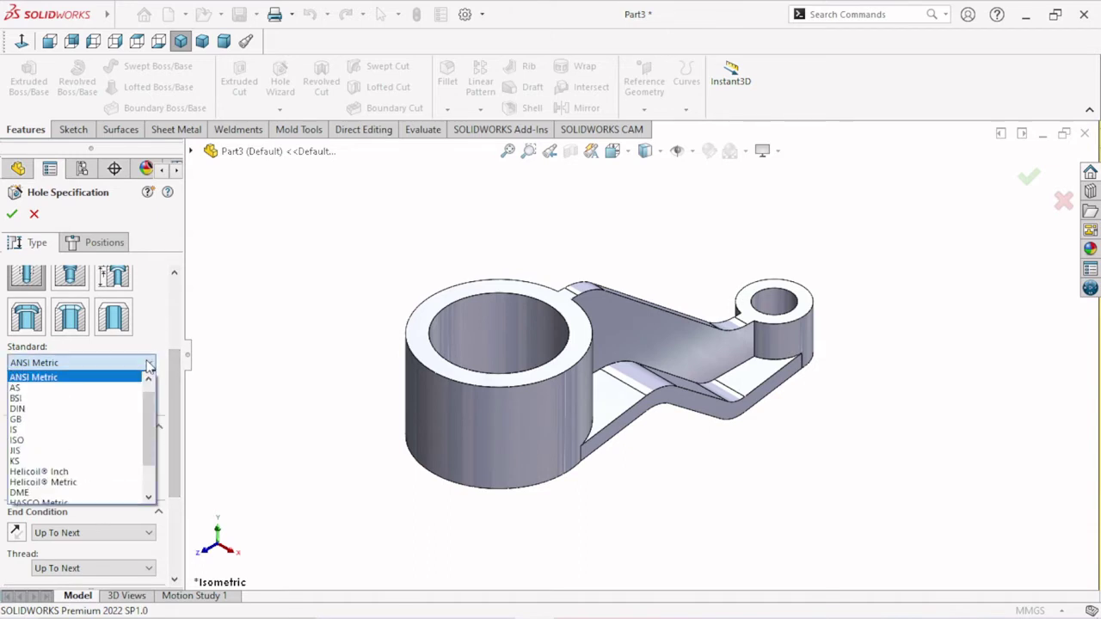
pyautogui.click(76, 376)
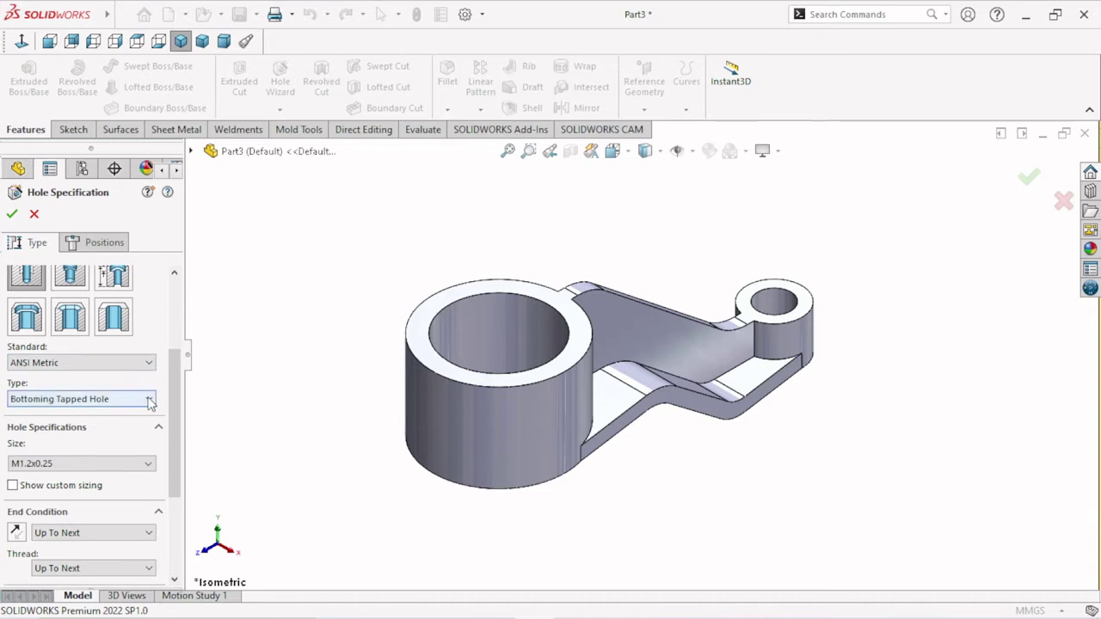
# Set the hole type to Tapped hole with size M10x1.25
pyautogui.click(149, 400)
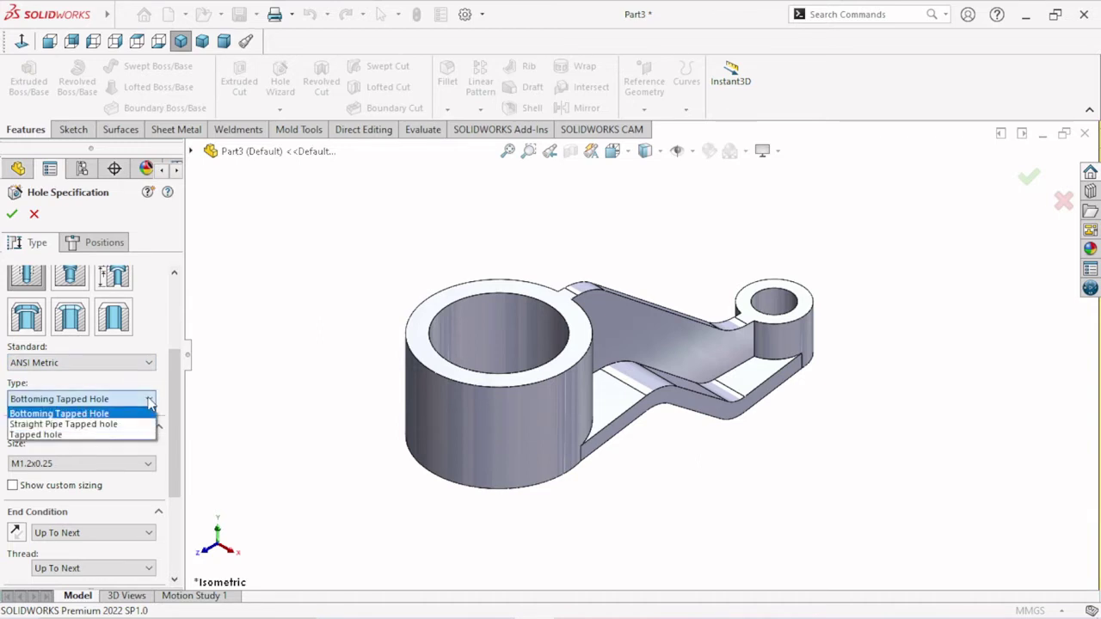
pyautogui.click(60, 436)
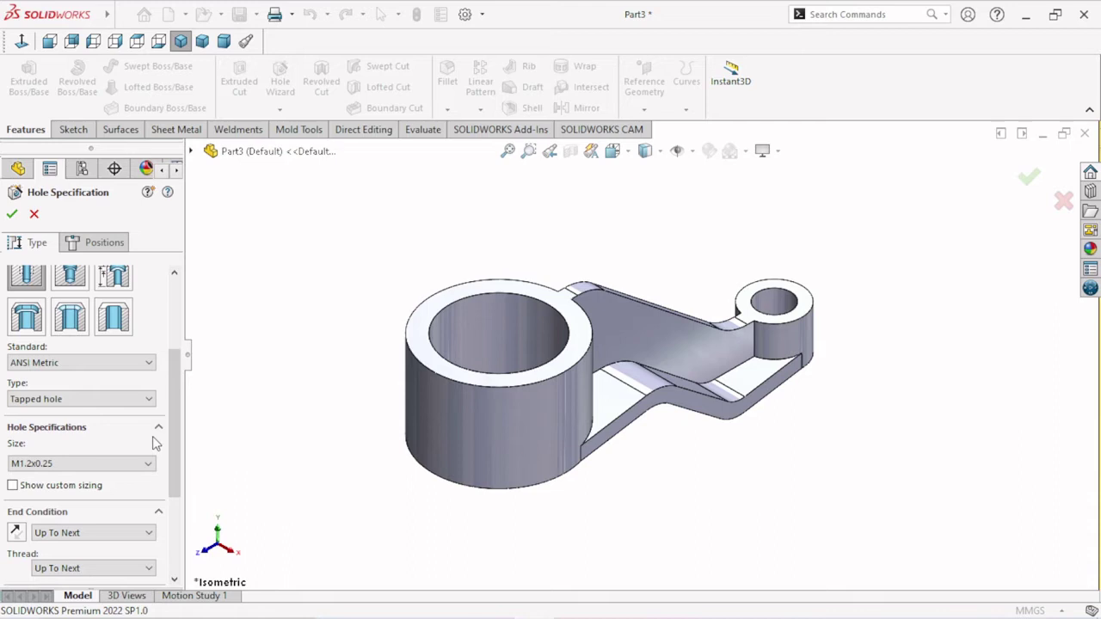
pyautogui.click(146, 464)
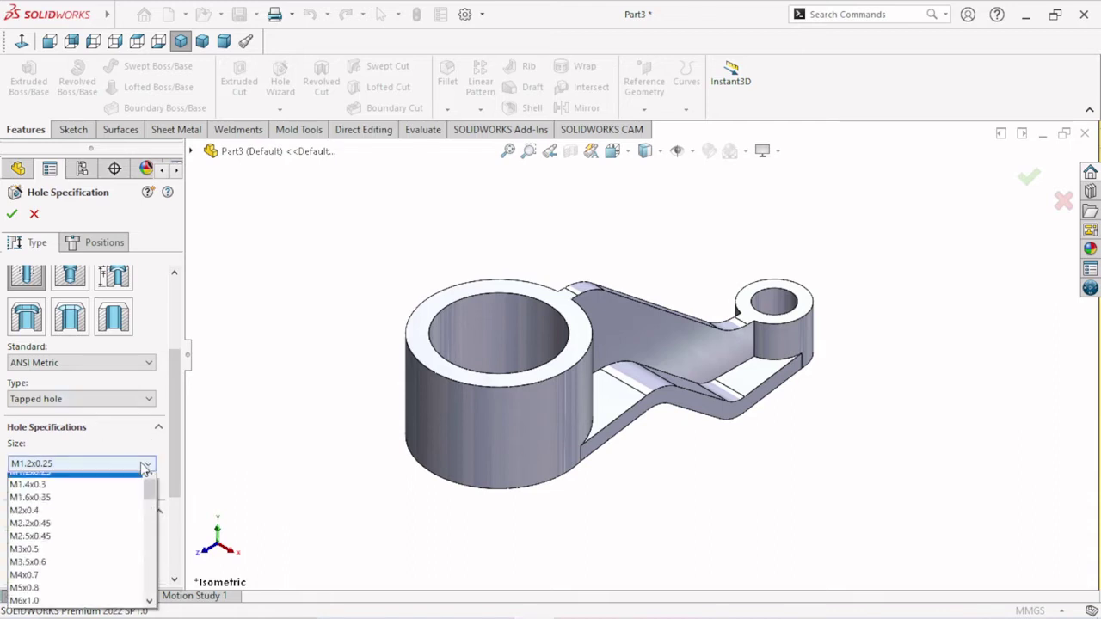
pyautogui.moveTo(151, 509); pyautogui.dragTo(150, 539)
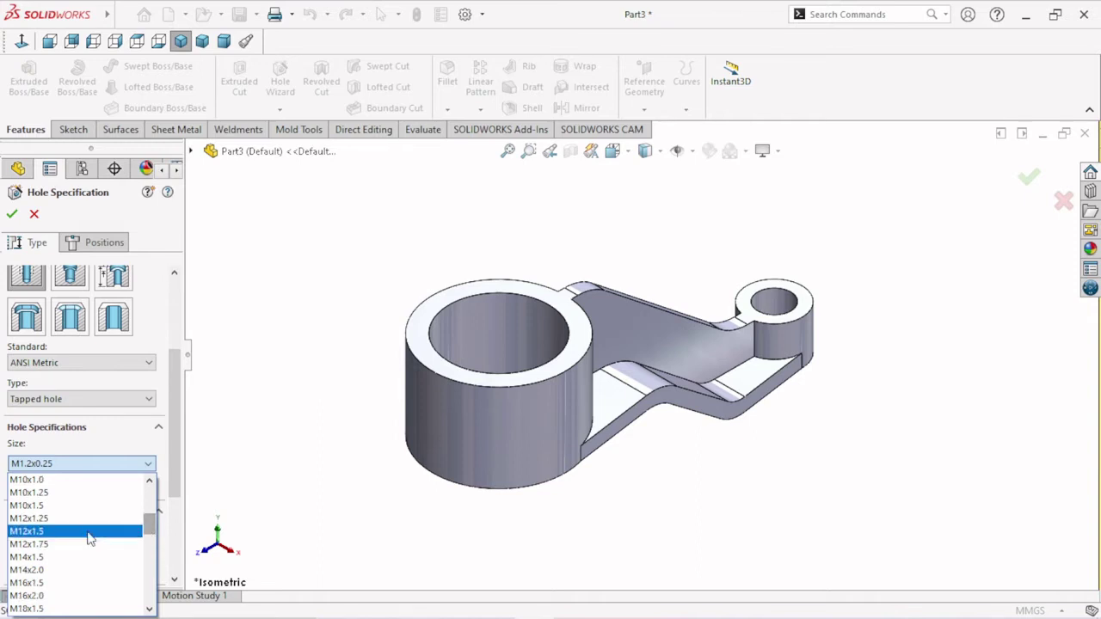
pyautogui.click(43, 492)
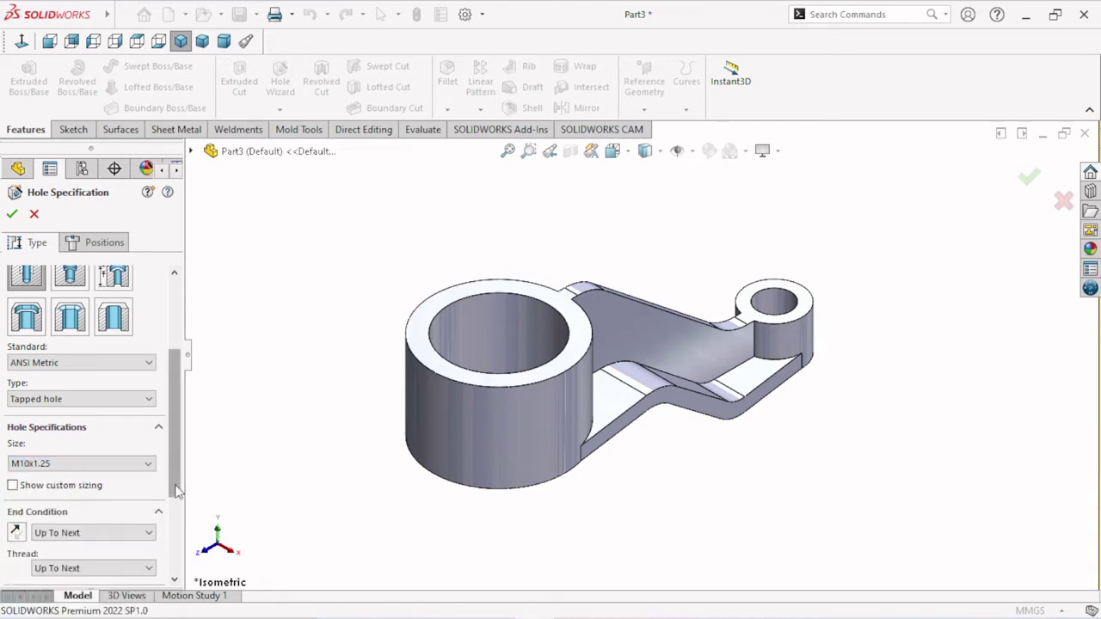
pyautogui.scroll(-3, 175, 498)
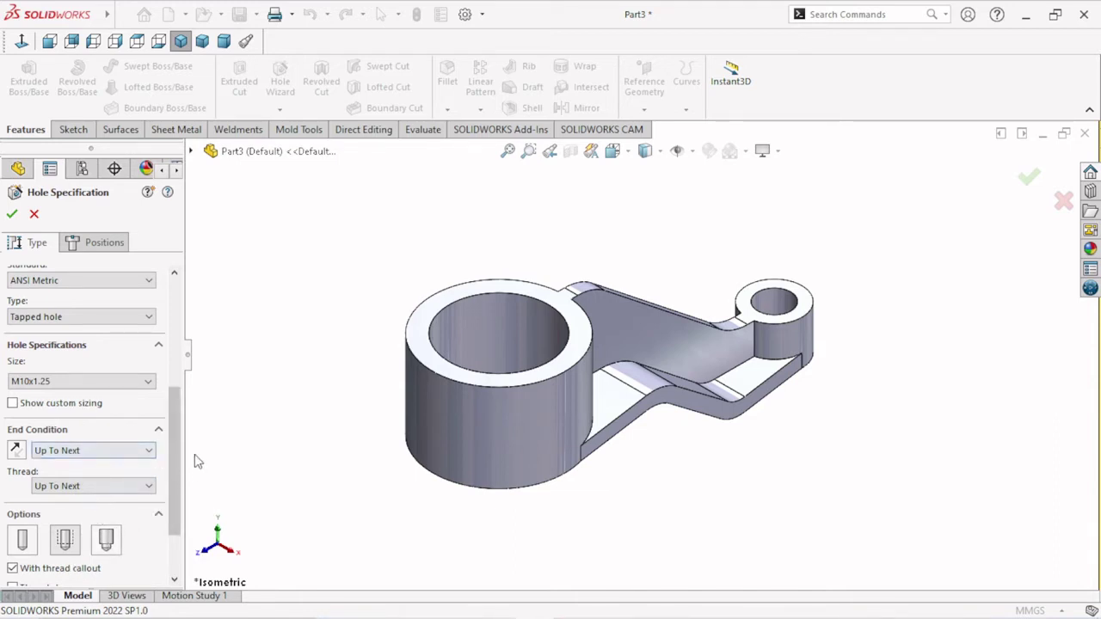
pyautogui.scroll(-2, 129, 413)
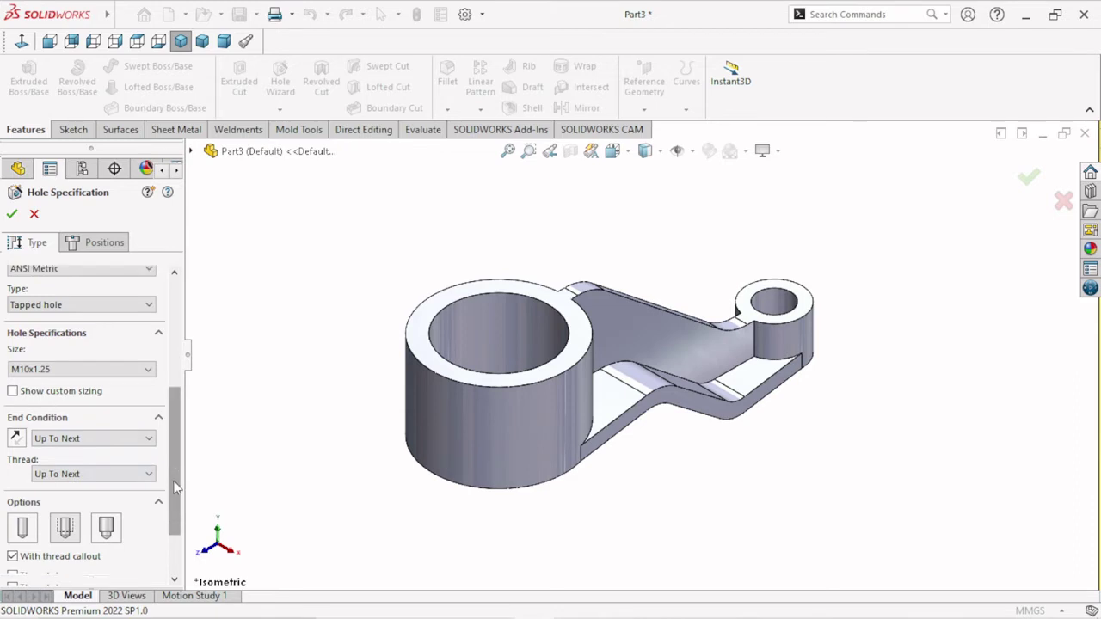
pyautogui.click(91, 242)
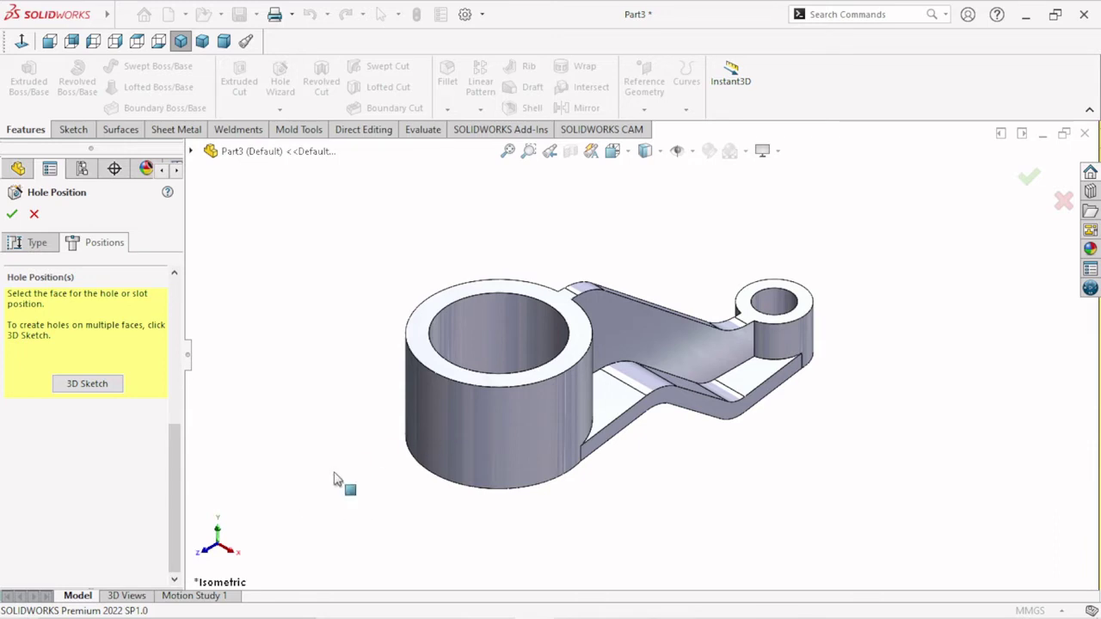
# Place the tapped hole's centre point on the large boss's curved outer face, then check the preview
pyautogui.click(431, 414)
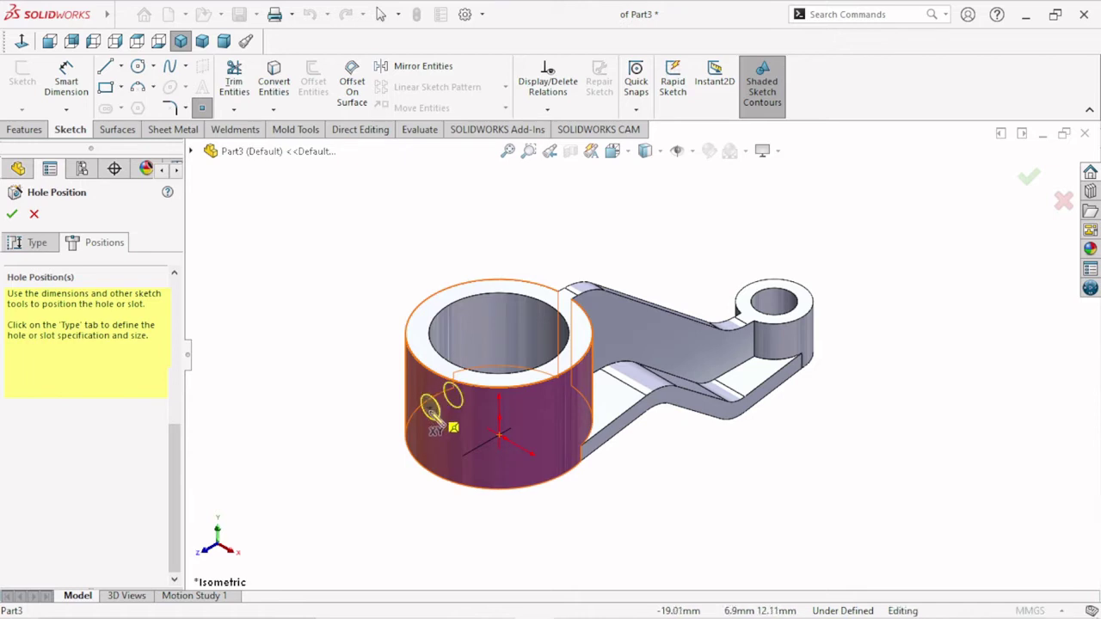
pyautogui.click(430, 412)
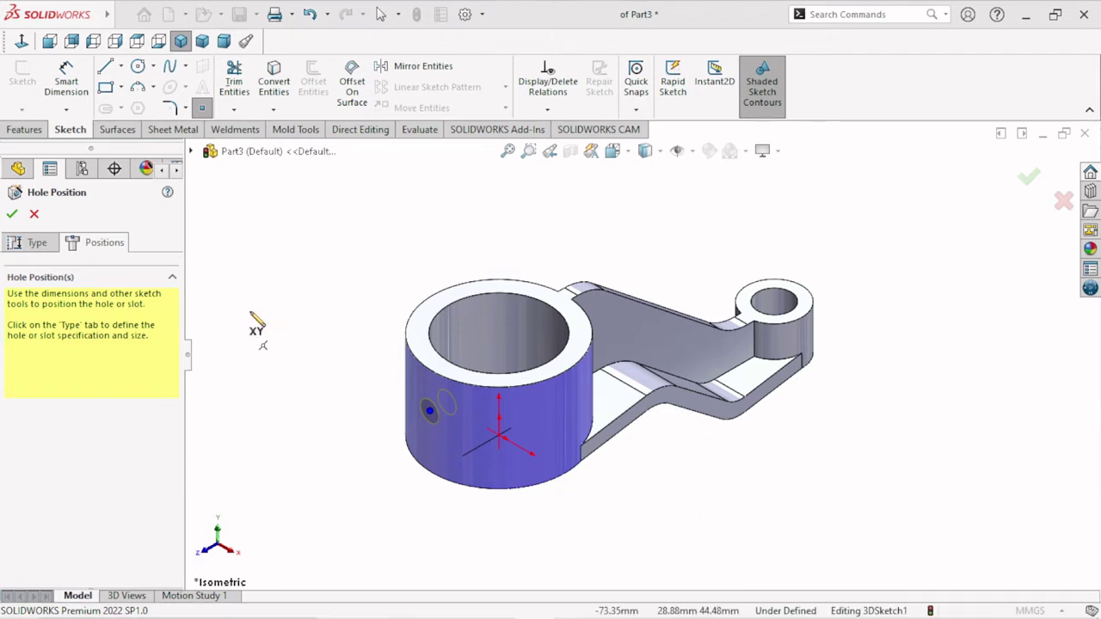
pyautogui.rightClick(251, 320)
pyautogui.click(275, 337)
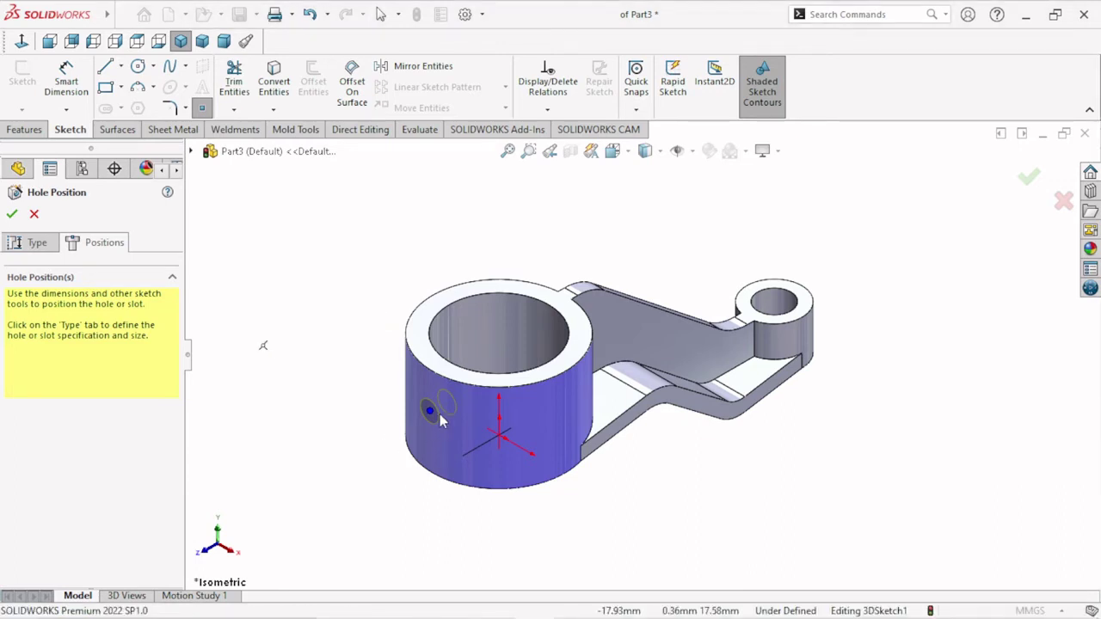
pyautogui.scroll(-2, 441, 418)
pyautogui.scroll(-2, 440, 417)
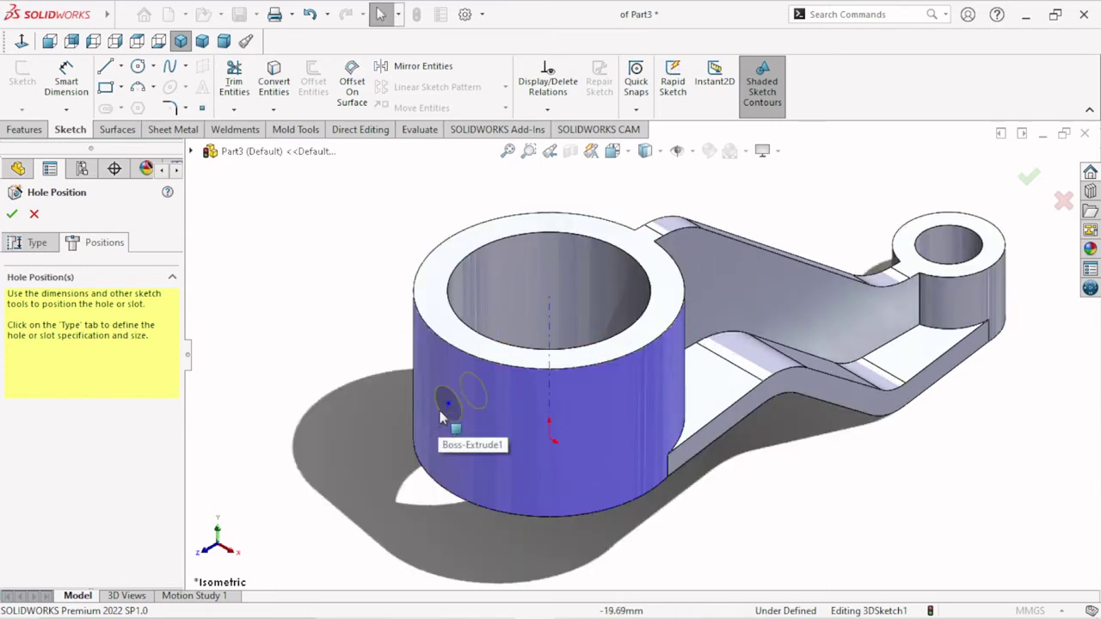
pyautogui.scroll(1, 442, 413)
pyautogui.scroll(1, 455, 397)
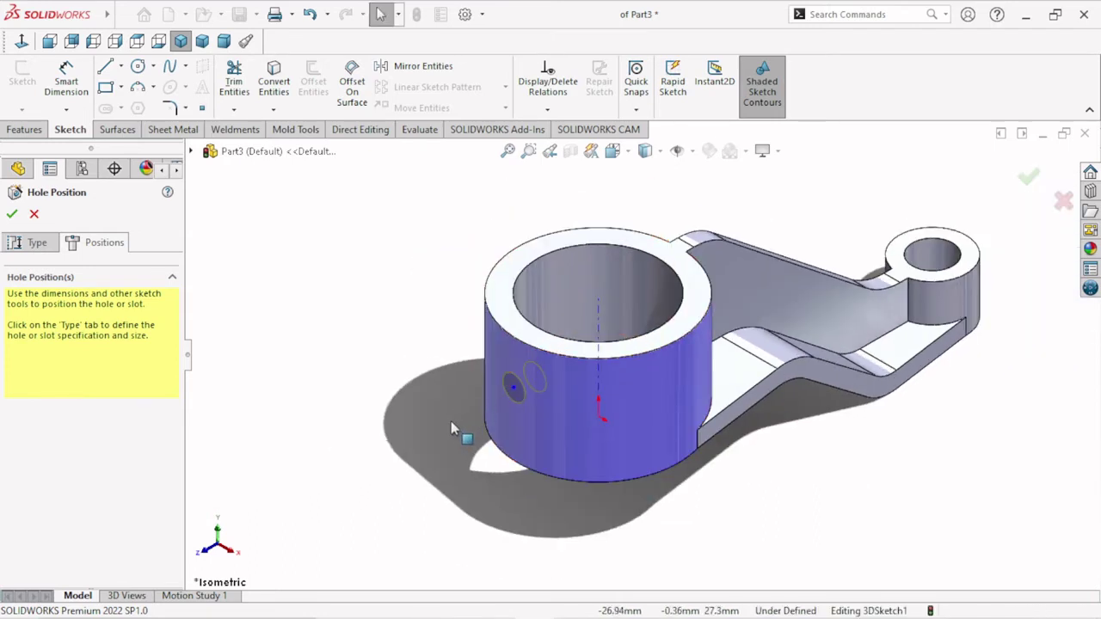
pyautogui.moveTo(482, 418); pyautogui.dragTo(467, 430, button='middle')
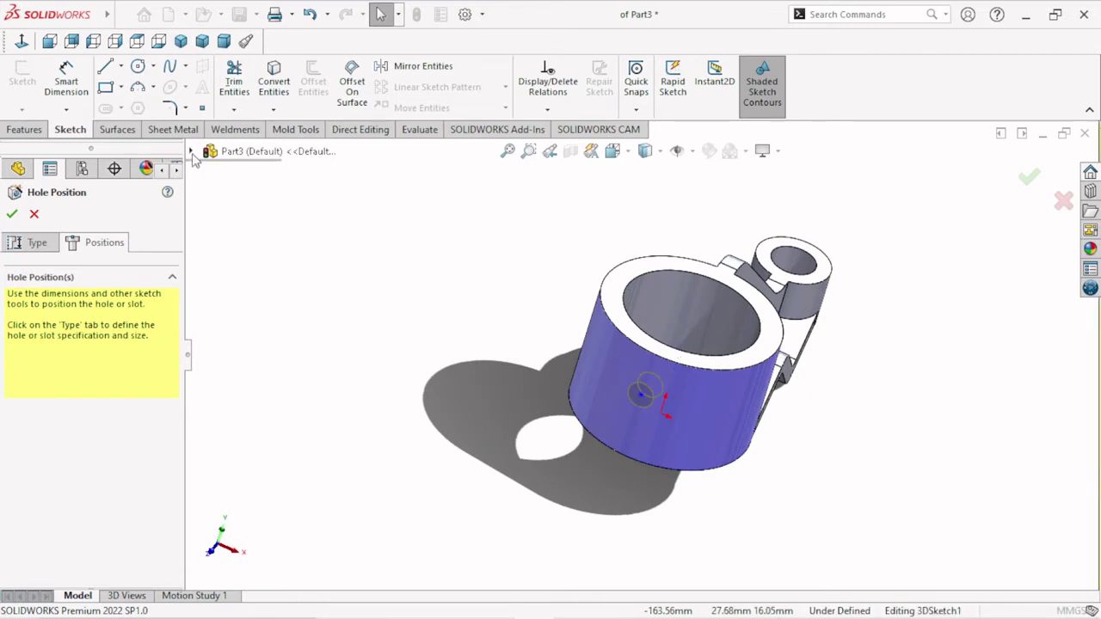
# Expand the feature tree, then select and deselect the Right Plane
pyautogui.click(192, 153)
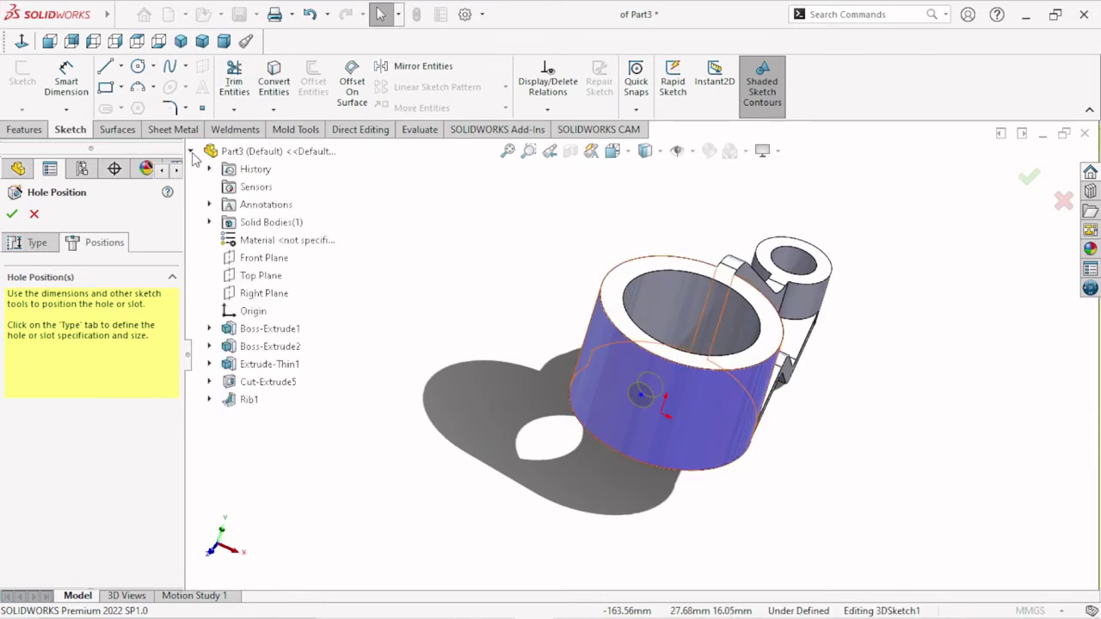
pyautogui.click(265, 297)
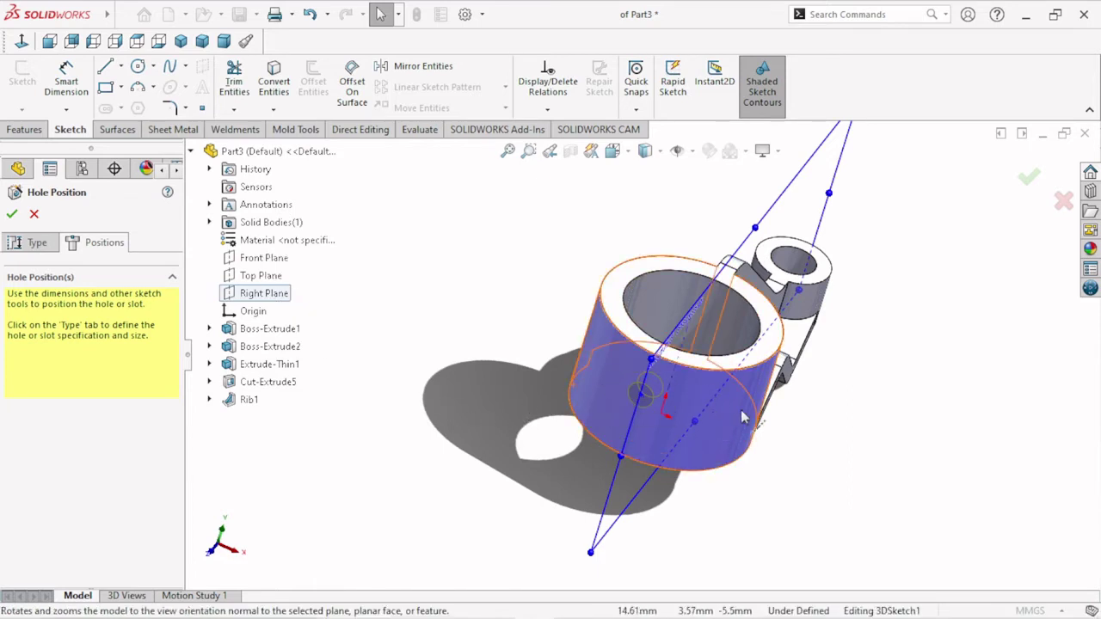
pyautogui.click(649, 395)
# Delete the stray blue sketch lines crossing the large boss, leaving only the hole point
pyautogui.rightClick(670, 401)
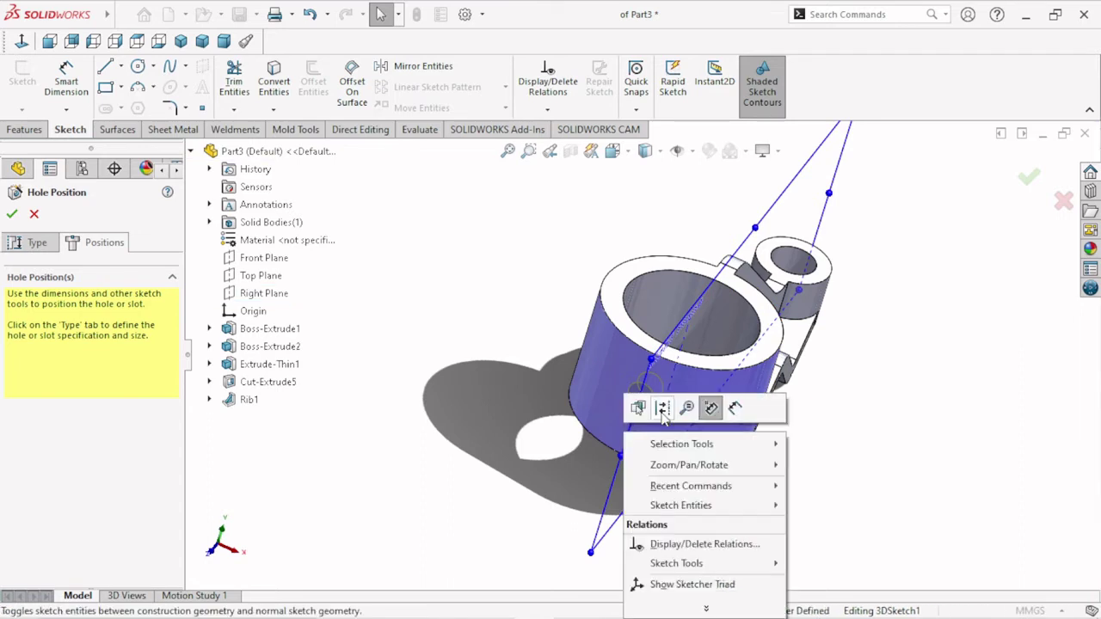
pyautogui.click(820, 499)
pyautogui.click(625, 496)
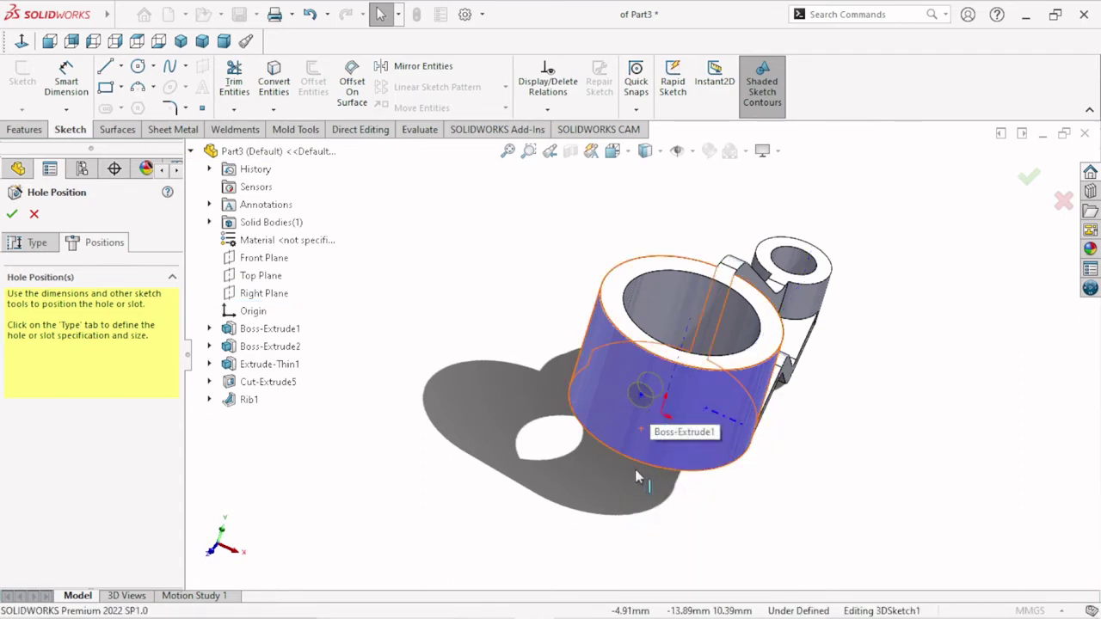
pyautogui.scroll(3, 649, 421)
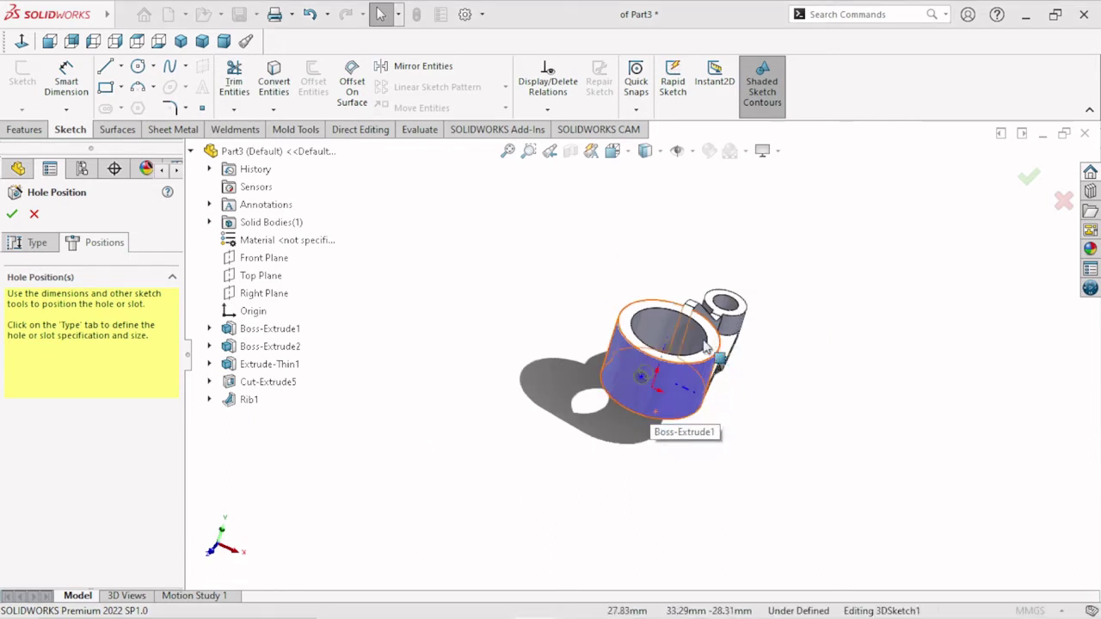
pyautogui.scroll(2, 717, 364)
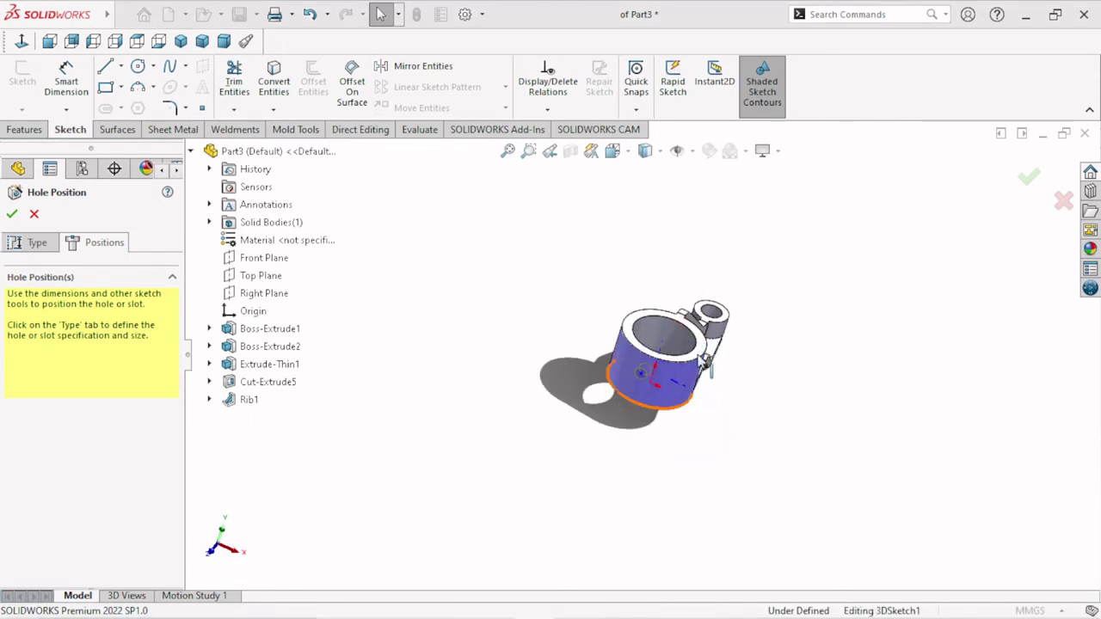
pyautogui.scroll(-5, 718, 365)
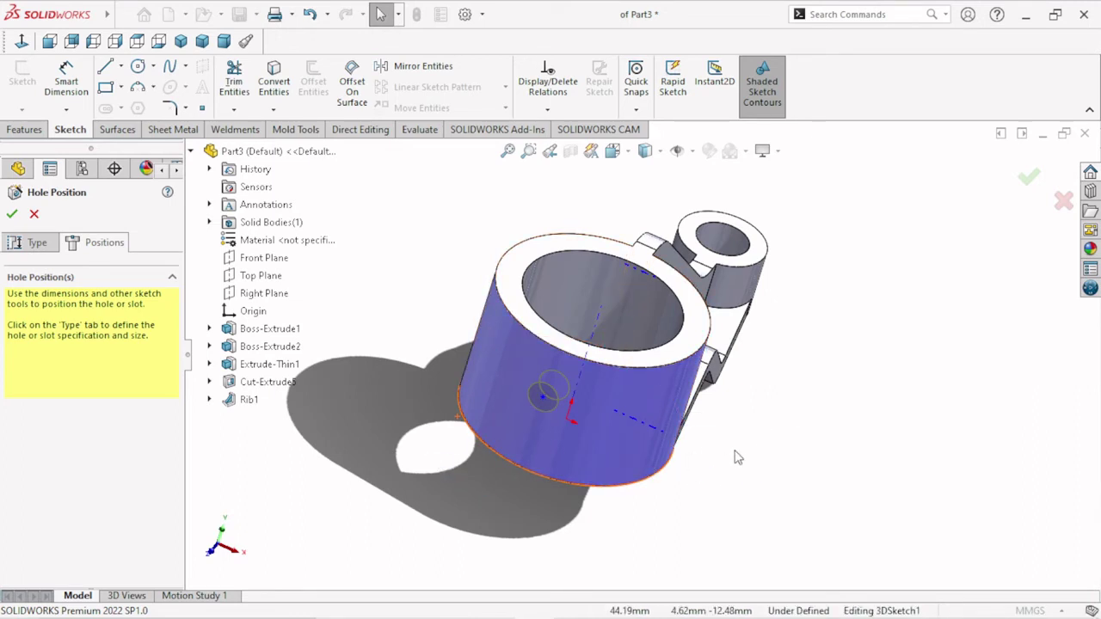
pyautogui.click(67, 79)
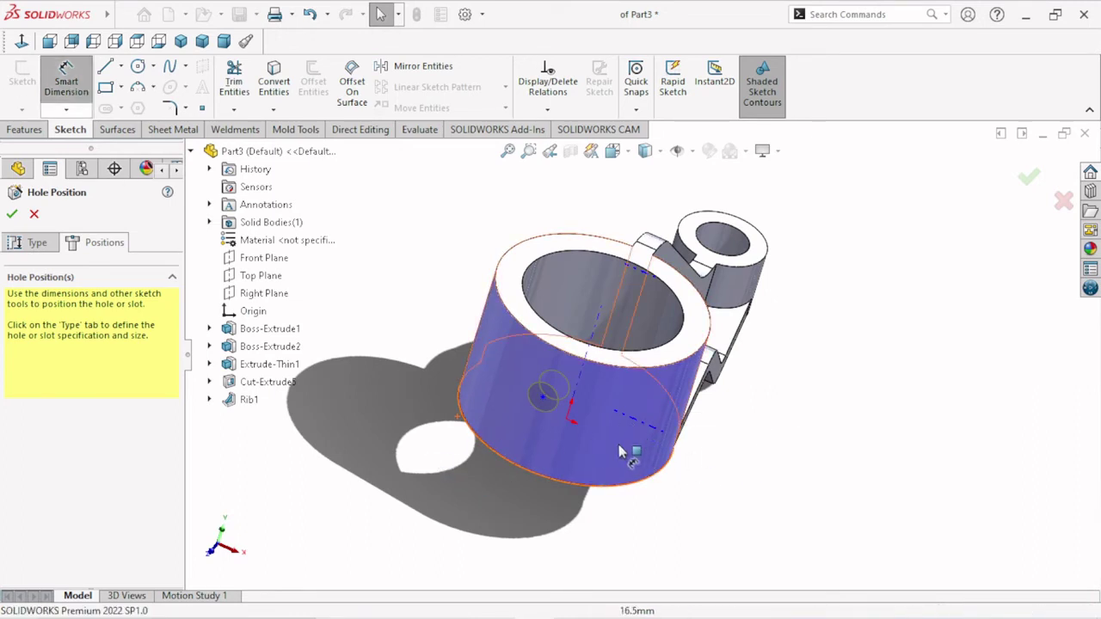
pyautogui.click(542, 397)
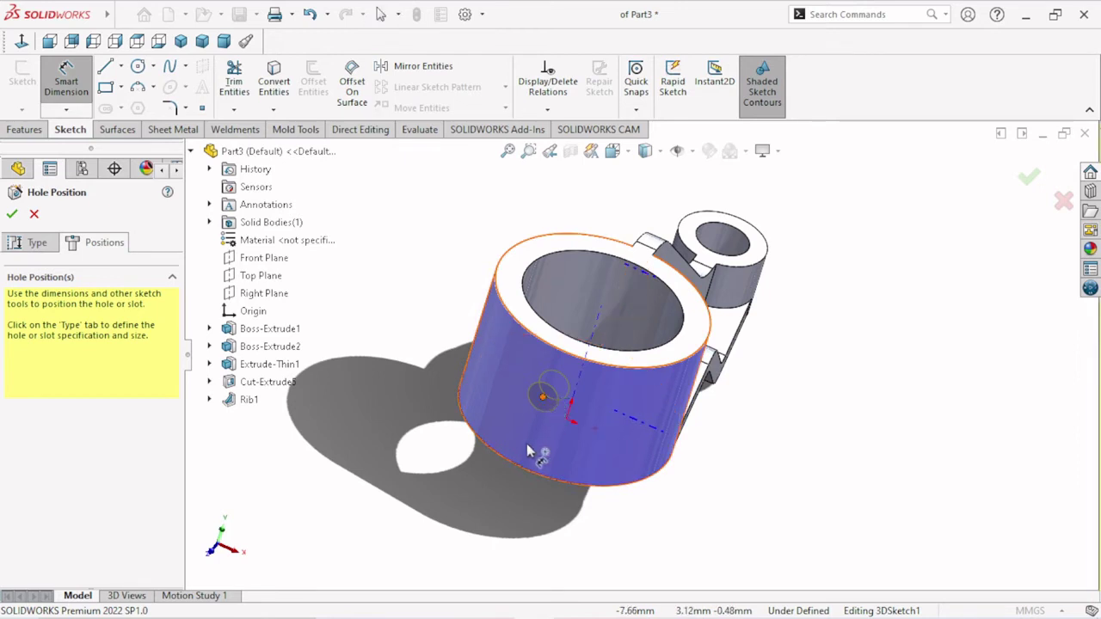
pyautogui.click(519, 471)
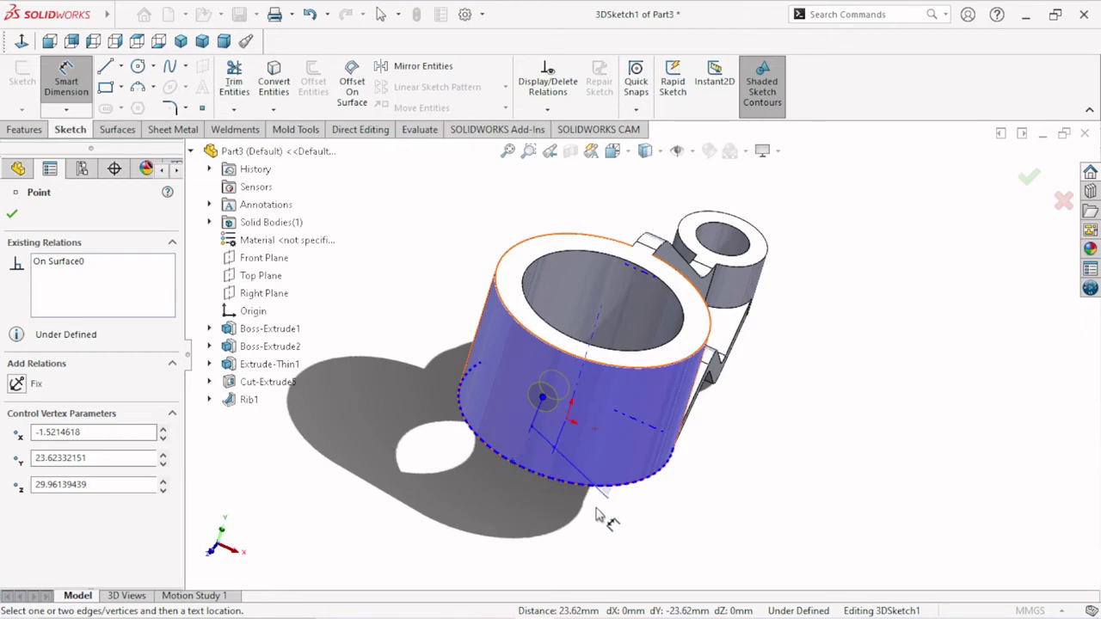
pyautogui.moveTo(575, 495)
pyautogui.mouseDown(button='middle')
pyautogui.moveTo(522, 487)
pyautogui.moveTo(518, 456)
pyautogui.mouseUp(button='middle')
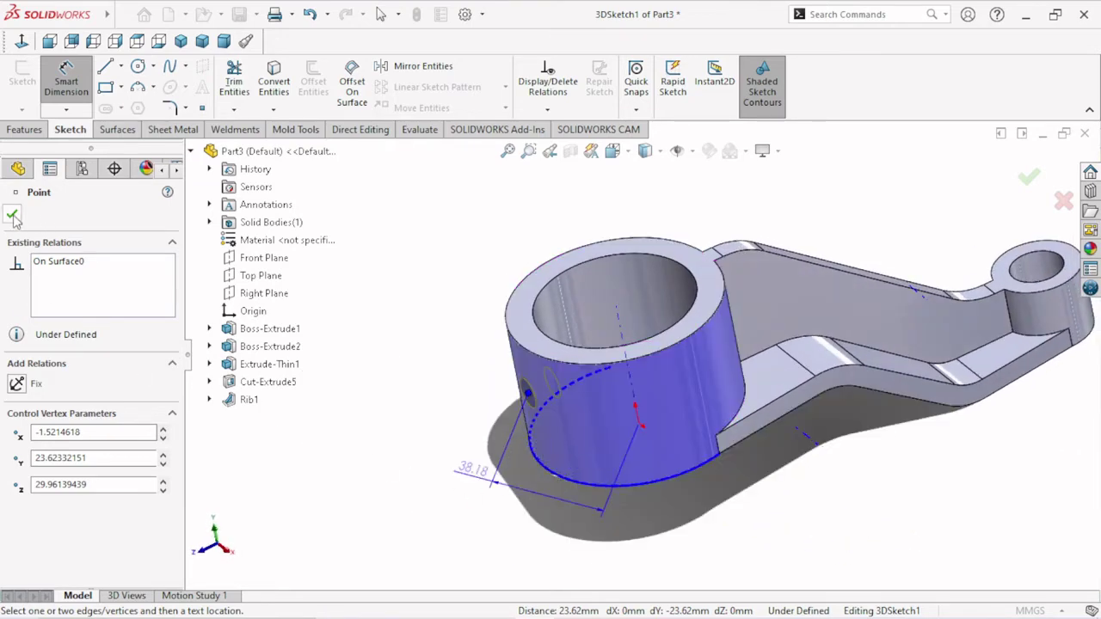
pyautogui.click(594, 480)
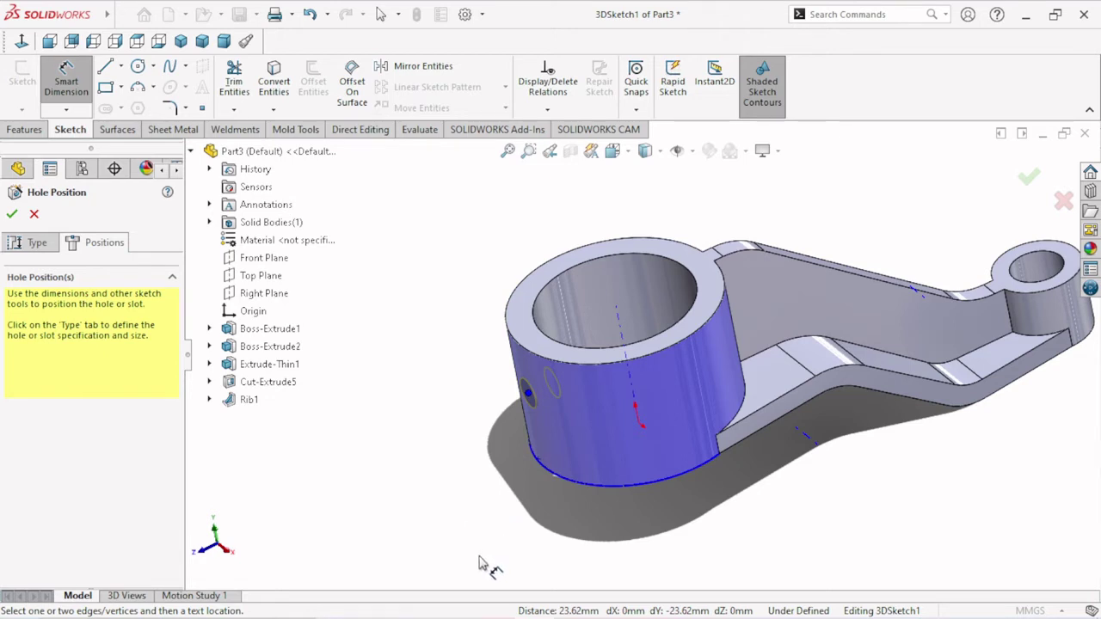
pyautogui.rightClick(554, 476)
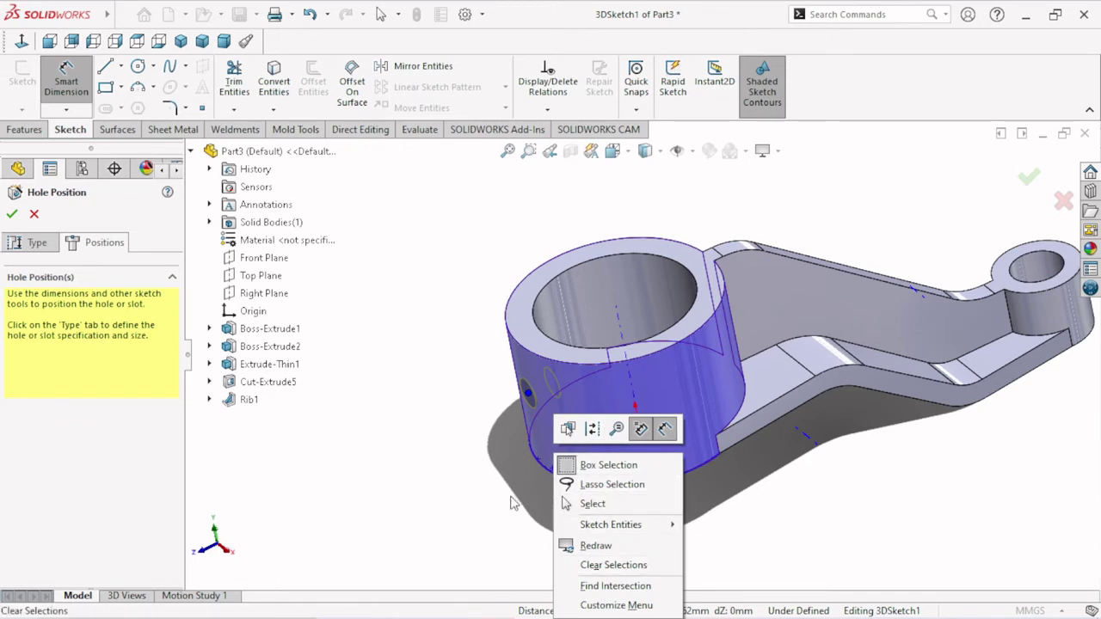
pyautogui.click(508, 544)
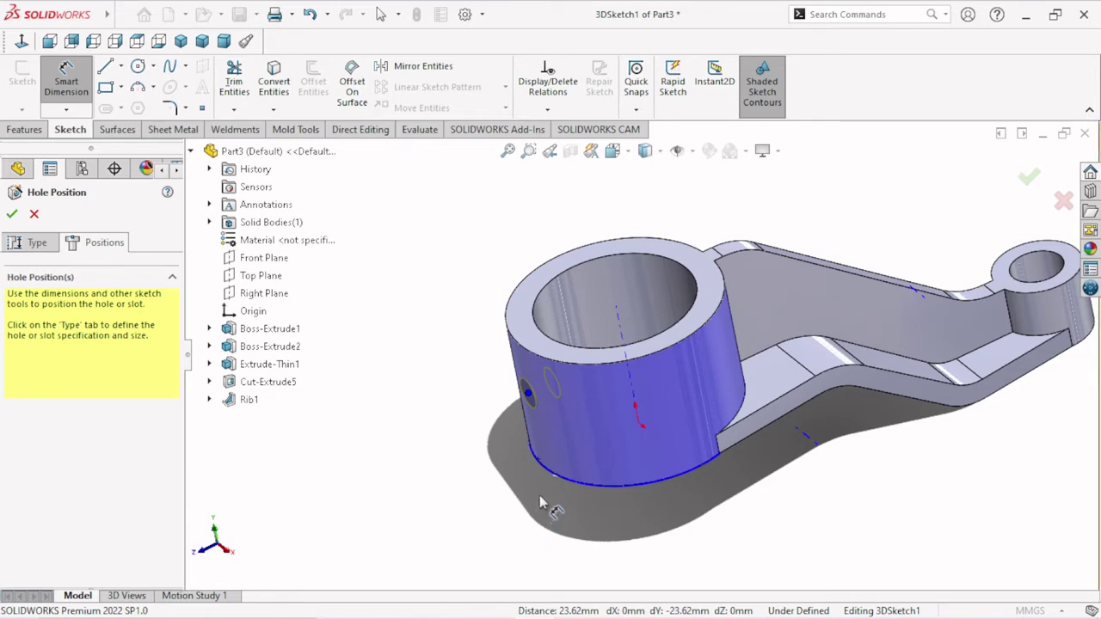
pyautogui.rightClick(535, 497)
pyautogui.click(523, 527)
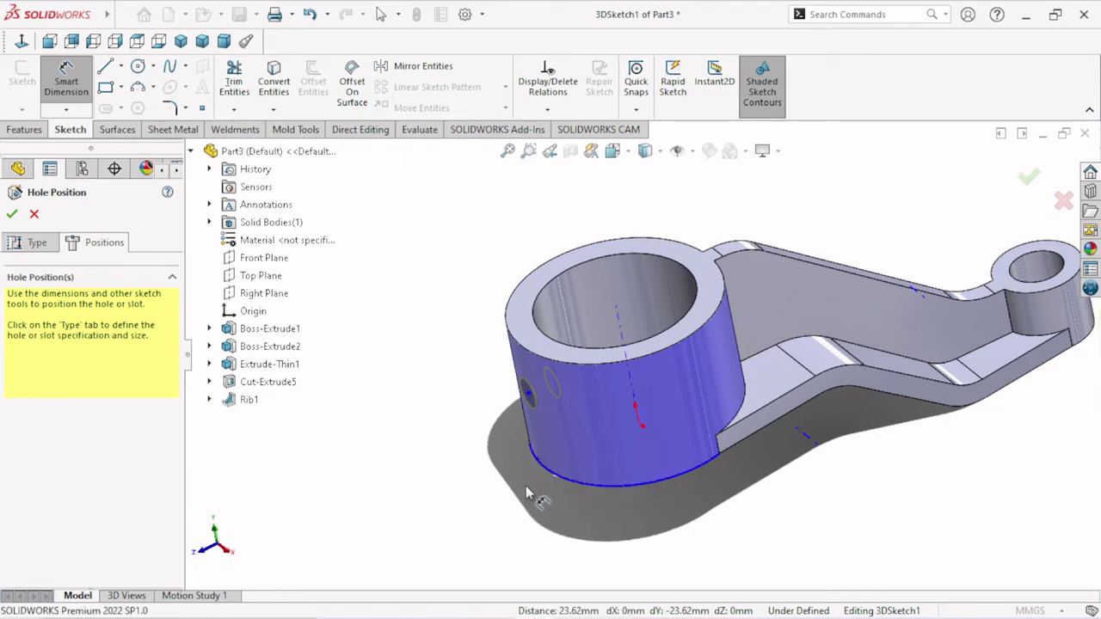
pyautogui.rightClick(530, 490)
pyautogui.click(503, 541)
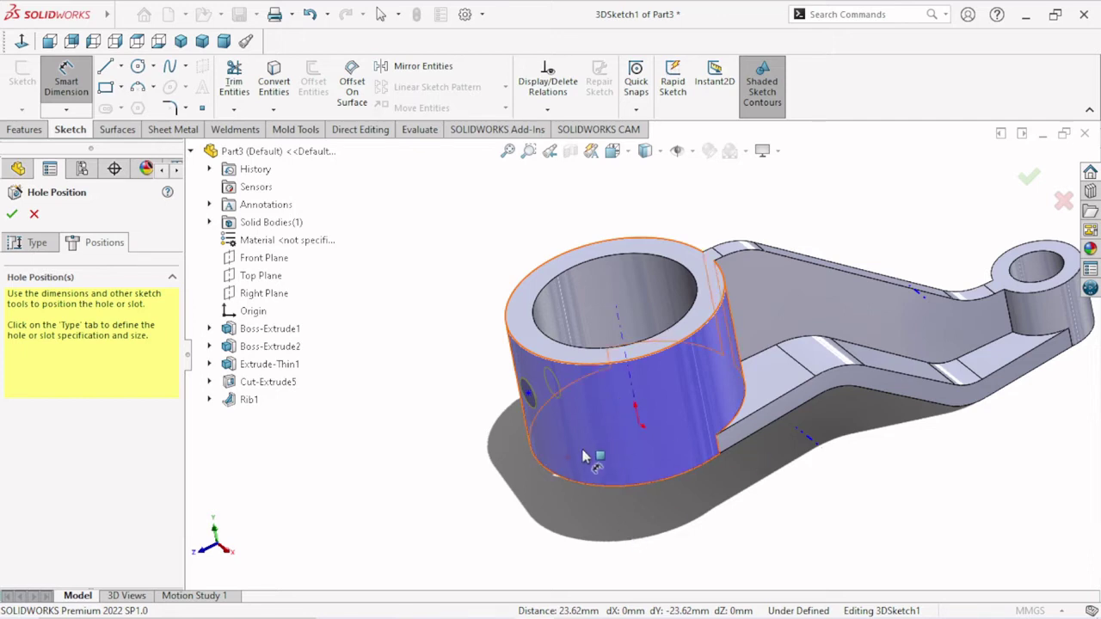
pyautogui.scroll(3, 602, 447)
pyautogui.scroll(-3, 719, 341)
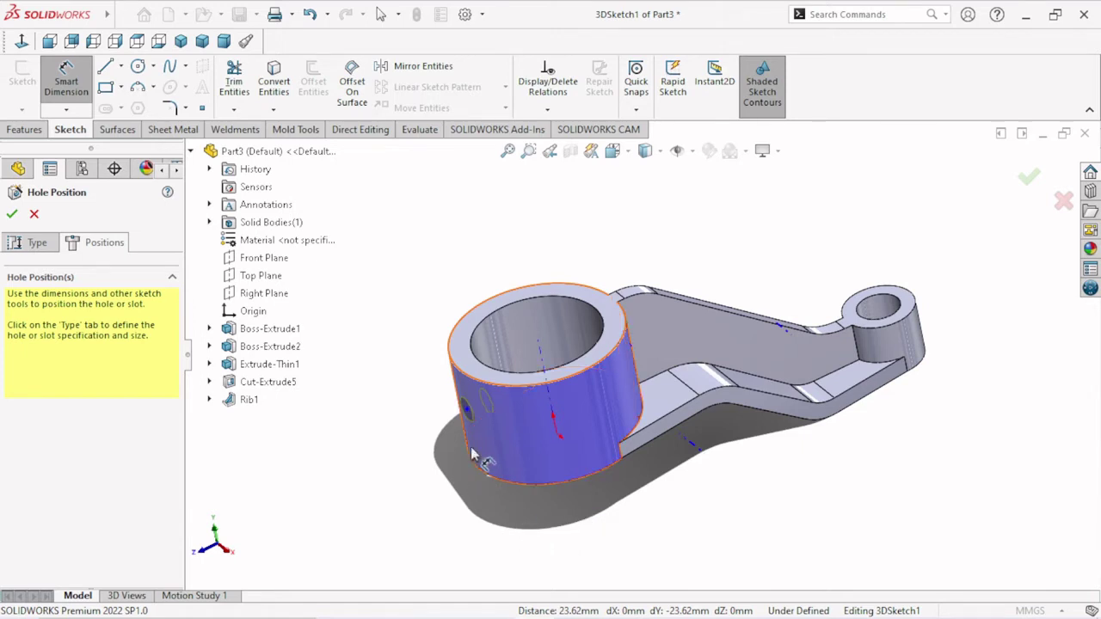
pyautogui.rightClick(497, 466)
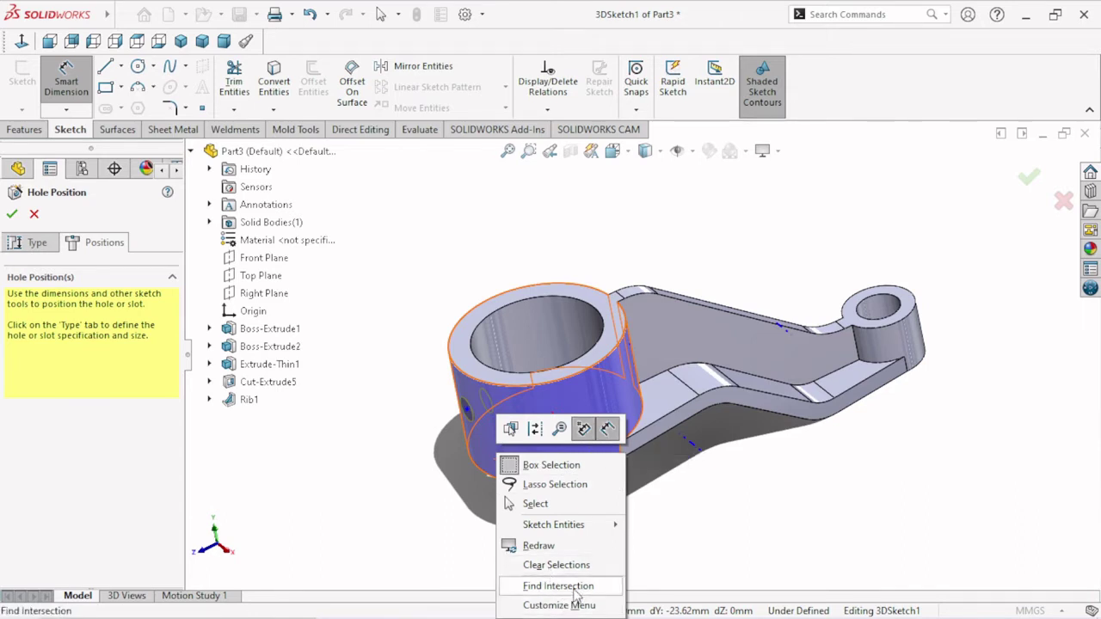
# Dimension the hole point 20 mm from the large boss's top edge
pyautogui.click(535, 545)
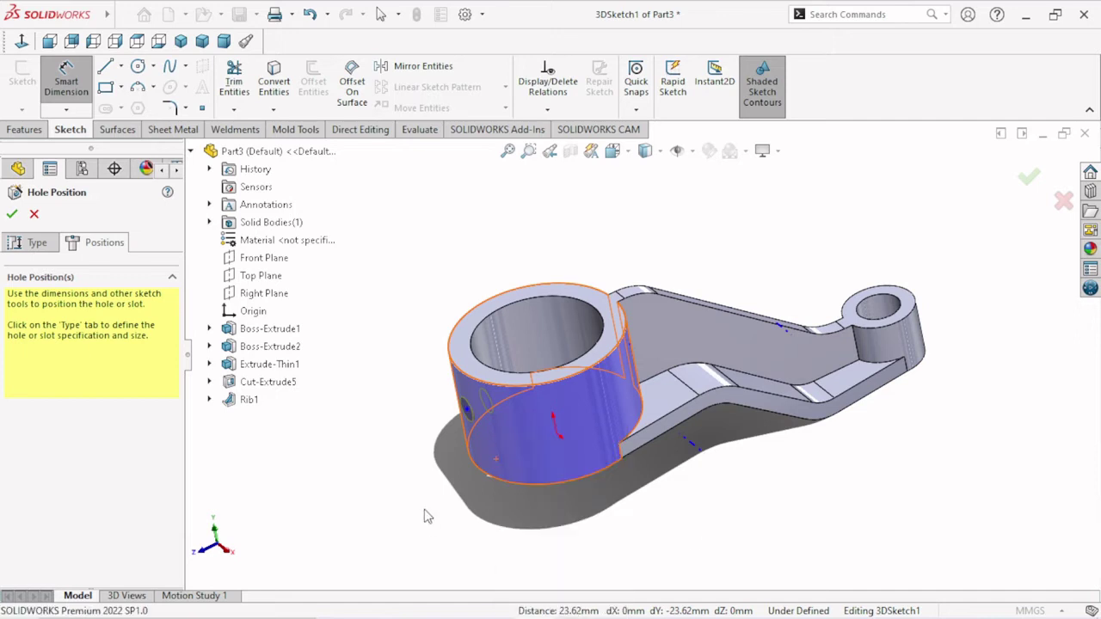
pyautogui.click(466, 410)
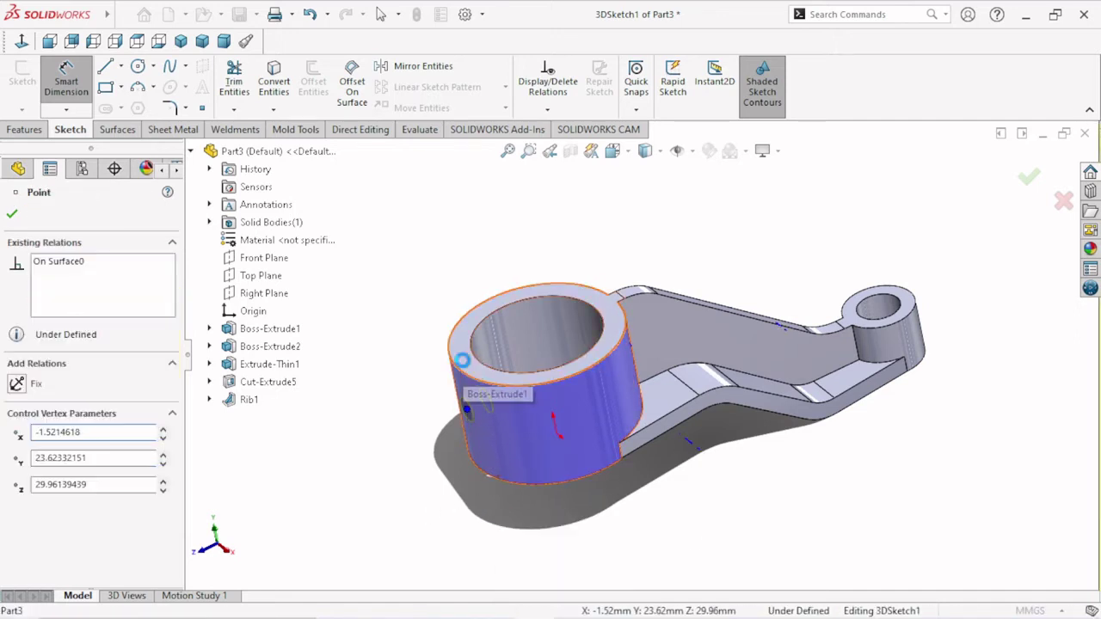
pyautogui.click(450, 372)
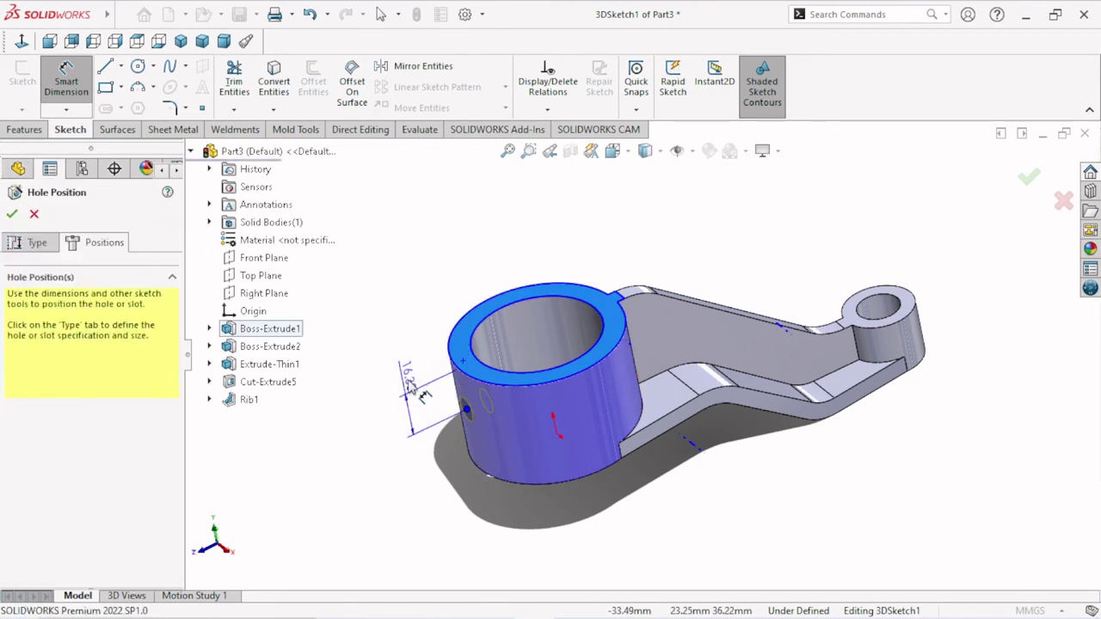
pyautogui.click(416, 391)
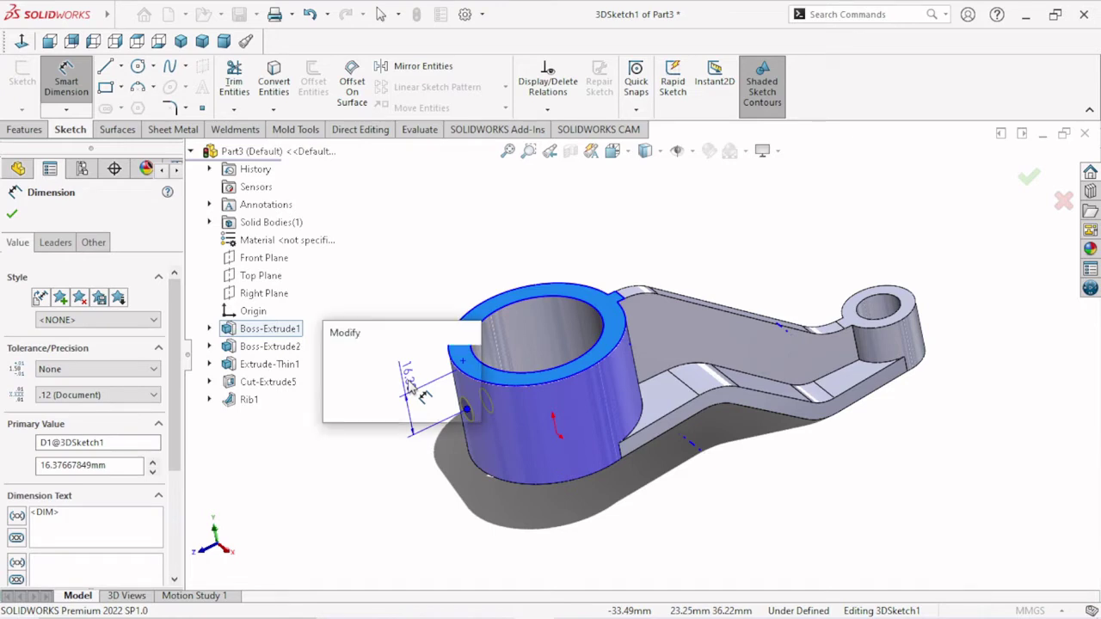
pyautogui.write('20')
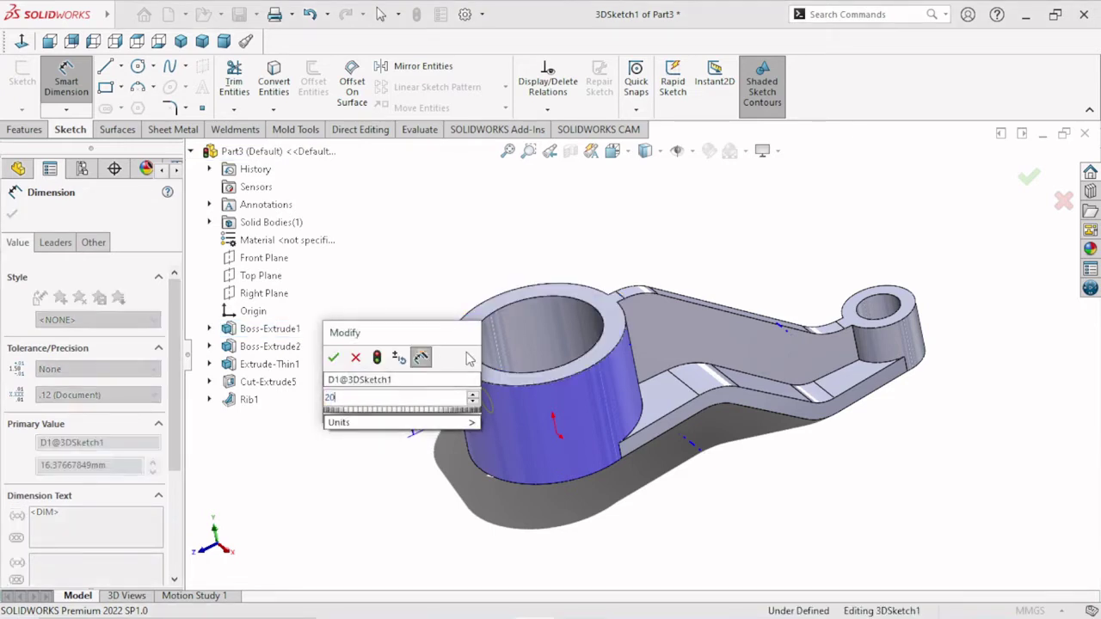
pyautogui.click(331, 357)
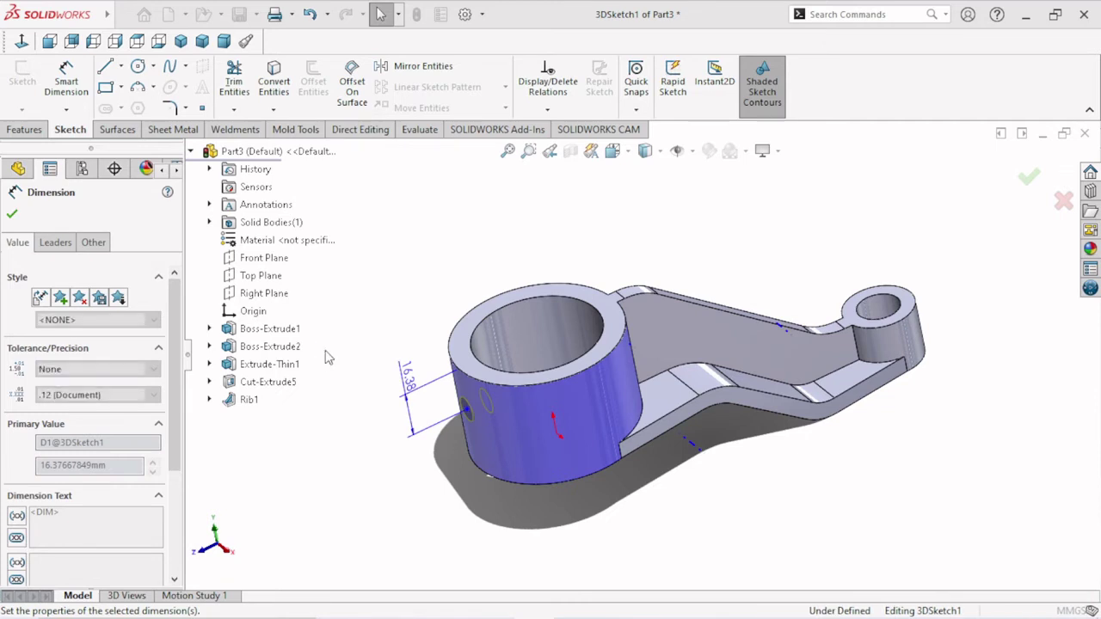
pyautogui.click(14, 215)
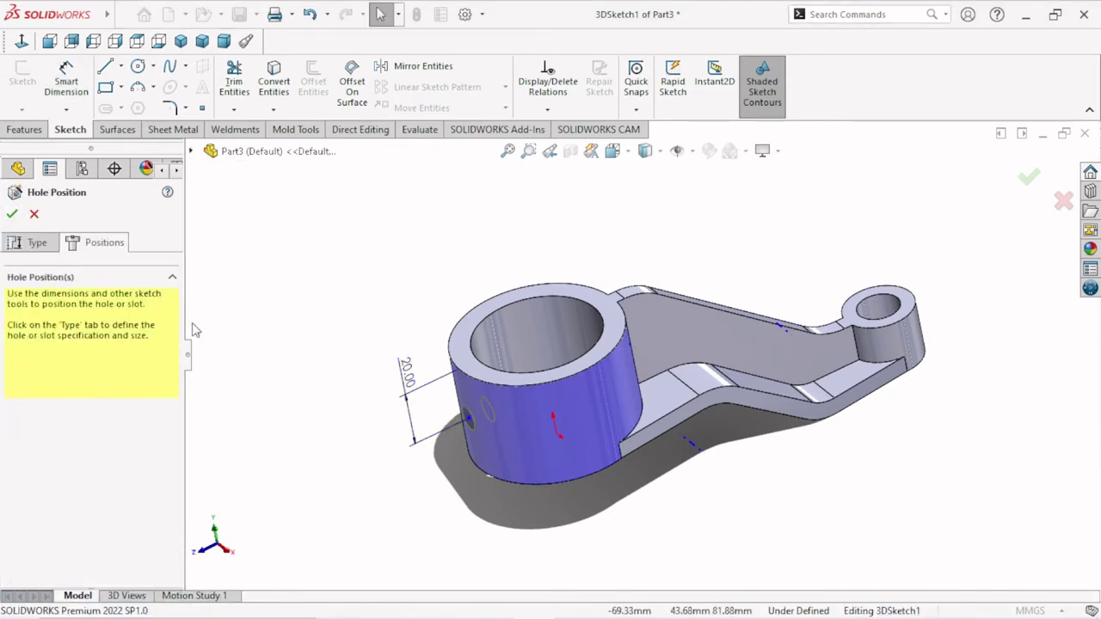
# Create M10x1.25 Tapped Hole1 in the large boss's side and inspect the threaded hole
pyautogui.click(11, 216)
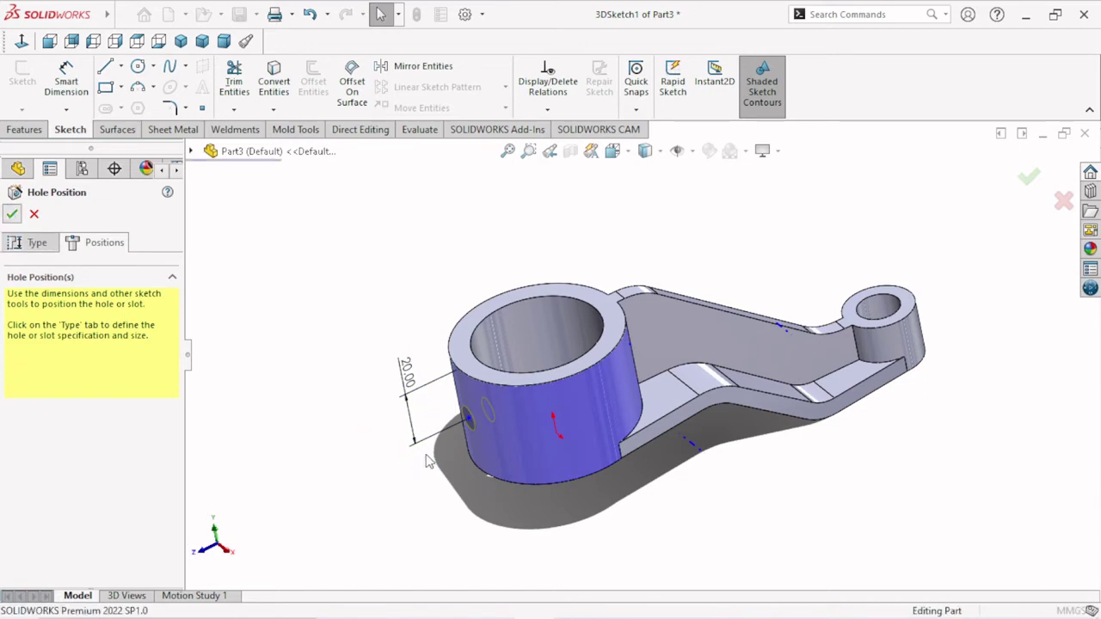
pyautogui.moveTo(428, 465)
pyautogui.mouseDown(button='middle')
pyautogui.moveTo(465, 406)
pyautogui.moveTo(494, 388)
pyautogui.moveTo(487, 376)
pyautogui.moveTo(551, 388)
pyautogui.mouseUp(button='middle')
pyautogui.scroll(-3, 559, 378)
pyautogui.scroll(-4, 516, 387)
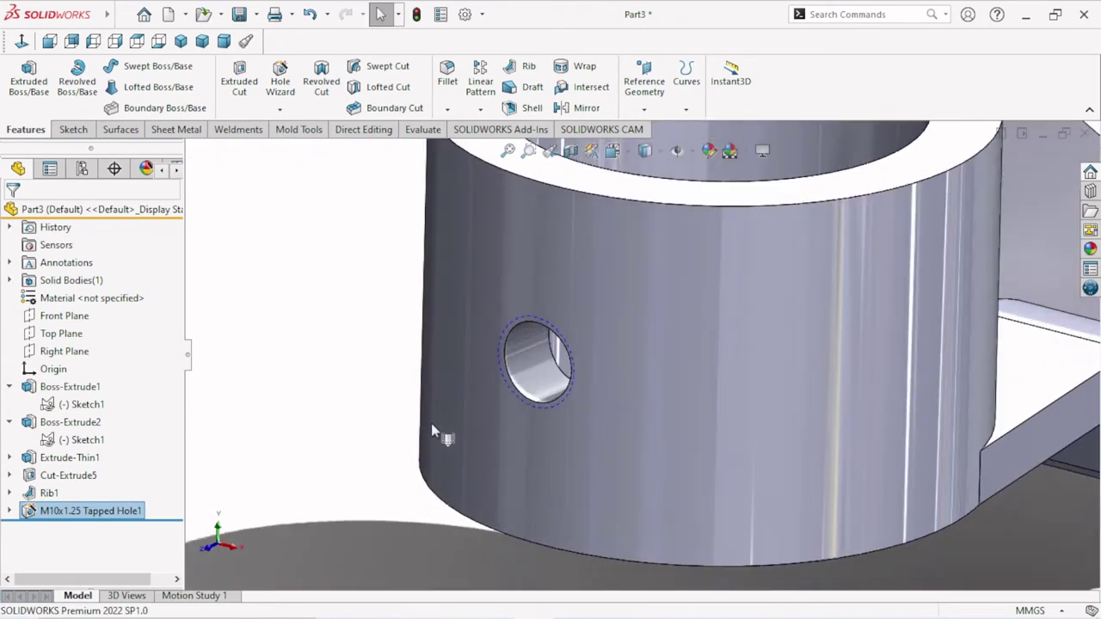
pyautogui.scroll(-1, 521, 391)
pyautogui.scroll(1, 521, 391)
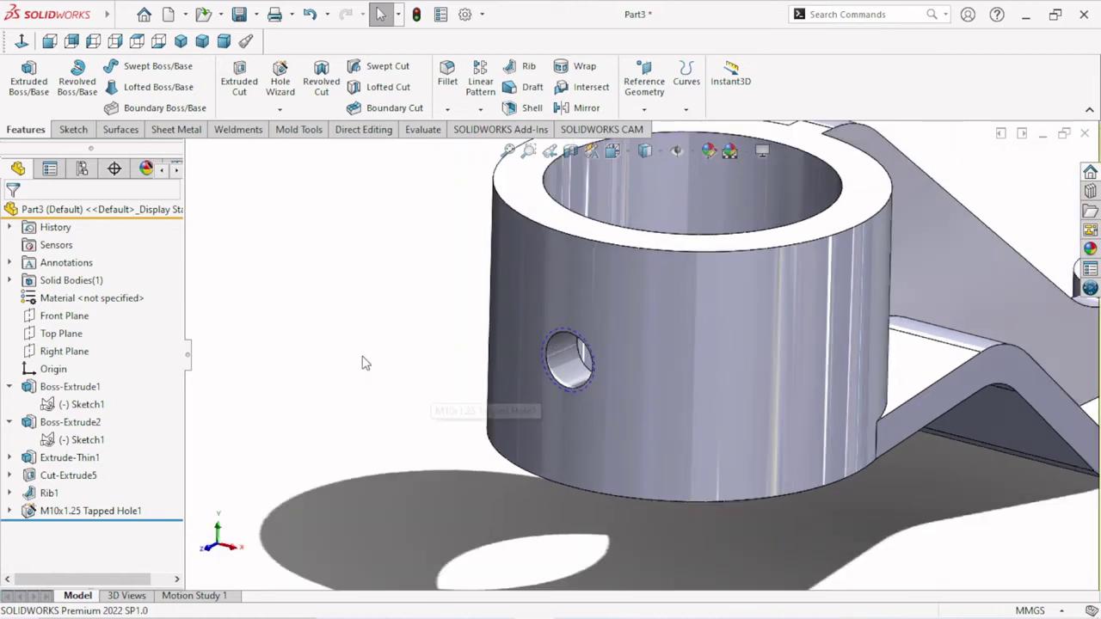
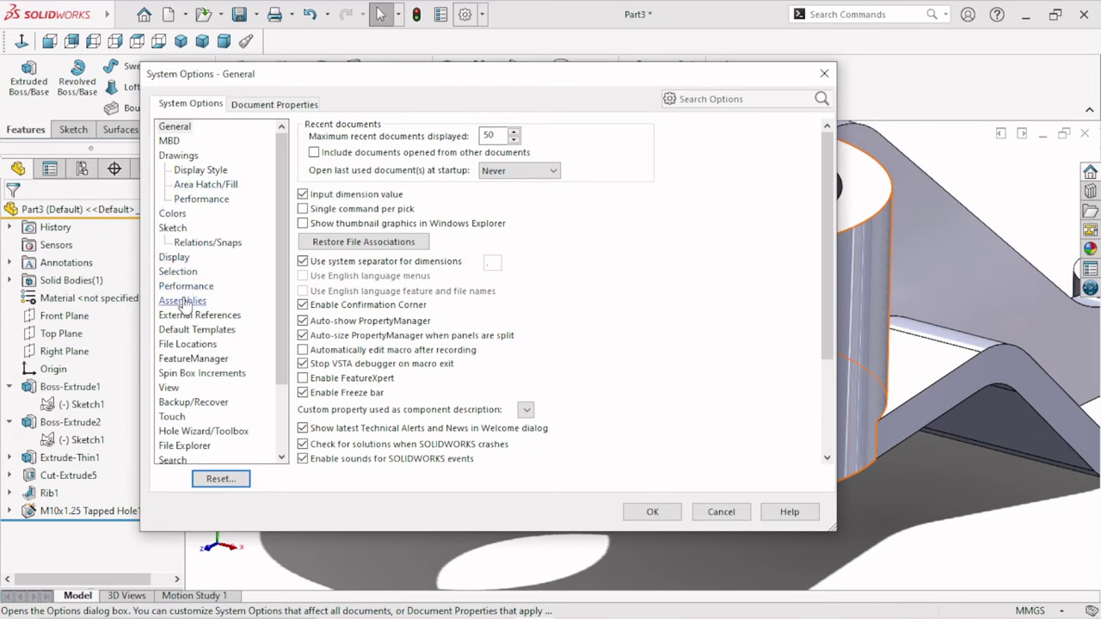
# Enable shaded cosmetic threads in Document Properties > Detailing so the M10x1.25 tapped hole shows its thread
pyautogui.click(253, 105)
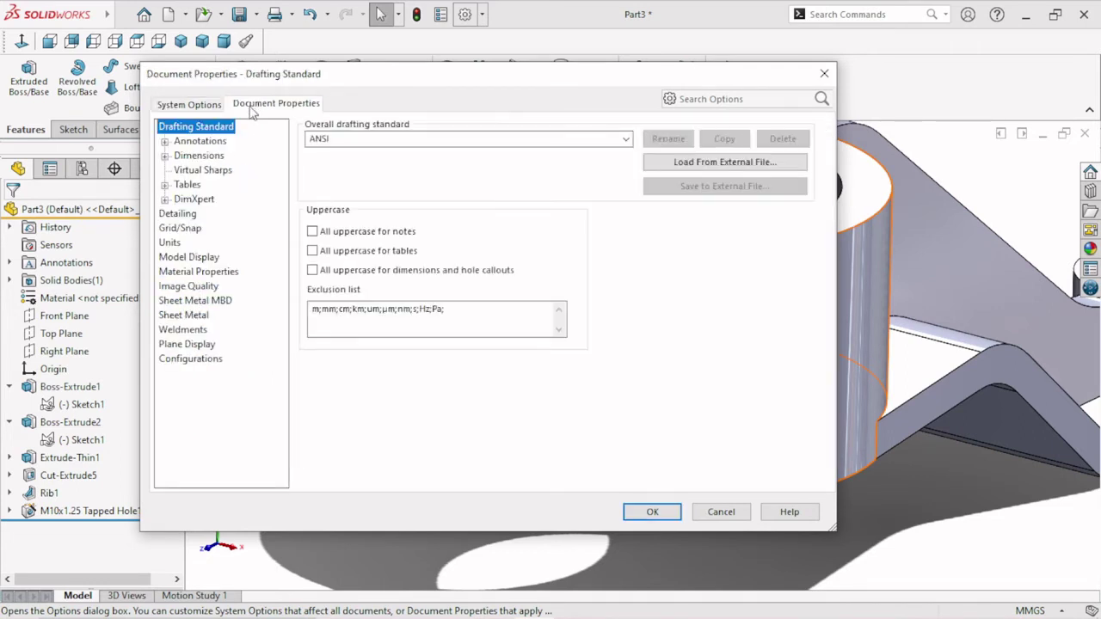
pyautogui.click(178, 214)
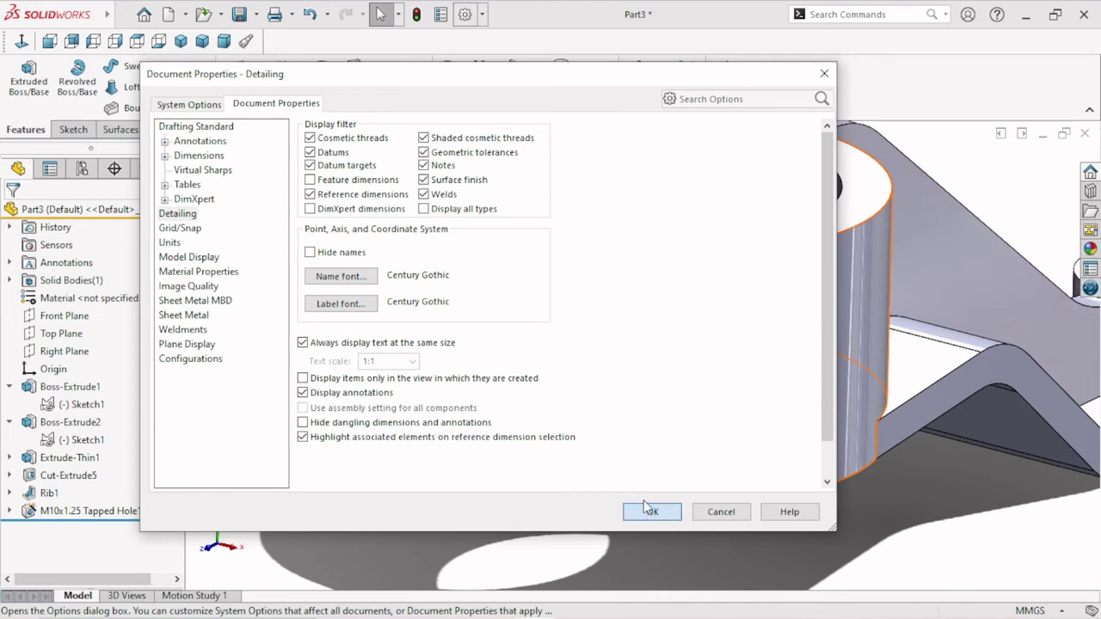
pyautogui.click(647, 508)
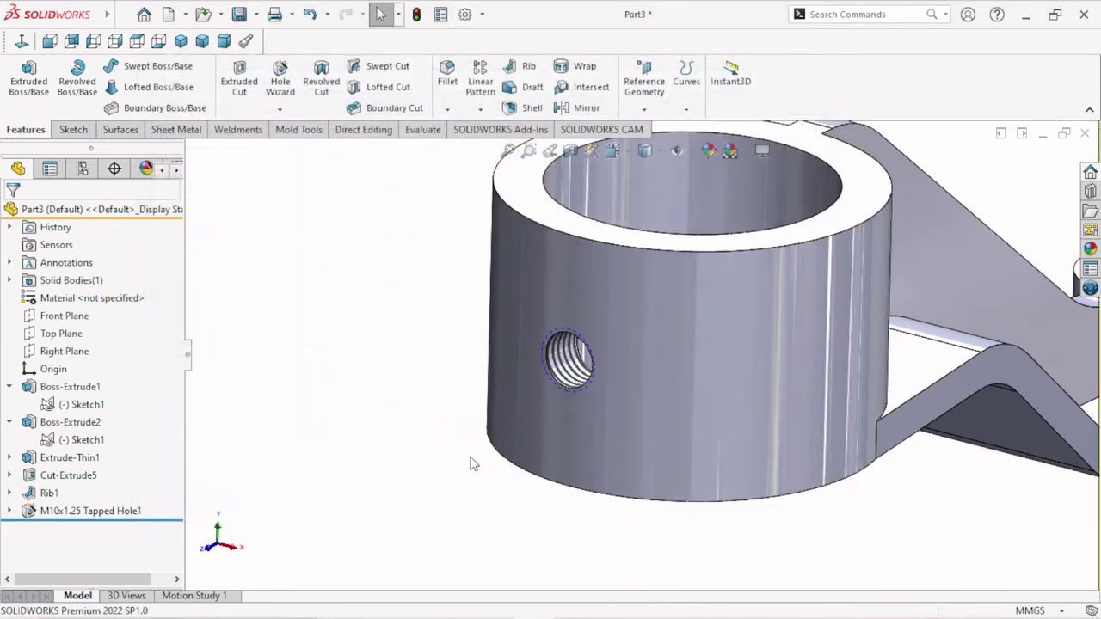
pyautogui.moveTo(405, 407)
pyautogui.mouseDown(button='middle')
pyautogui.moveTo(371, 401)
pyautogui.moveTo(376, 455)
pyautogui.moveTo(528, 374)
pyautogui.mouseUp(button='middle')
pyautogui.scroll(-3, 528, 374)
pyautogui.scroll(-2, 533, 376)
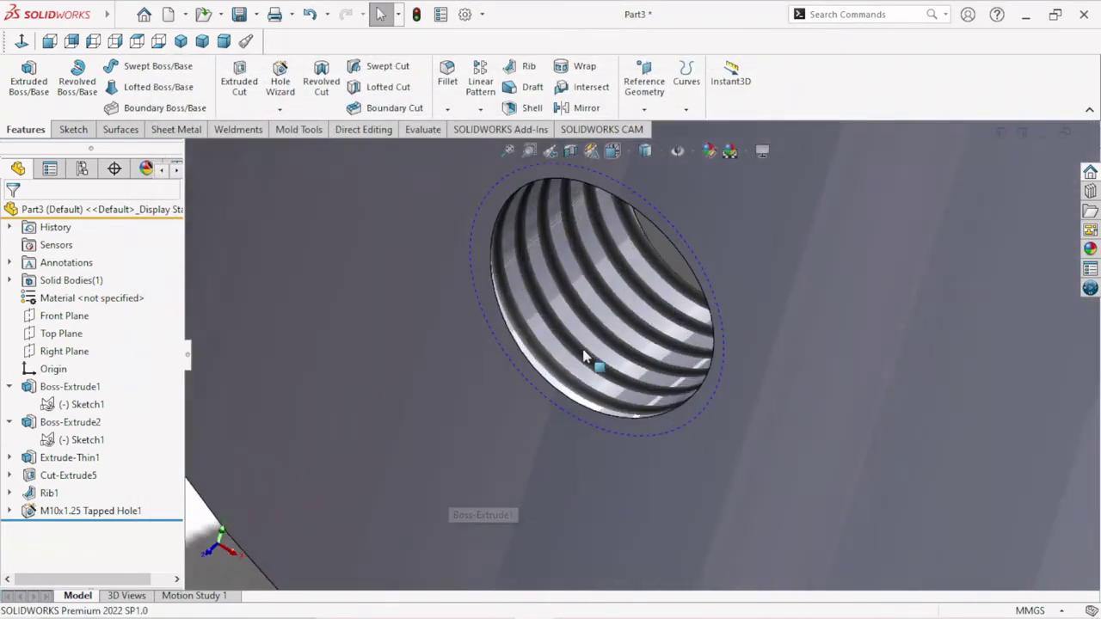
pyautogui.scroll(-1, 539, 378)
pyautogui.scroll(1, 539, 378)
pyautogui.scroll(2, 513, 388)
pyautogui.scroll(3, 508, 398)
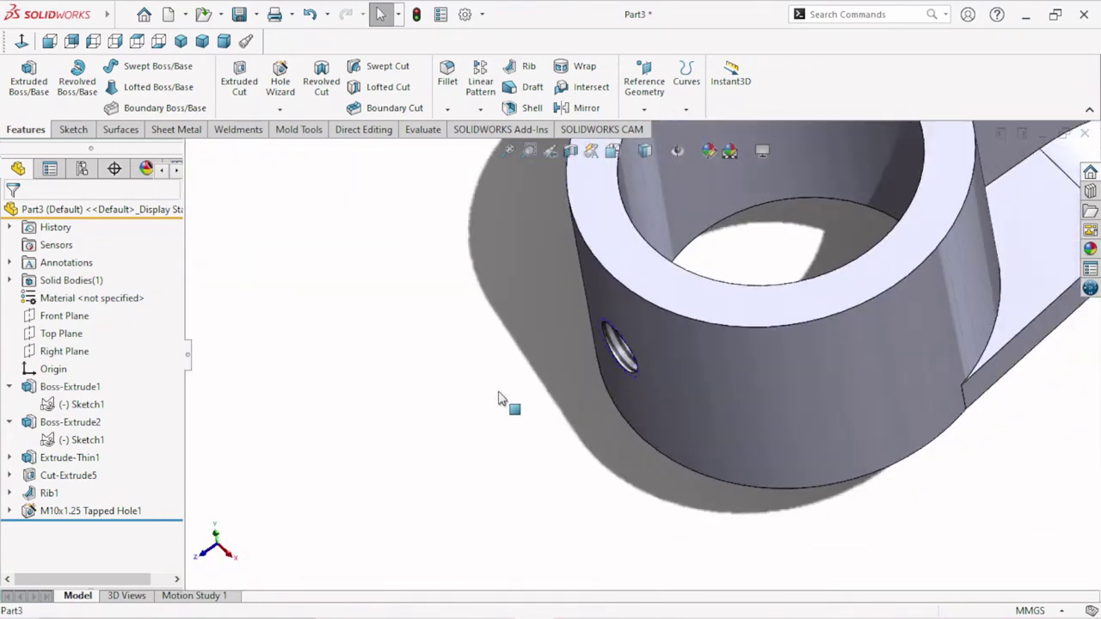
pyautogui.scroll(2, 501, 398)
pyautogui.moveTo(803, 209); pyautogui.dragTo(841, 389, button='middle')
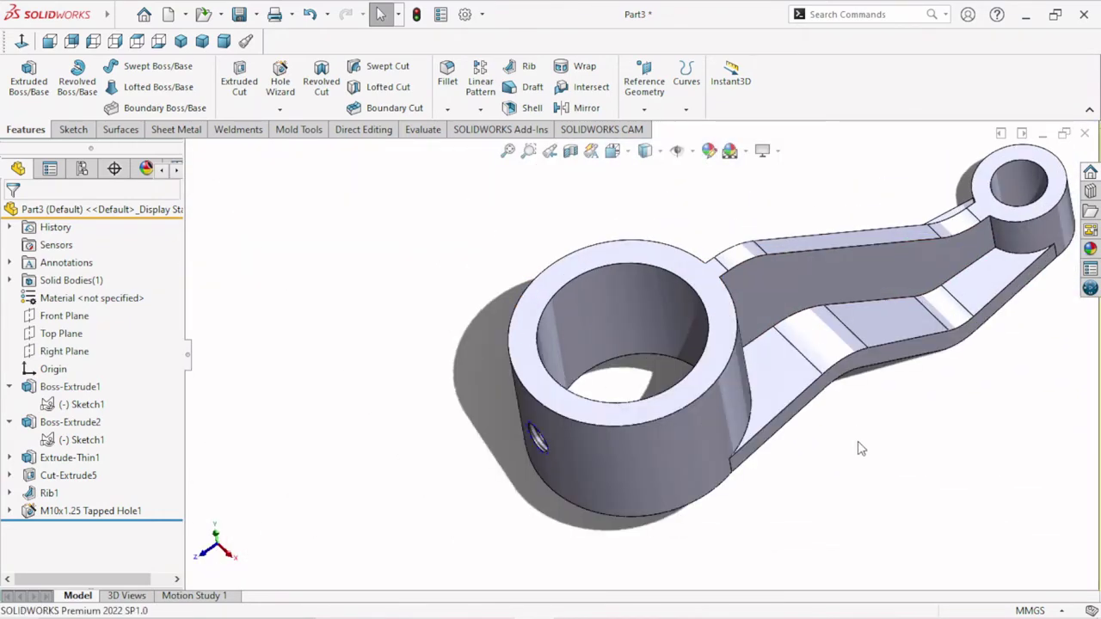
pyautogui.moveTo(860, 447)
pyautogui.mouseDown(button='middle')
pyautogui.moveTo(869, 393)
pyautogui.moveTo(837, 417)
pyautogui.mouseUp(button='middle')
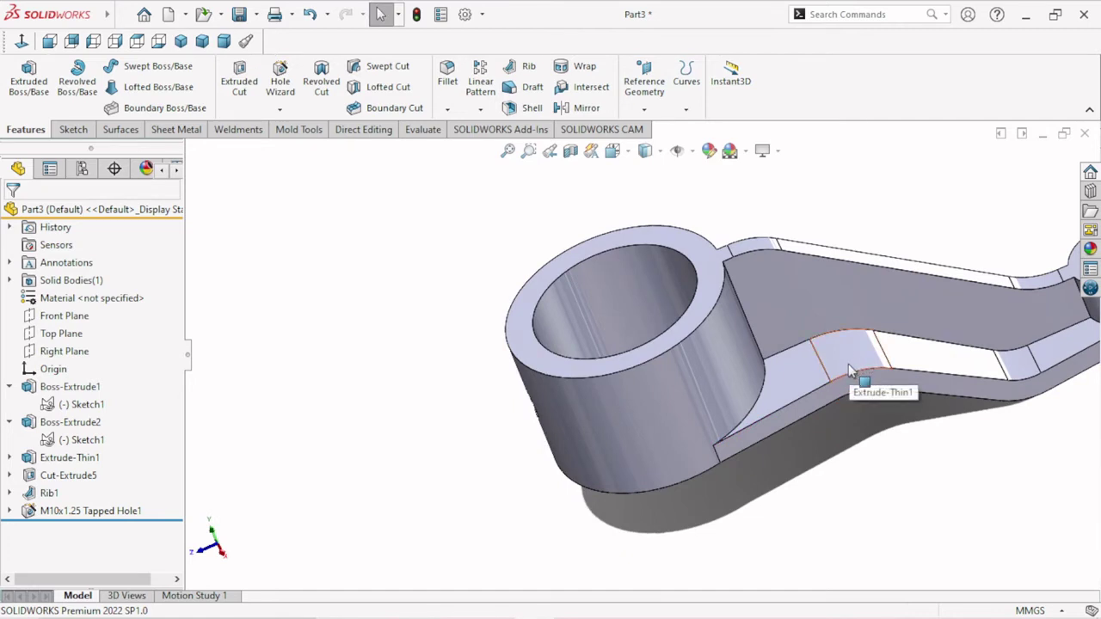
pyautogui.scroll(3, 699, 436)
pyautogui.moveTo(832, 413)
pyautogui.mouseDown(button='middle')
pyautogui.moveTo(913, 312)
pyautogui.moveTo(889, 452)
pyautogui.moveTo(908, 450)
pyautogui.moveTo(909, 430)
pyautogui.mouseUp(button='middle')
pyautogui.scroll(3, 886, 425)
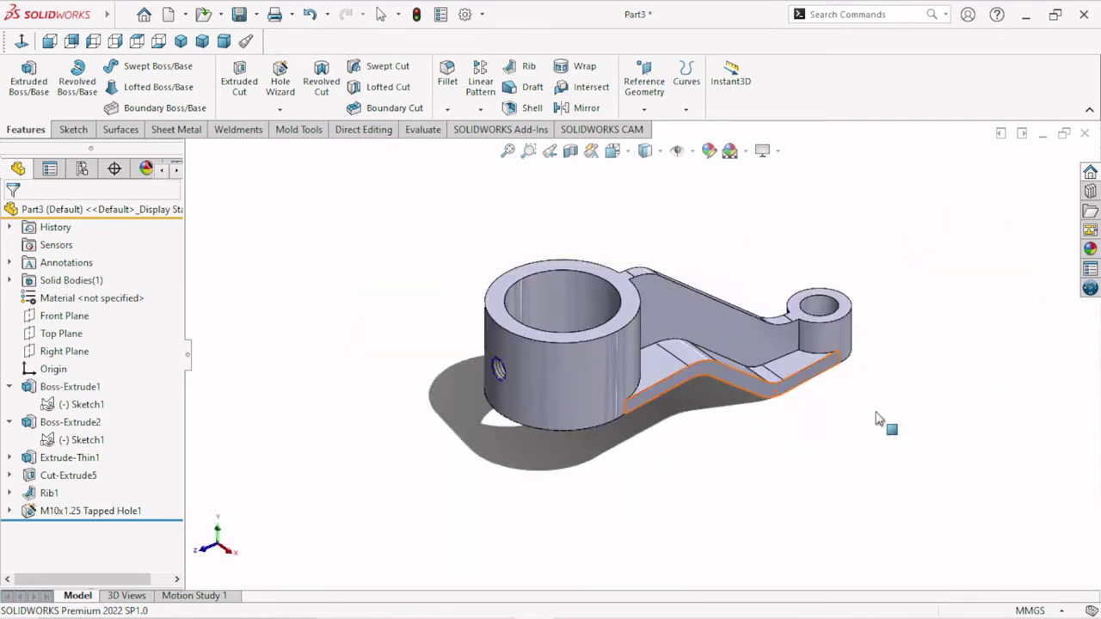
pyautogui.click(60, 334)
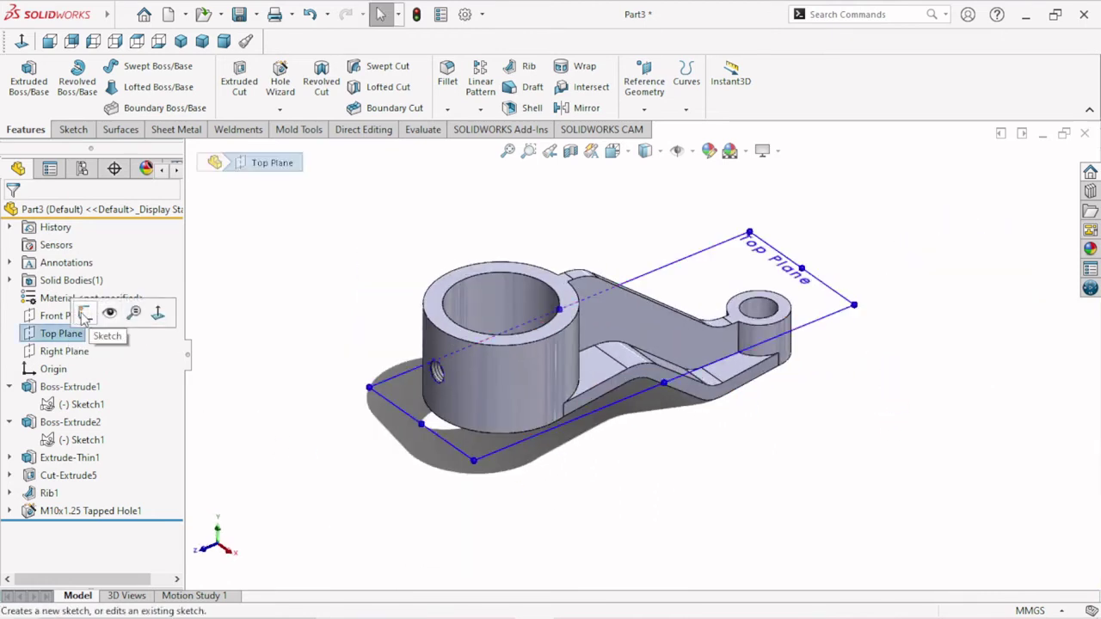
pyautogui.click(84, 315)
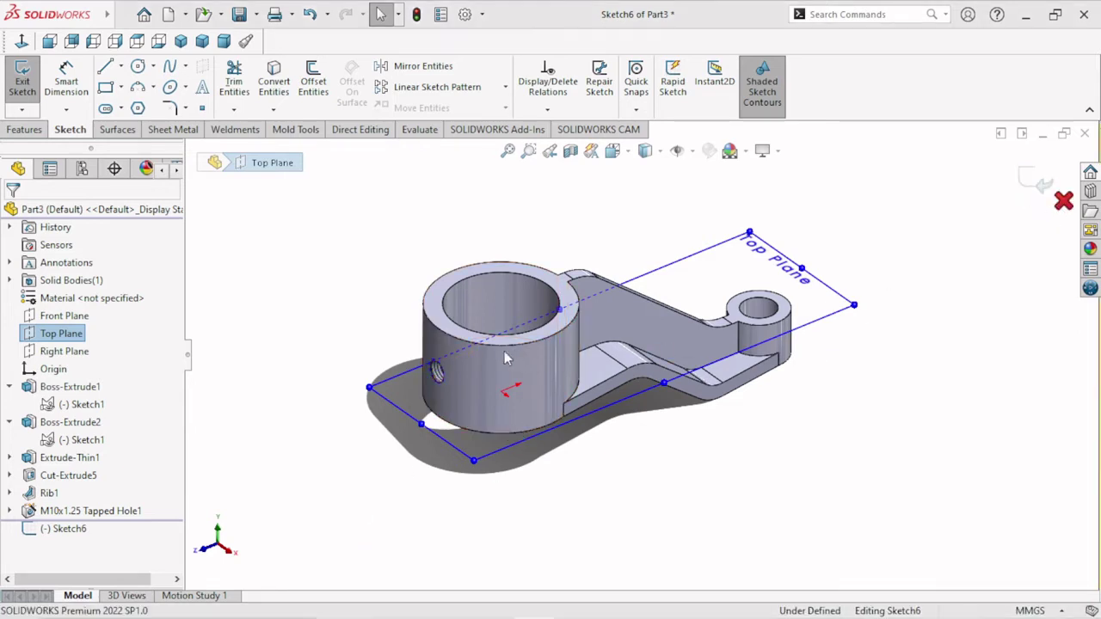
pyautogui.click(574, 325)
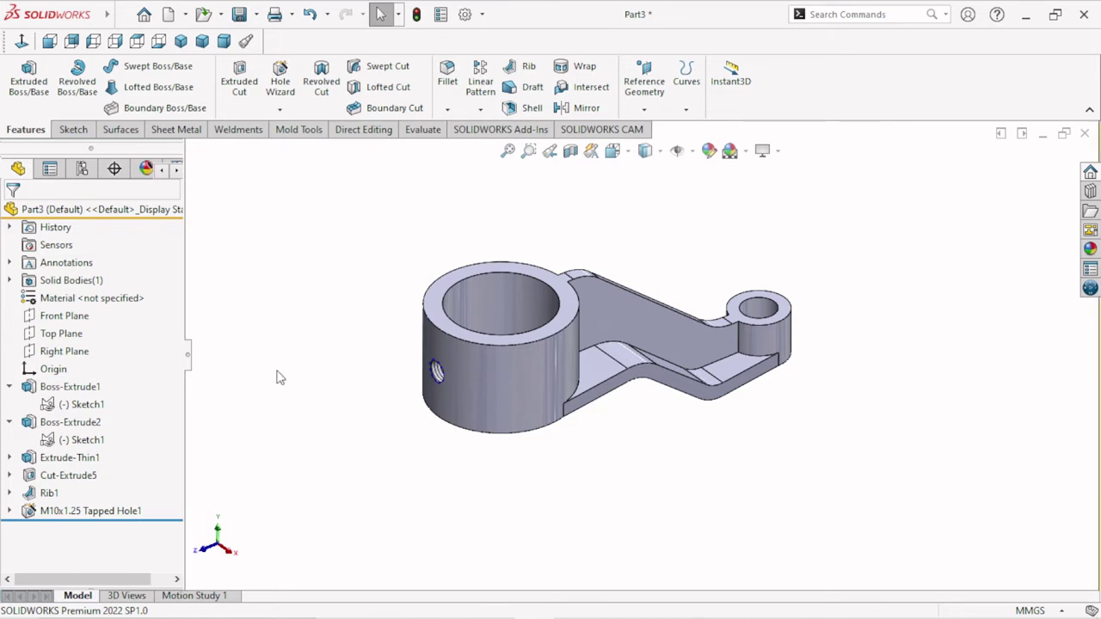
pyautogui.click(72, 335)
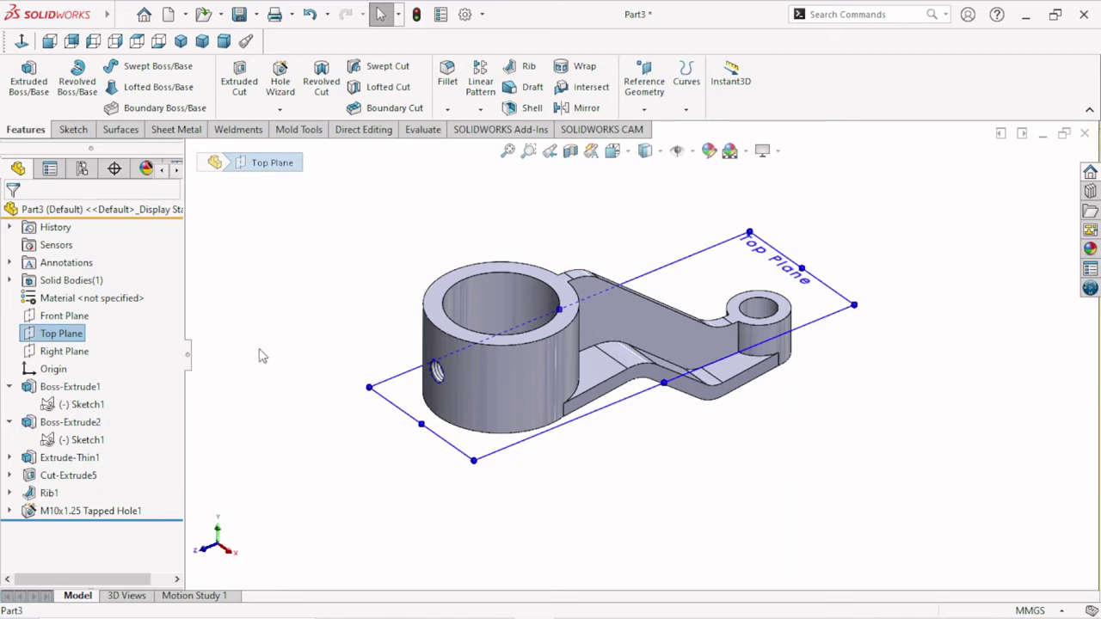
# Enter a 4° DraftXpert angle and pick Top Plane from the flyout tree as neutral plane
pyautogui.click(263, 189)
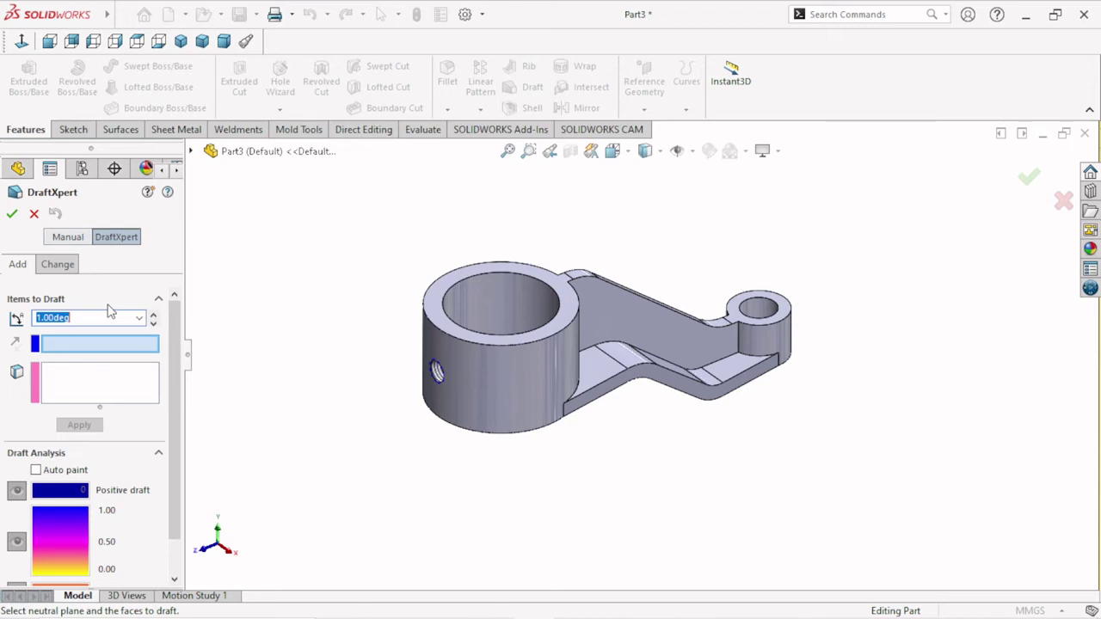
pyautogui.write('4')
pyautogui.press('Return')
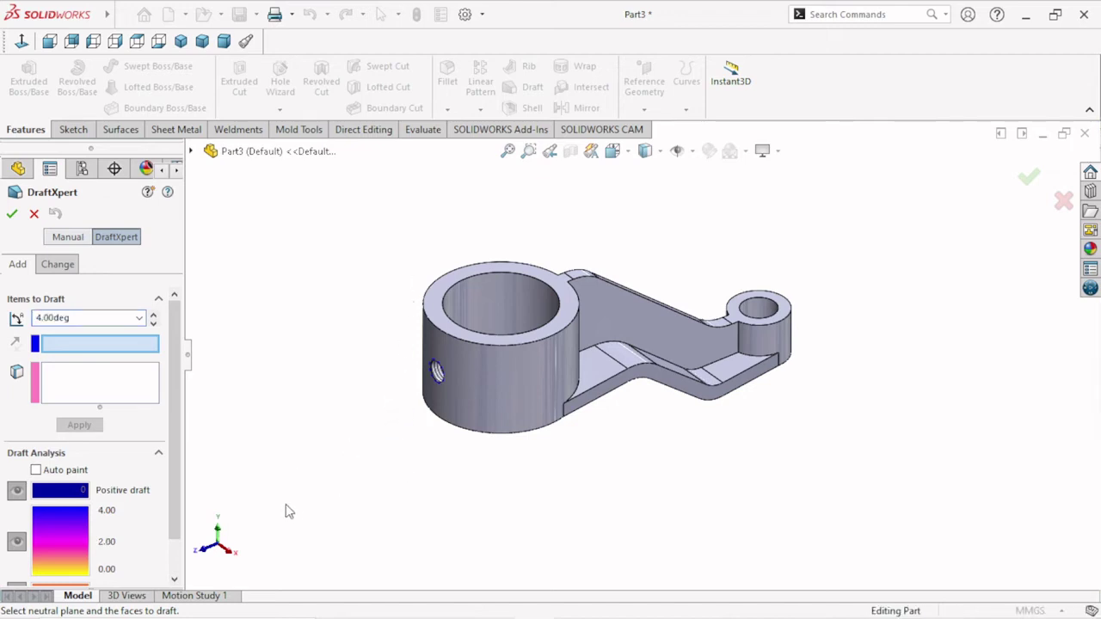
pyautogui.click(191, 151)
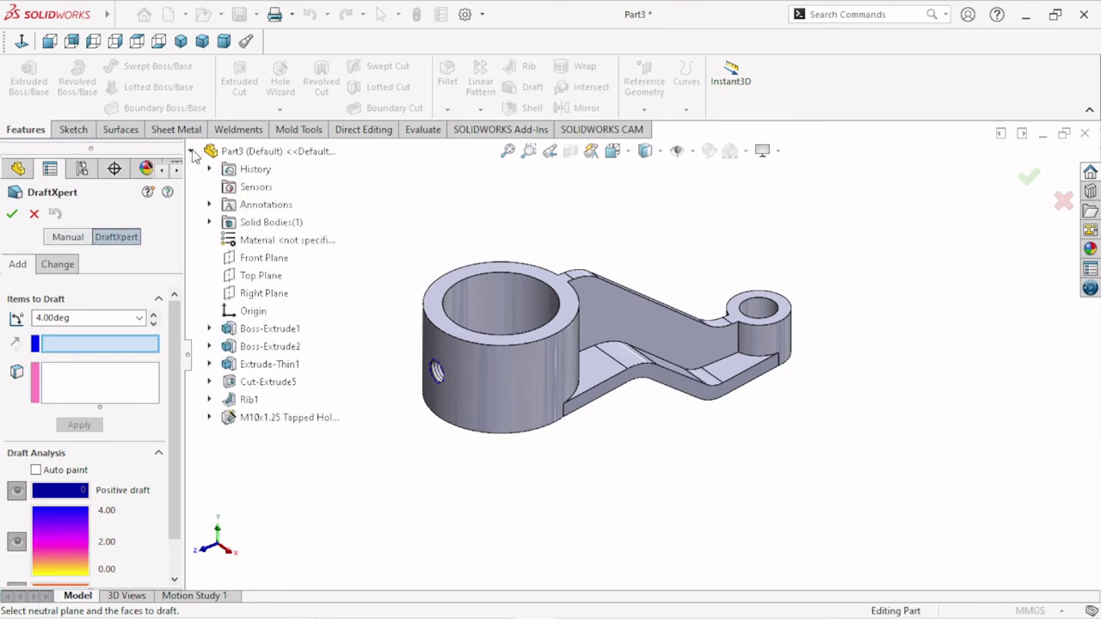
pyautogui.click(254, 280)
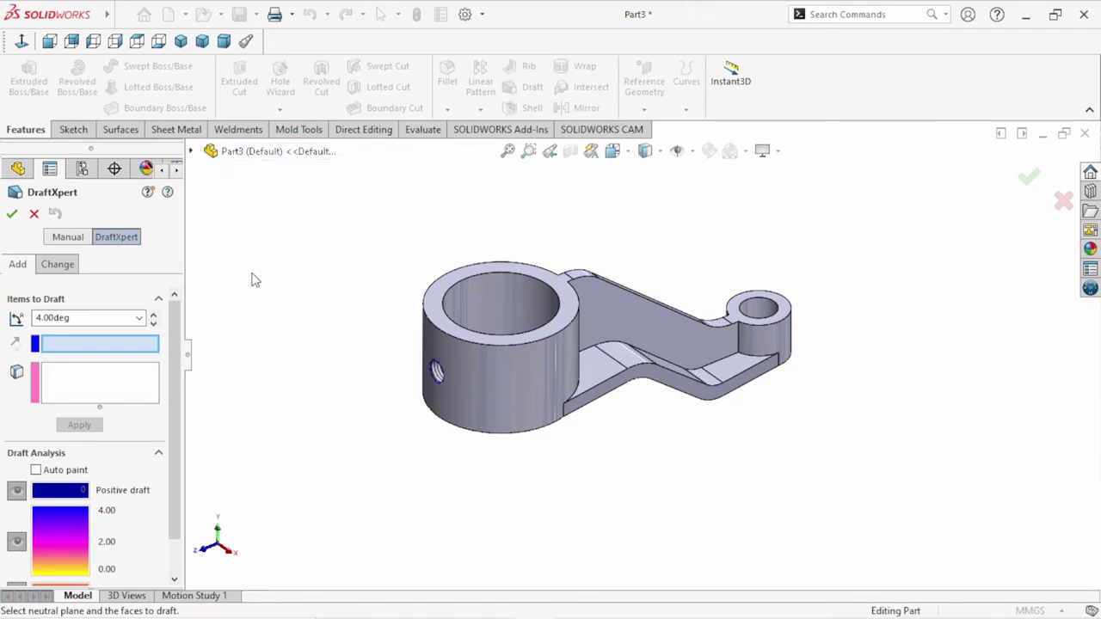
pyautogui.click(191, 150)
pyautogui.click(254, 280)
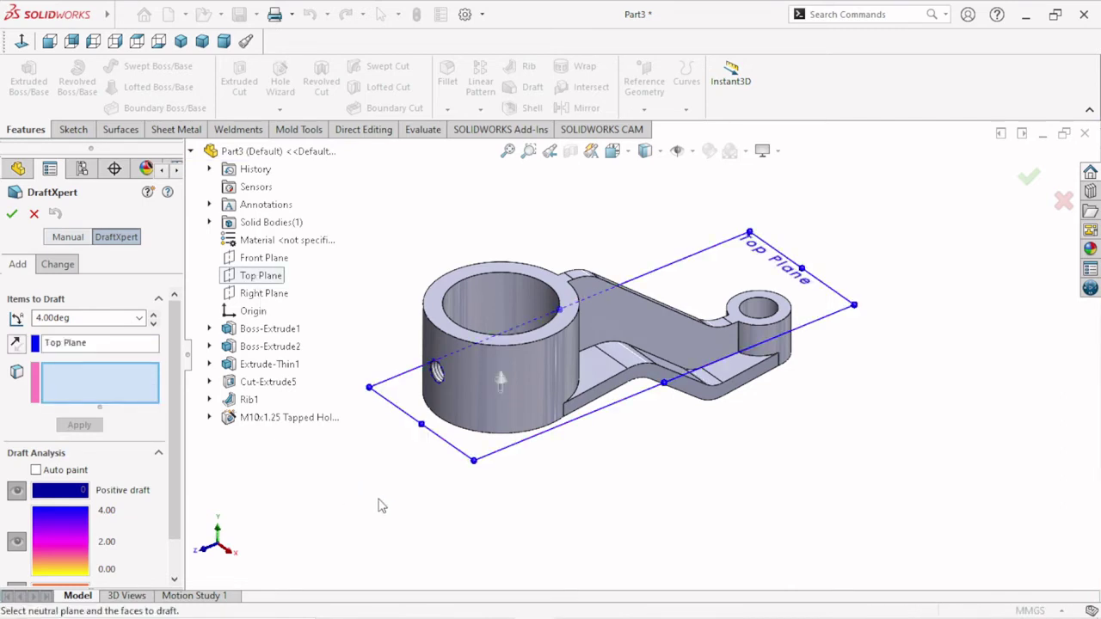
# Add the large cylinder's outer face, the arm's sloped side and the small boss face to the draft
pyautogui.moveTo(625, 514); pyautogui.dragTo(601, 296, button='middle')
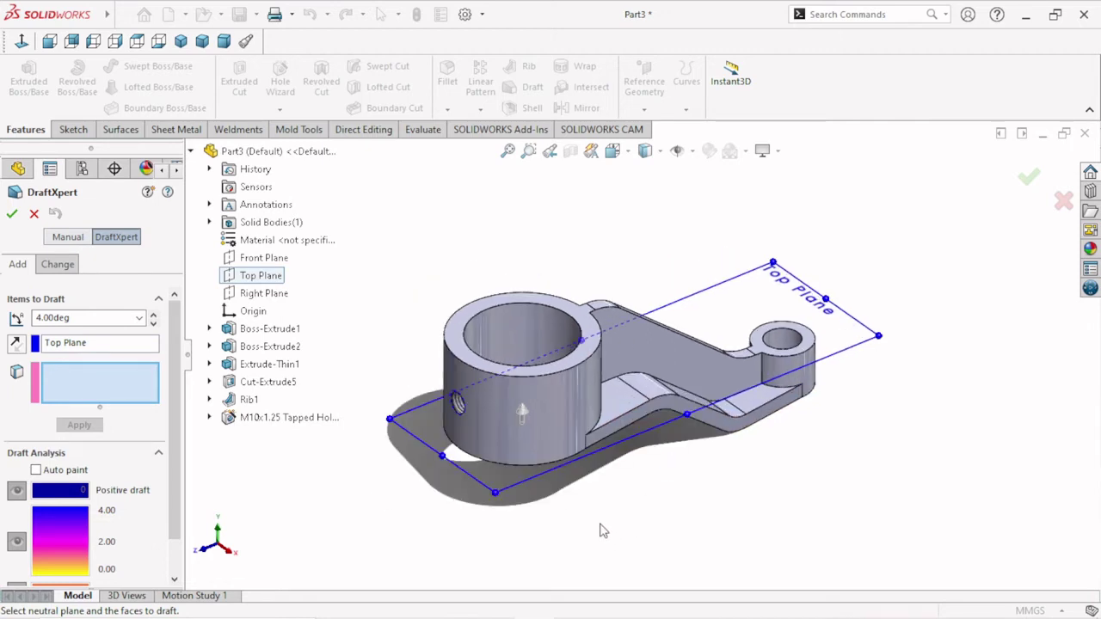
pyautogui.rightClick(524, 465)
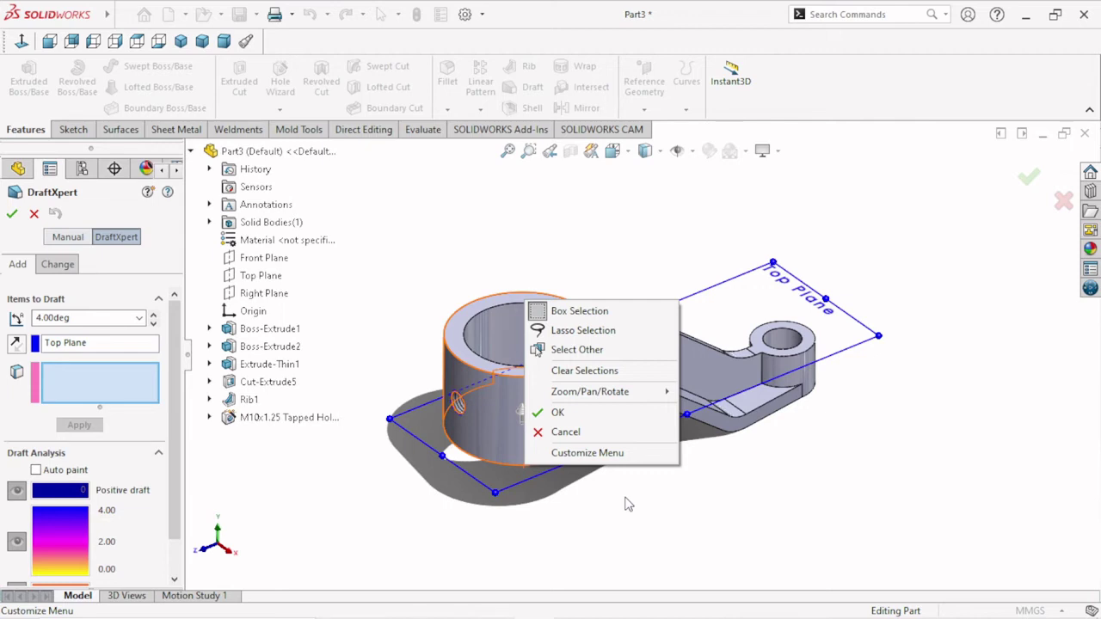
pyautogui.click(625, 504)
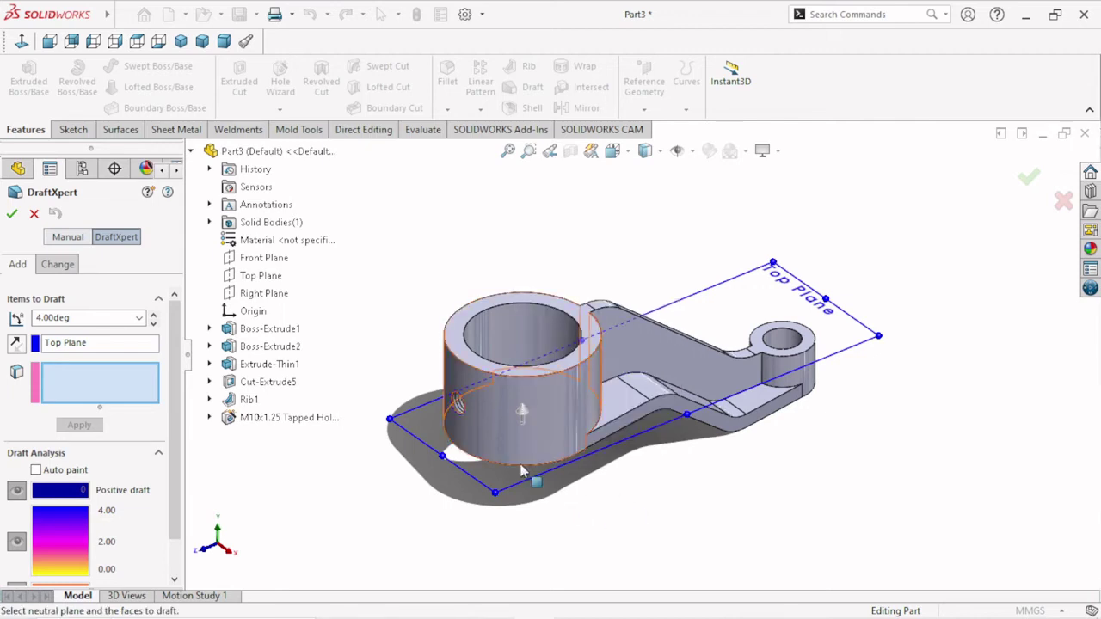
pyautogui.click(520, 465)
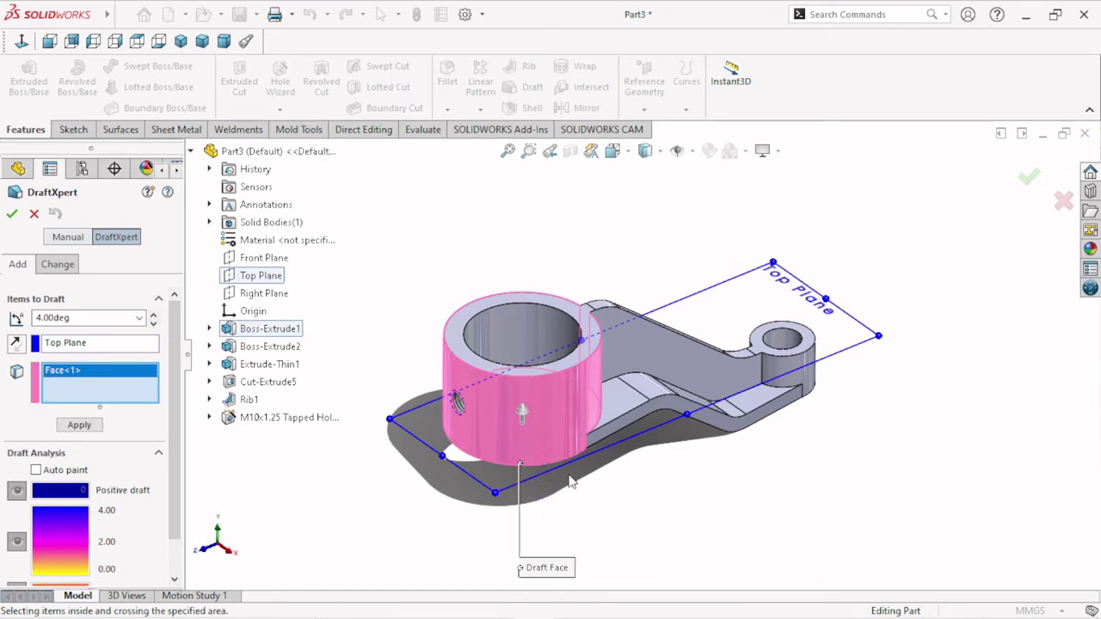
pyautogui.click(628, 426)
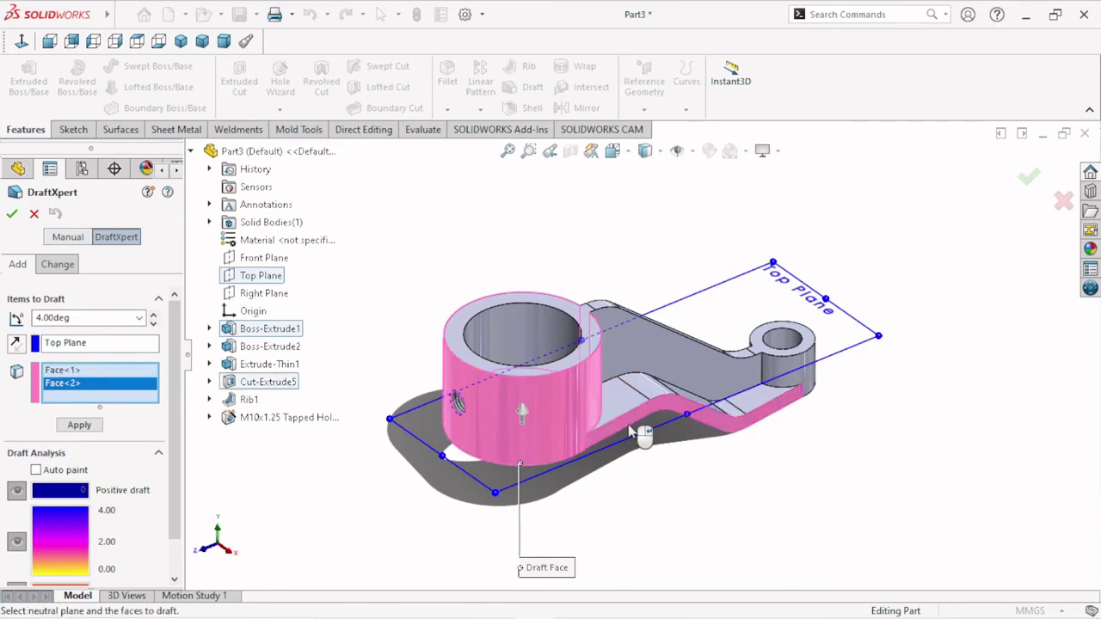
pyautogui.click(808, 397)
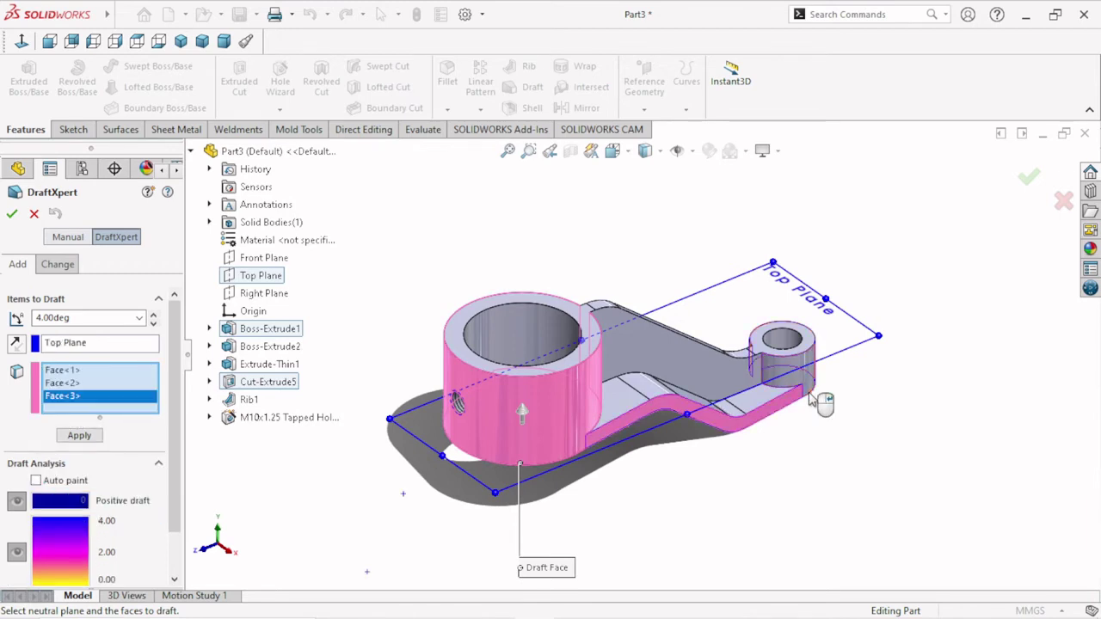
pyautogui.scroll(-2, 726, 432)
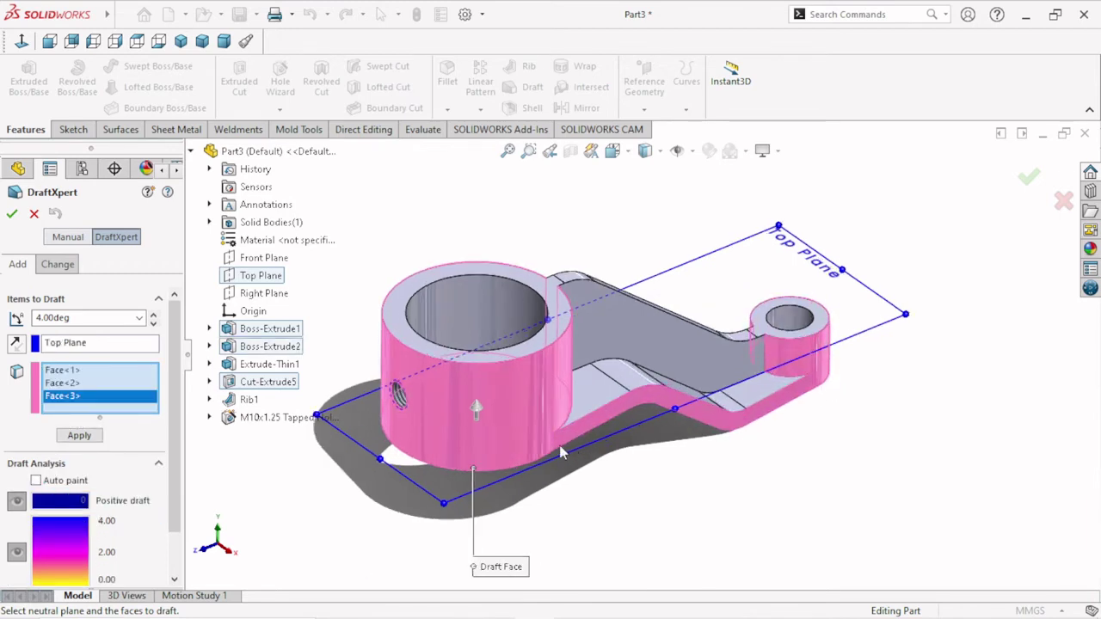
pyautogui.moveTo(597, 406)
pyautogui.mouseDown(button='middle')
pyautogui.moveTo(564, 398)
pyautogui.moveTo(580, 462)
pyautogui.moveTo(617, 472)
pyautogui.mouseUp(button='middle')
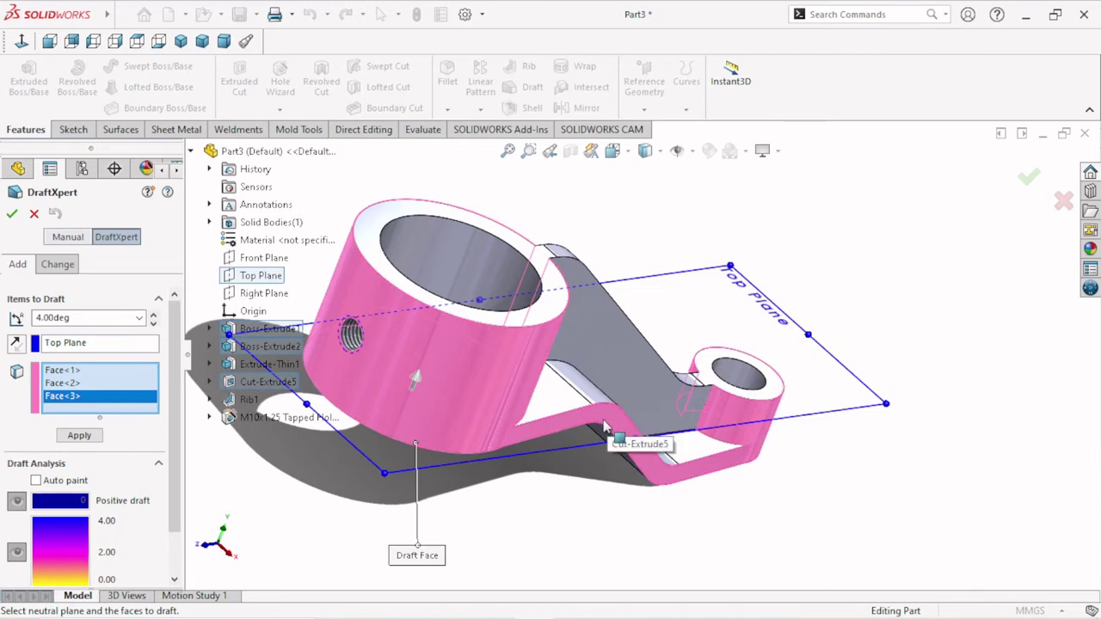
# Add two rib faces and the arm's top face, check the drafted faces, and apply Draft1
pyautogui.click(568, 264)
pyautogui.moveTo(651, 254)
pyautogui.mouseDown(button='middle')
pyautogui.moveTo(548, 371)
pyautogui.moveTo(563, 370)
pyautogui.mouseUp(button='middle')
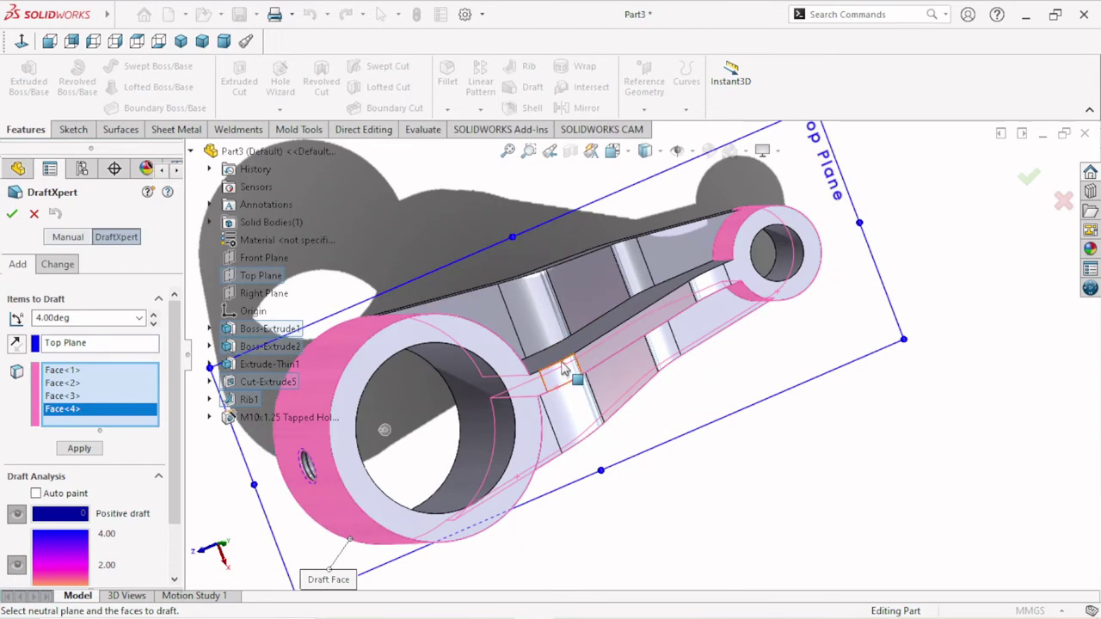
pyautogui.click(566, 364)
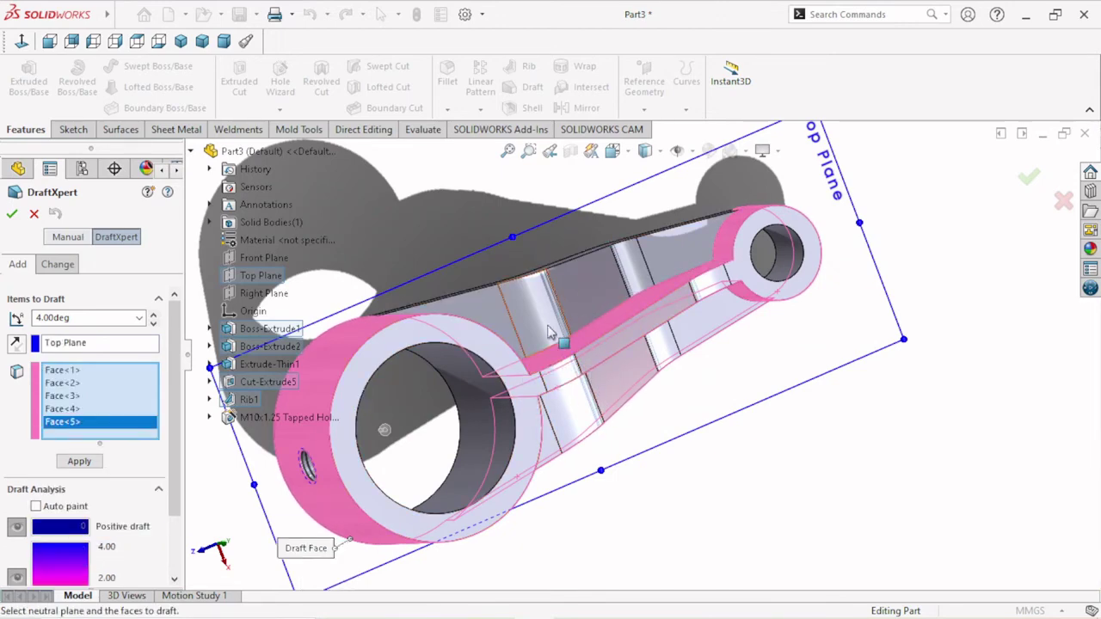
pyautogui.moveTo(560, 361); pyautogui.dragTo(578, 355, button='middle')
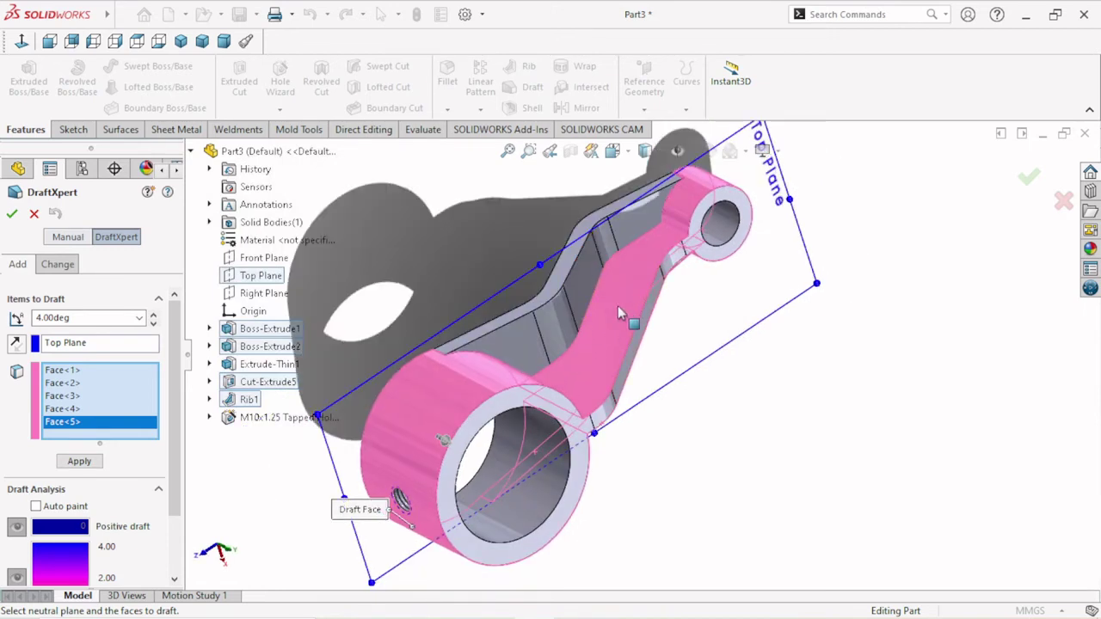
pyautogui.click(553, 303)
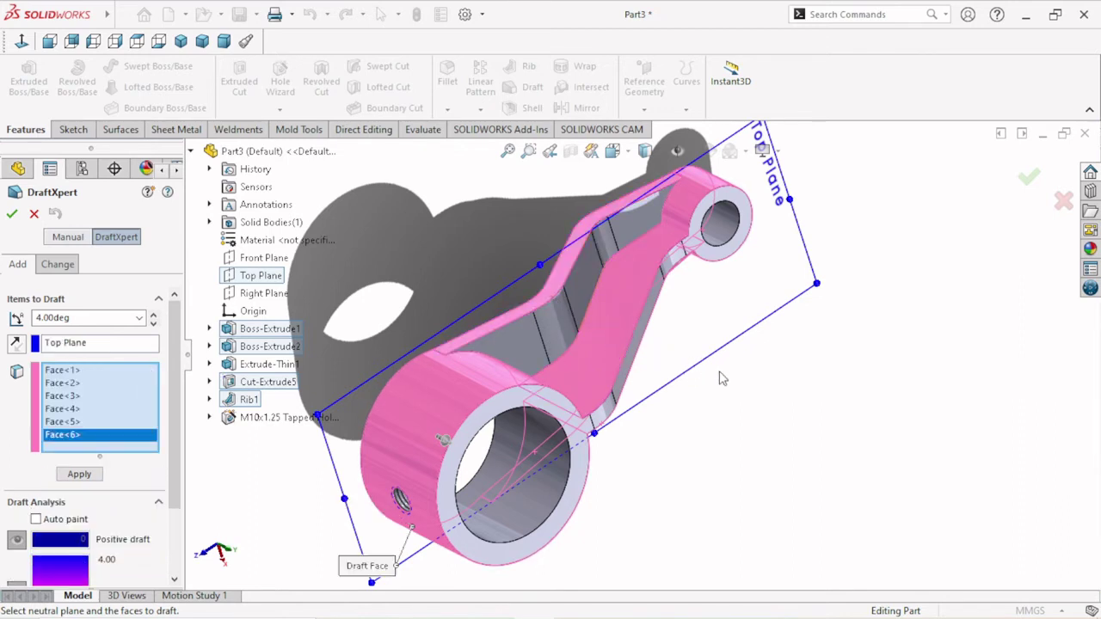
pyautogui.scroll(3, 713, 381)
pyautogui.moveTo(656, 432)
pyautogui.mouseDown(button='middle')
pyautogui.moveTo(631, 239)
pyautogui.moveTo(679, 194)
pyautogui.moveTo(713, 210)
pyautogui.moveTo(739, 200)
pyautogui.moveTo(568, 421)
pyautogui.moveTo(605, 258)
pyautogui.moveTo(665, 215)
pyautogui.mouseUp(button='middle')
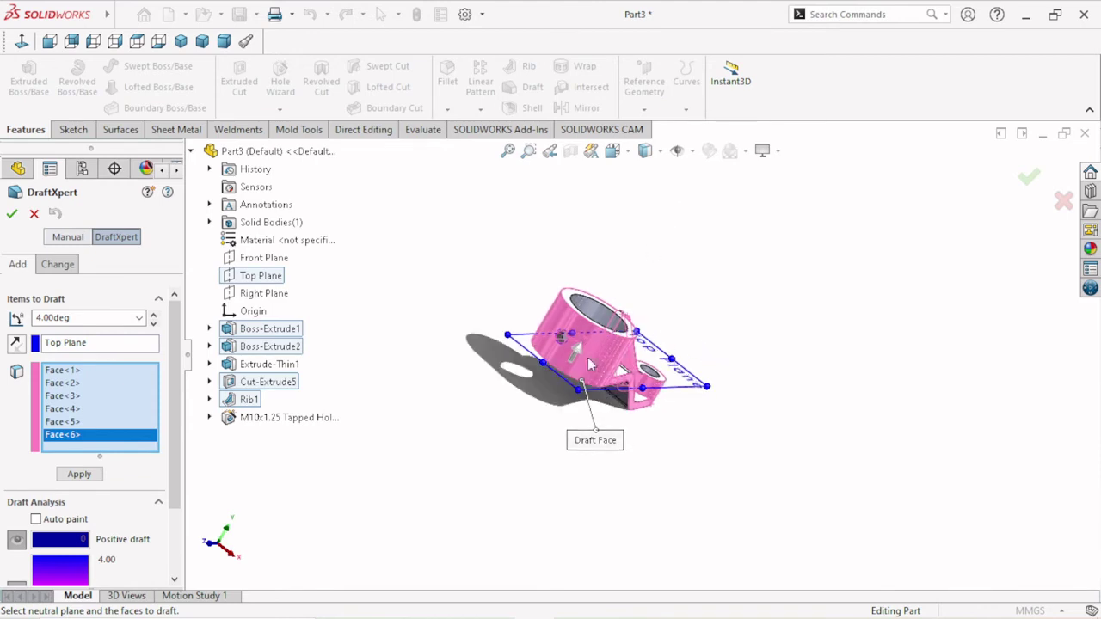
pyautogui.moveTo(831, 358)
pyautogui.mouseDown(button='middle')
pyautogui.moveTo(797, 366)
pyautogui.moveTo(726, 229)
pyautogui.moveTo(735, 217)
pyautogui.moveTo(778, 292)
pyautogui.mouseUp(button='middle')
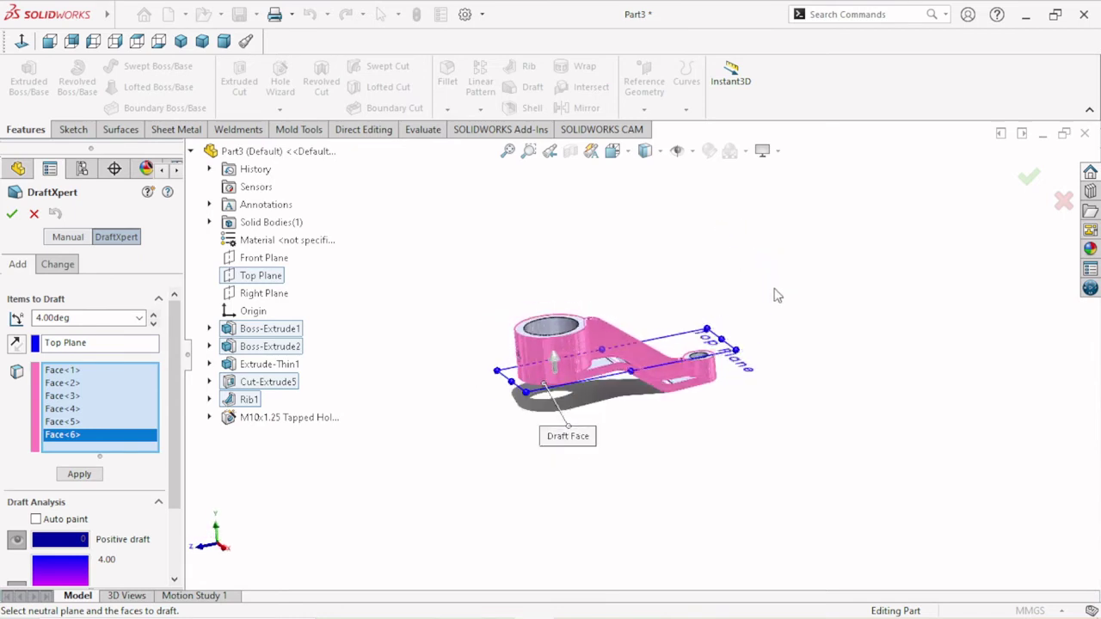
pyautogui.click(12, 213)
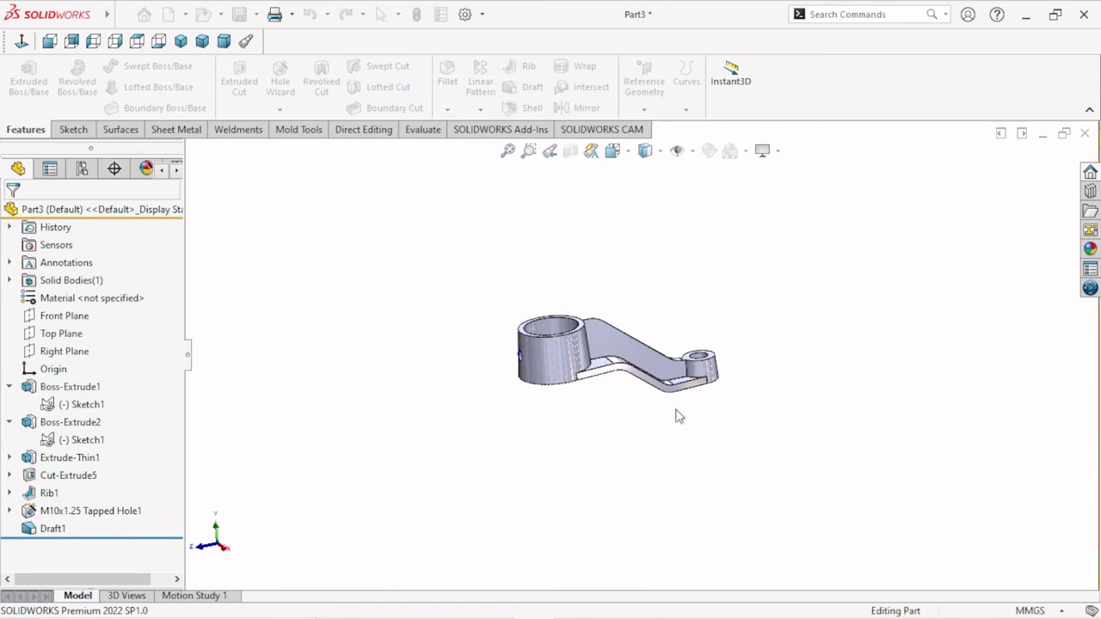
# Zoom and orbit the drafted bracket to inspect it from below
pyautogui.scroll(-5, 637, 367)
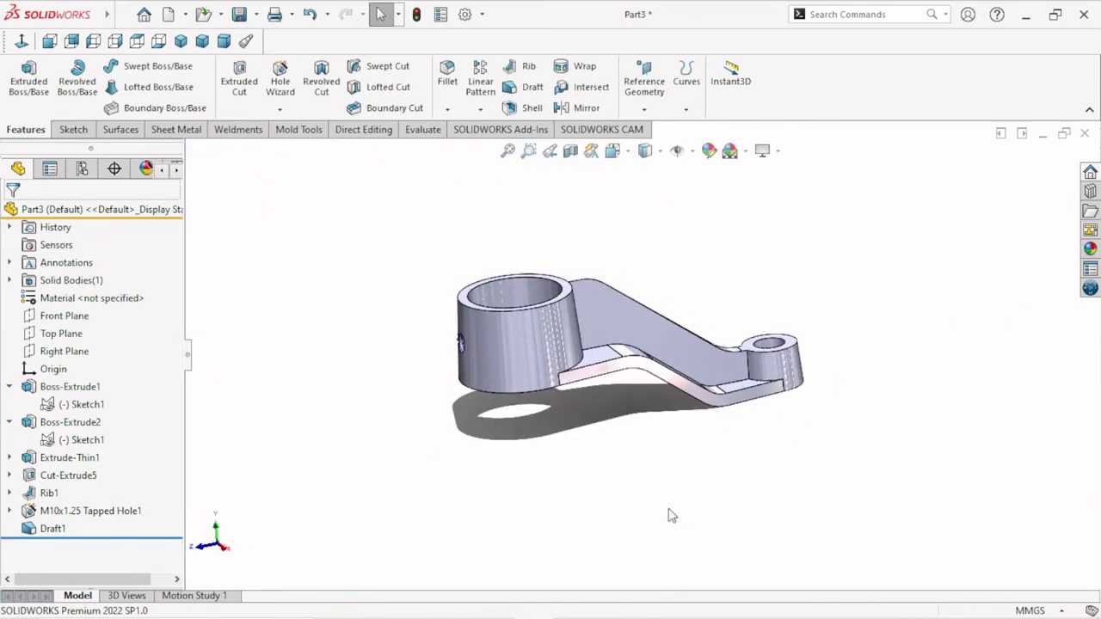
pyautogui.moveTo(671, 515)
pyautogui.mouseDown(button='middle')
pyautogui.moveTo(679, 394)
pyautogui.moveTo(787, 275)
pyautogui.moveTo(781, 386)
pyautogui.moveTo(770, 398)
pyautogui.mouseUp(button='middle')
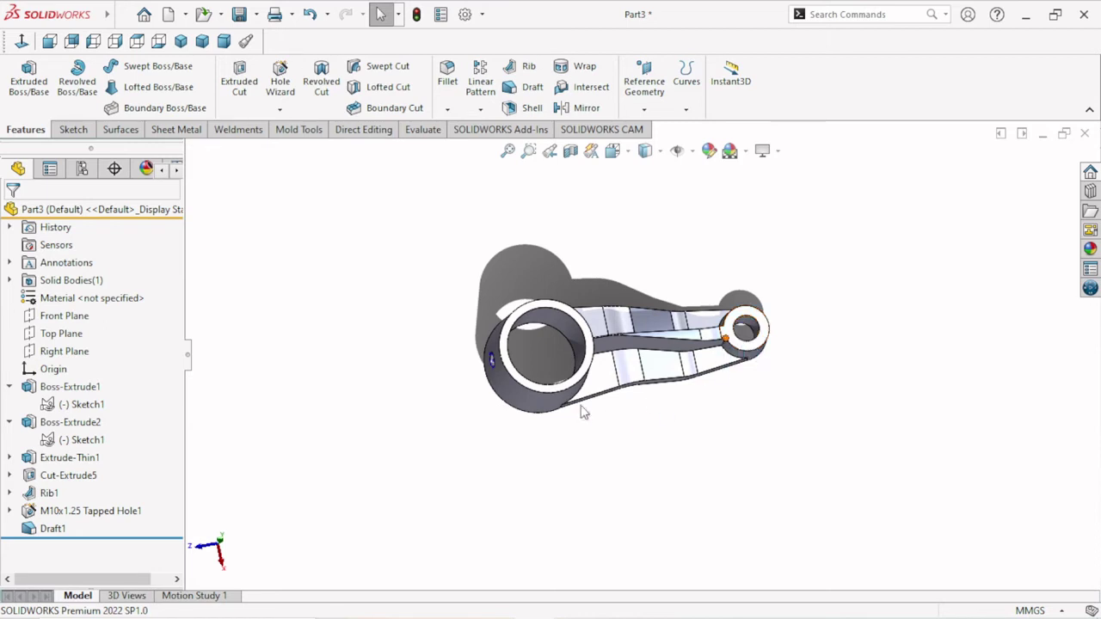
pyautogui.scroll(-3, 712, 394)
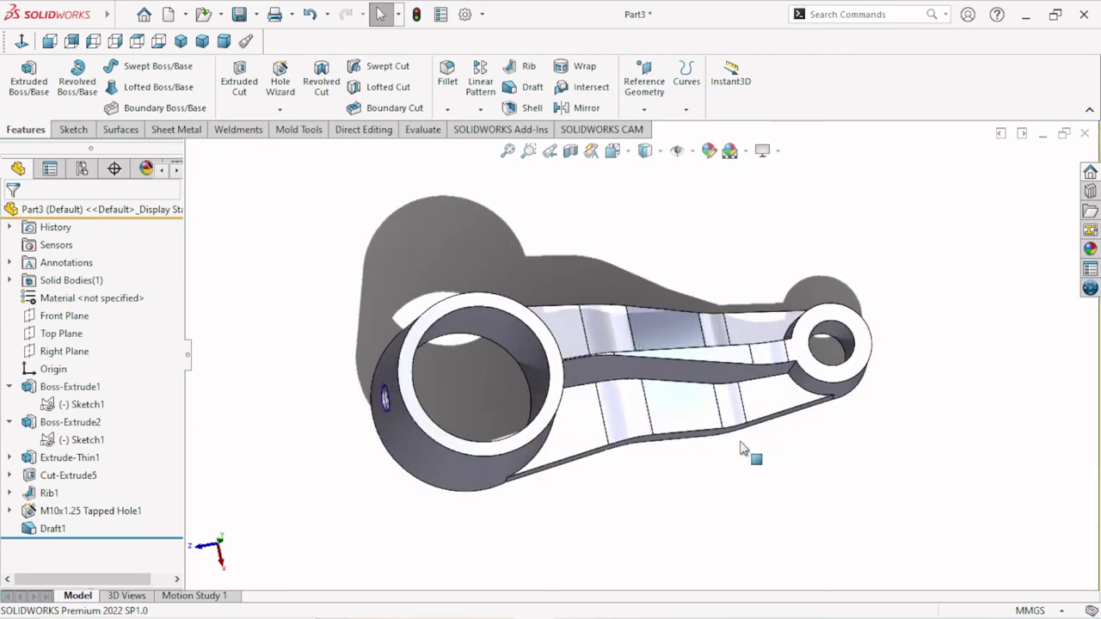
pyautogui.moveTo(749, 450); pyautogui.dragTo(753, 385, button='middle')
pyautogui.press('Escape')
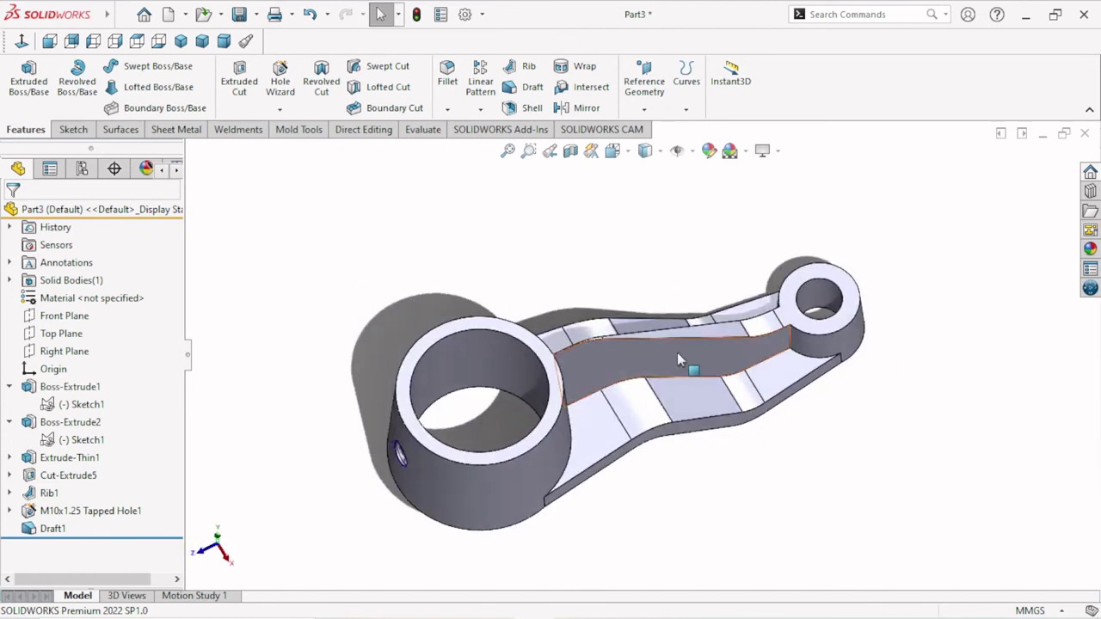
# Select Draft1 in the FeatureManager tree and reopen it with Edit Feature
pyautogui.scroll(-3, 675, 352)
pyautogui.scroll(2, 636, 404)
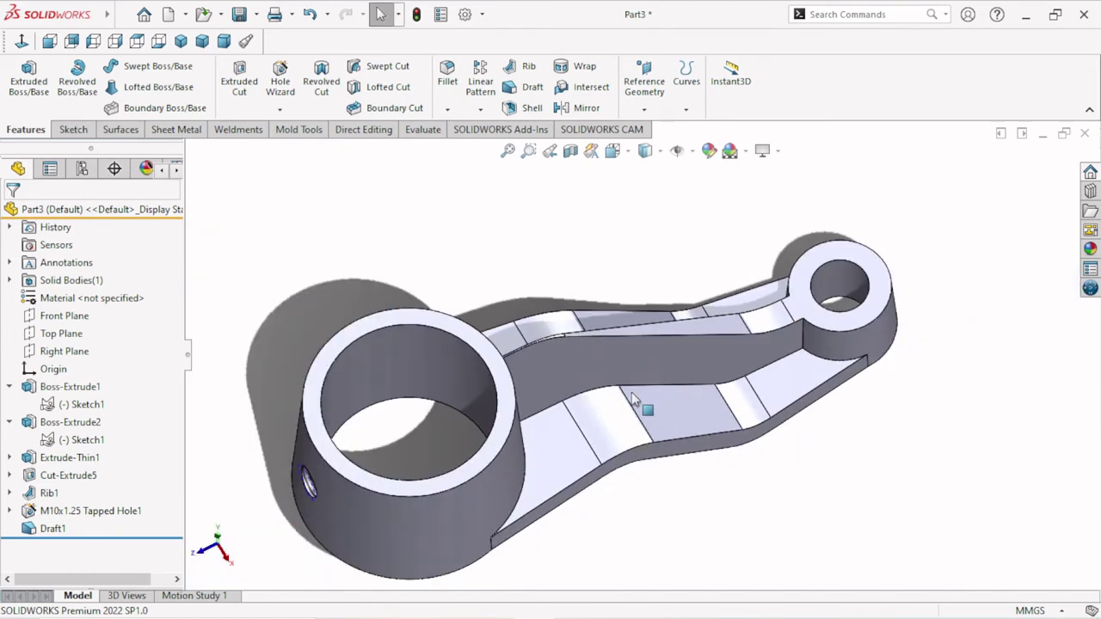
pyautogui.click(34, 529)
pyautogui.click(45, 482)
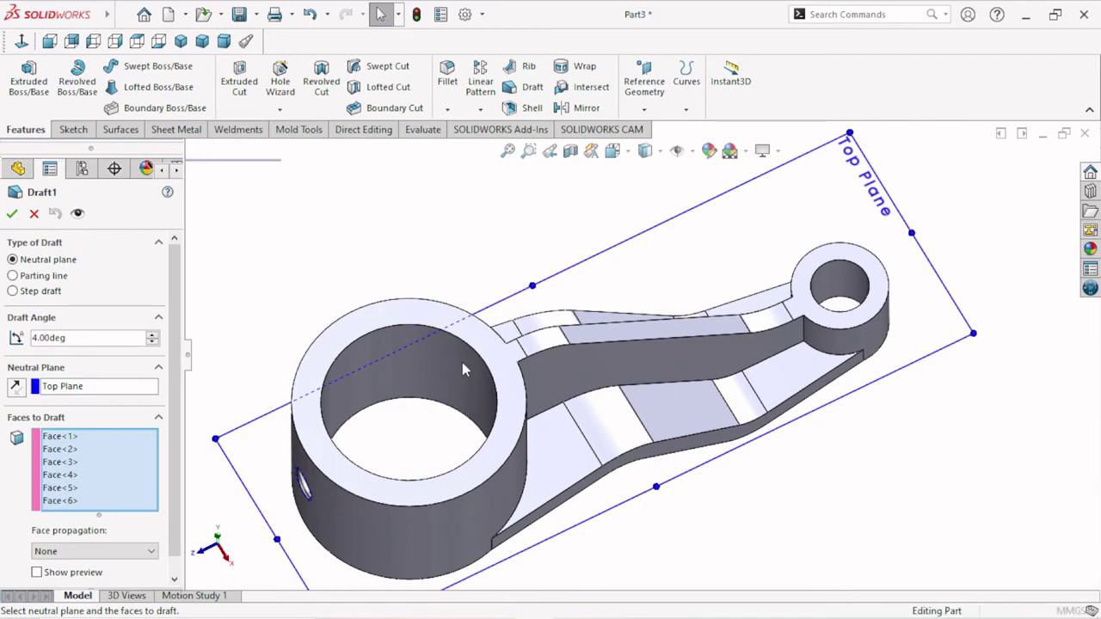
# Remove two arm faces from Draft1 so it drafts four faces at 4.00°, and confirm
pyautogui.moveTo(504, 274); pyautogui.dragTo(484, 485, button='middle')
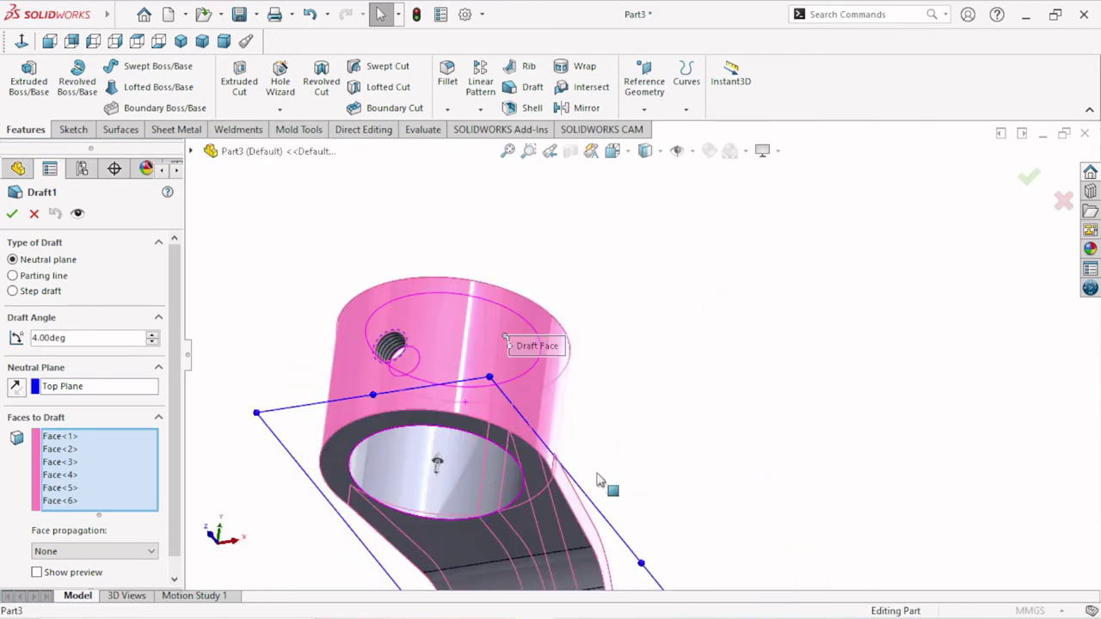
pyautogui.moveTo(599, 480)
pyautogui.mouseDown(button='middle')
pyautogui.moveTo(521, 352)
pyautogui.moveTo(668, 300)
pyautogui.mouseUp(button='middle')
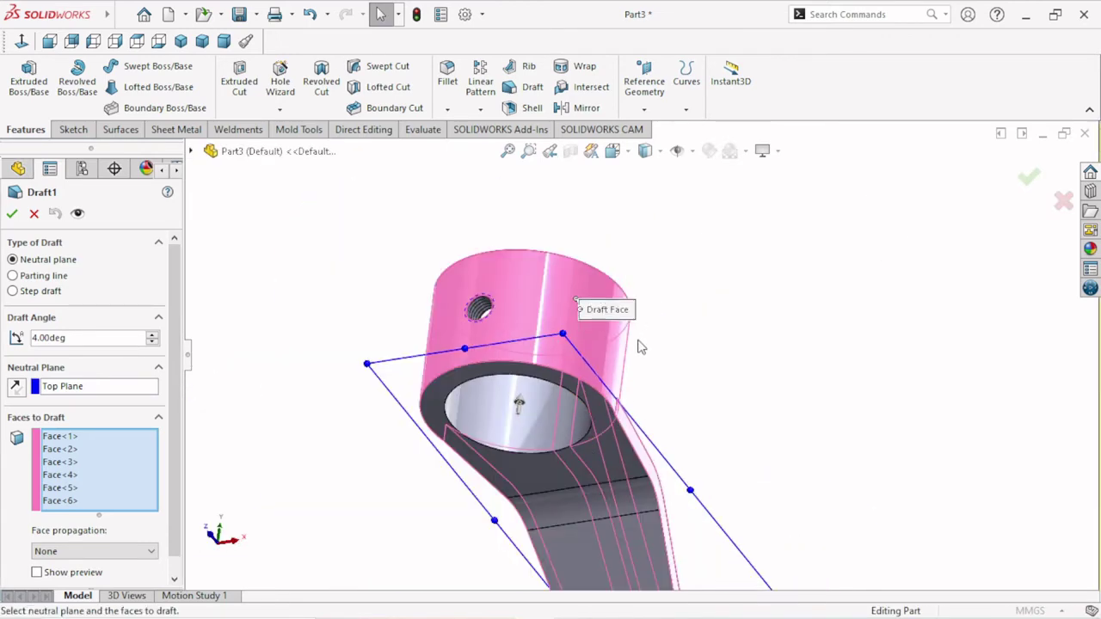
pyautogui.moveTo(640, 347); pyautogui.dragTo(686, 386, button='middle')
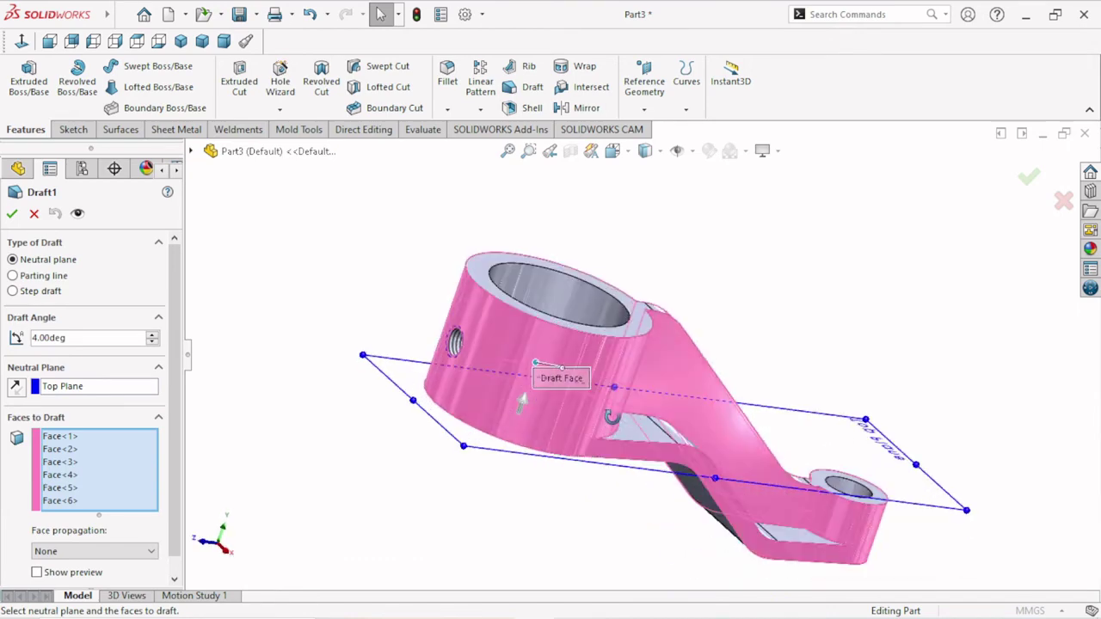
pyautogui.click(685, 386)
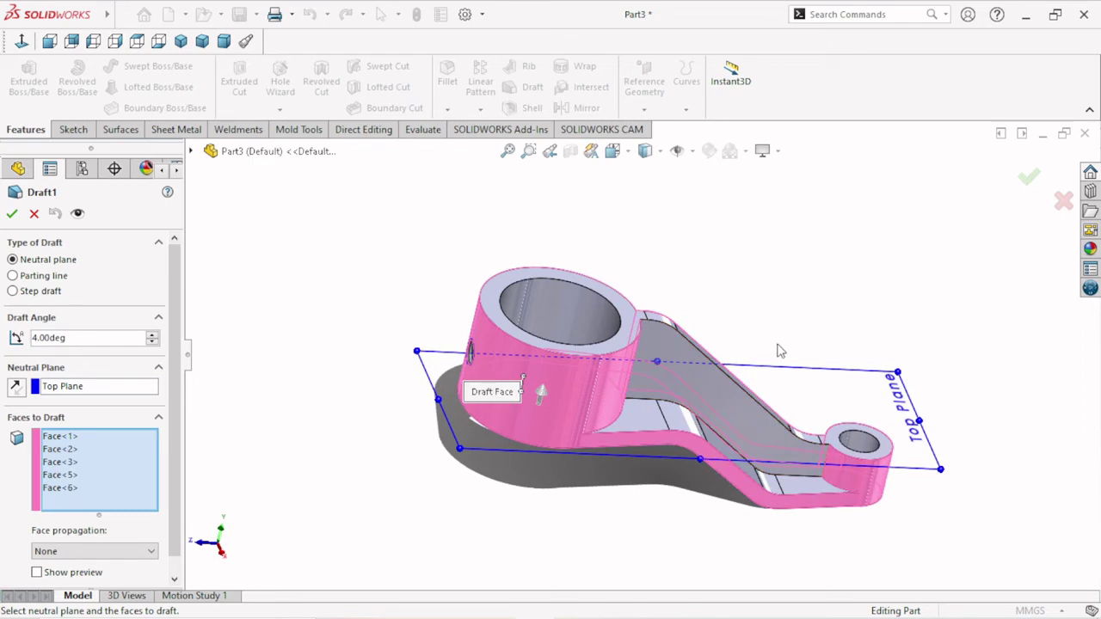
pyautogui.moveTo(777, 350); pyautogui.dragTo(764, 573, button='middle')
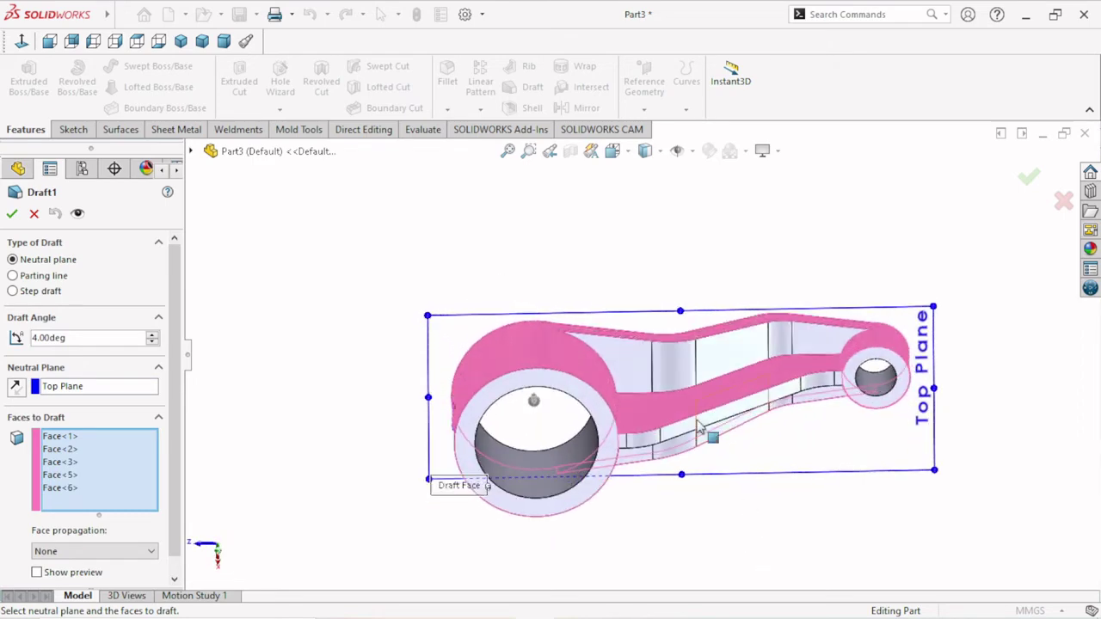
pyautogui.click(704, 445)
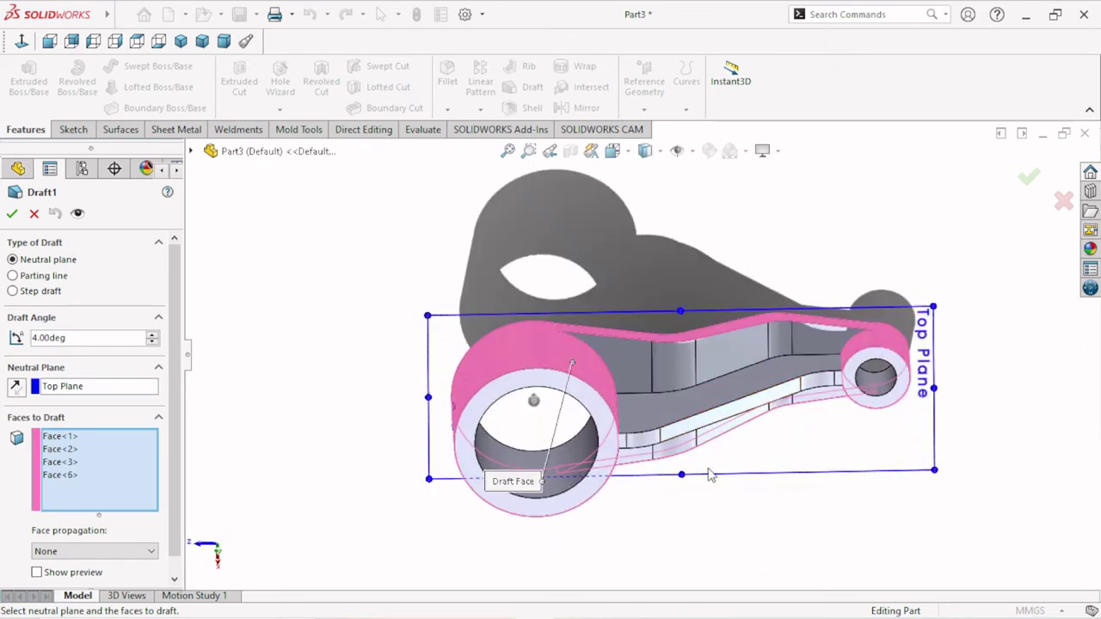
pyautogui.moveTo(709, 475)
pyautogui.mouseDown(button='middle')
pyautogui.moveTo(608, 324)
pyautogui.moveTo(621, 327)
pyautogui.mouseUp(button='middle')
pyautogui.click(12, 214)
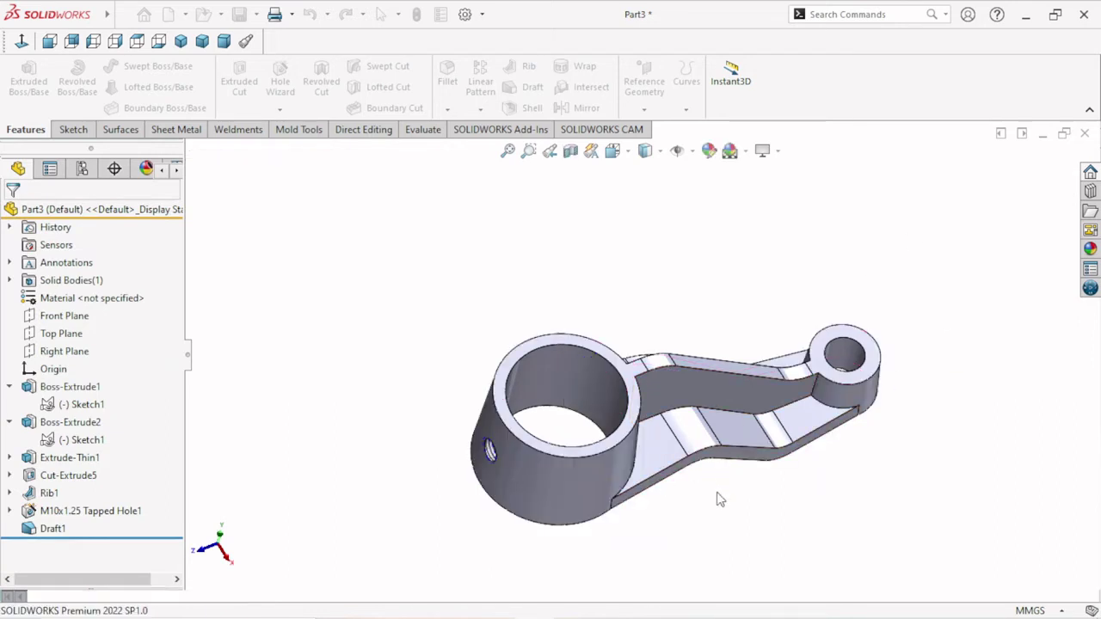
# Orbit and zoom around the revised bracket to review its underside and sides
pyautogui.moveTo(700, 304); pyautogui.dragTo(713, 363, button='middle')
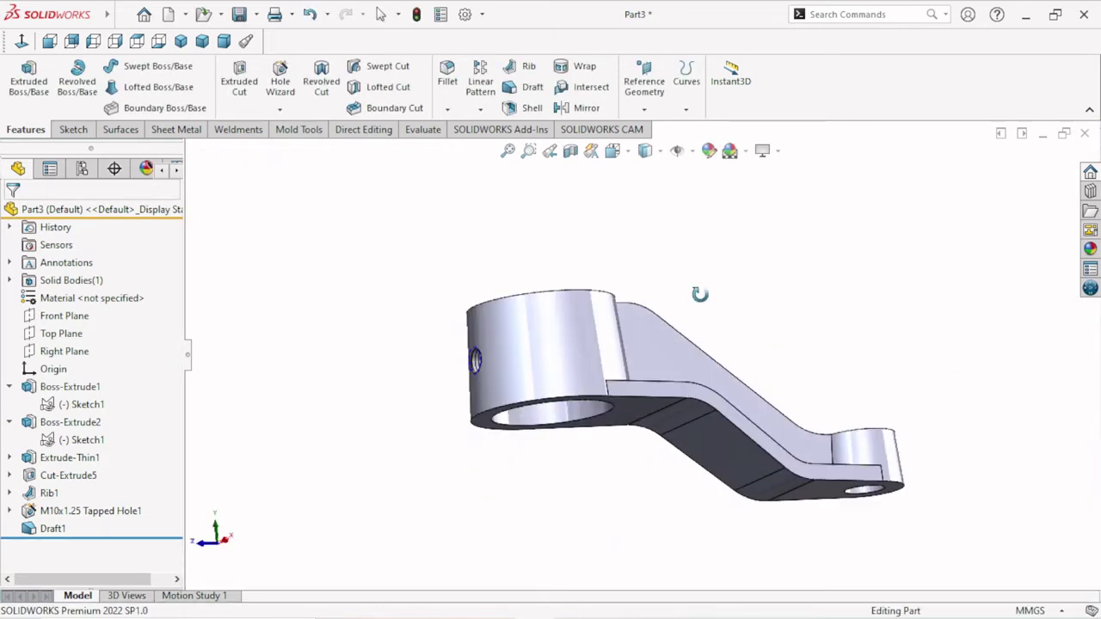
pyautogui.scroll(-2, 733, 415)
pyautogui.moveTo(734, 414)
pyautogui.mouseDown(button='middle')
pyautogui.moveTo(674, 331)
pyautogui.moveTo(659, 386)
pyautogui.moveTo(692, 516)
pyautogui.mouseUp(button='middle')
pyautogui.moveTo(607, 549)
pyautogui.mouseDown(button='middle')
pyautogui.moveTo(568, 563)
pyautogui.moveTo(535, 552)
pyautogui.moveTo(514, 570)
pyautogui.moveTo(514, 586)
pyautogui.moveTo(614, 565)
pyautogui.moveTo(668, 523)
pyautogui.moveTo(722, 542)
pyautogui.mouseUp(button='middle')
pyautogui.moveTo(663, 497)
pyautogui.mouseDown(button='middle')
pyautogui.moveTo(632, 375)
pyautogui.moveTo(681, 501)
pyautogui.mouseUp(button='middle')
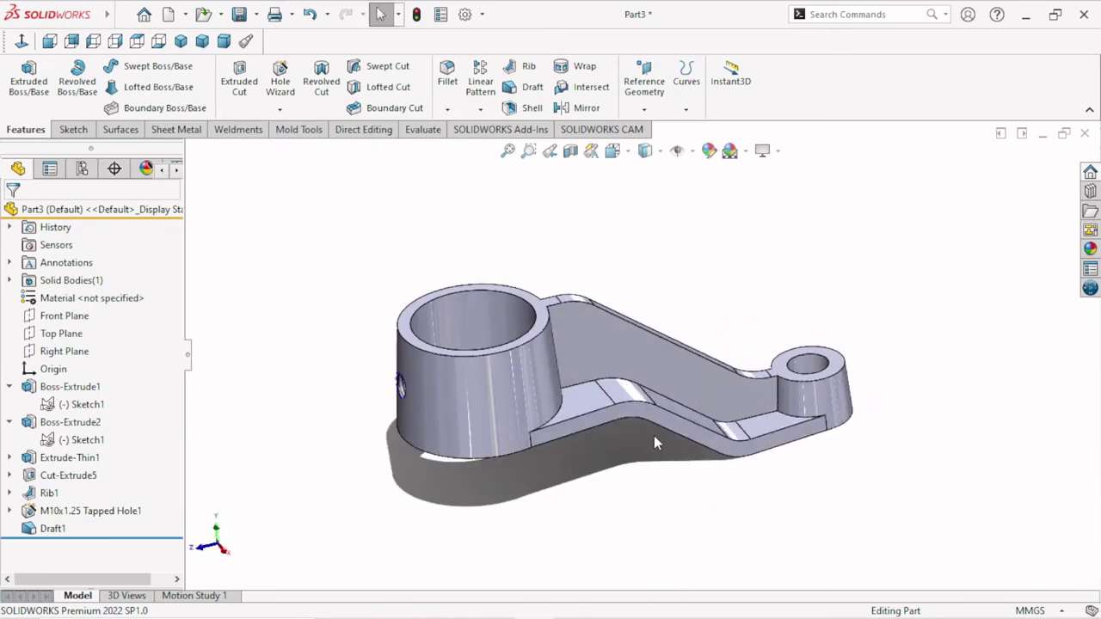
pyautogui.scroll(-2, 610, 469)
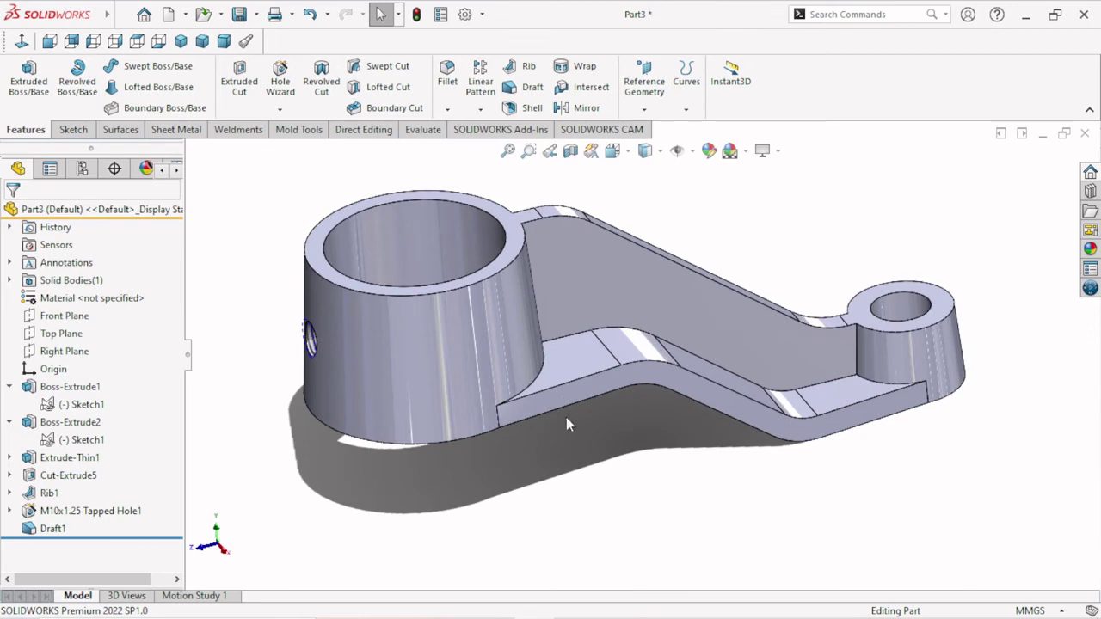
pyautogui.scroll(1, 606, 465)
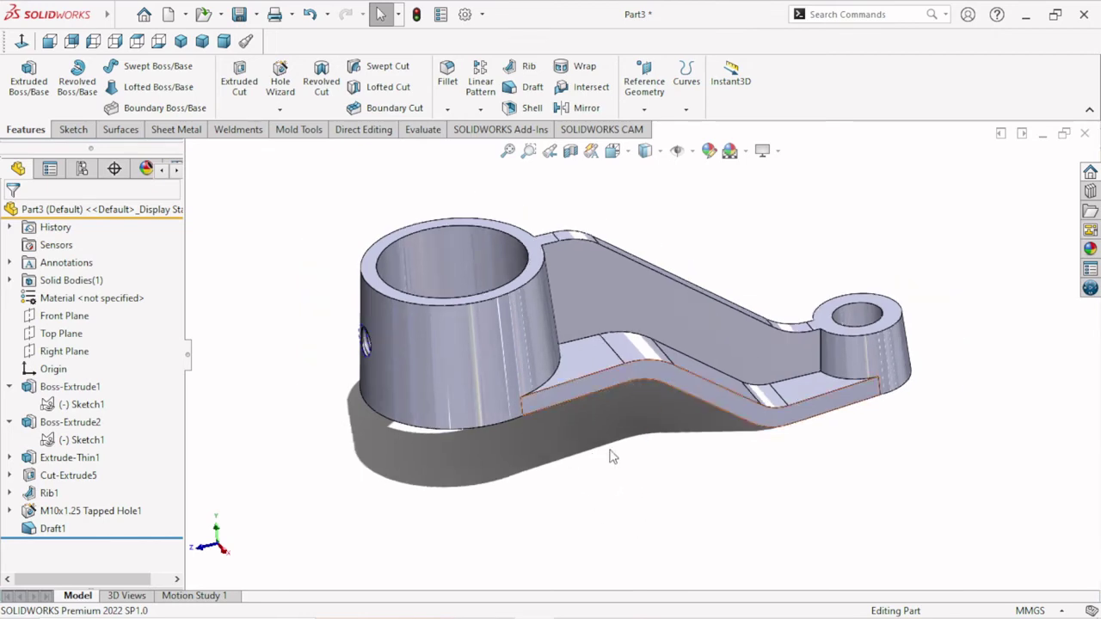
pyautogui.moveTo(530, 428); pyautogui.dragTo(526, 428, button='middle')
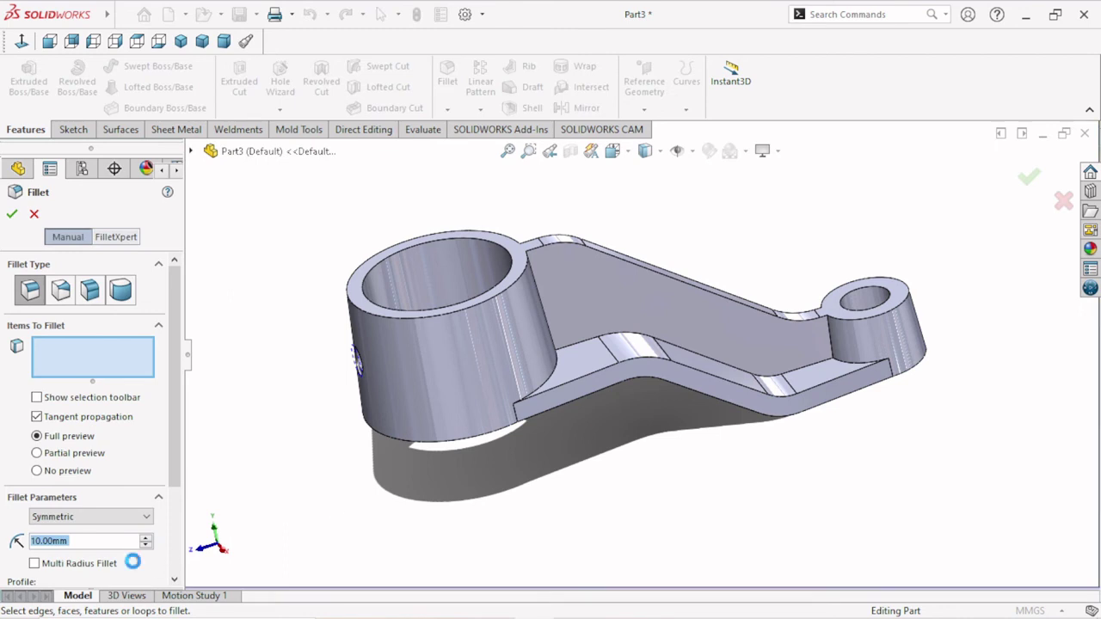
# Set the fillet radius to 2 mm and select the web's edge
pyautogui.write('2')
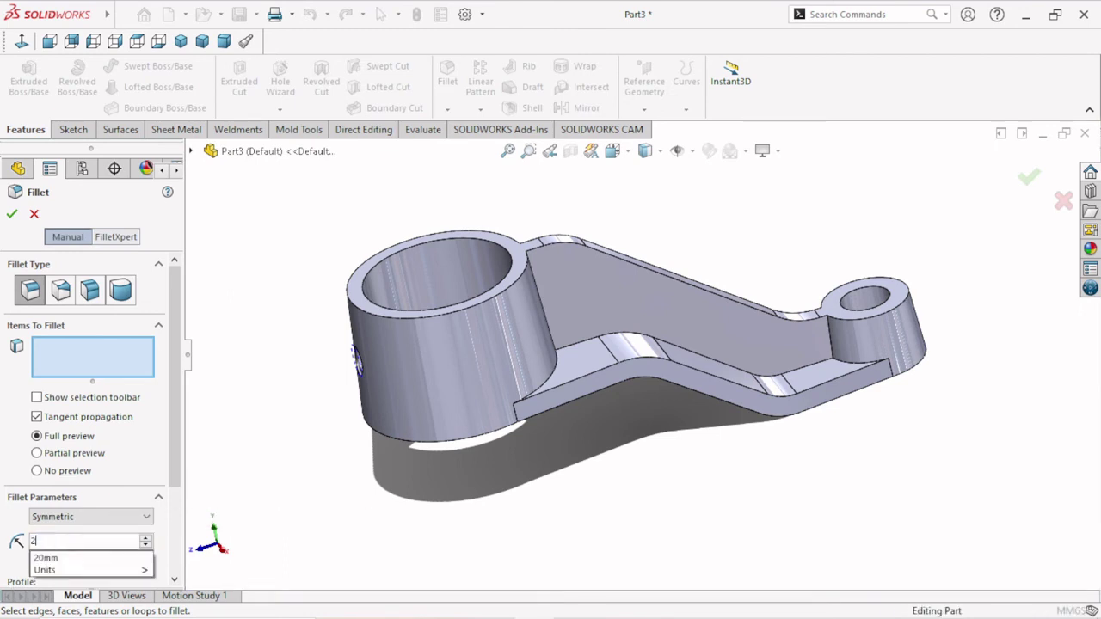
pyautogui.press('Return')
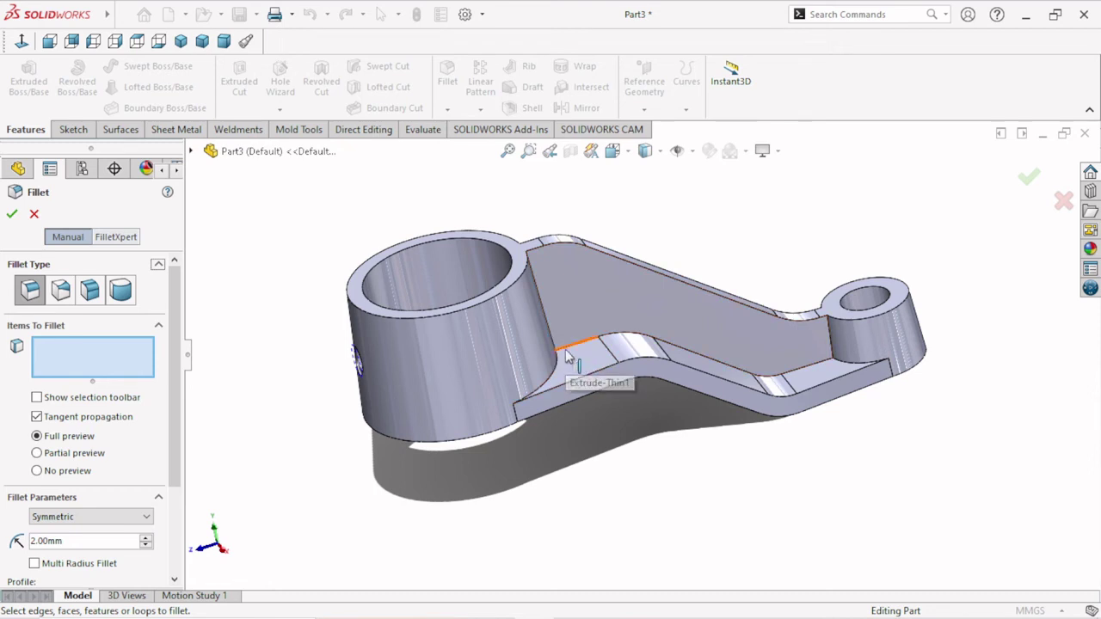
pyautogui.click(566, 351)
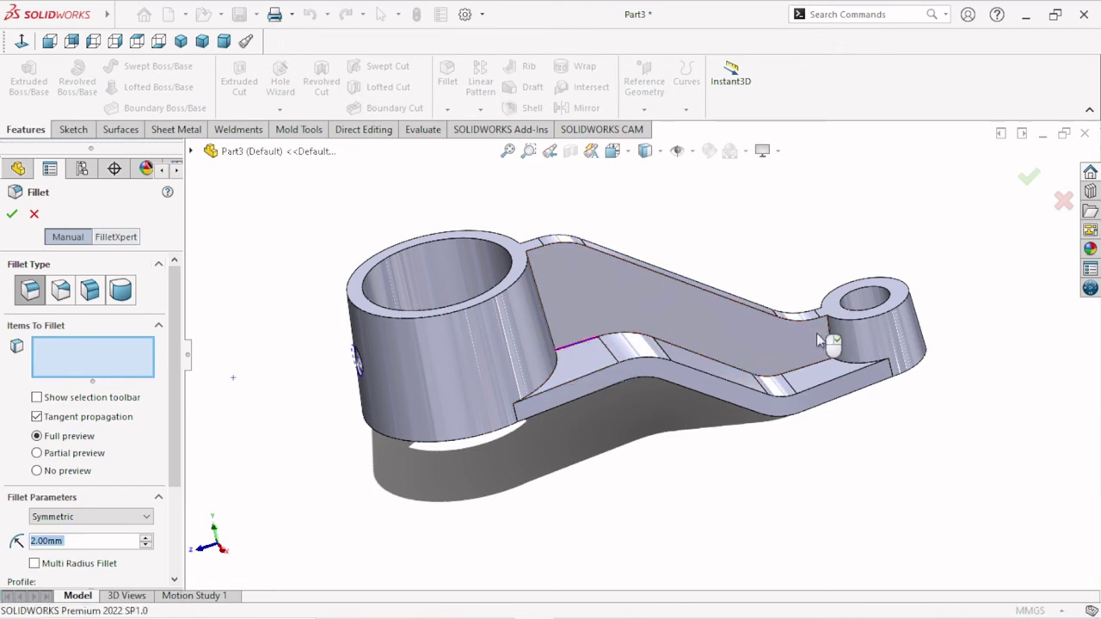
pyautogui.scroll(-2, 640, 369)
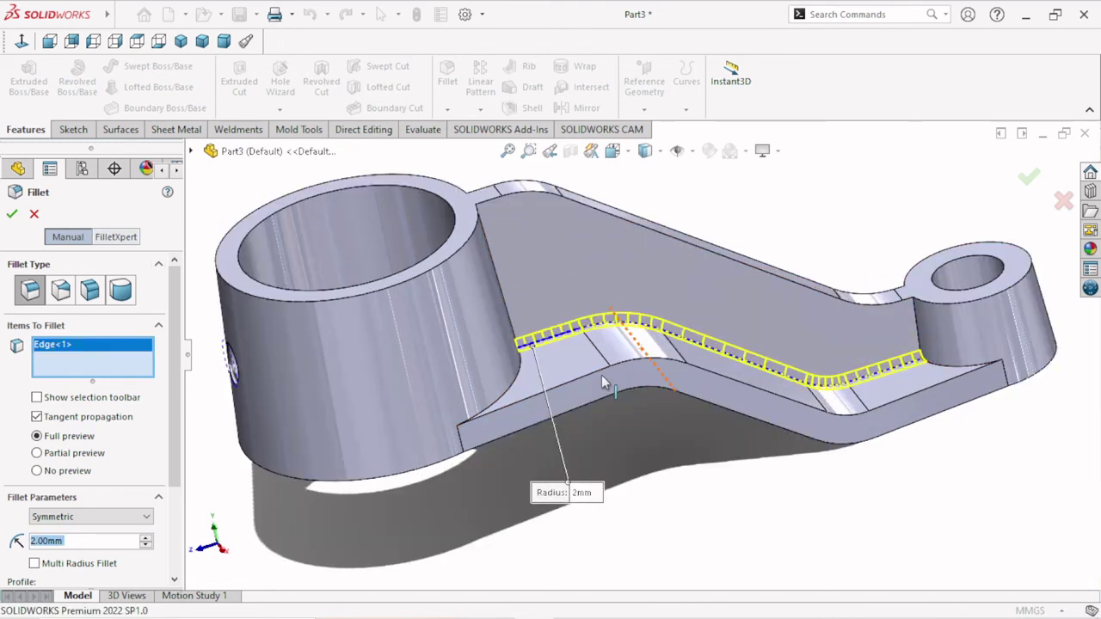
pyautogui.scroll(-3, 601, 381)
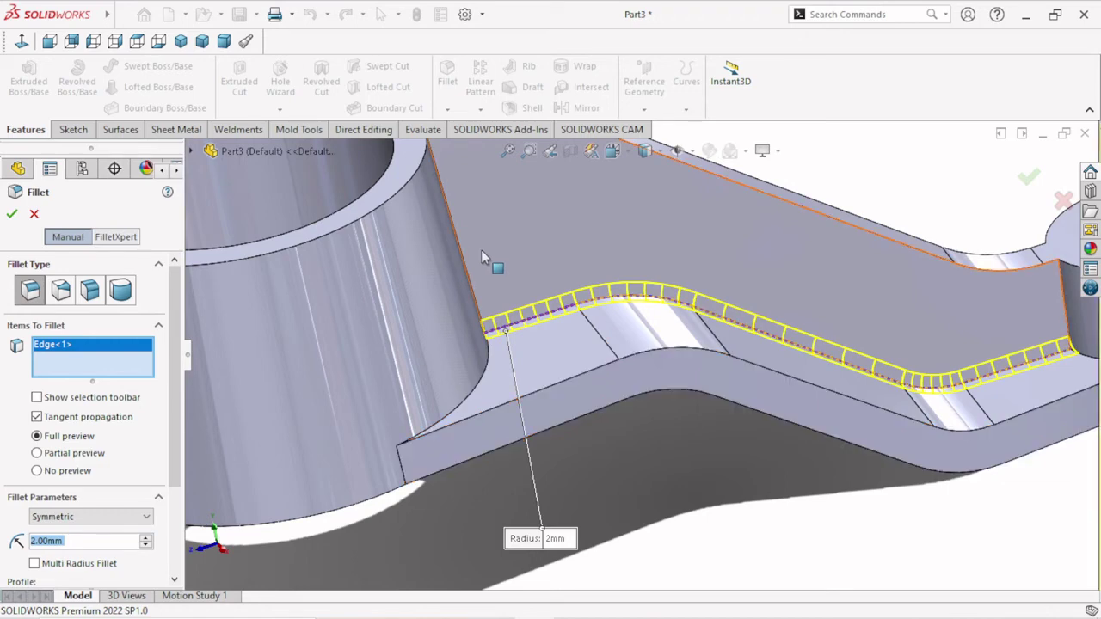
# Add the arm's top face, the lower flange face and an underside face to the fillet
pyautogui.click(641, 413)
pyautogui.press('f')
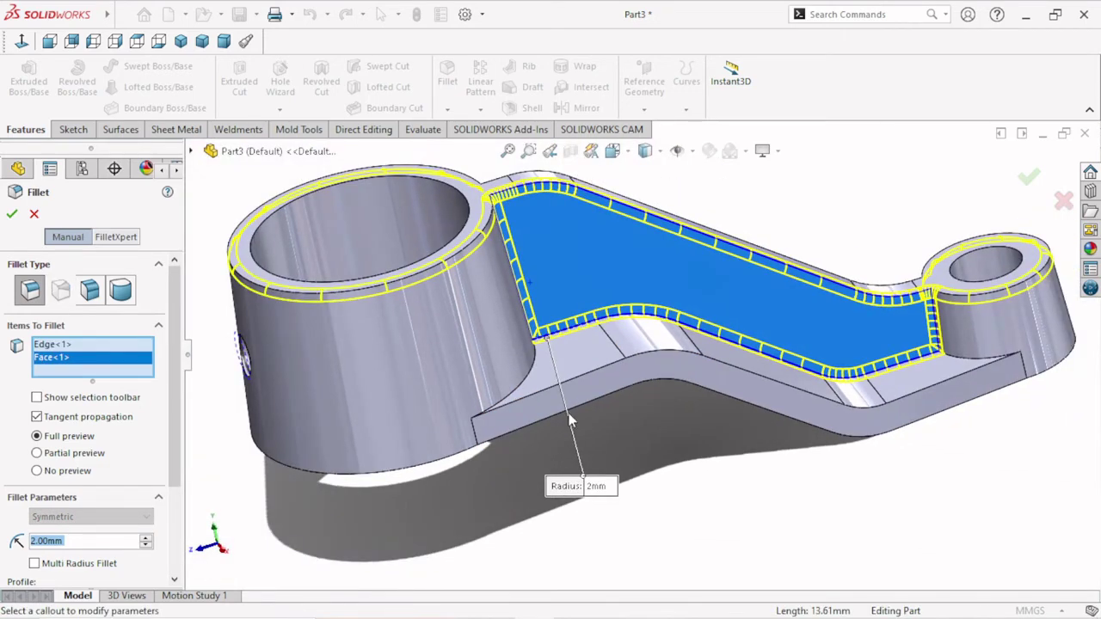
pyautogui.click(701, 412)
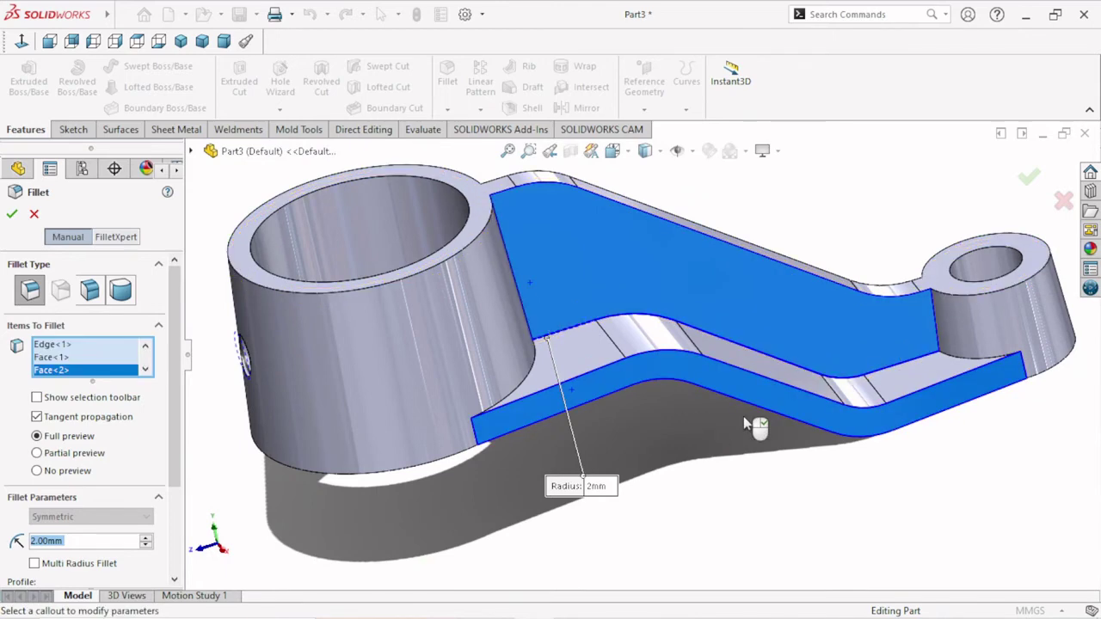
pyautogui.moveTo(725, 455)
pyautogui.mouseDown(button='middle')
pyautogui.moveTo(652, 558)
pyautogui.moveTo(650, 364)
pyautogui.mouseUp(button='middle')
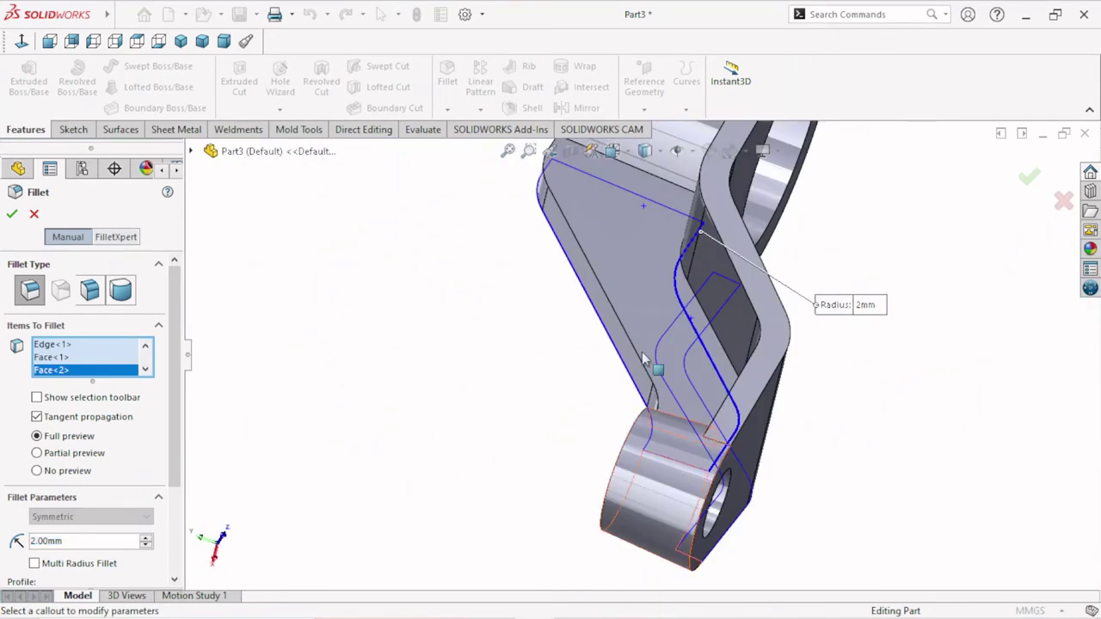
pyautogui.click(624, 285)
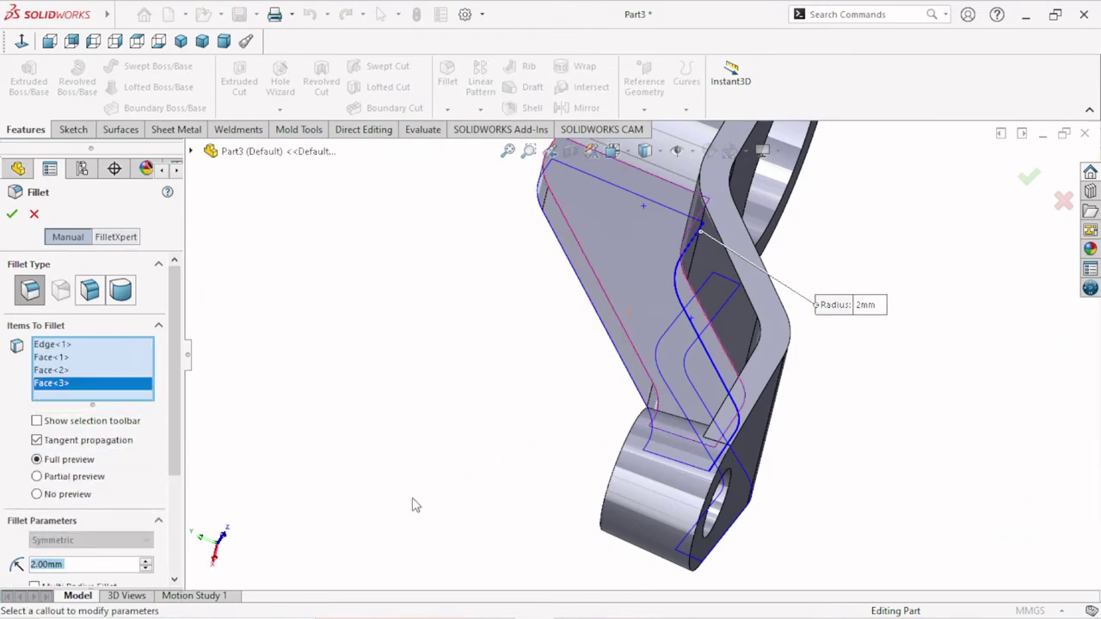
pyautogui.moveTo(468, 460); pyautogui.dragTo(553, 401, button='middle')
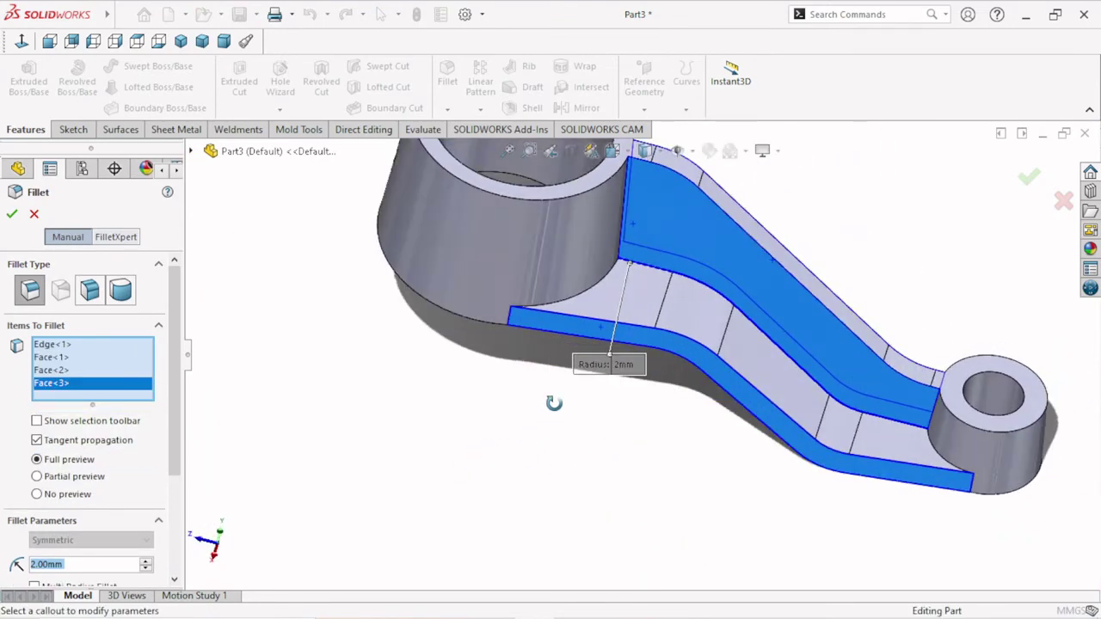
# Remove Face<3>, Face<2> and Edge<1> from the fillet's Items To Fillet
pyautogui.rightClick(75, 384)
pyautogui.click(93, 410)
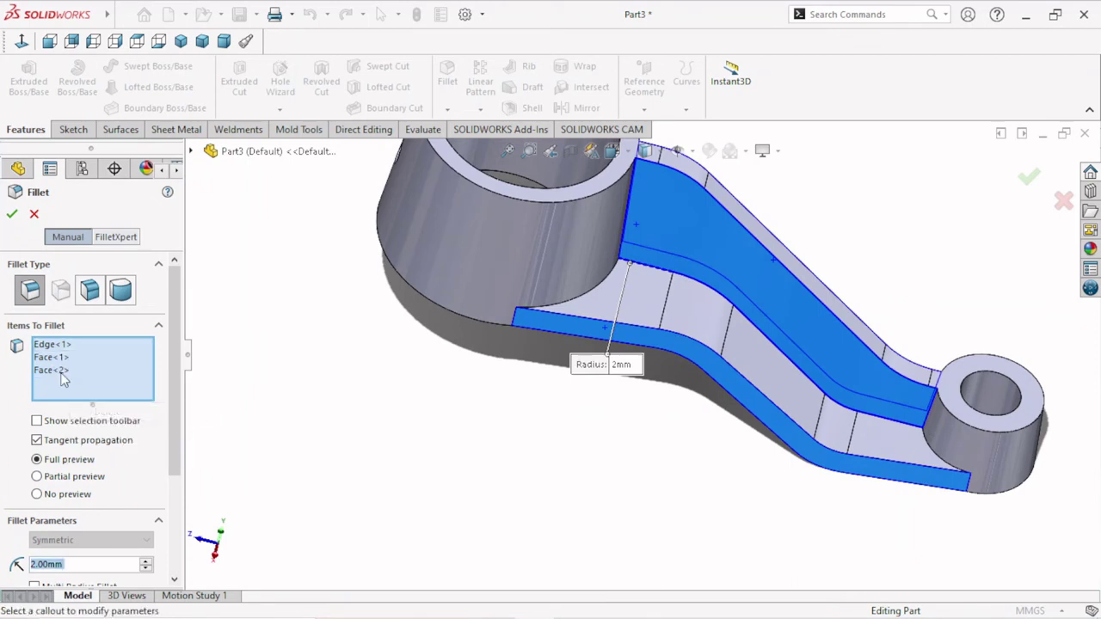
pyautogui.rightClick(62, 379)
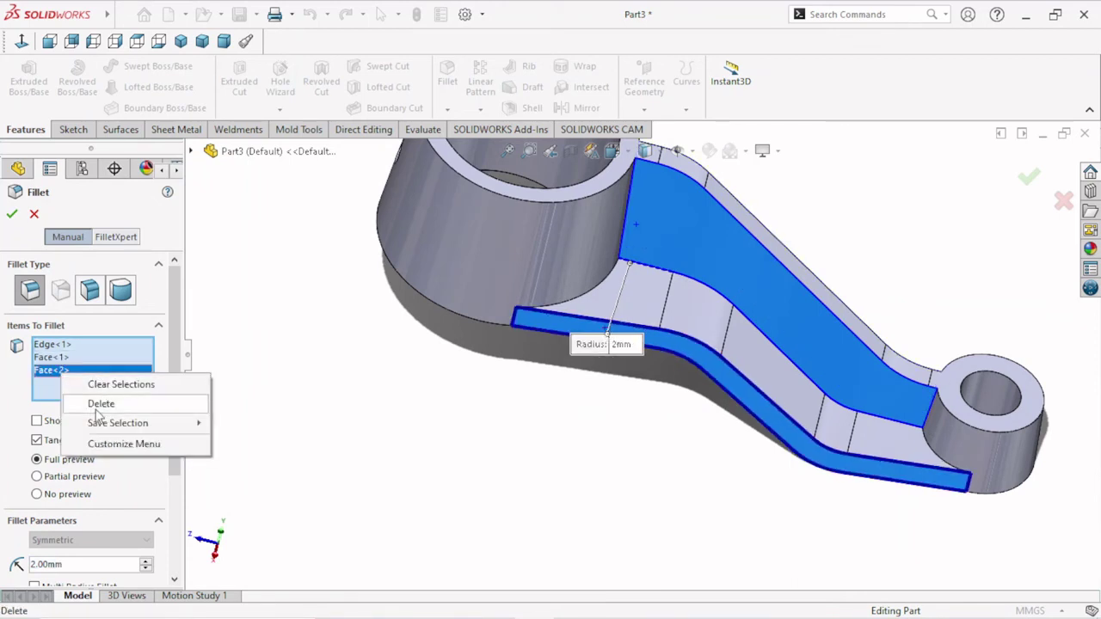
pyautogui.click(86, 396)
pyautogui.press('Delete')
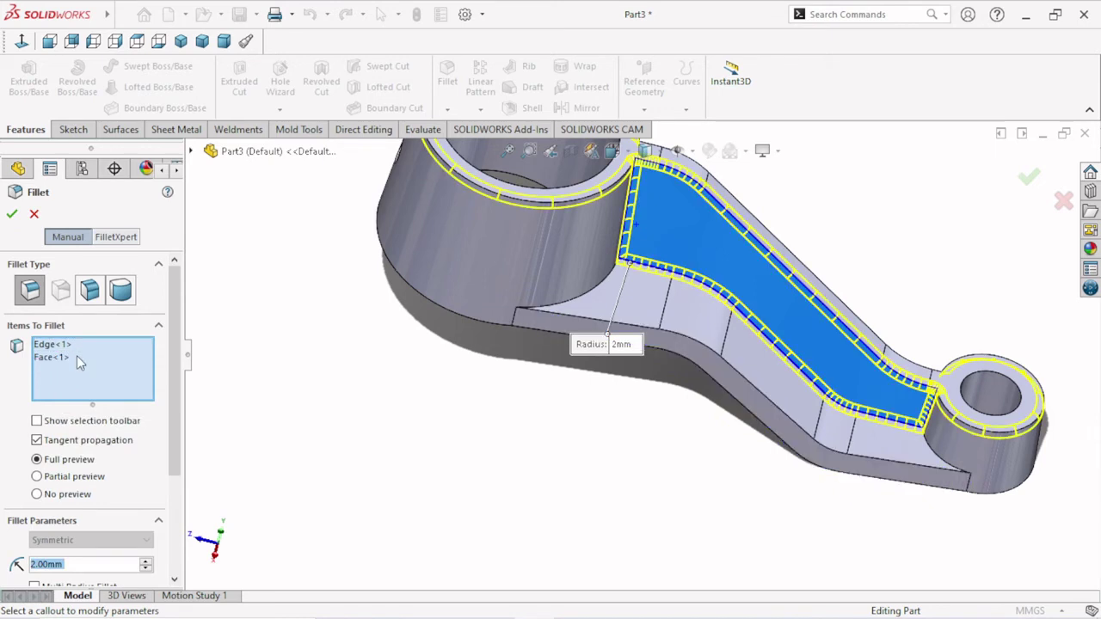
pyautogui.press('f')
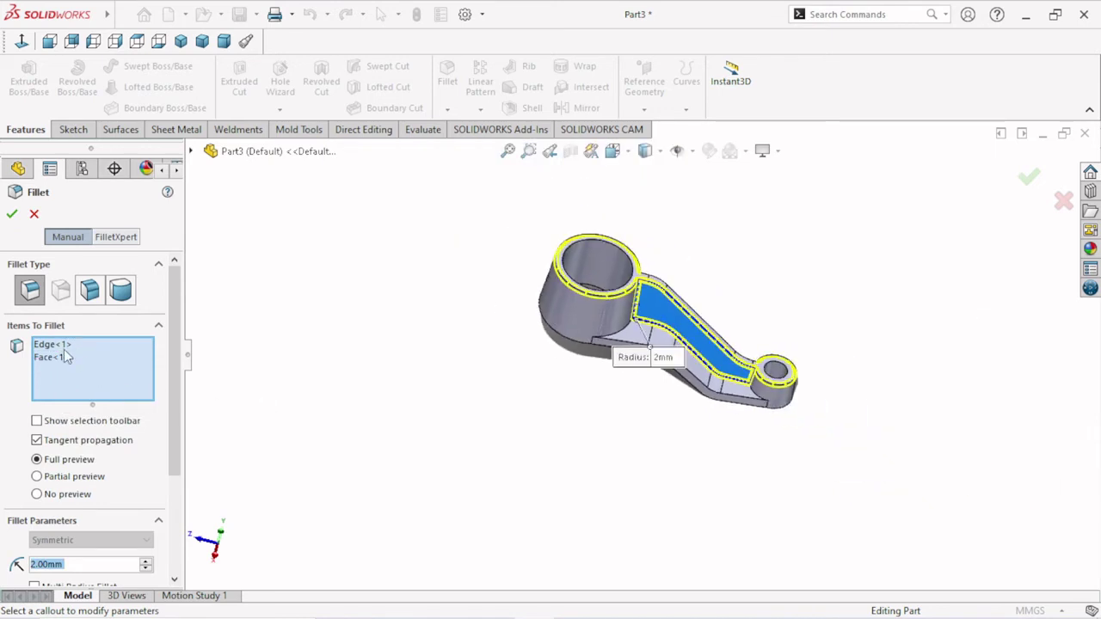
pyautogui.rightClick(64, 352)
pyautogui.click(98, 375)
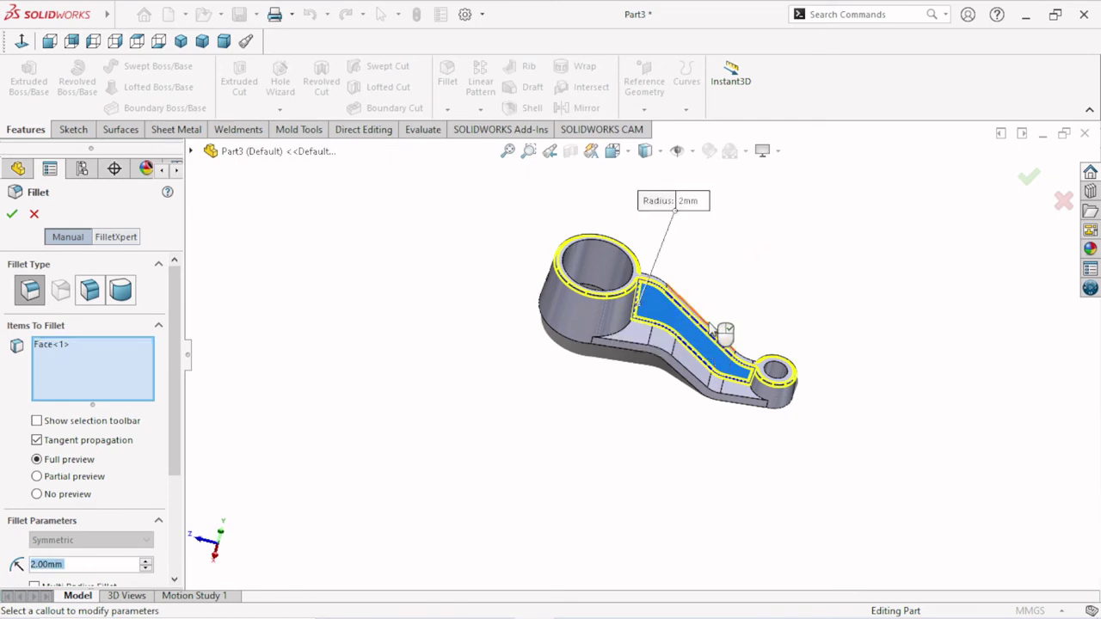
# Add the opposite recessed web face and apply the 2 mm face fillet as Fillet1
pyautogui.scroll(-2, 725, 327)
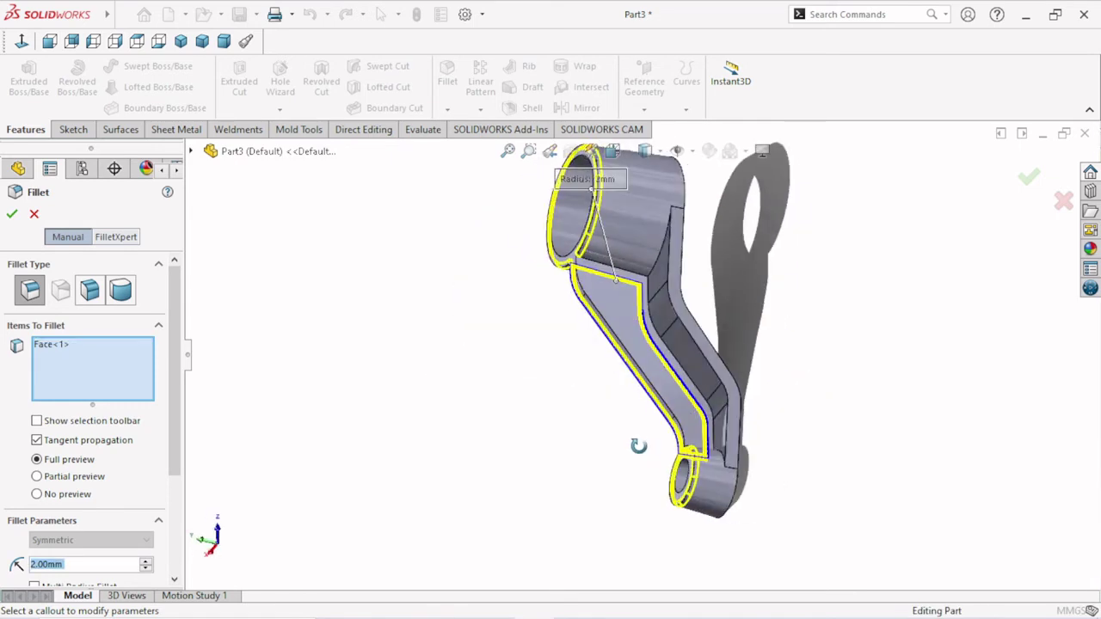
pyautogui.moveTo(687, 438); pyautogui.dragTo(622, 370, button='middle')
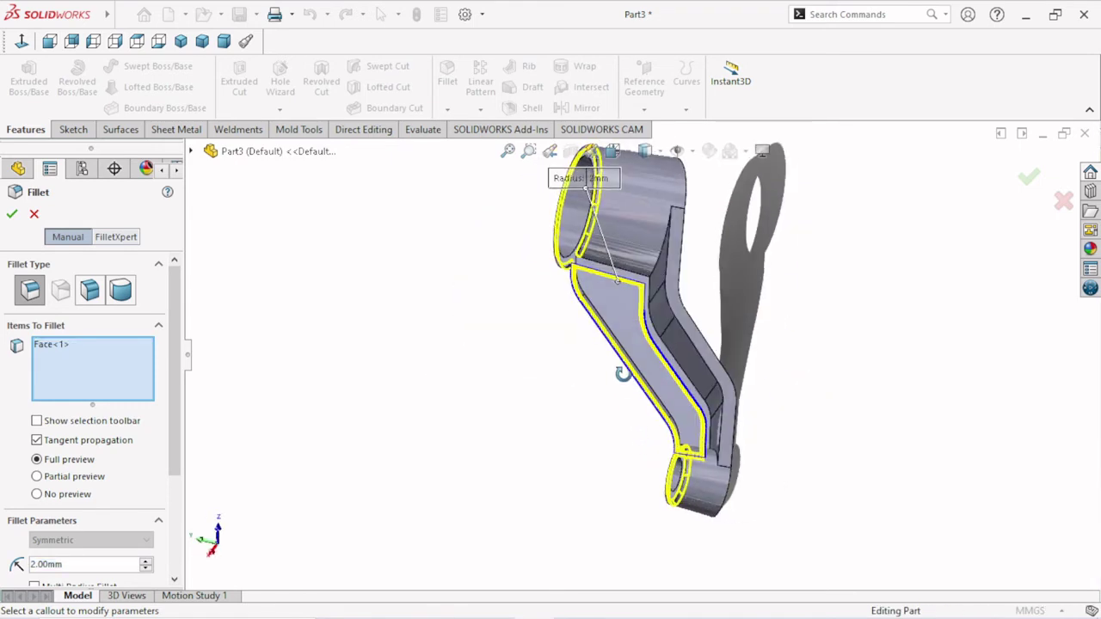
pyautogui.click(615, 303)
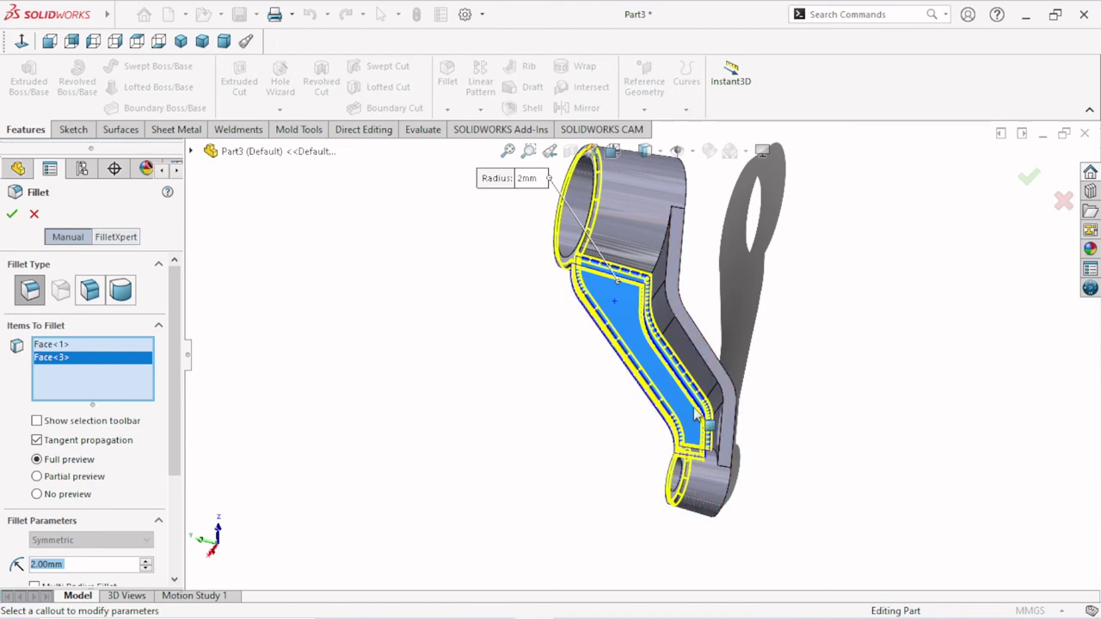
pyautogui.click(11, 218)
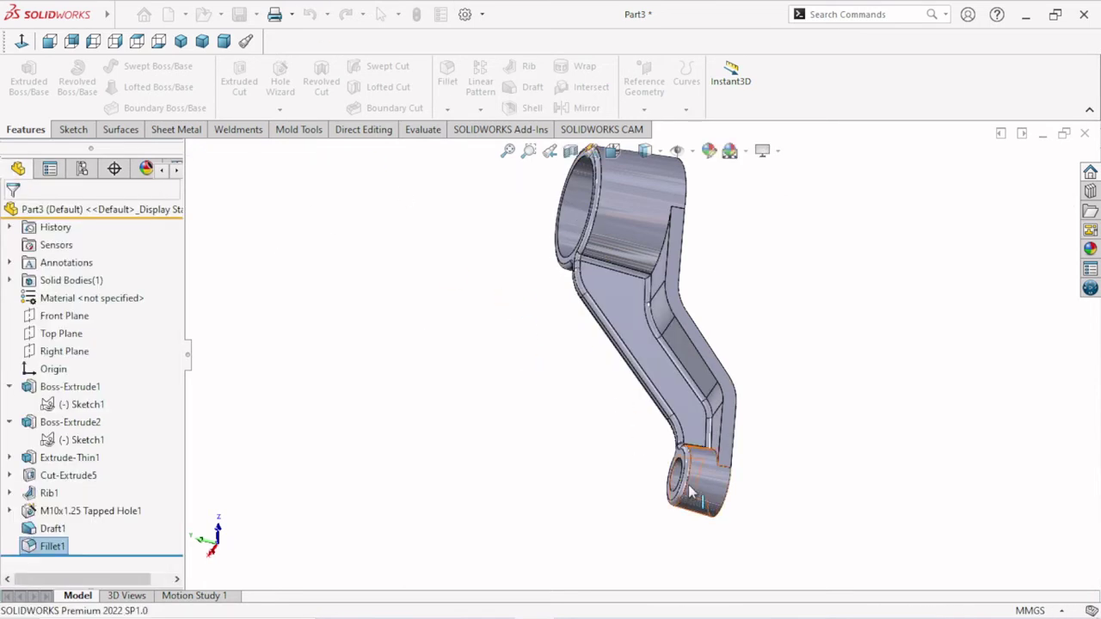
# Orbit and zoom out on the bracket after creating Fillet1
pyautogui.moveTo(789, 503)
pyautogui.mouseDown(button='middle')
pyautogui.moveTo(720, 280)
pyautogui.moveTo(749, 209)
pyautogui.moveTo(879, 300)
pyautogui.moveTo(853, 332)
pyautogui.moveTo(798, 327)
pyautogui.moveTo(675, 381)
pyautogui.mouseUp(button='middle')
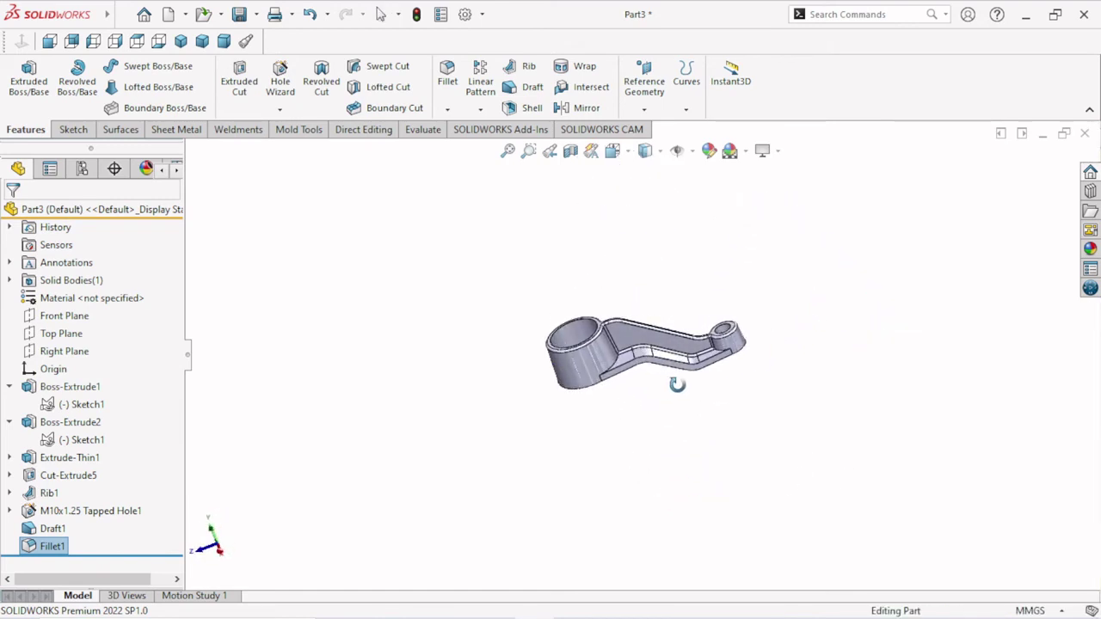
pyautogui.scroll(-3, 653, 378)
pyautogui.scroll(-3, 632, 383)
pyautogui.scroll(-3, 572, 368)
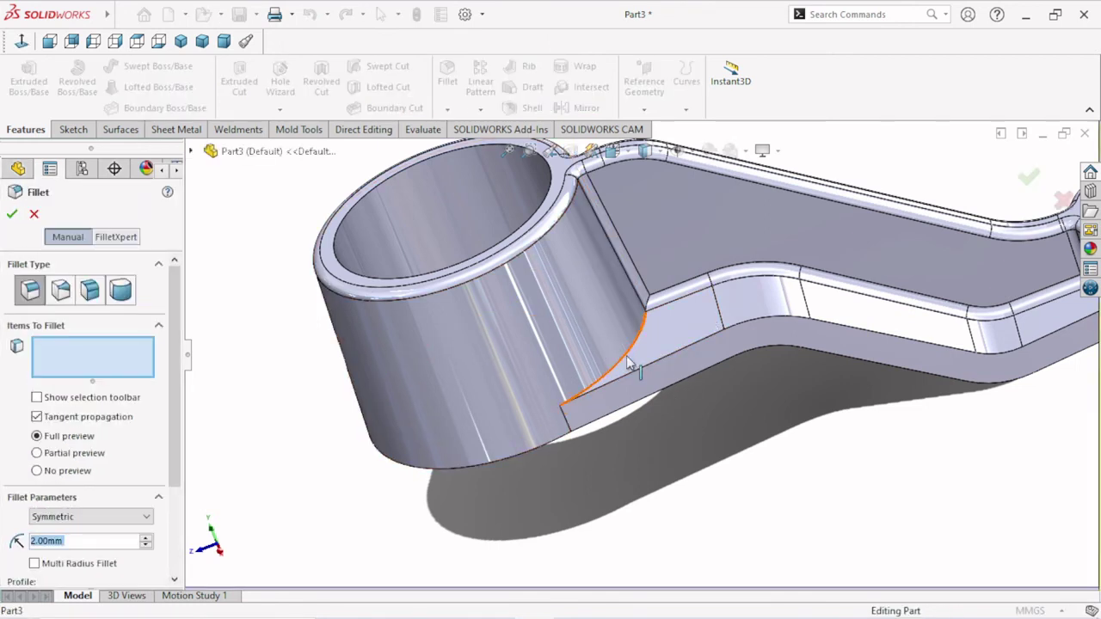
# Select the curved ring-to-flange edge and the long flange edge for the 2 mm fillet
pyautogui.click(626, 354)
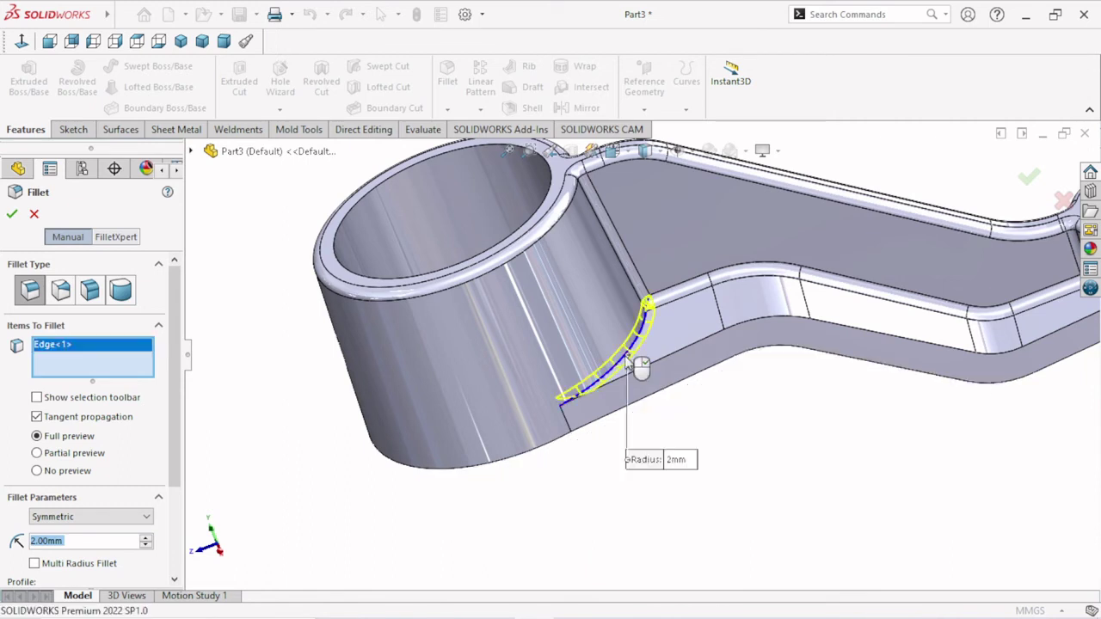
pyautogui.click(679, 357)
pyautogui.scroll(3, 494, 368)
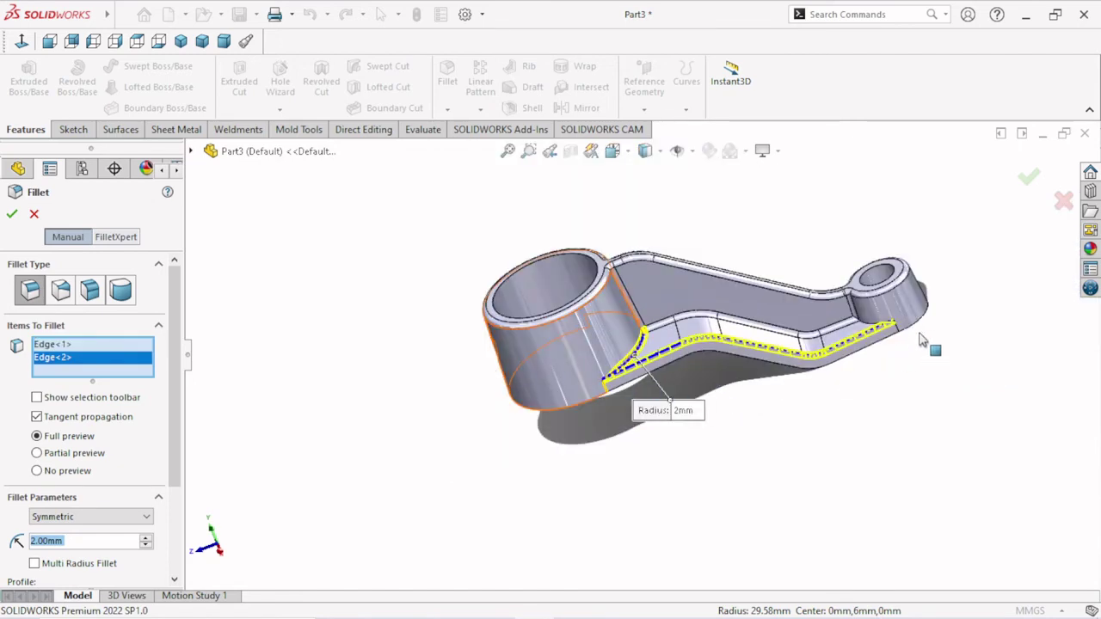
pyautogui.moveTo(828, 422)
pyautogui.mouseDown(button='middle')
pyautogui.moveTo(781, 369)
pyautogui.moveTo(772, 295)
pyautogui.mouseUp(button='middle')
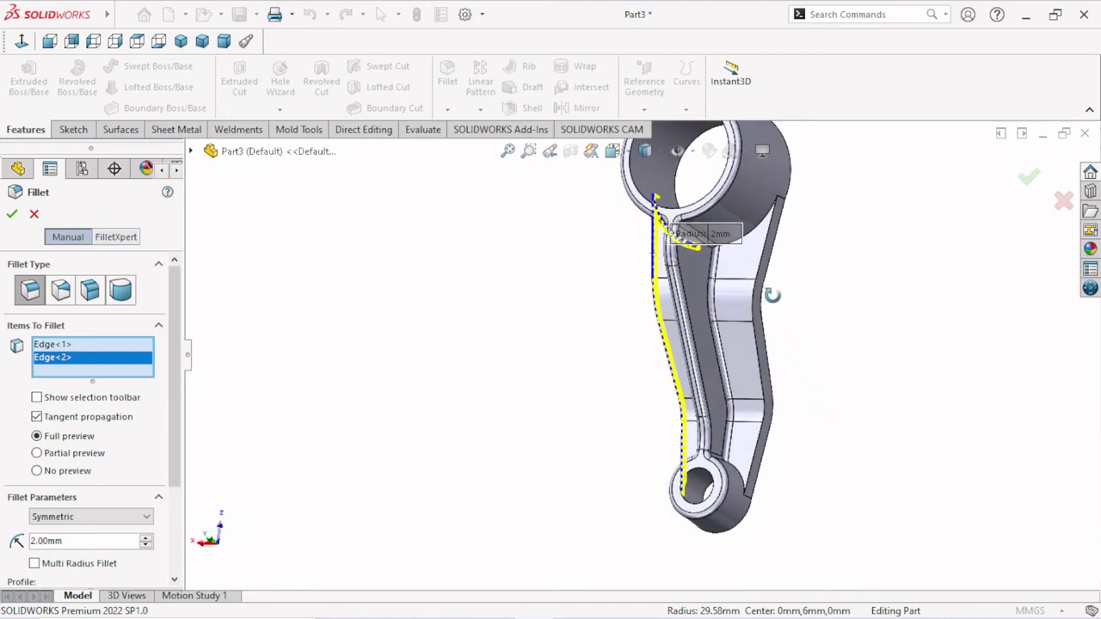
pyautogui.scroll(-3, 725, 258)
pyautogui.scroll(-2, 725, 258)
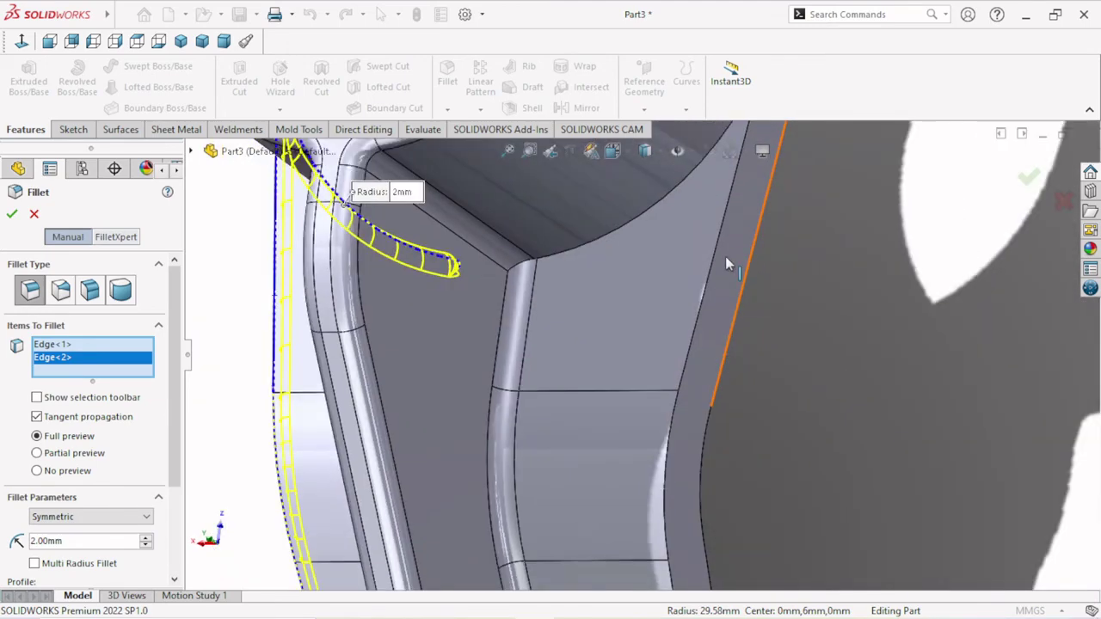
pyautogui.scroll(1, 725, 256)
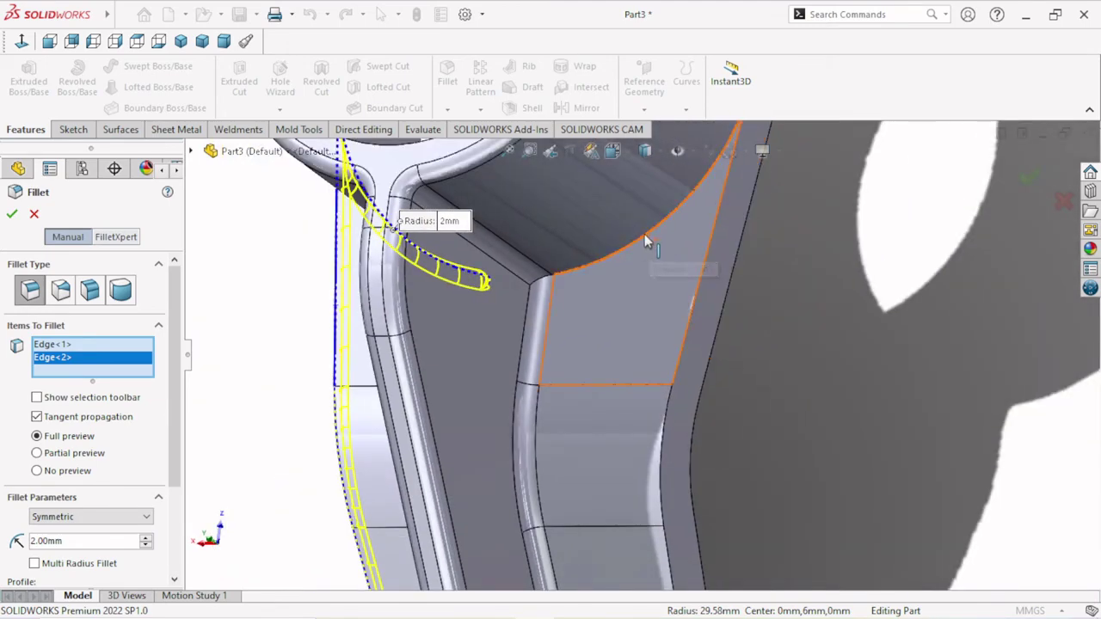
# Add the curved edge below the ring and the arm's right-side edge, then orbit to review Fillet2
pyautogui.click(700, 254)
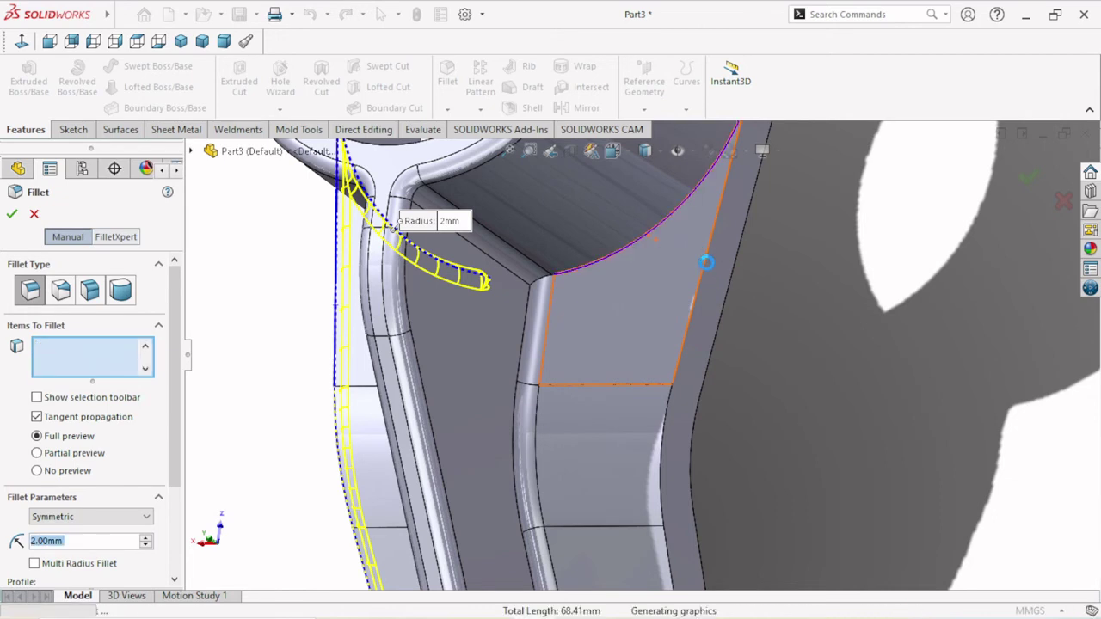
pyautogui.click(698, 296)
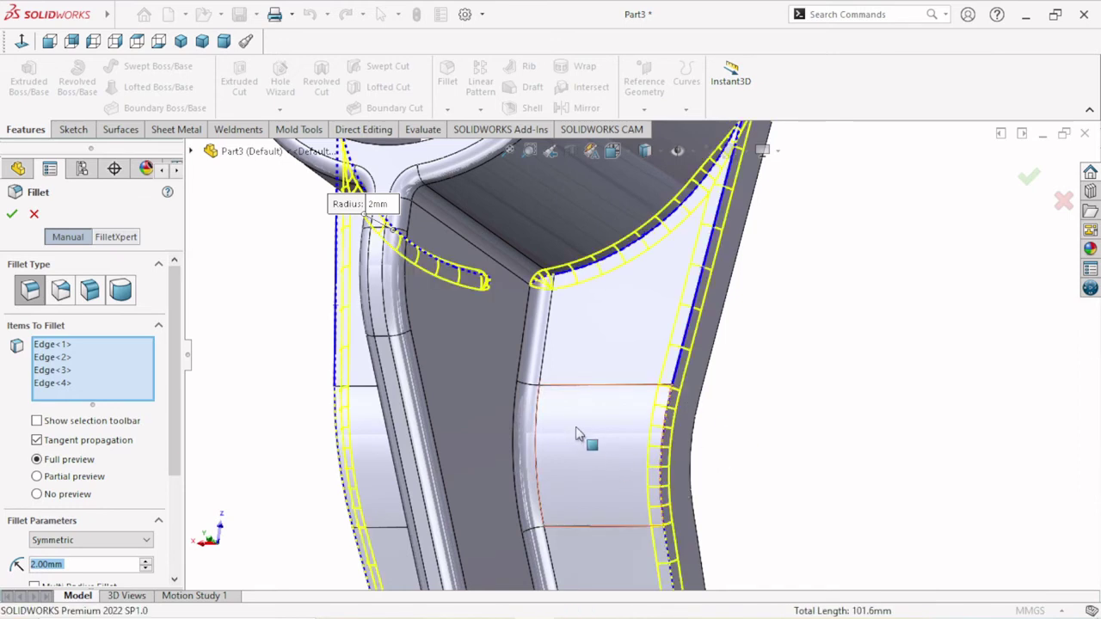
pyautogui.scroll(3, 576, 434)
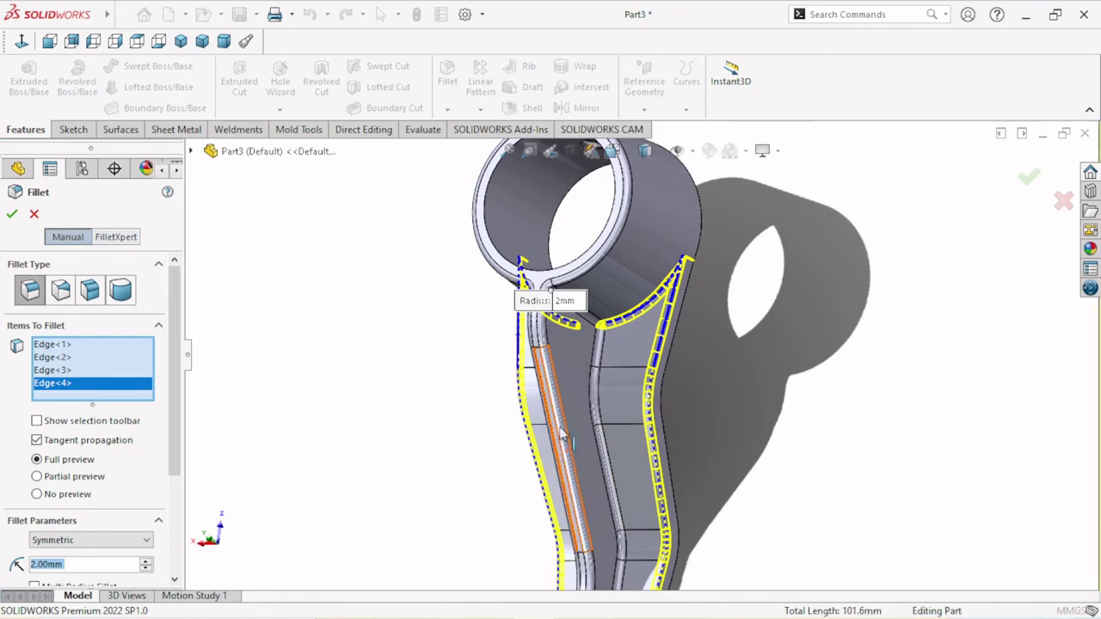
pyautogui.moveTo(574, 486); pyautogui.dragTo(620, 293, button='middle')
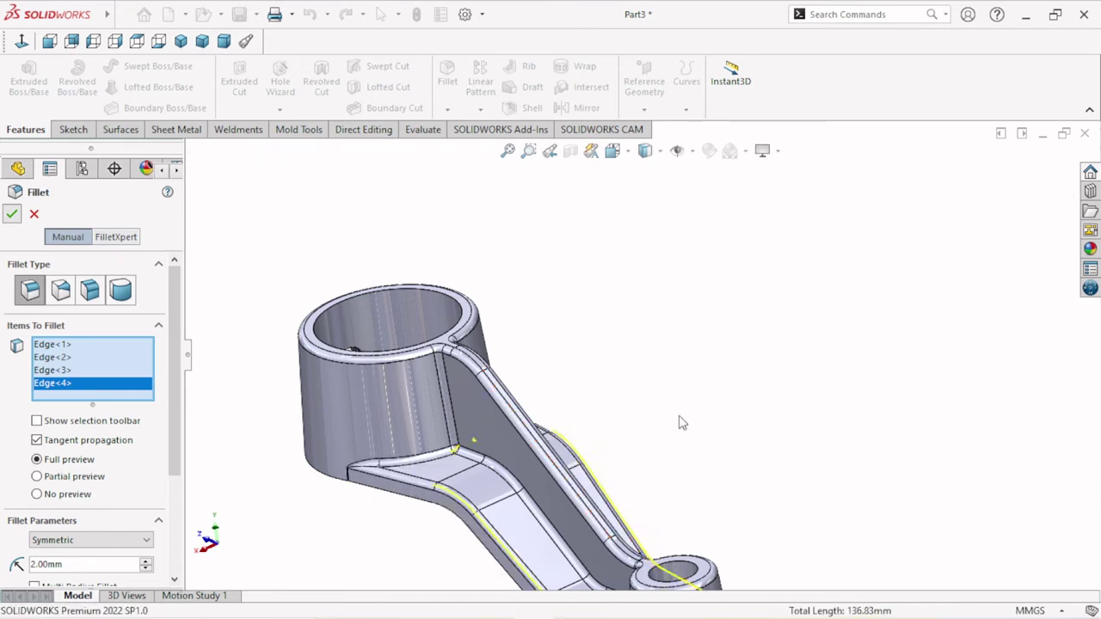
pyautogui.moveTo(670, 390)
pyautogui.mouseDown(button='middle')
pyautogui.moveTo(654, 449)
pyautogui.moveTo(658, 518)
pyautogui.mouseUp(button='middle')
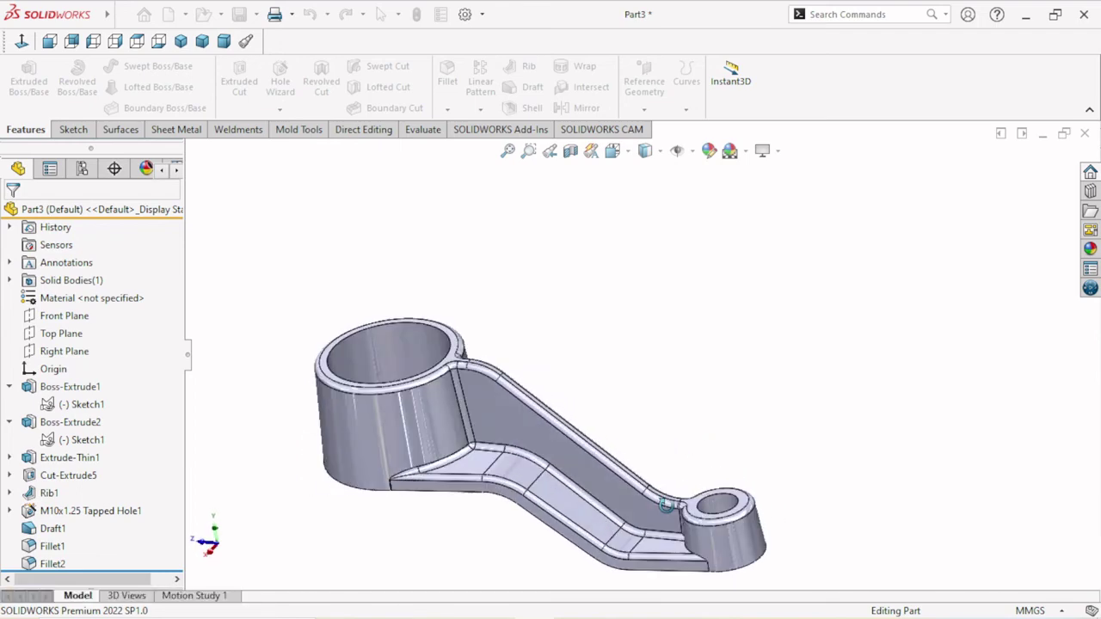
# Orbit and zoom around the bracket to an oblique view, then select Fillet1 in the tree
pyautogui.scroll(-3, 636, 525)
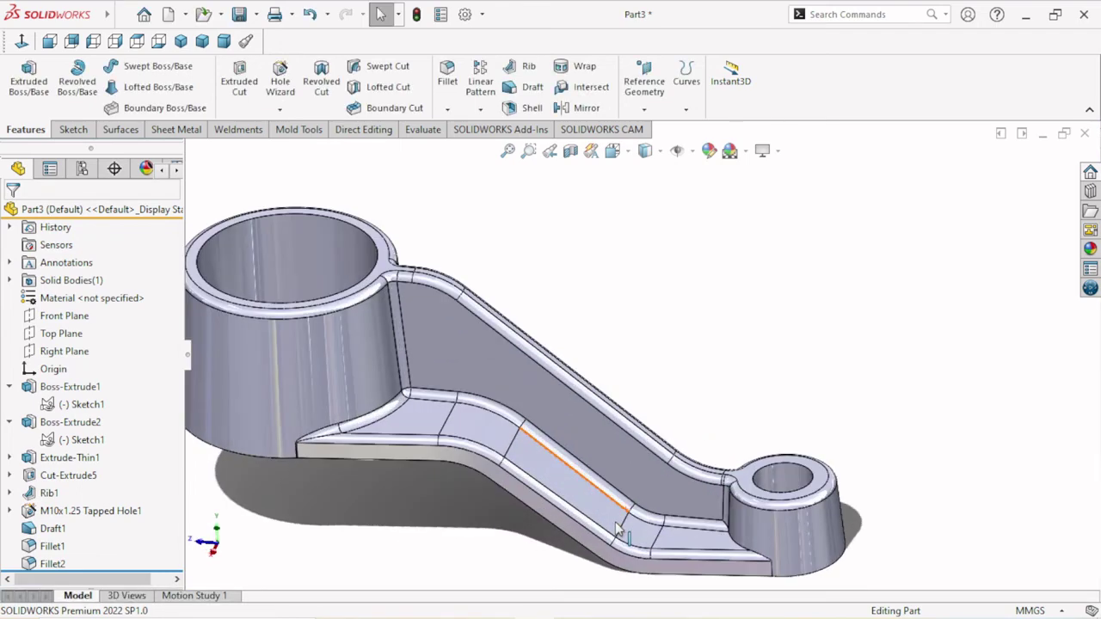
pyautogui.scroll(3, 619, 534)
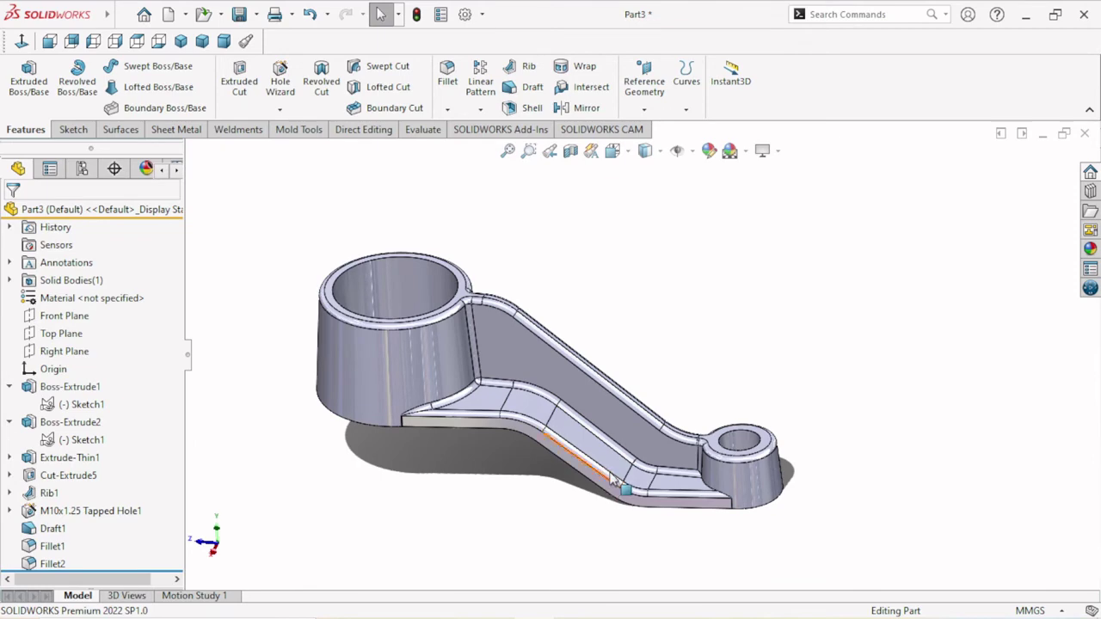
pyautogui.moveTo(550, 481)
pyautogui.mouseDown(button='middle')
pyautogui.moveTo(564, 510)
pyautogui.moveTo(518, 454)
pyautogui.moveTo(507, 466)
pyautogui.mouseUp(button='middle')
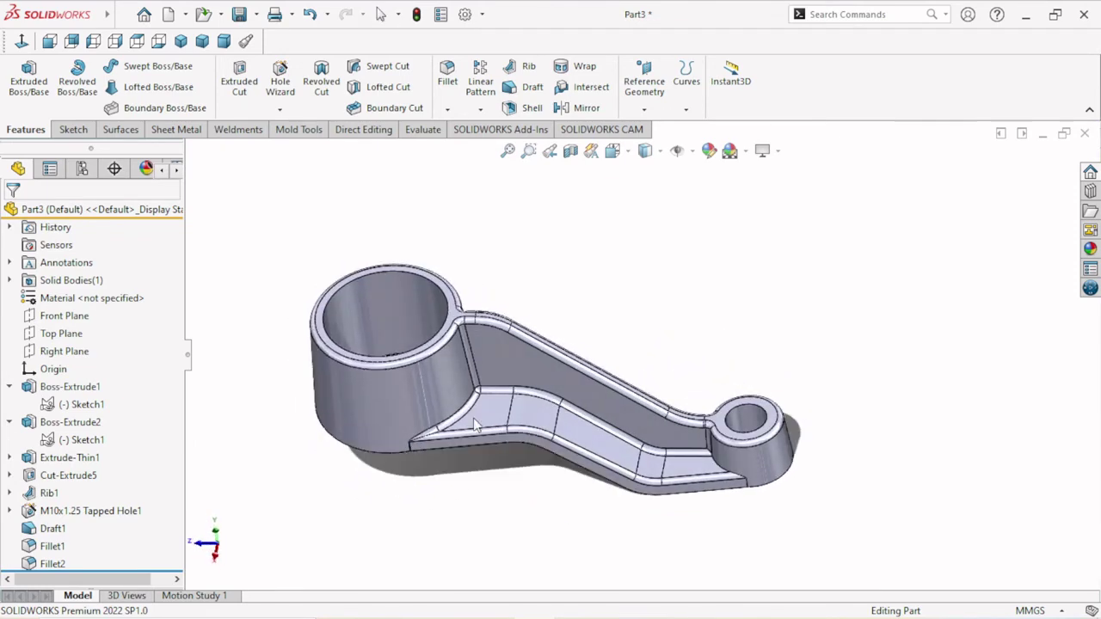
pyautogui.moveTo(474, 424)
pyautogui.mouseDown(button='middle')
pyautogui.moveTo(559, 417)
pyautogui.moveTo(542, 356)
pyautogui.moveTo(553, 311)
pyautogui.moveTo(523, 214)
pyautogui.moveTo(494, 347)
pyautogui.mouseUp(button='middle')
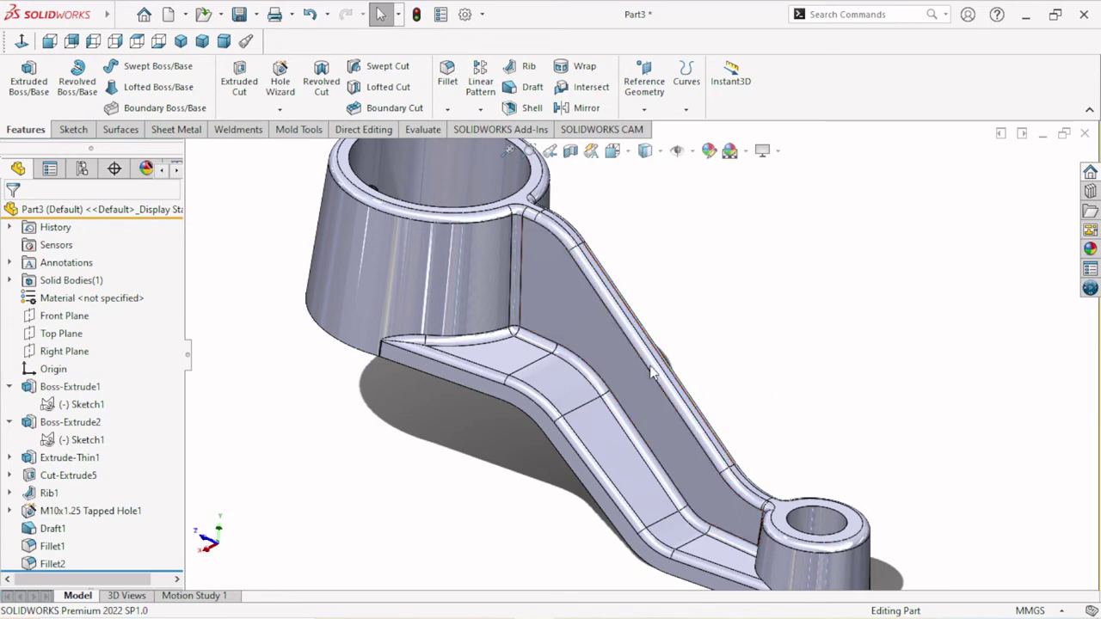
pyautogui.scroll(2, 570, 323)
pyautogui.scroll(2, 570, 323)
pyautogui.scroll(1, 364, 359)
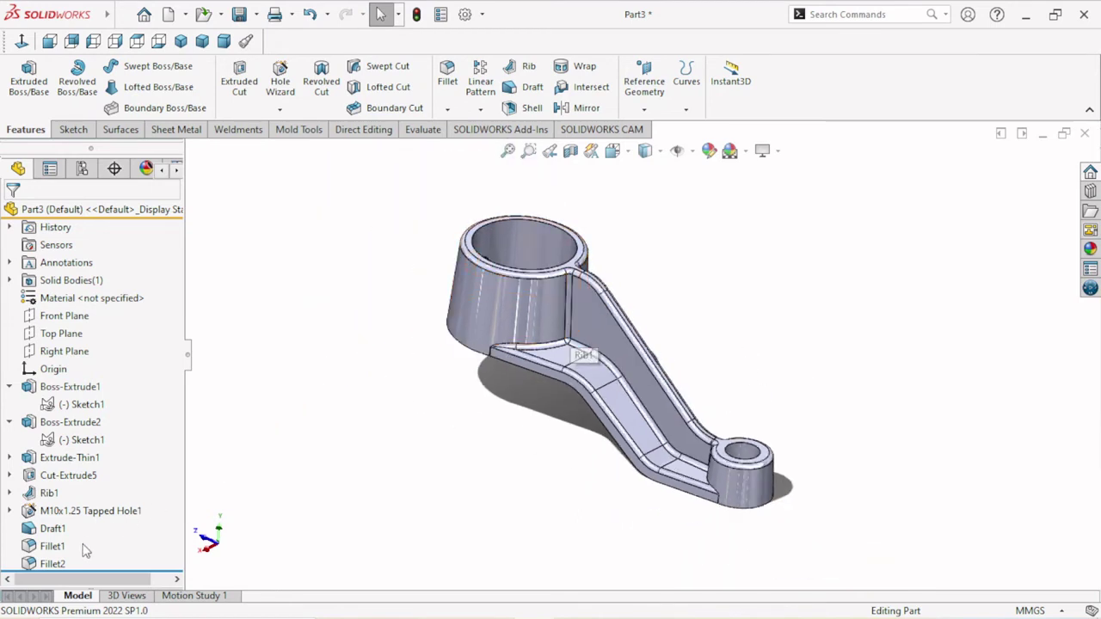
pyautogui.click(52, 547)
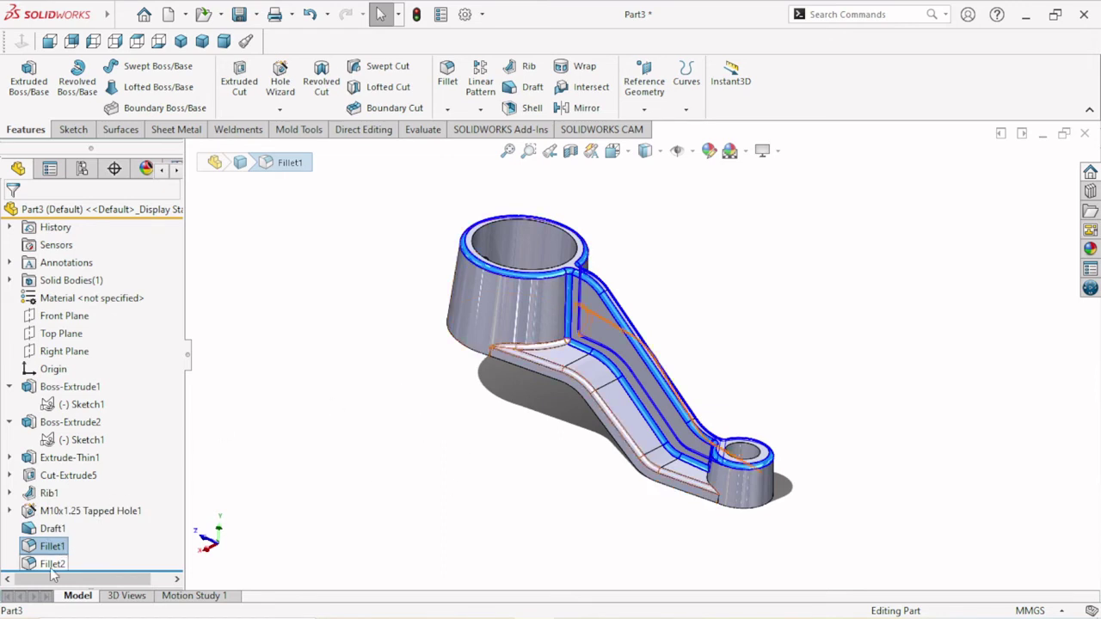
# Add Fillet2 to the selection and give both fillets a red appearance
pyautogui.keyDown('ctrl'); pyautogui.click(48, 563); pyautogui.keyUp('ctrl')
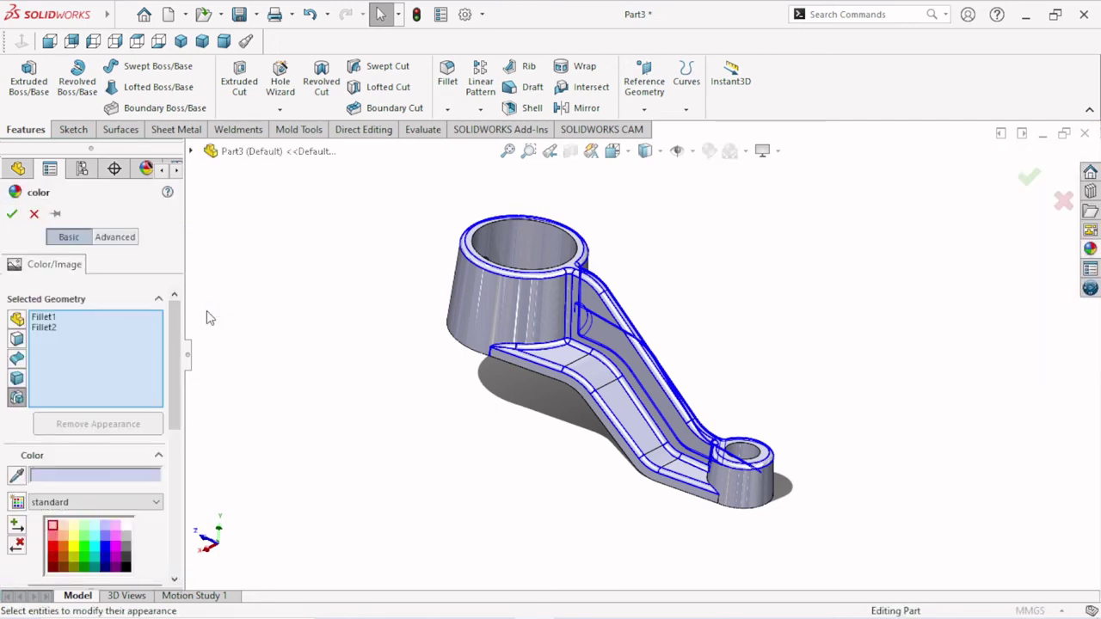
pyautogui.click(54, 552)
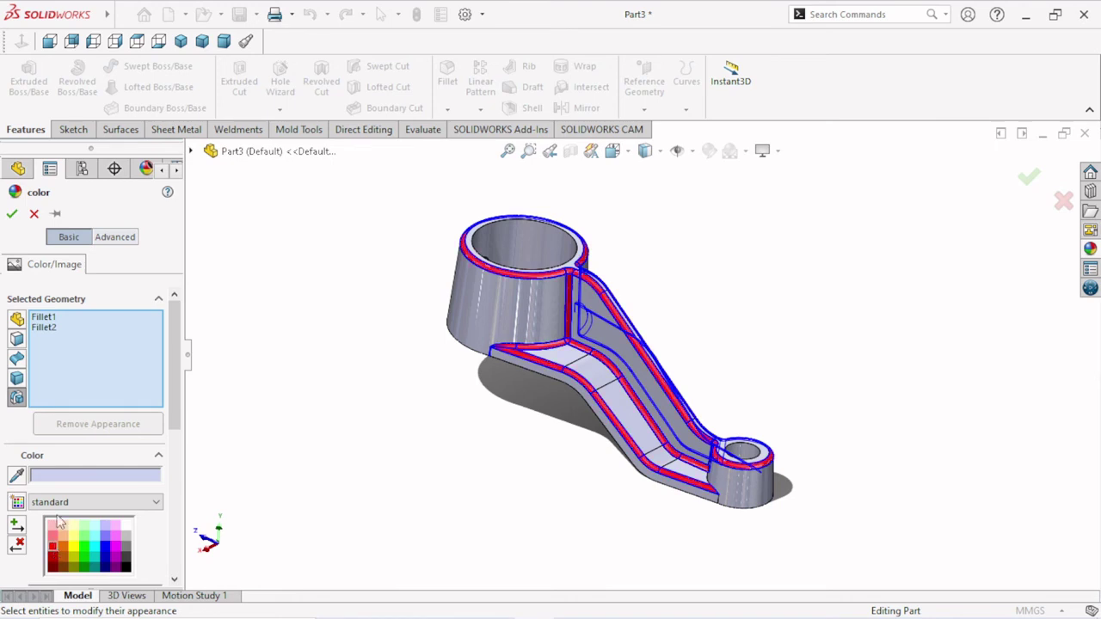
pyautogui.click(13, 214)
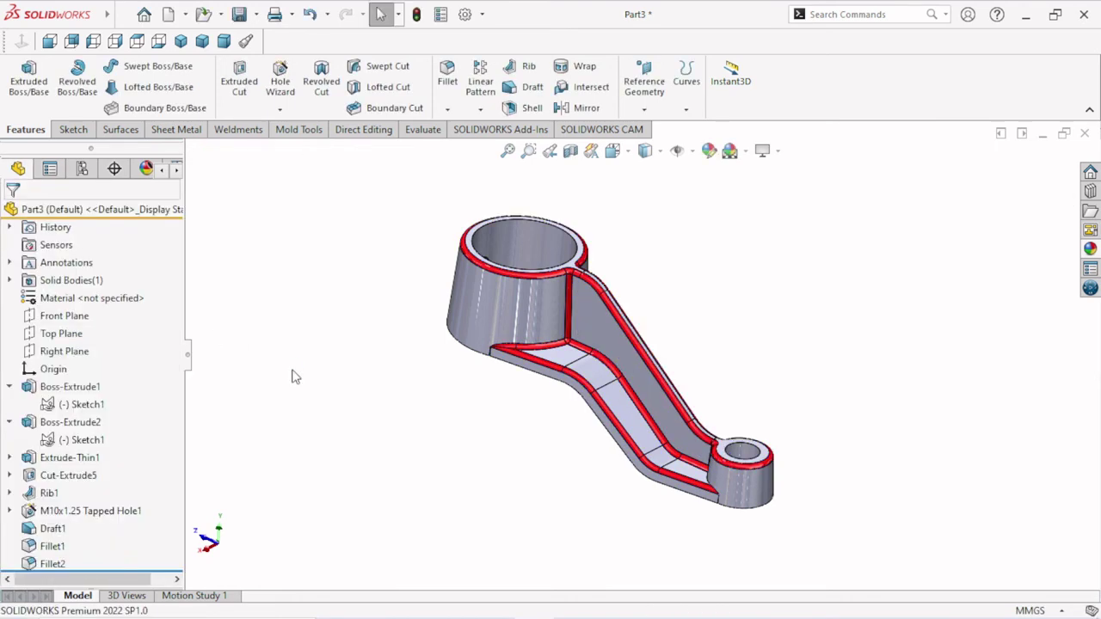
pyautogui.moveTo(427, 434)
pyautogui.mouseDown(button='middle')
pyautogui.moveTo(446, 425)
pyautogui.moveTo(447, 464)
pyautogui.mouseUp(button='middle')
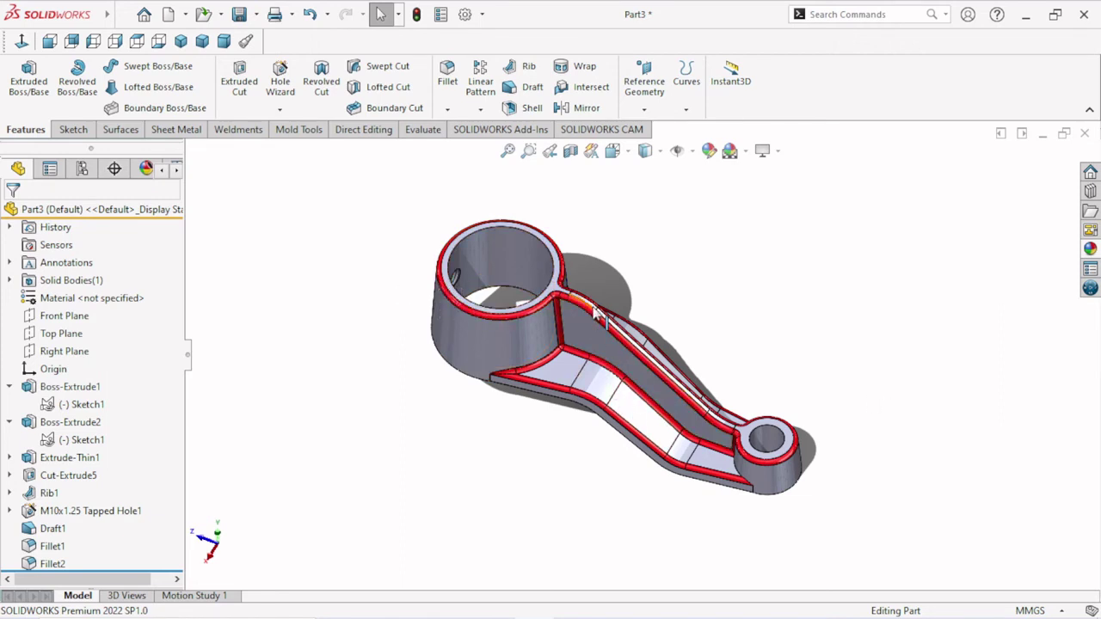
pyautogui.scroll(-2, 705, 408)
pyautogui.scroll(2, 830, 467)
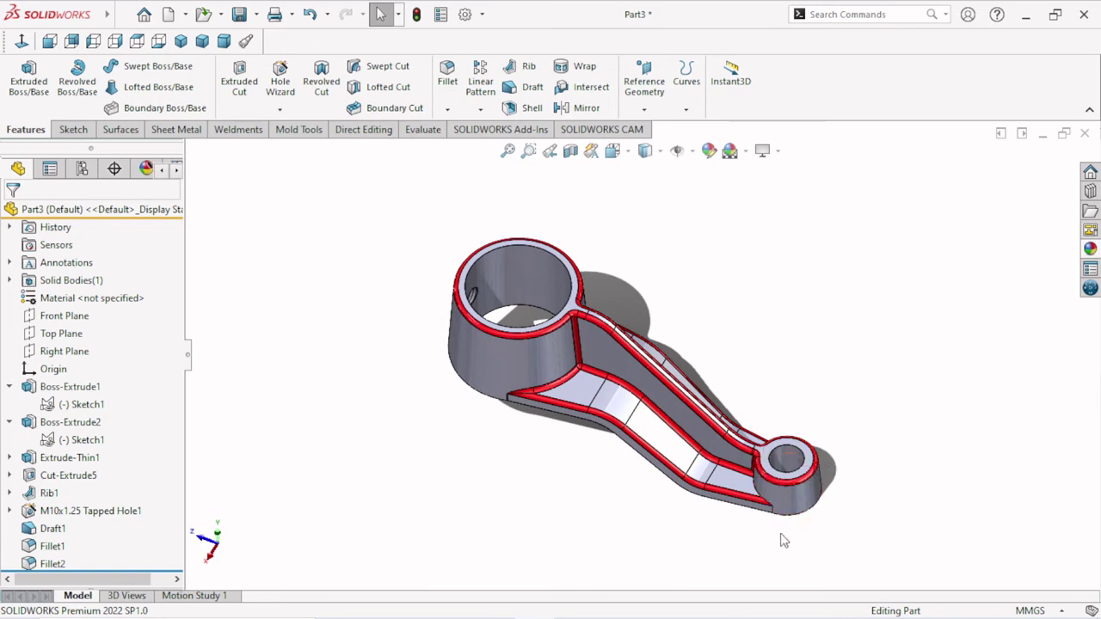
pyautogui.moveTo(783, 554)
pyautogui.mouseDown(button='middle')
pyautogui.moveTo(720, 438)
pyautogui.moveTo(787, 561)
pyautogui.mouseUp(button='middle')
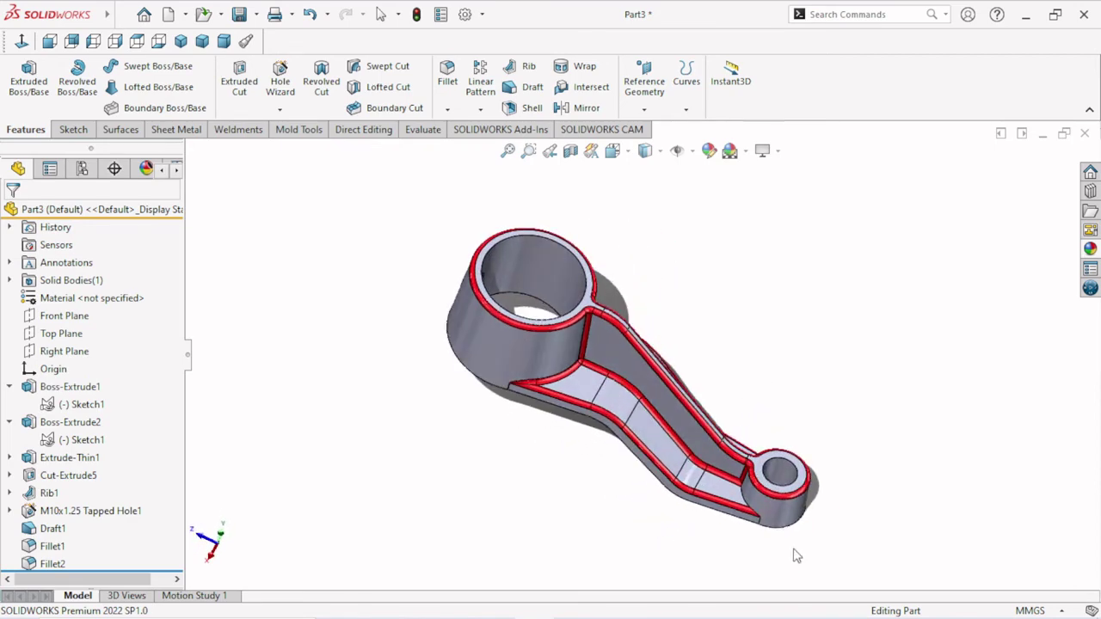
pyautogui.scroll(-2, 844, 477)
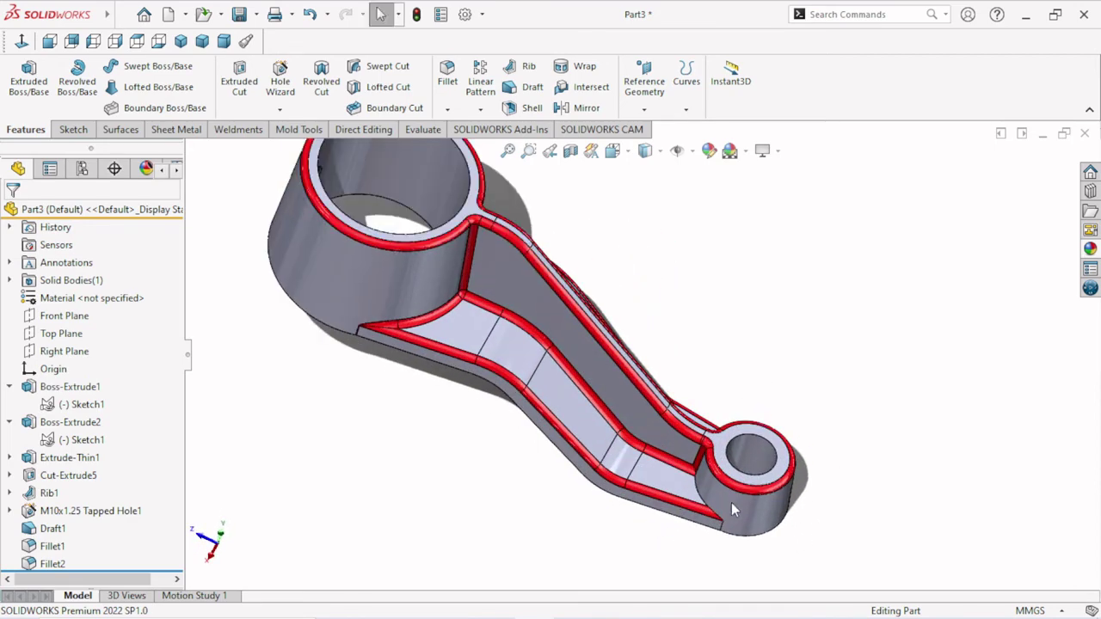
pyautogui.scroll(2, 731, 502)
pyautogui.moveTo(730, 484)
pyautogui.mouseDown(button='middle')
pyautogui.moveTo(710, 483)
pyautogui.moveTo(761, 396)
pyautogui.mouseUp(button='middle')
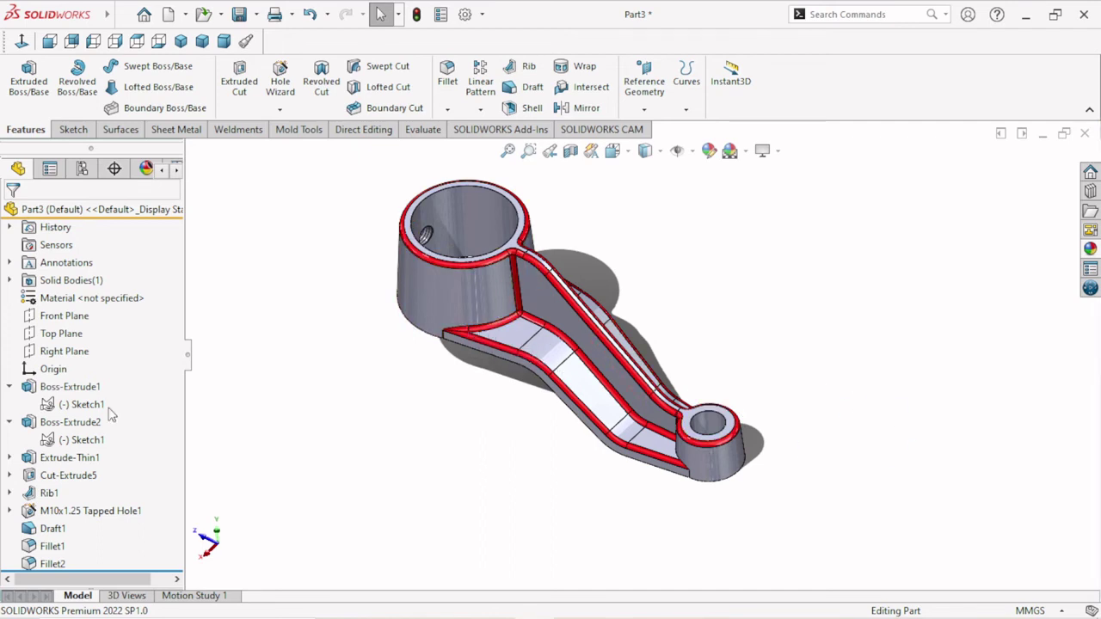
pyautogui.click(84, 299)
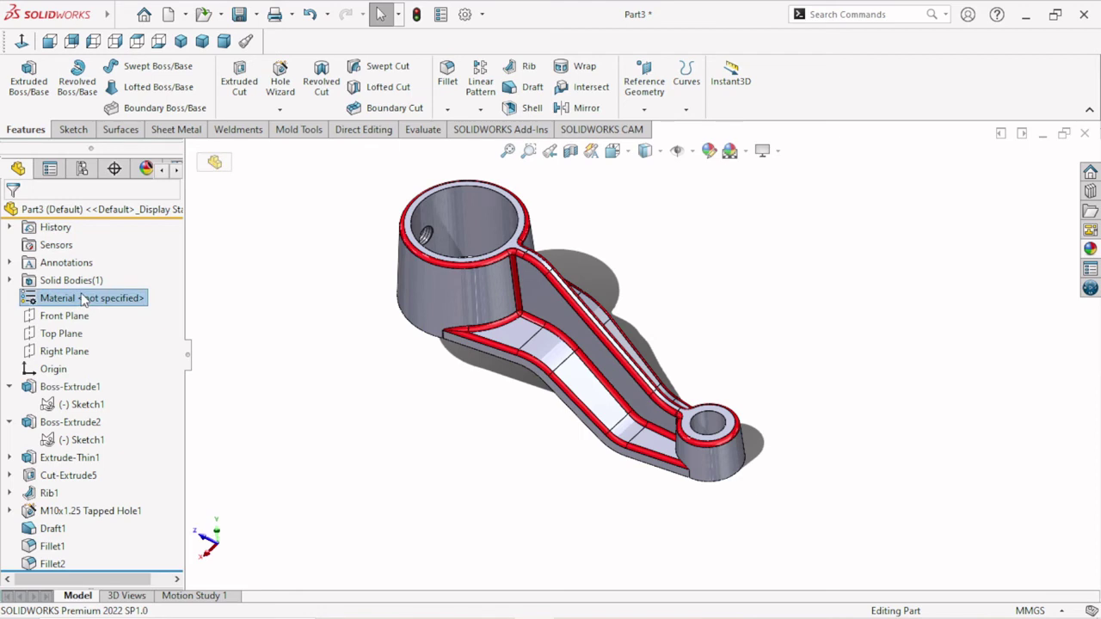
# Assign 6061-T6 (SS) from Aluminium Alloys as the part material and close the library
pyautogui.rightClick(84, 298)
pyautogui.click(142, 280)
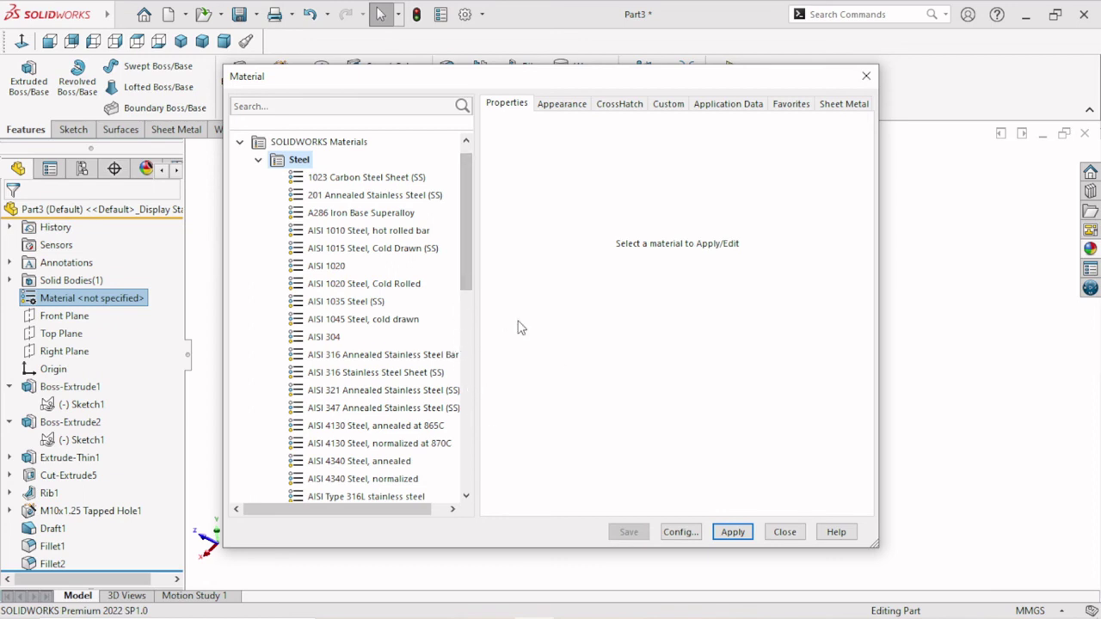
pyautogui.click(258, 160)
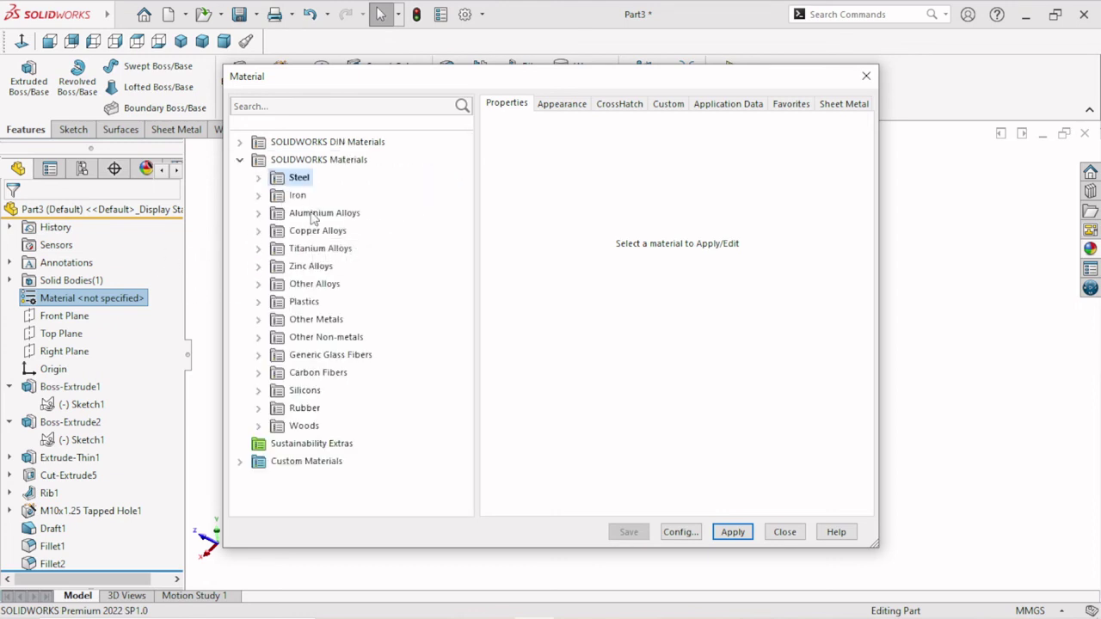
pyautogui.click(313, 215)
pyautogui.doubleClick(312, 215)
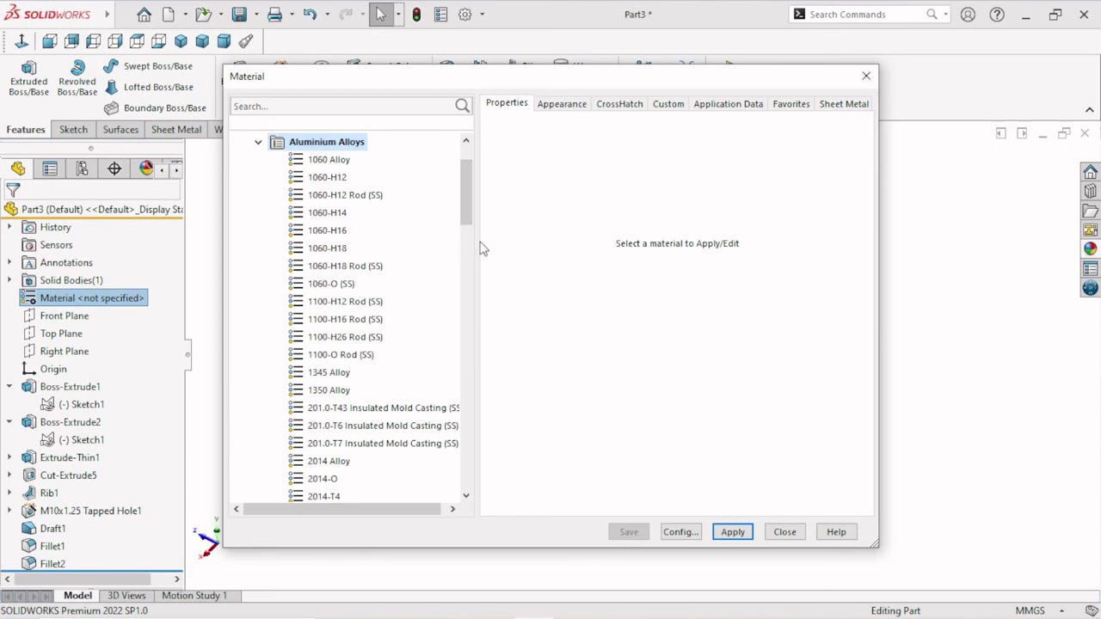
pyautogui.scroll(-6, 465, 165)
pyautogui.moveTo(486, 273); pyautogui.dragTo(488, 402)
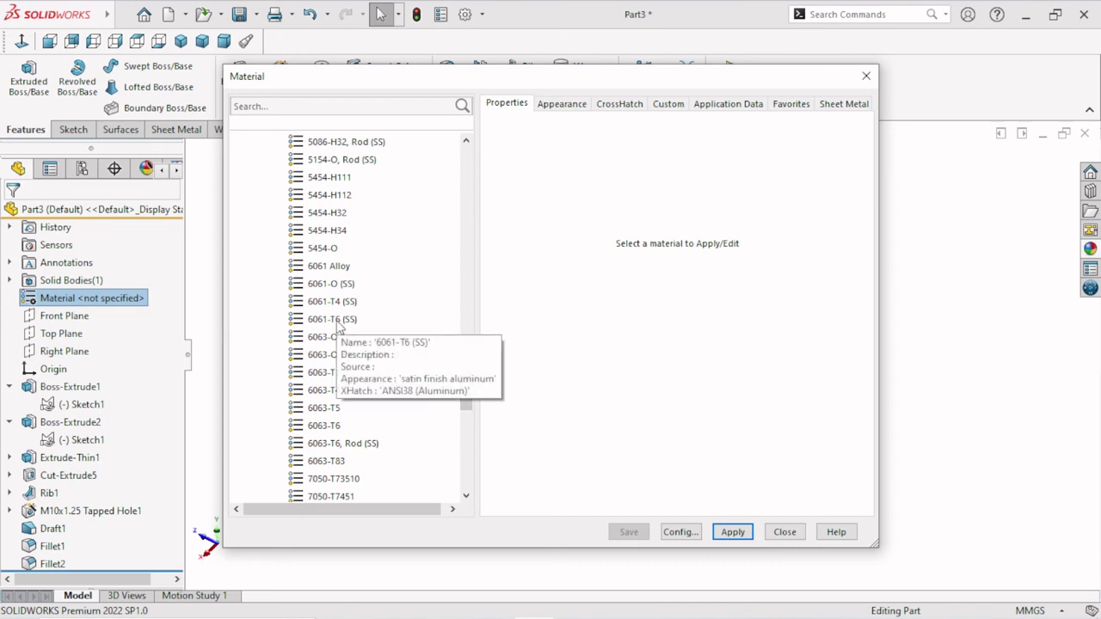
pyautogui.click(337, 320)
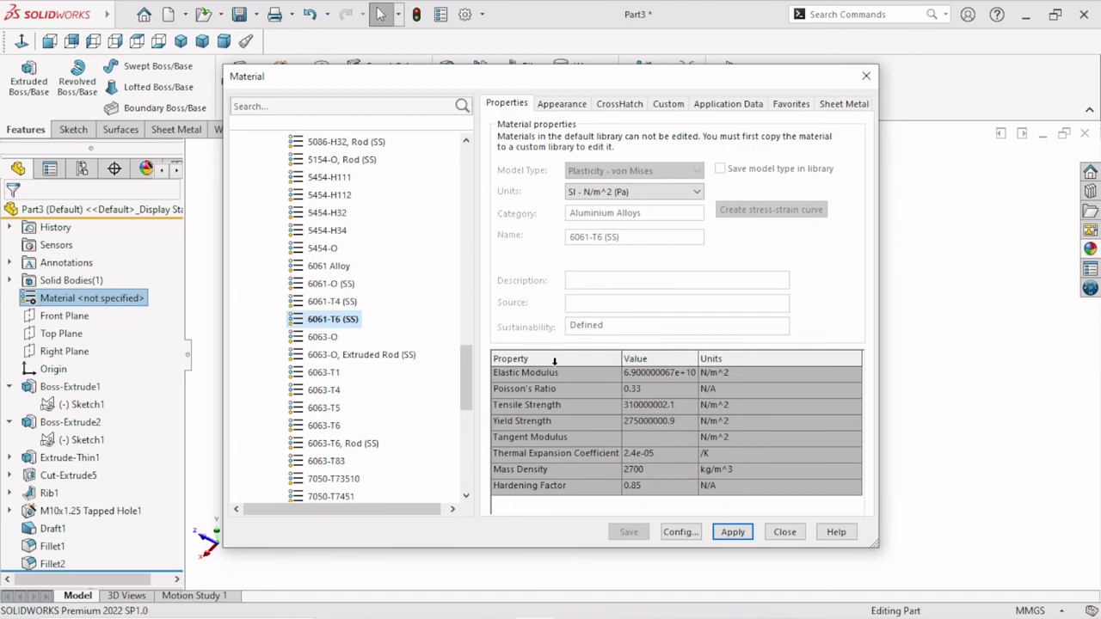
pyautogui.moveTo(464, 363); pyautogui.dragTo(458, 358)
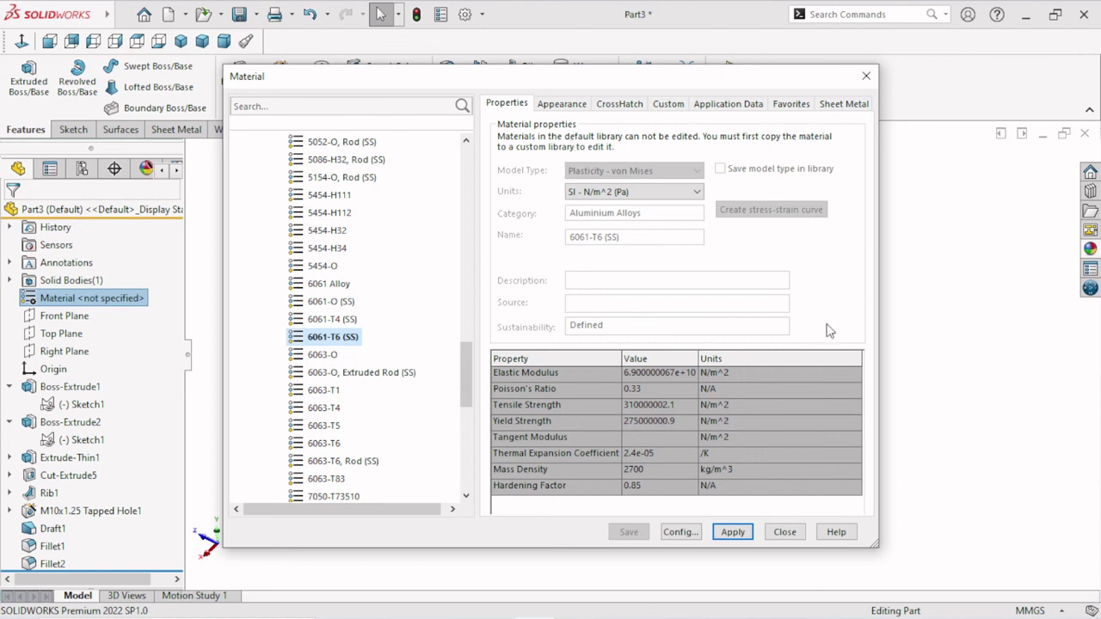
pyautogui.click(737, 532)
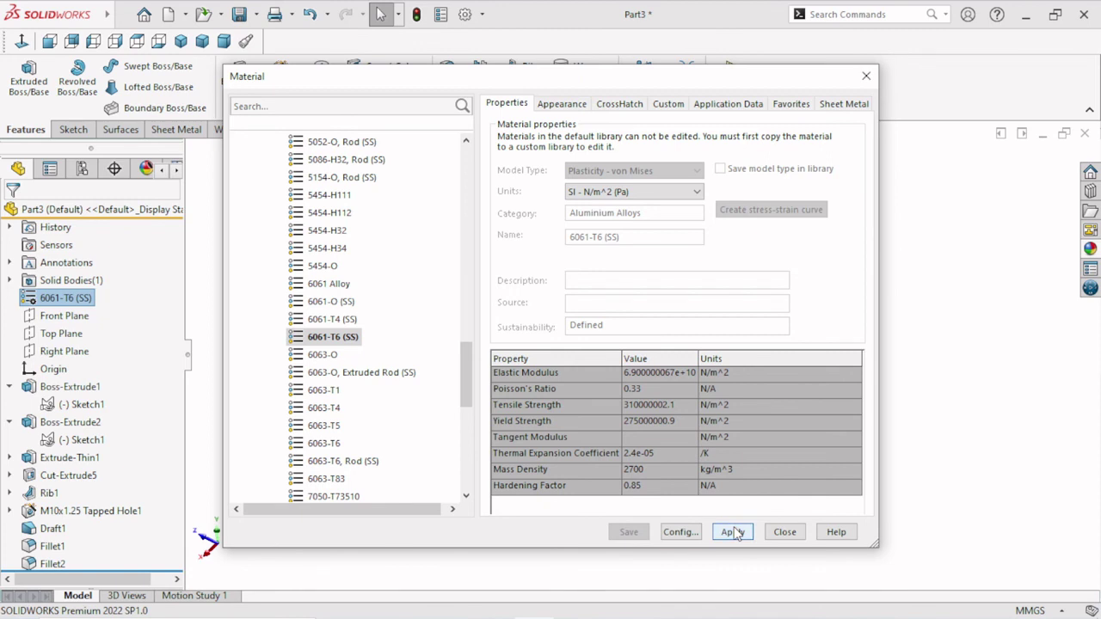
pyautogui.click(783, 532)
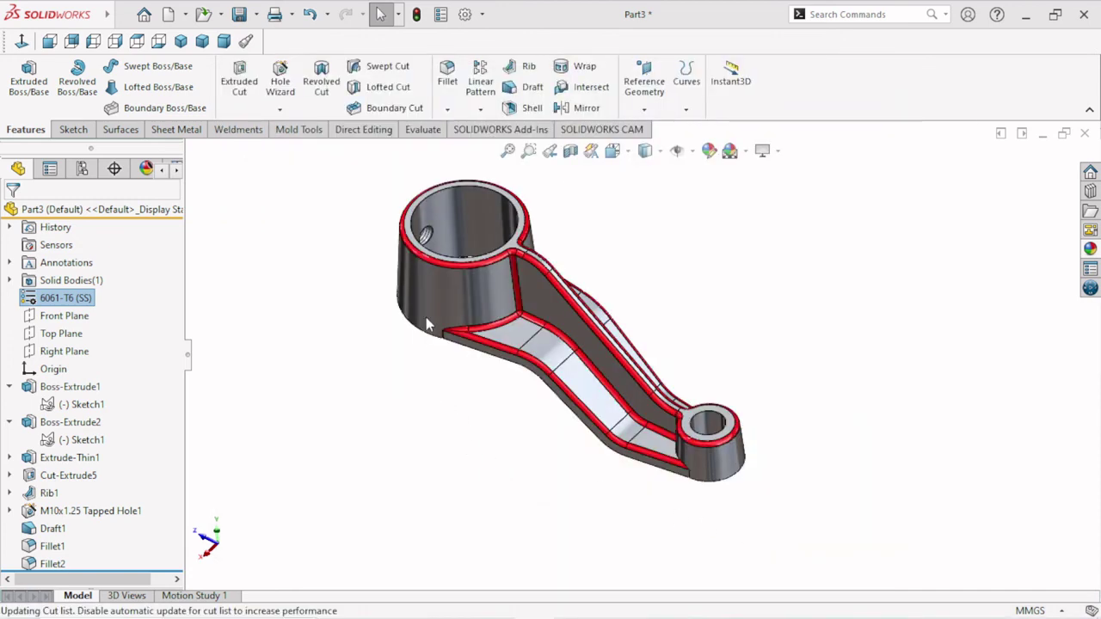
# Orbit the part, snap to standard isometric, then settle on a near-front view
pyautogui.moveTo(425, 380); pyautogui.dragTo(550, 404, button='middle')
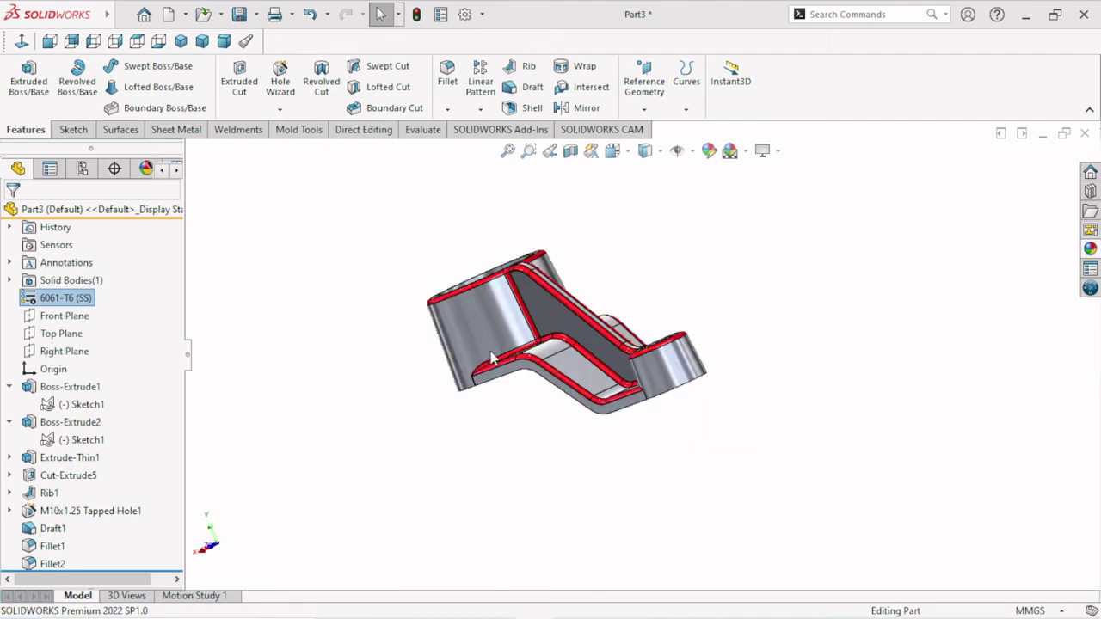
pyautogui.click(482, 327)
pyautogui.click(600, 437)
pyautogui.hotkey('ctrl', '7')
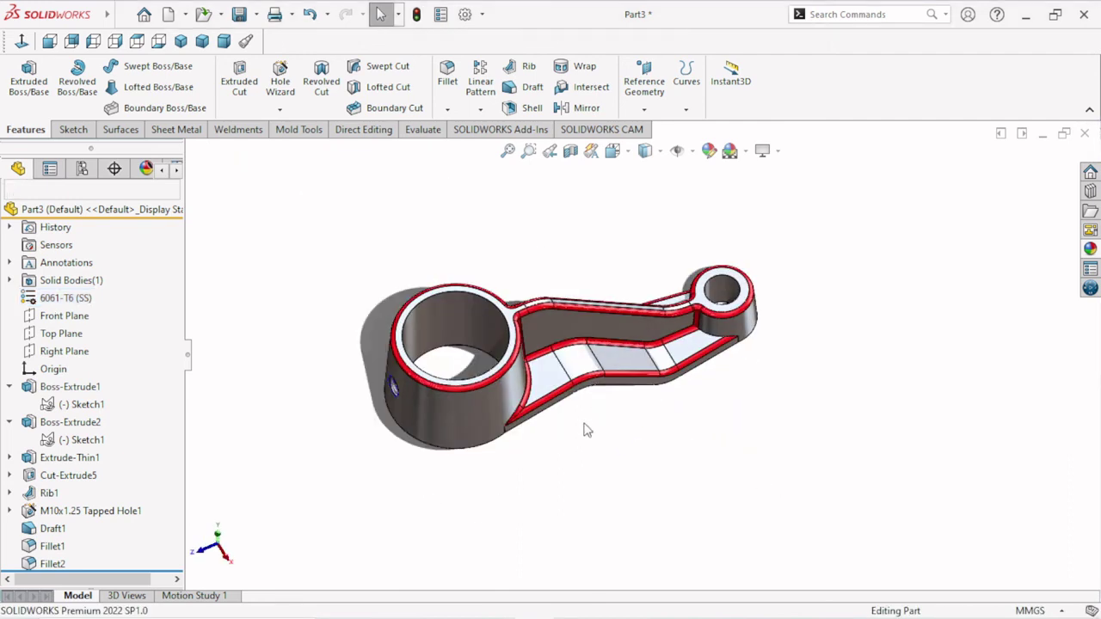
pyautogui.moveTo(409, 367); pyautogui.dragTo(478, 317, button='middle')
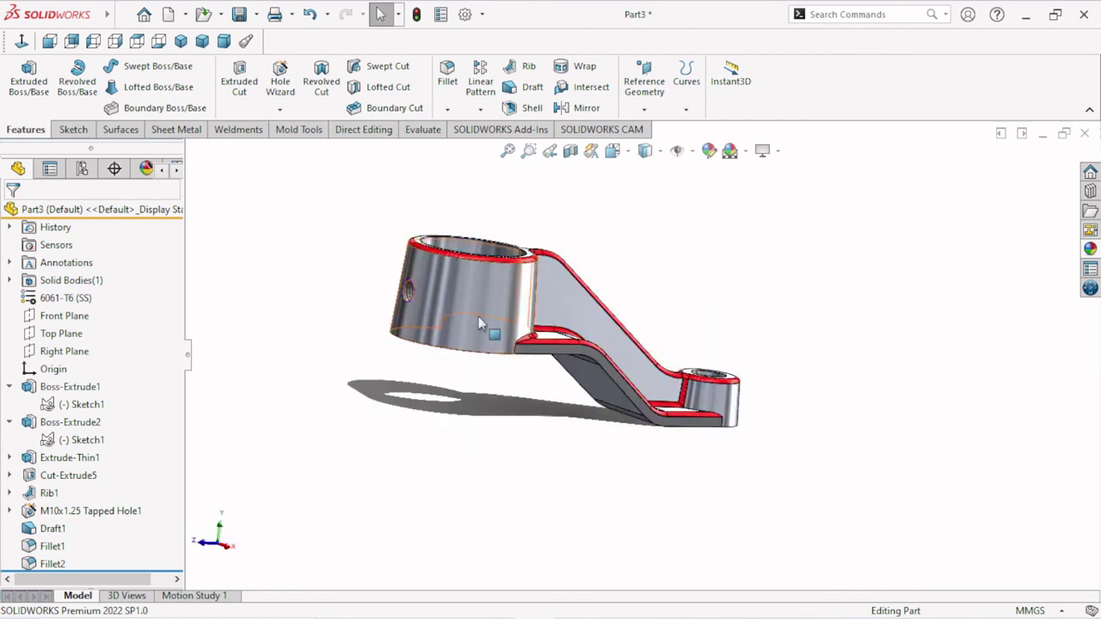
pyautogui.moveTo(528, 379)
pyautogui.mouseDown(button='middle')
pyautogui.moveTo(381, 408)
pyautogui.moveTo(401, 379)
pyautogui.mouseUp(button='middle')
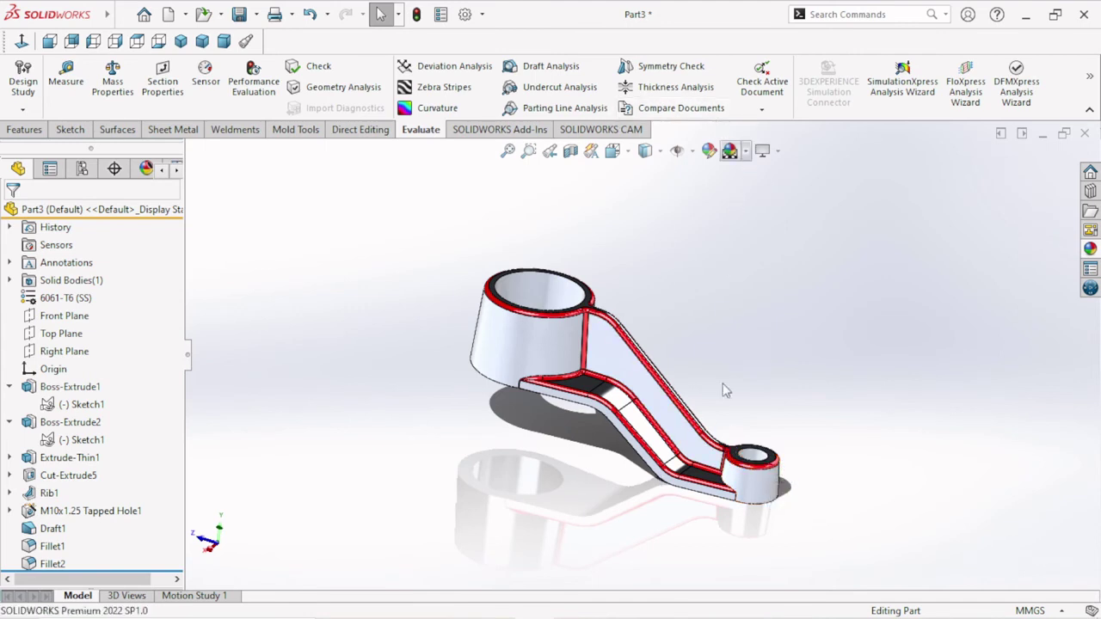
pyautogui.moveTo(654, 370)
pyautogui.mouseDown(button='middle')
pyautogui.moveTo(610, 335)
pyautogui.moveTo(731, 564)
pyautogui.moveTo(769, 461)
pyautogui.moveTo(730, 508)
pyautogui.moveTo(712, 508)
pyautogui.mouseUp(button='middle')
pyautogui.click(557, 359)
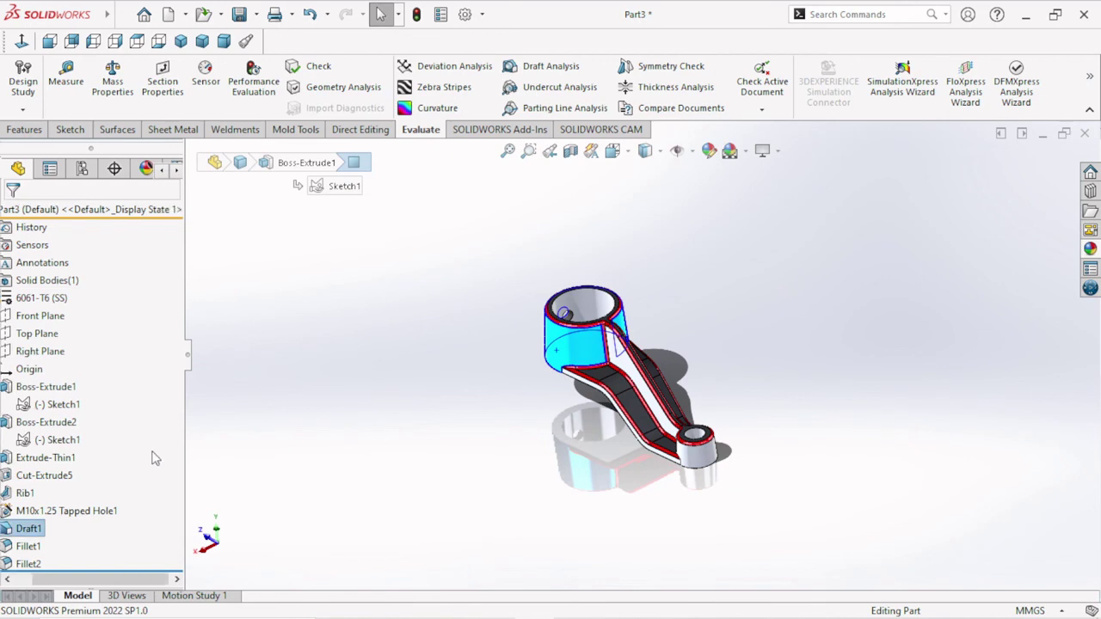
# Select Draft1, Rib1, Cut-Extrude5, Extrude-Thin1, Boss-Extrude2 and Boss-Extrude1 for an appearance edit
pyautogui.click(53, 529)
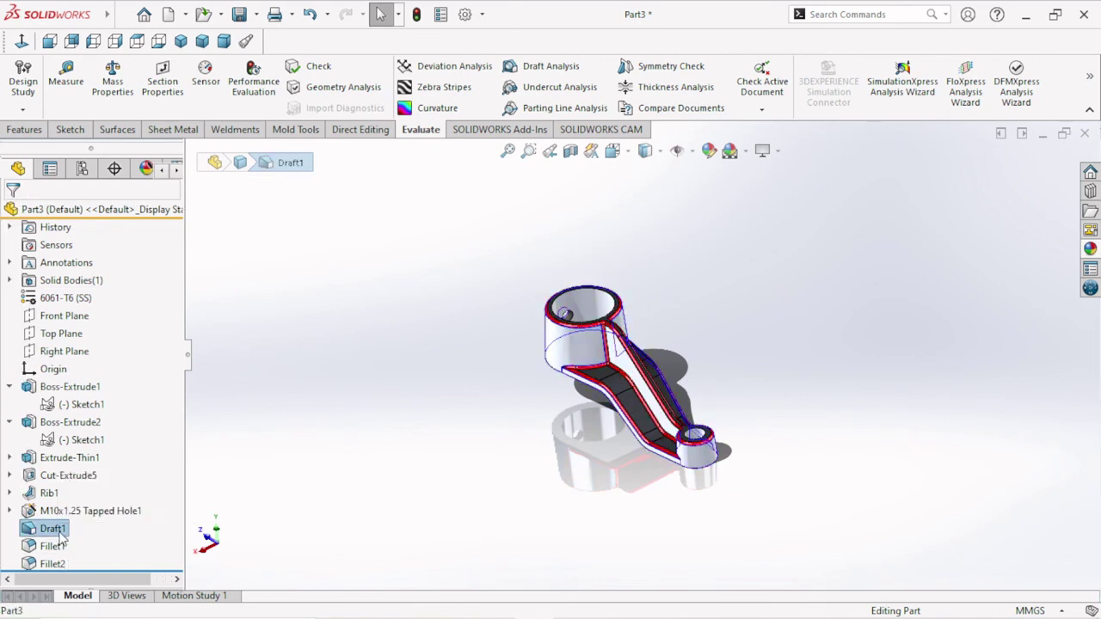
pyautogui.click(60, 531)
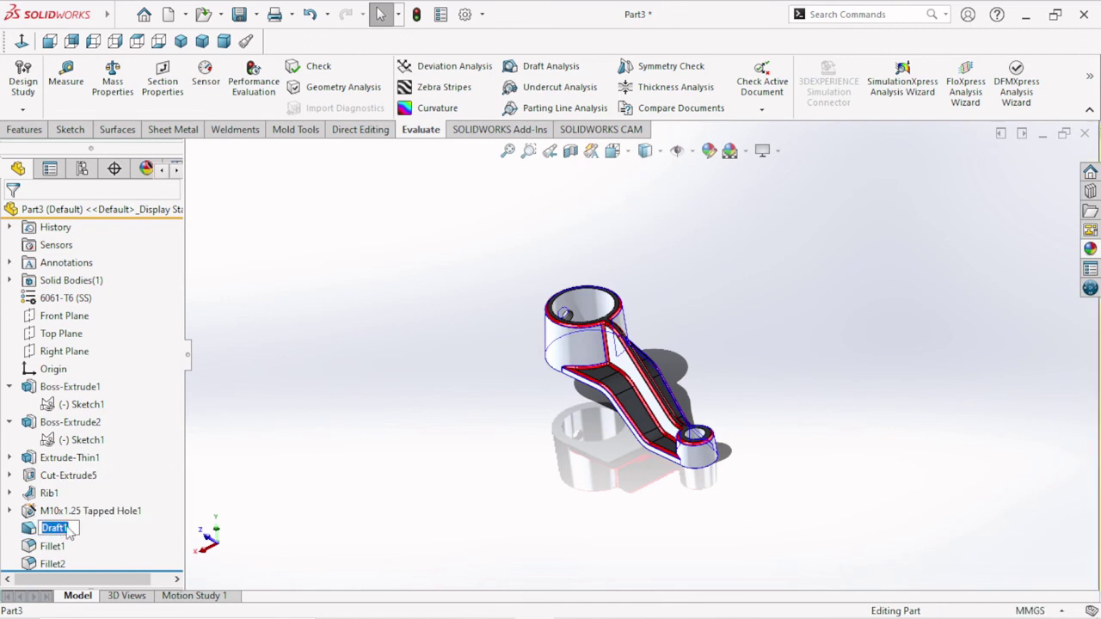
pyautogui.click(258, 519)
pyautogui.click(53, 529)
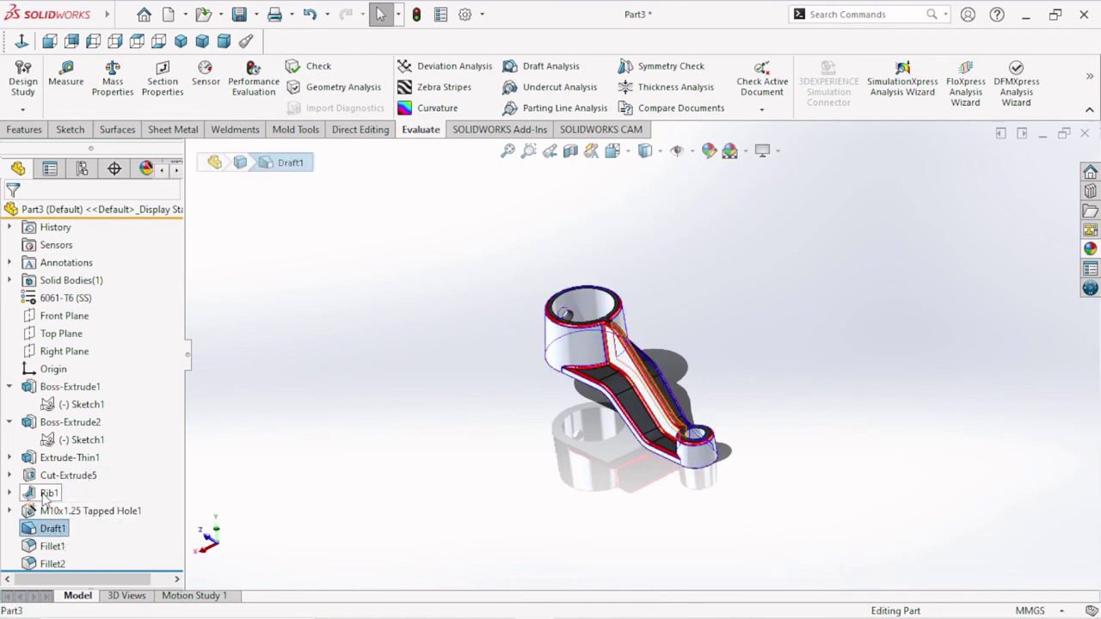
pyautogui.keyDown('ctrl'); pyautogui.click(49, 493); pyautogui.keyUp('ctrl')
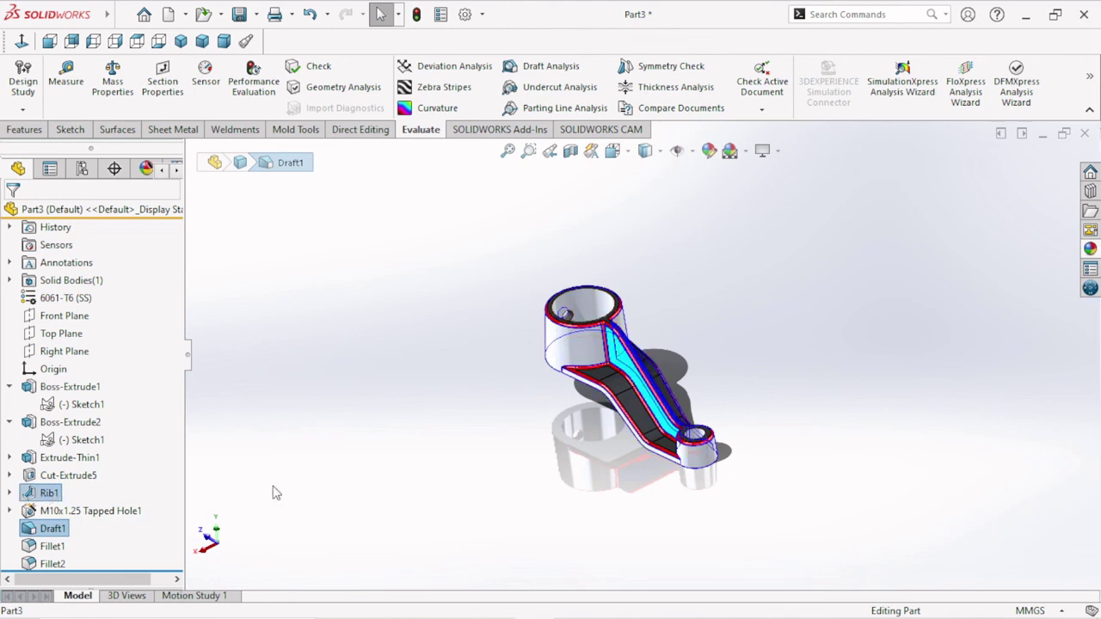
pyautogui.scroll(-3, 638, 389)
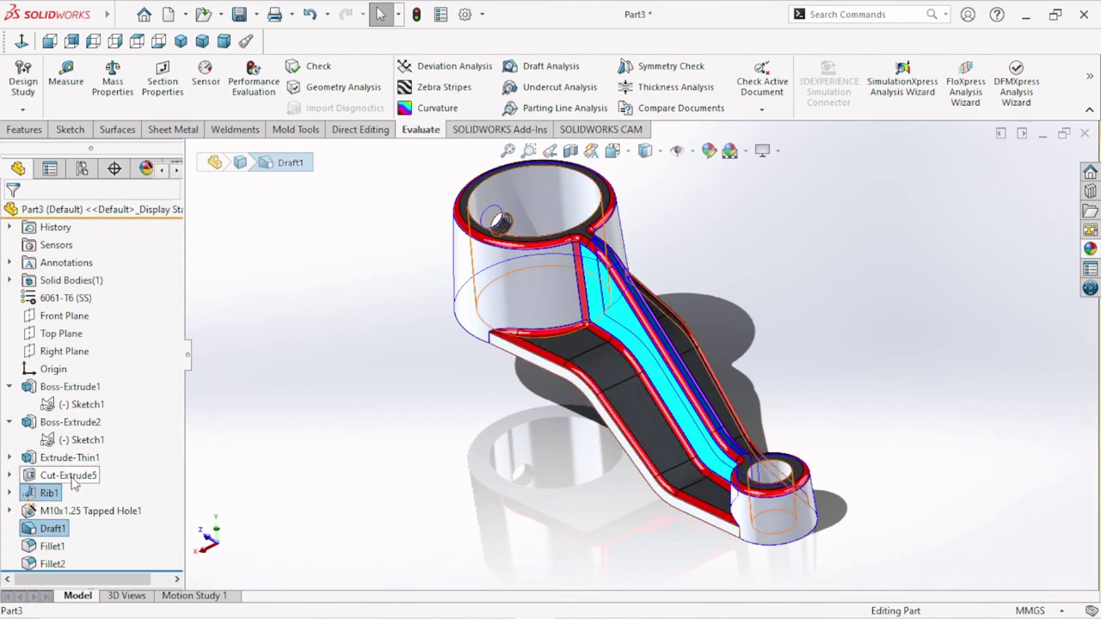
pyautogui.keyDown('ctrl'); pyautogui.click(69, 476); pyautogui.keyUp('ctrl')
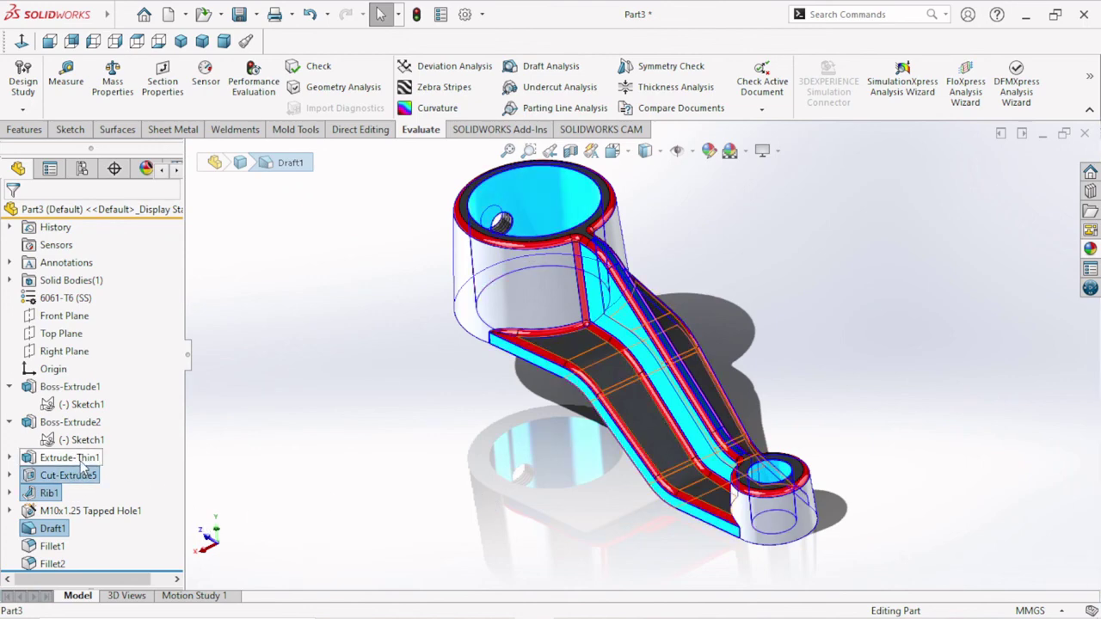
pyautogui.keyDown('ctrl'); pyautogui.click(81, 460); pyautogui.keyUp('ctrl')
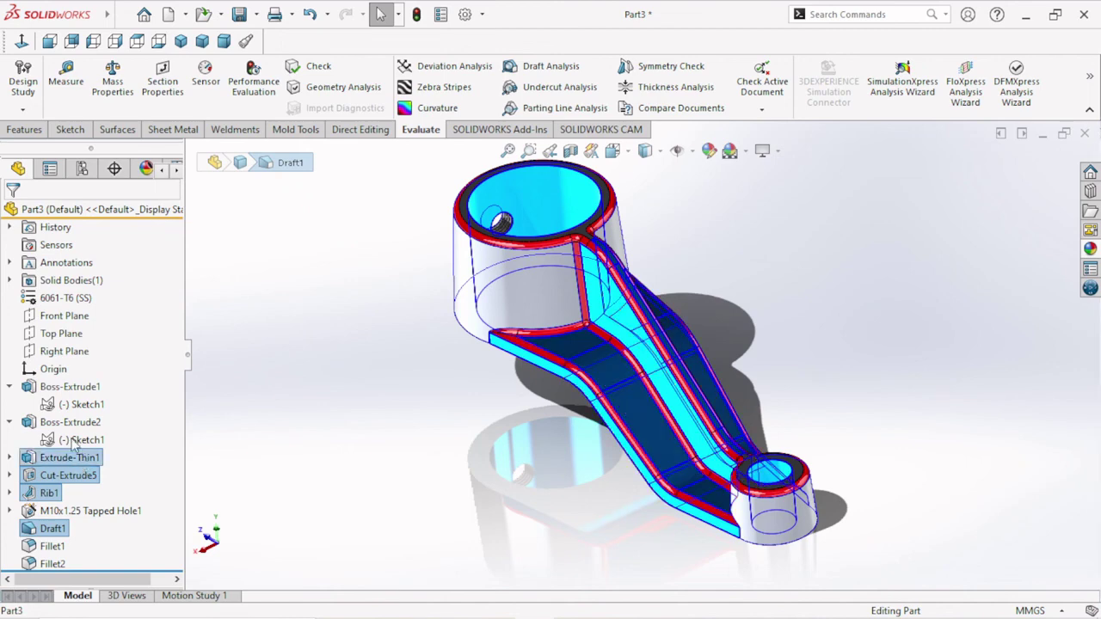
pyautogui.keyDown('ctrl'); pyautogui.click(68, 426); pyautogui.keyUp('ctrl')
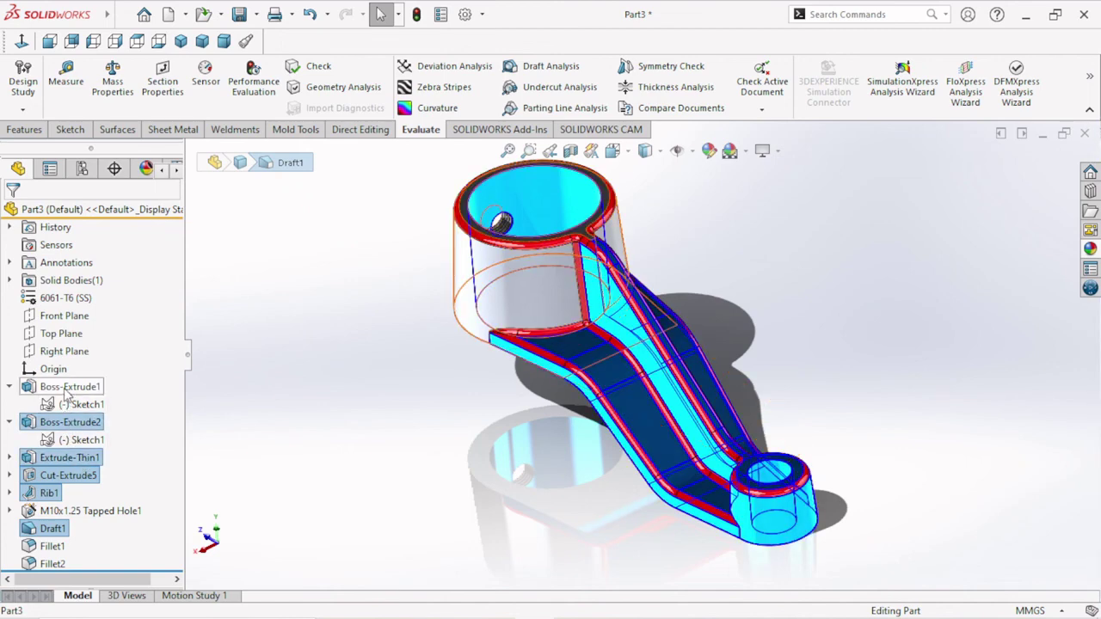
pyautogui.keyDown('ctrl'); pyautogui.click(67, 393); pyautogui.keyUp('ctrl')
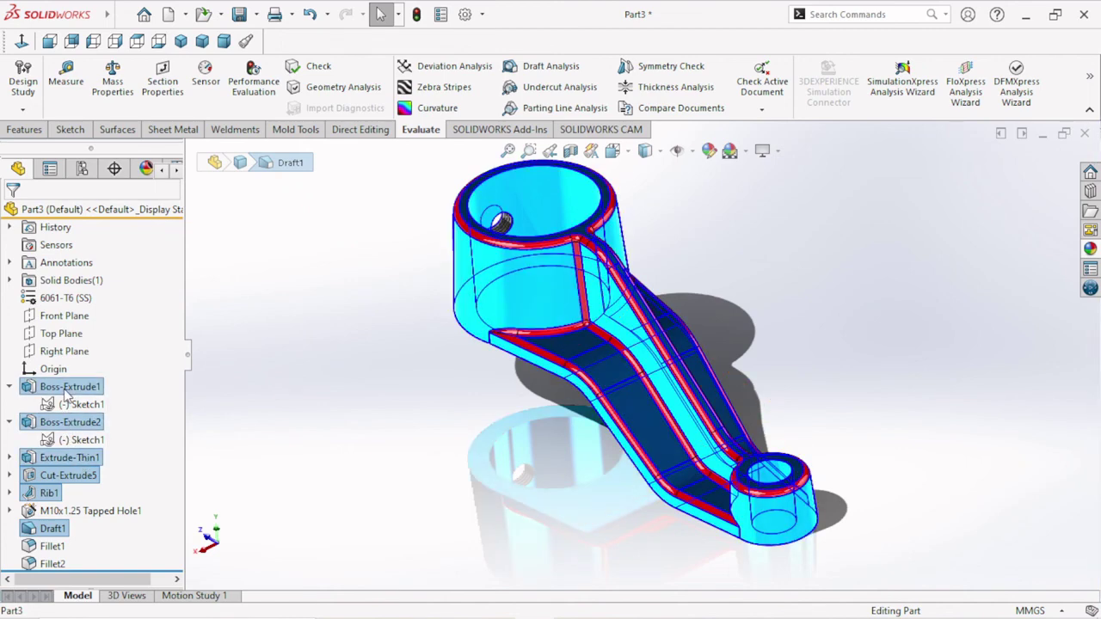
pyautogui.click(707, 151)
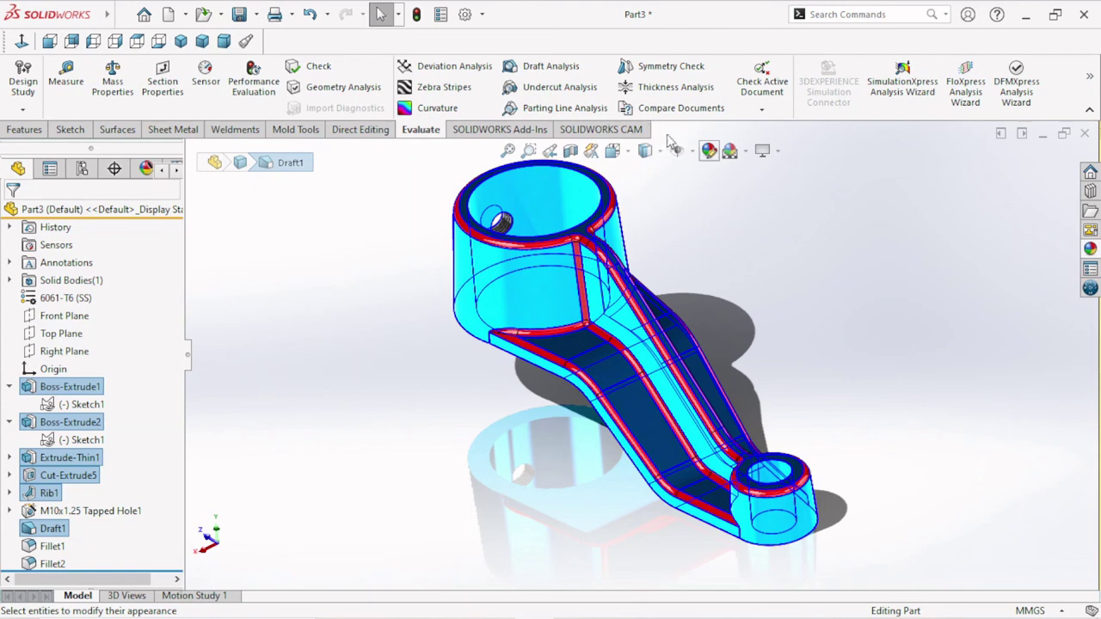
# Colour the selected body features yellow, leaving the fillets red
pyautogui.click(537, 347)
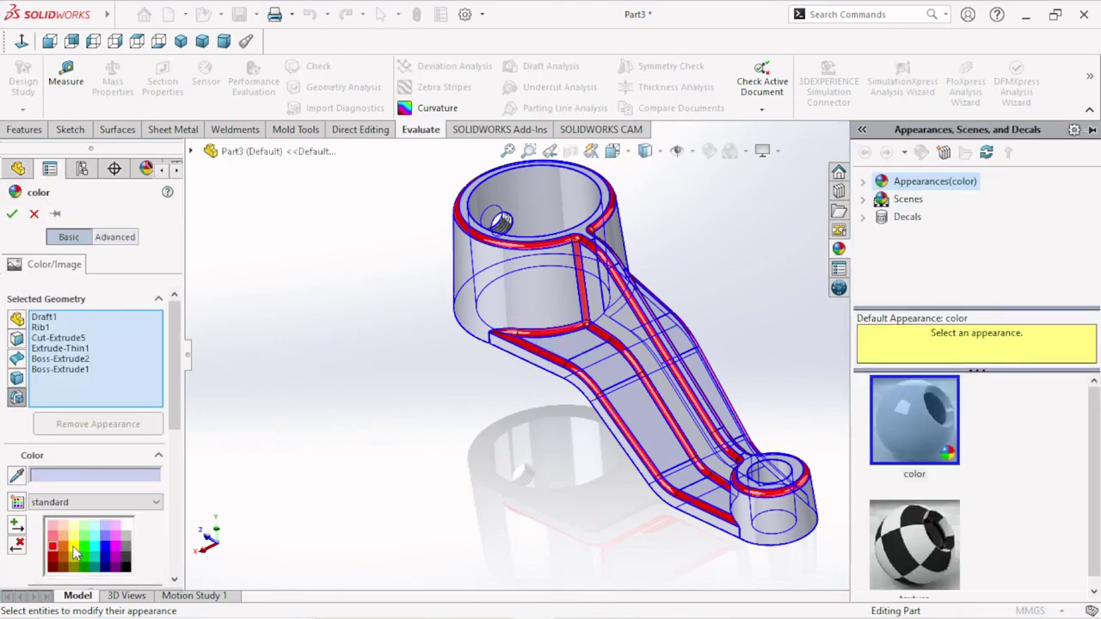
pyautogui.click(74, 549)
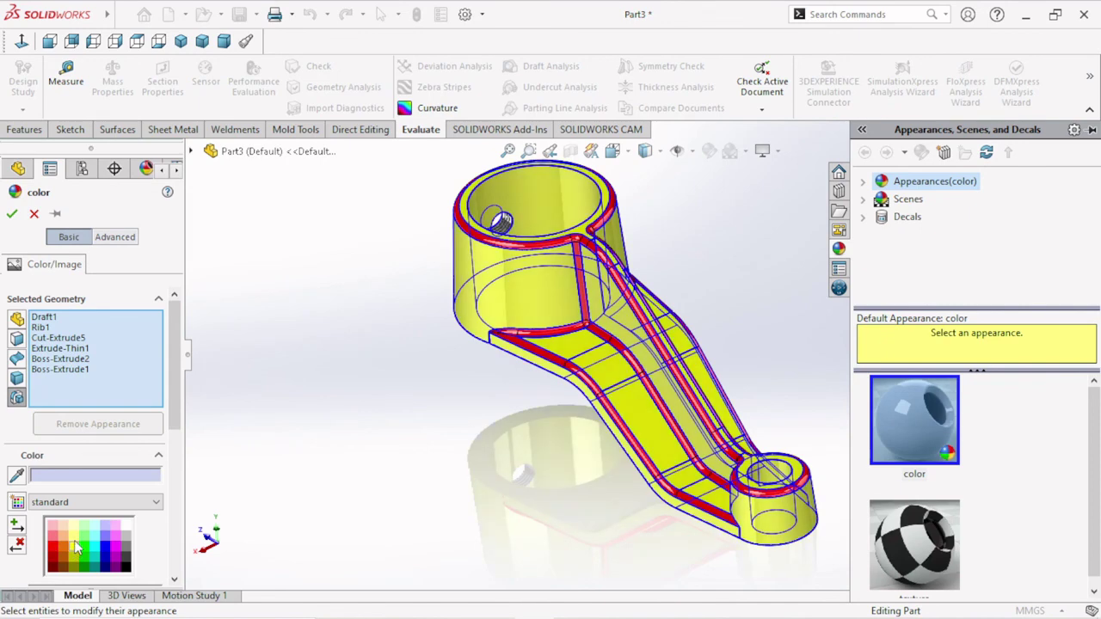
pyautogui.click(12, 214)
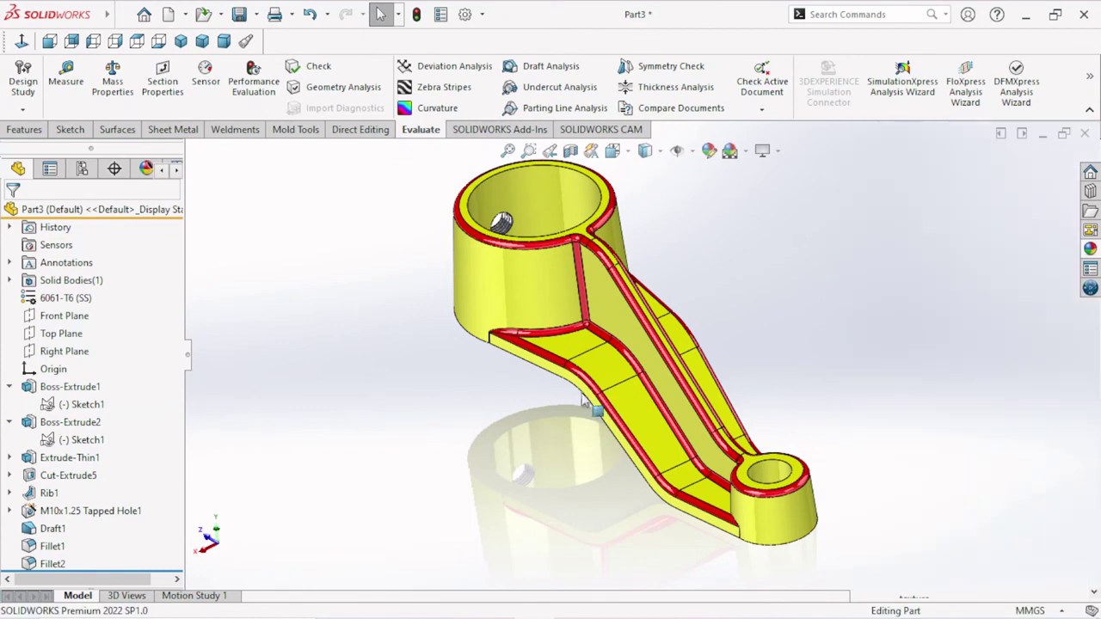
pyautogui.scroll(3, 651, 413)
pyautogui.scroll(-3, 651, 413)
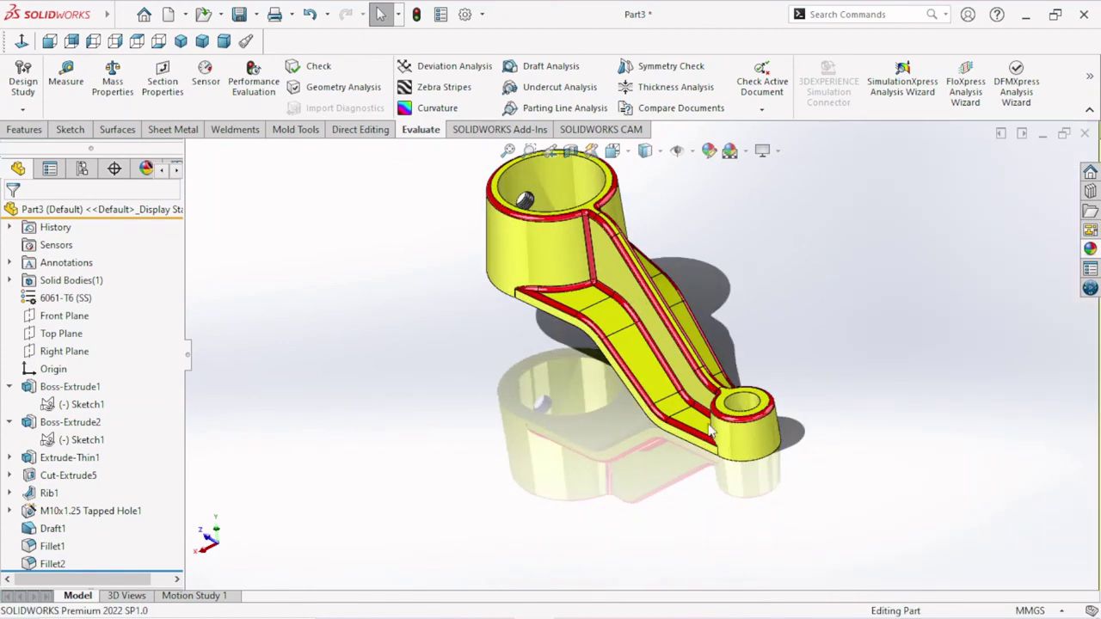
pyautogui.moveTo(710, 429)
pyautogui.mouseDown(button='middle')
pyautogui.moveTo(791, 304)
pyautogui.moveTo(756, 282)
pyautogui.moveTo(769, 345)
pyautogui.mouseUp(button='middle')
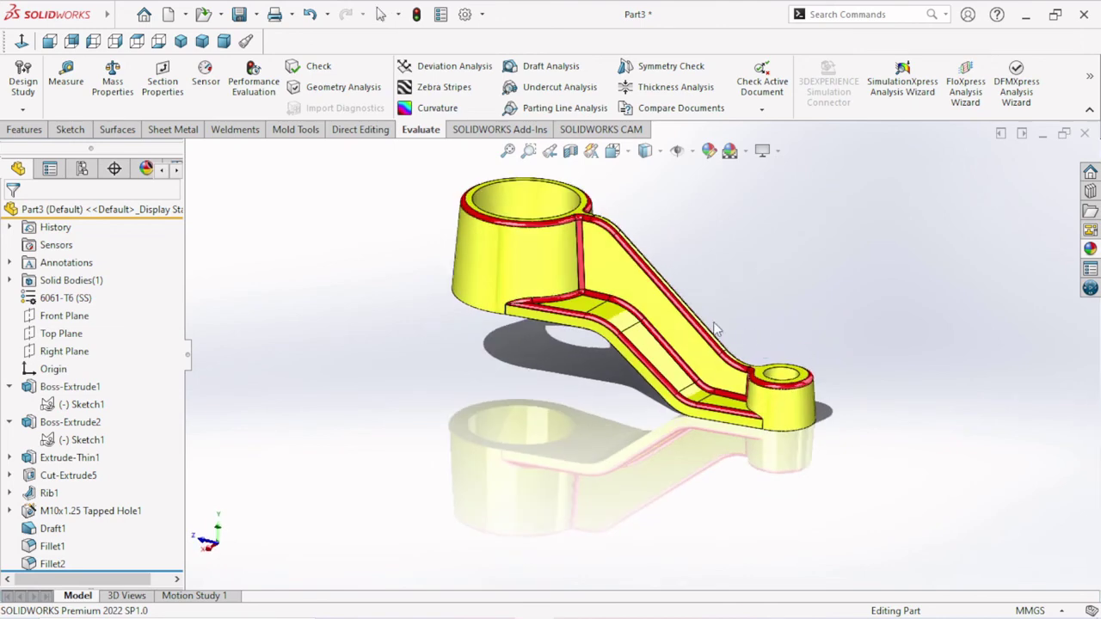
pyautogui.scroll(-2, 576, 229)
pyautogui.scroll(-2, 535, 234)
pyautogui.press('z')
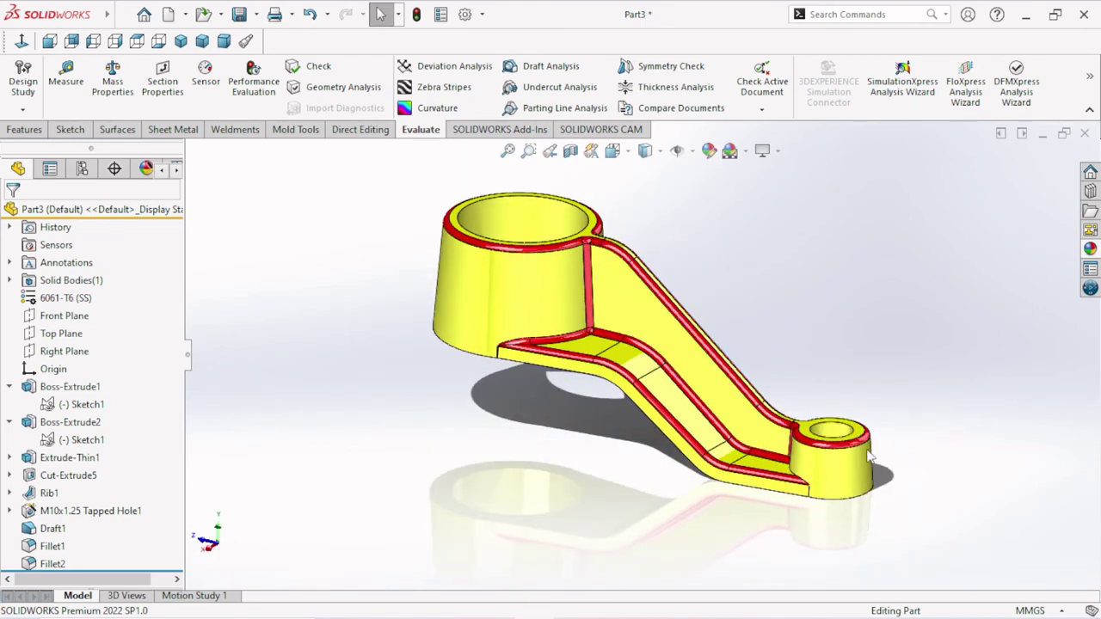
pyautogui.click(182, 41)
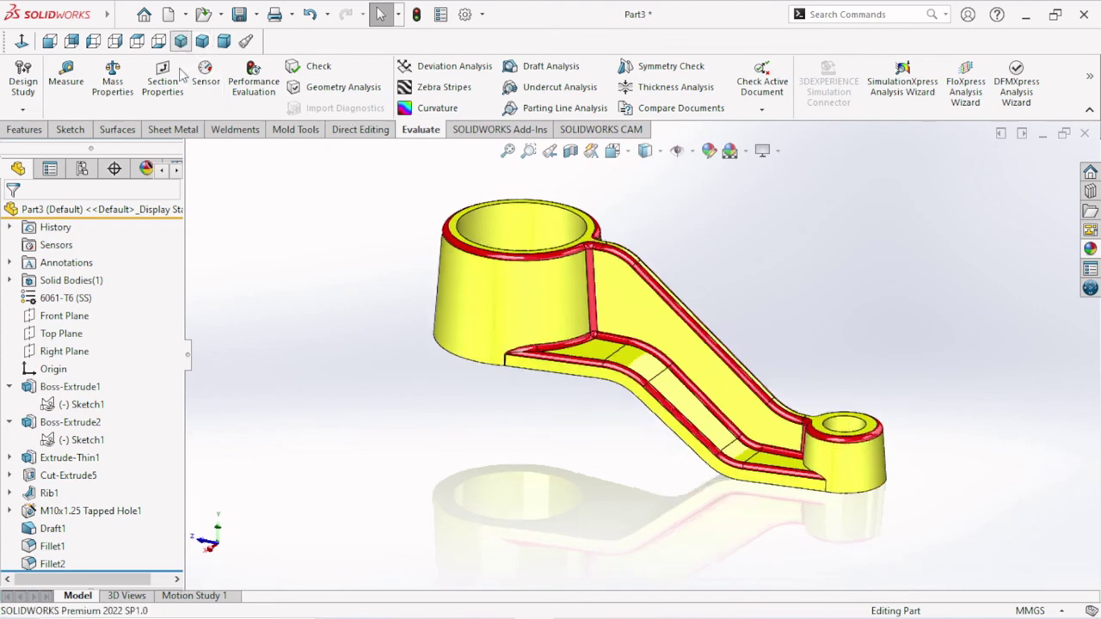
pyautogui.scroll(-1, 653, 404)
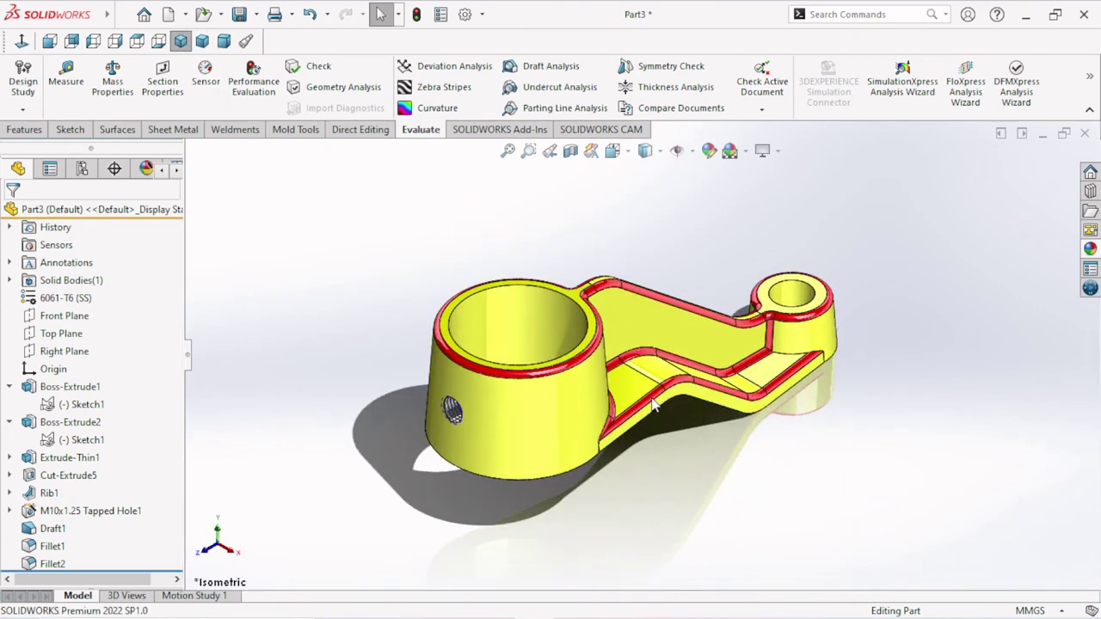
pyautogui.scroll(-2, 653, 404)
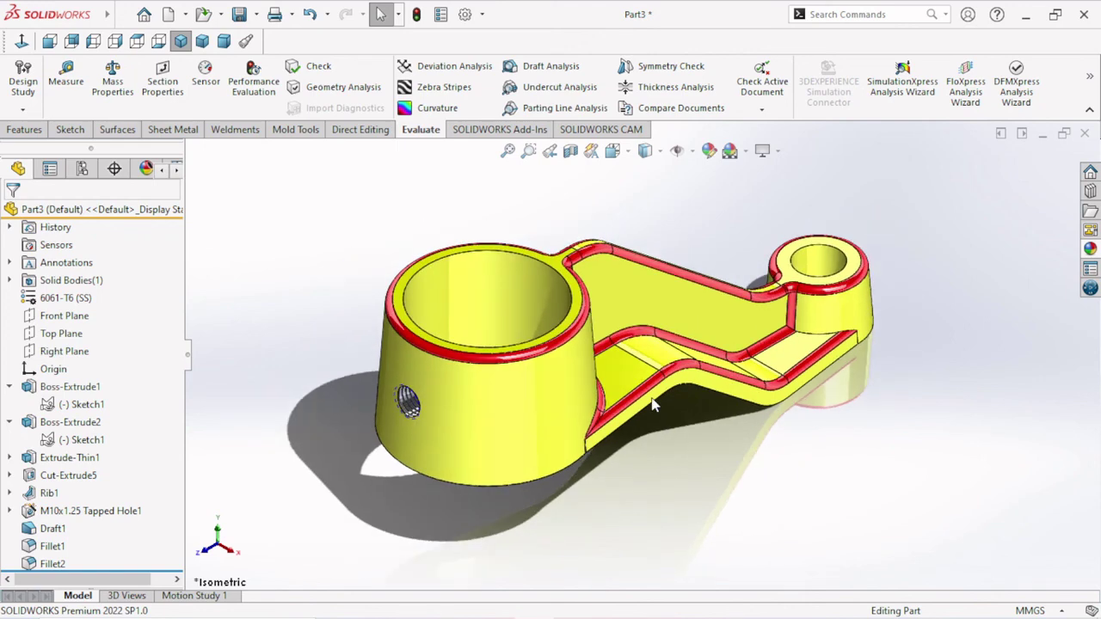
pyautogui.hotkey('ctrl', 'Up')
pyautogui.hotkey('ctrl', 'Up')
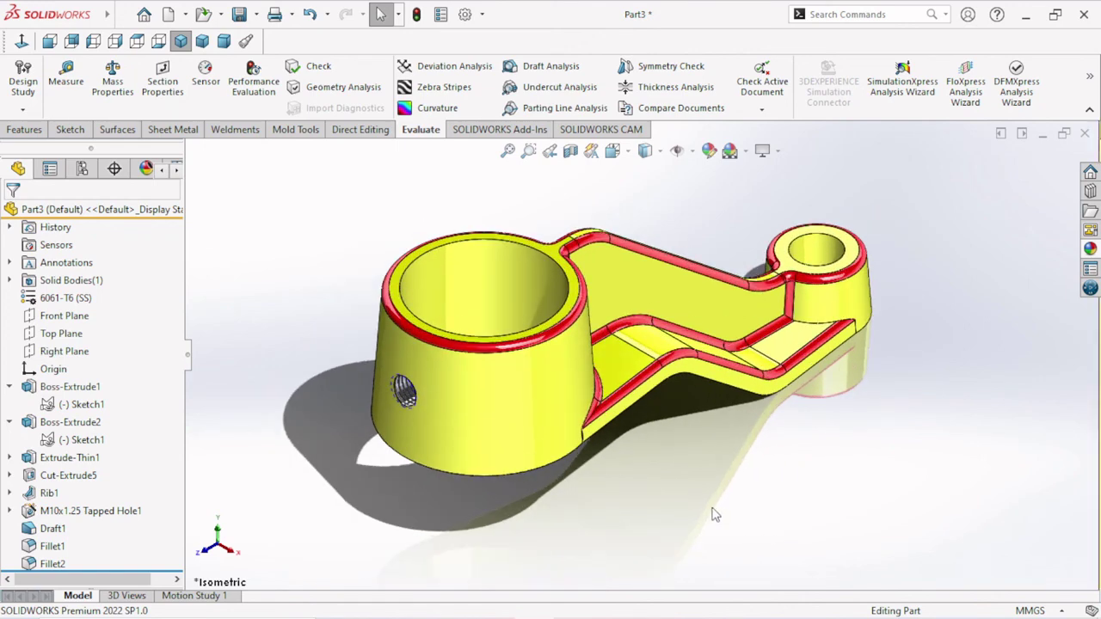
# Create a Motion Study 1 animation rotating the part twice clockwise about Y over 15 seconds
pyautogui.click(217, 596)
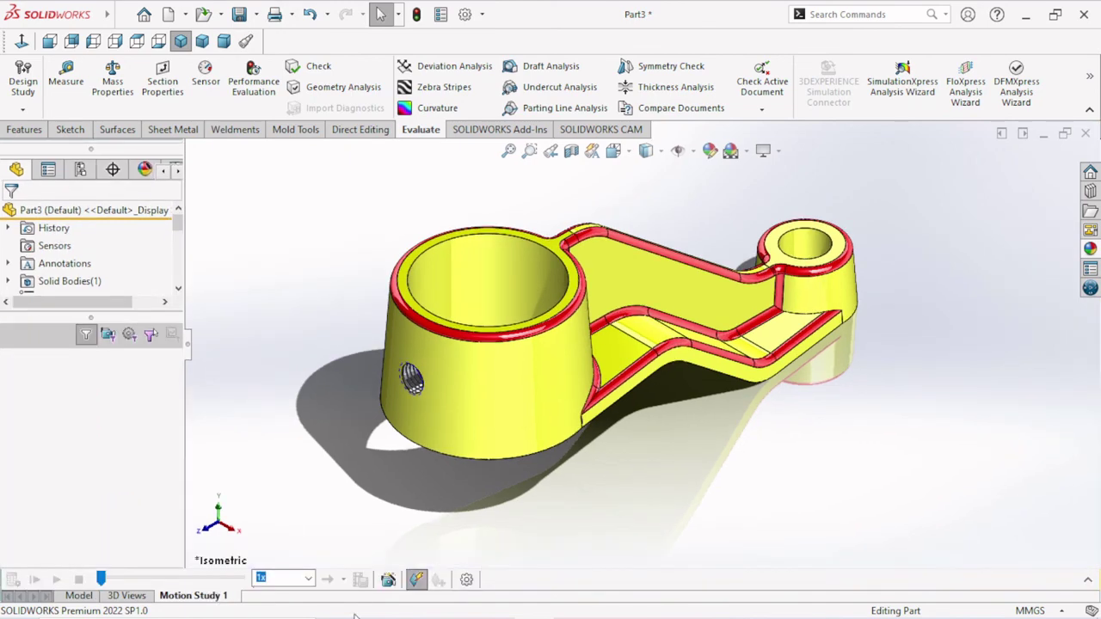
pyautogui.click(388, 581)
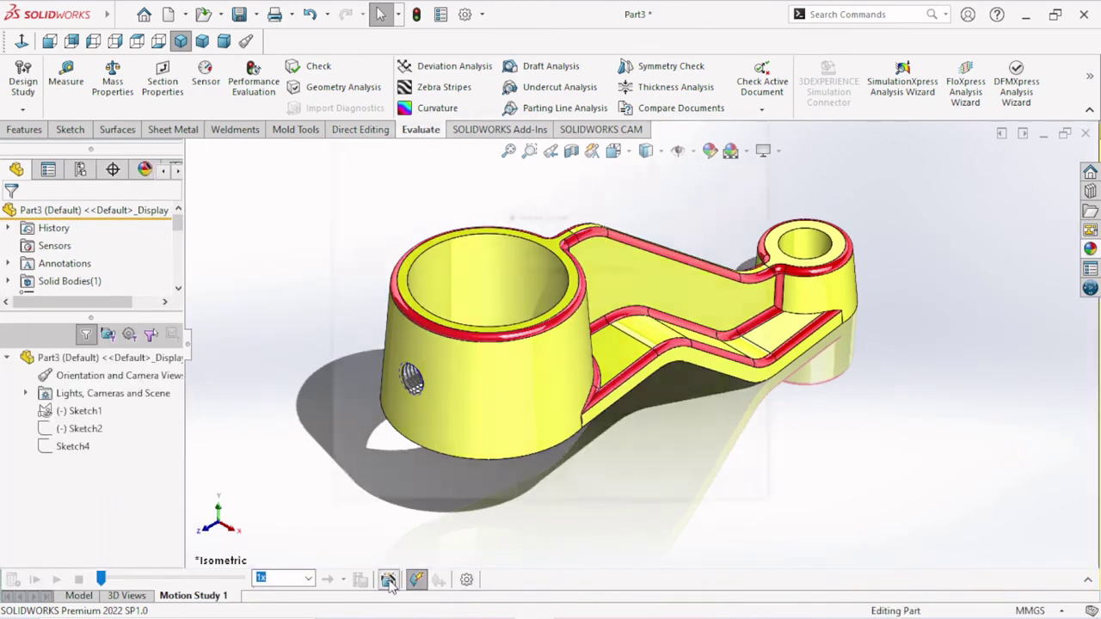
pyautogui.click(599, 491)
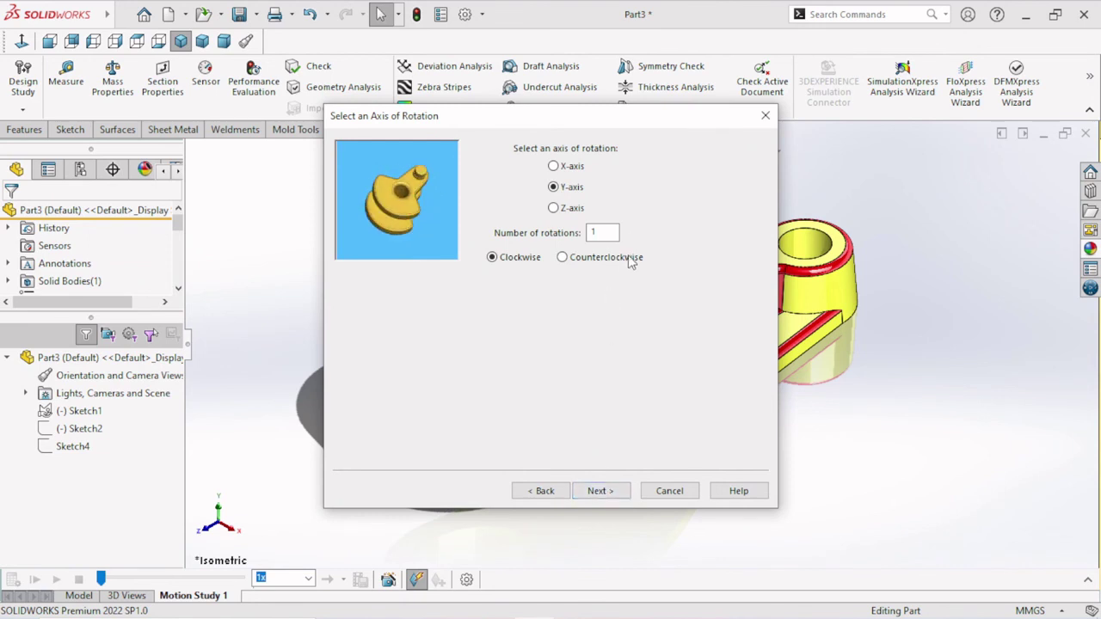
pyautogui.doubleClick(602, 232)
pyautogui.write('2')
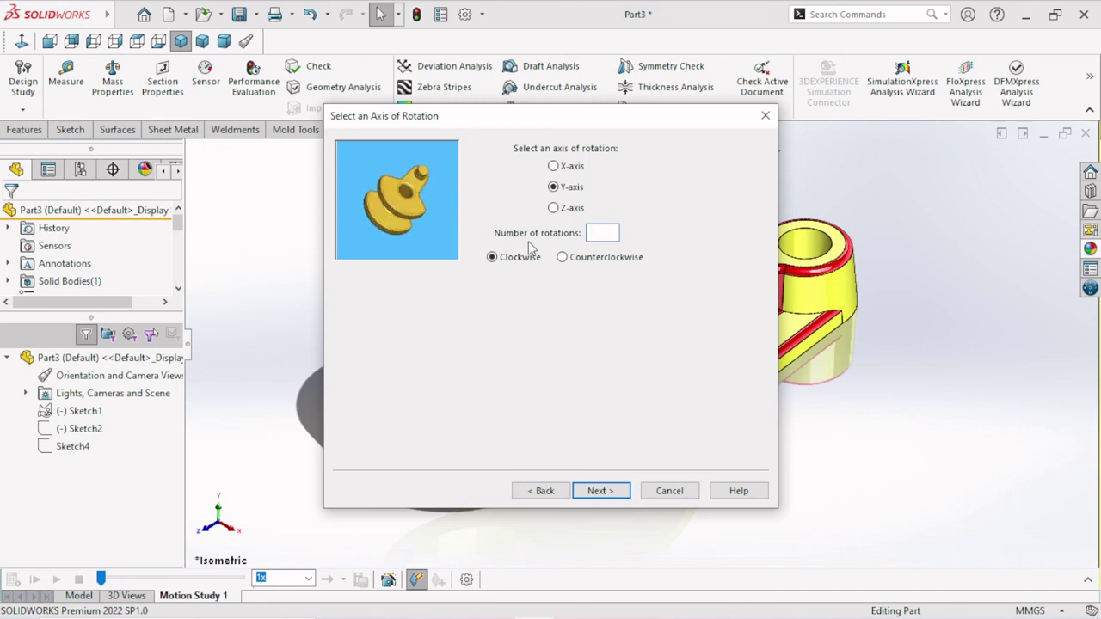
pyautogui.click(596, 490)
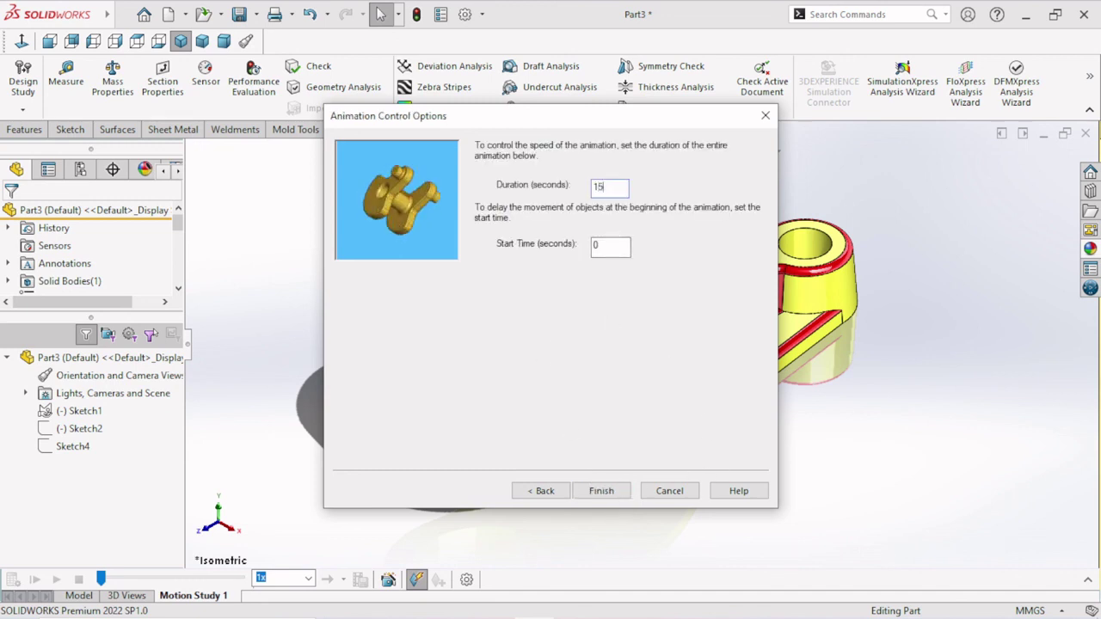
pyautogui.click(602, 491)
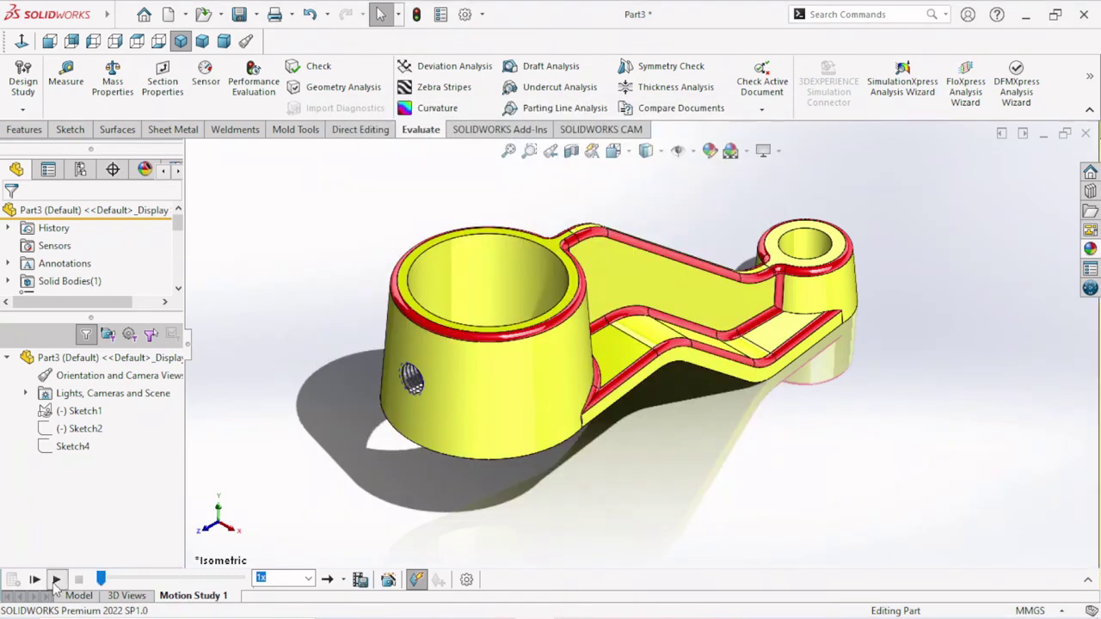
# Play the rotation animation through, then stop it
pyautogui.click(55, 580)
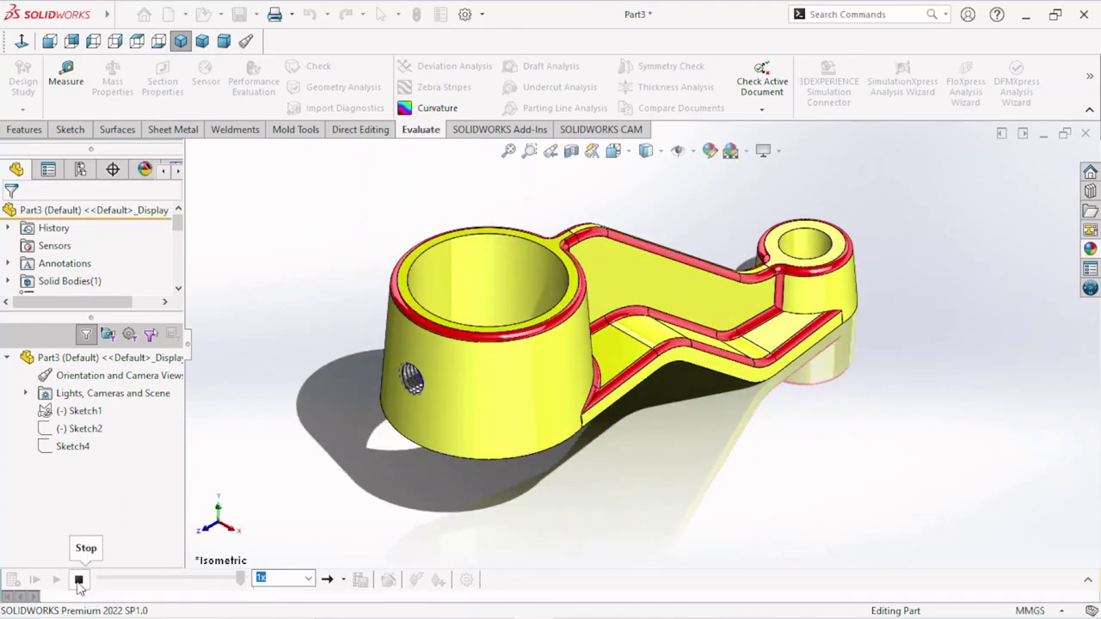
pyautogui.click(78, 581)
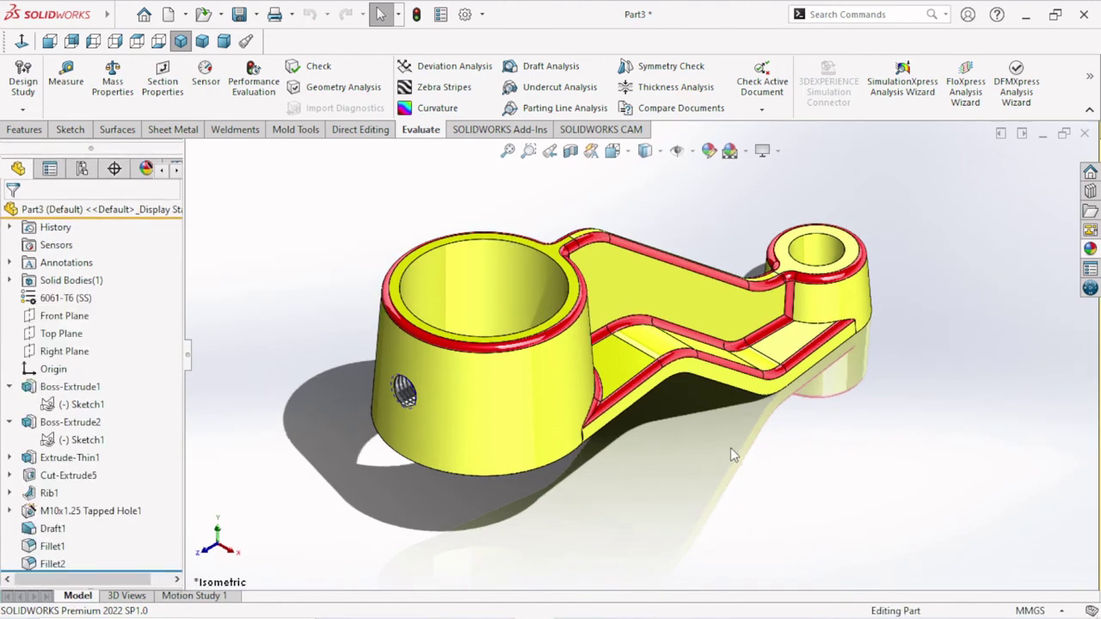
pyautogui.scroll(-3, 730, 440)
pyautogui.scroll(3, 730, 443)
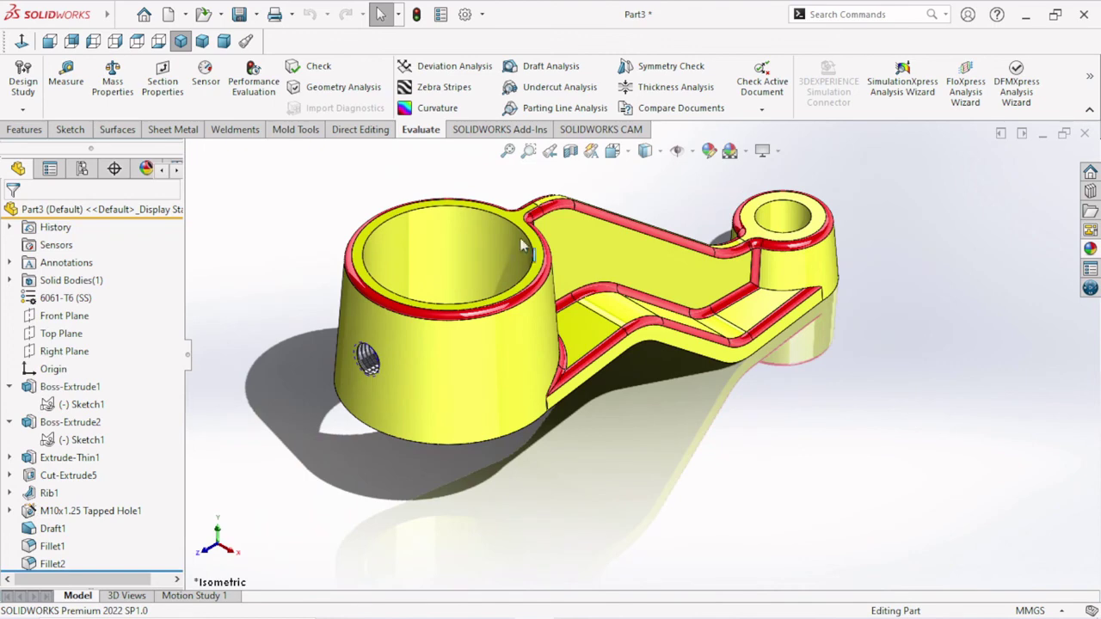
pyautogui.scroll(-2, 520, 245)
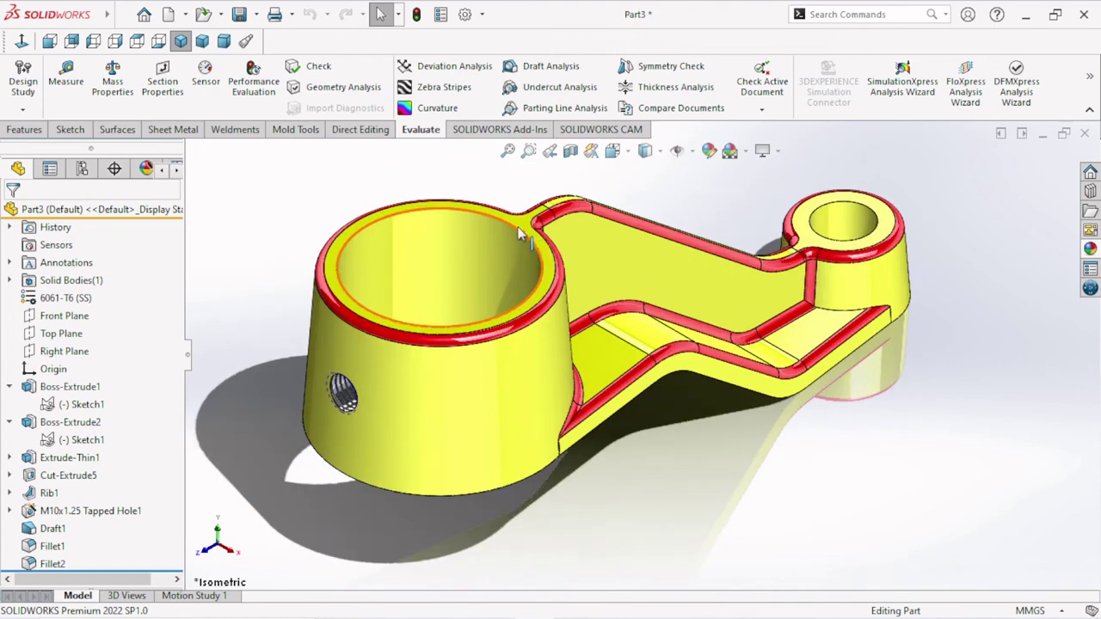
pyautogui.click(202, 41)
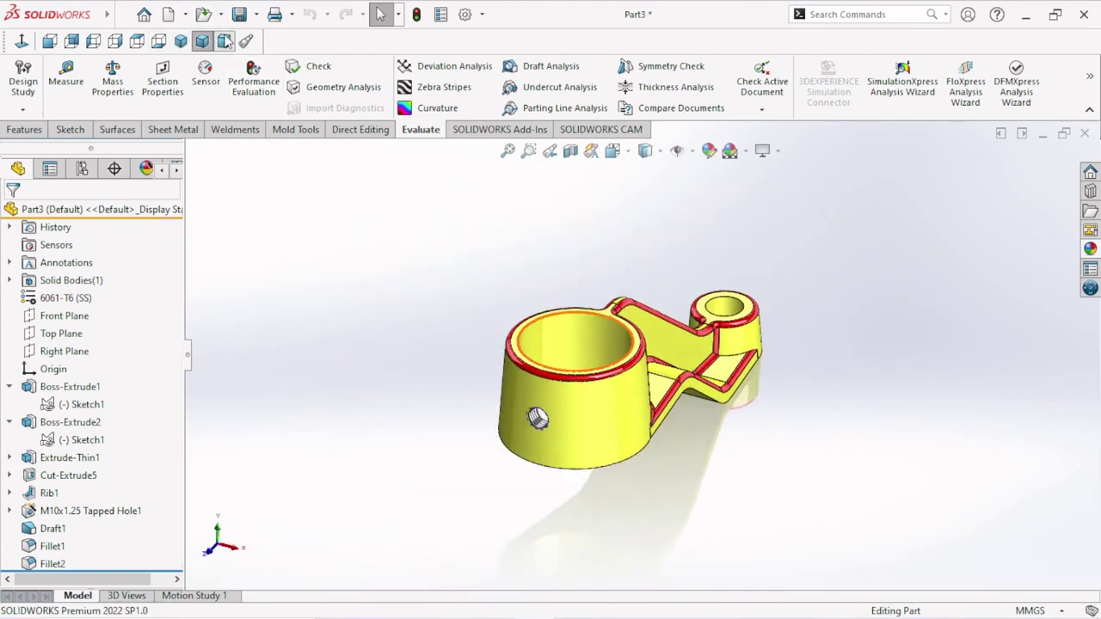
pyautogui.click(223, 40)
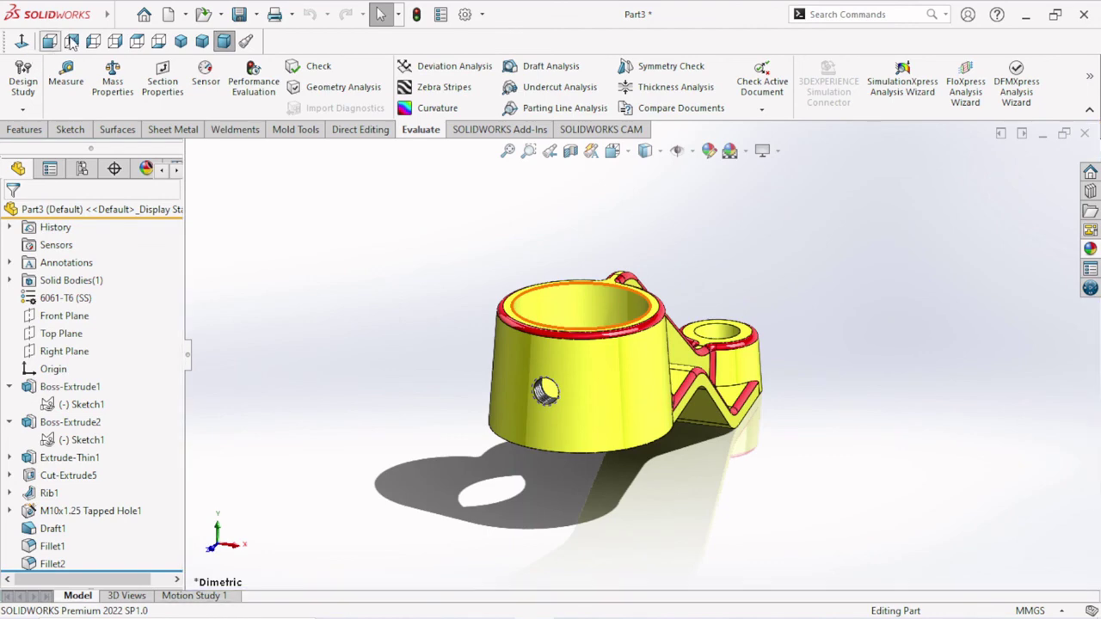
pyautogui.hotkey('ctrl', '1')
pyautogui.click(73, 41)
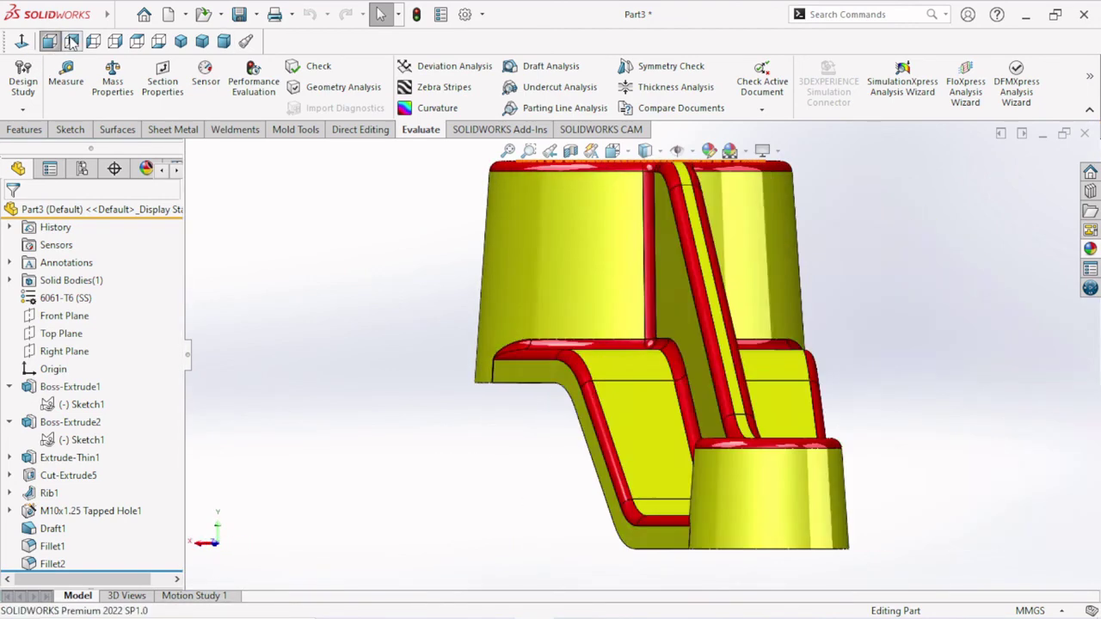
pyautogui.click(116, 43)
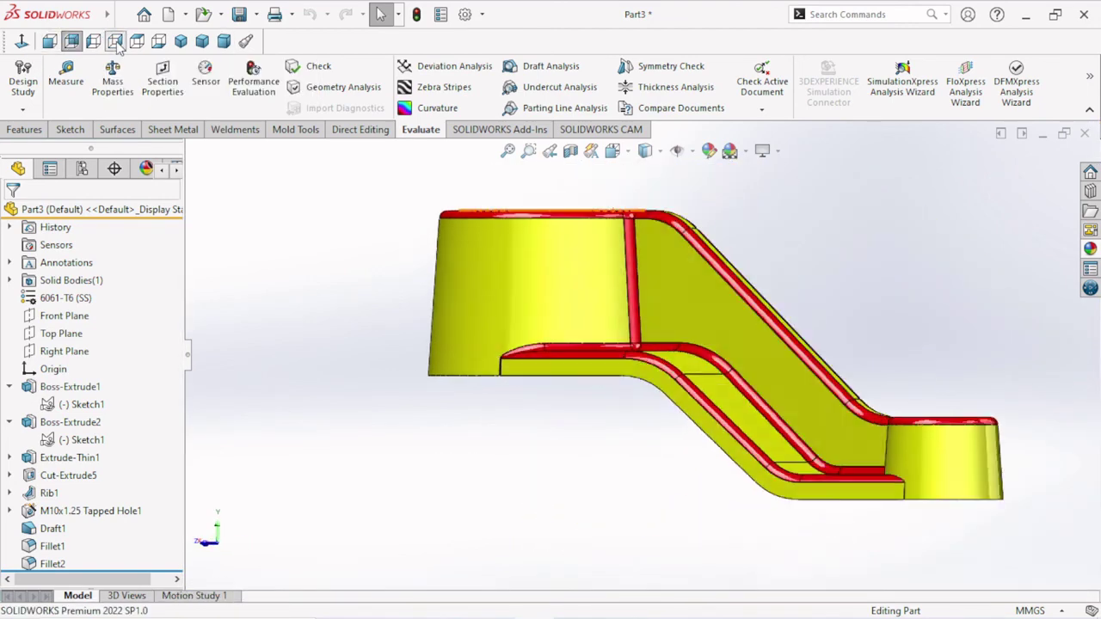
pyautogui.click(145, 50)
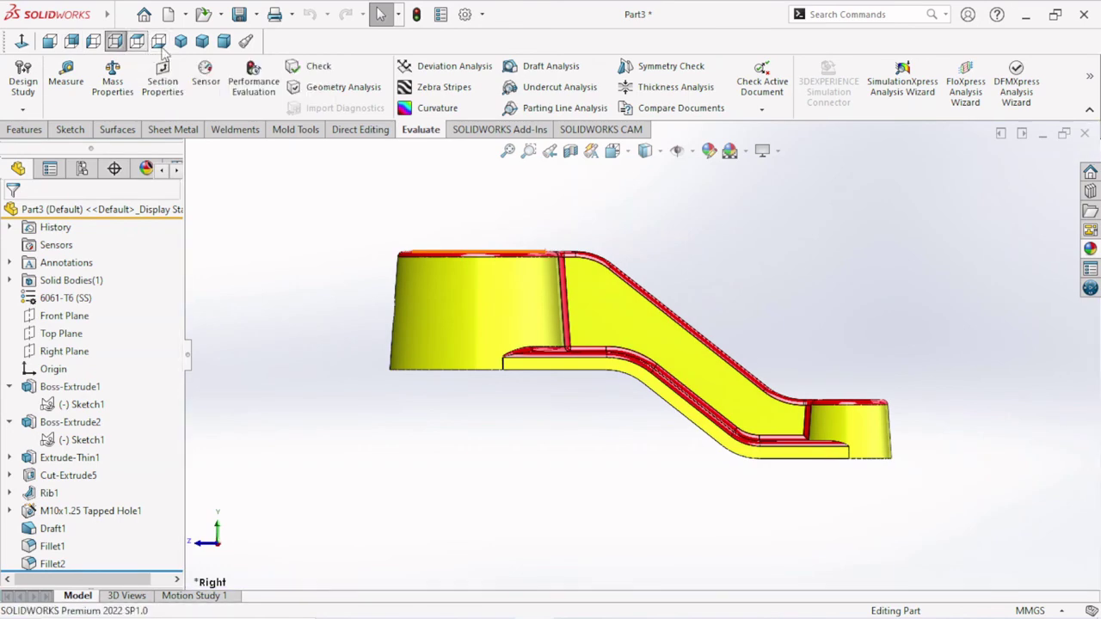
pyautogui.click(162, 49)
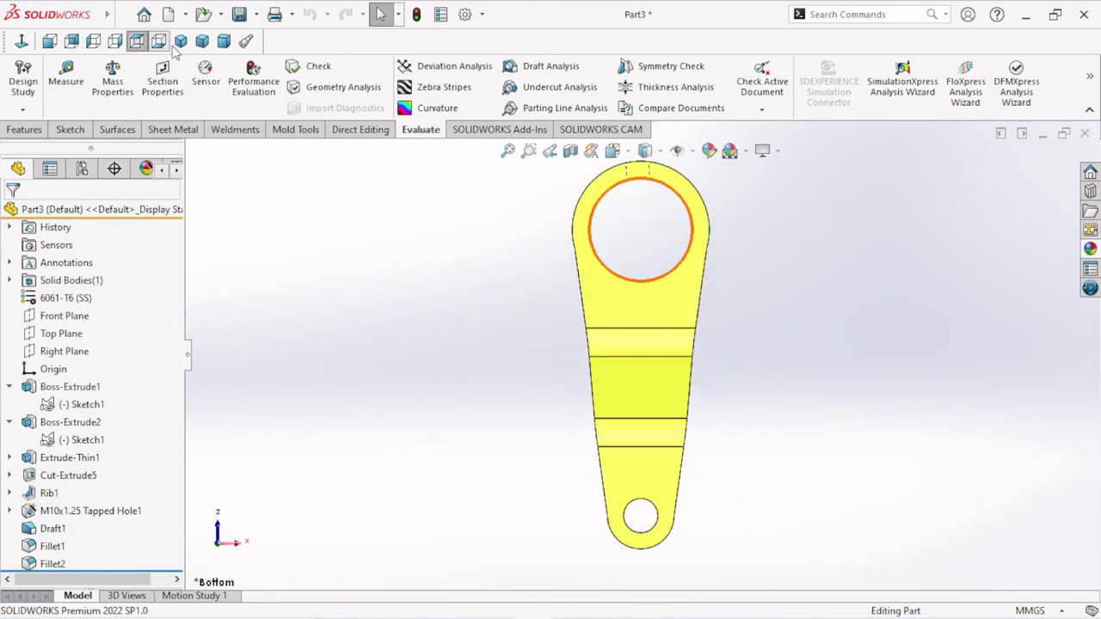
pyautogui.click(182, 43)
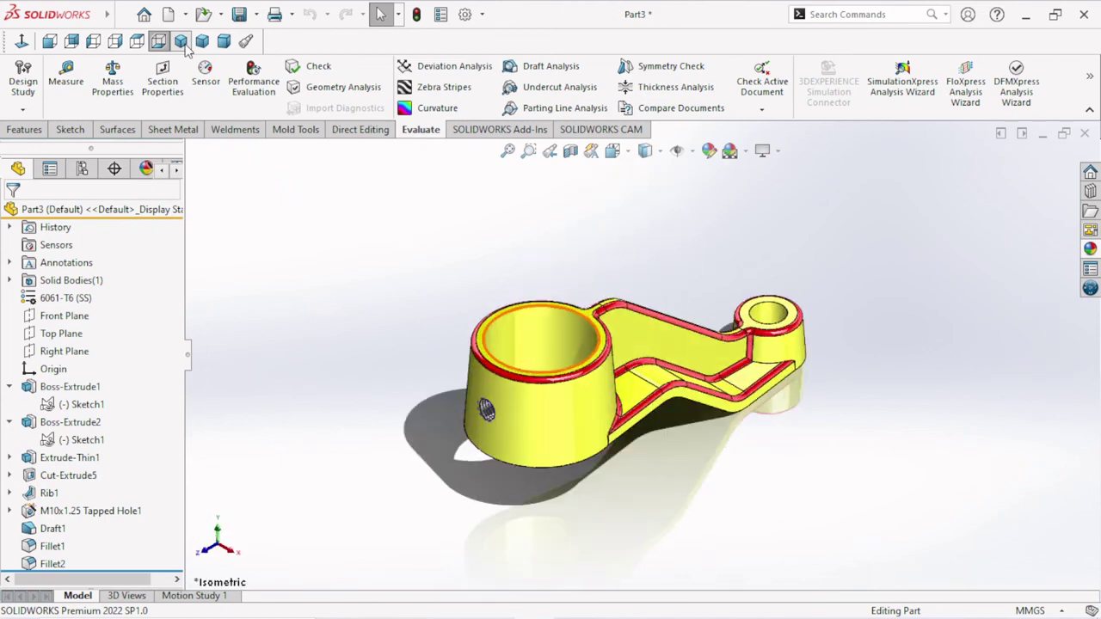
pyautogui.scroll(-2, 679, 368)
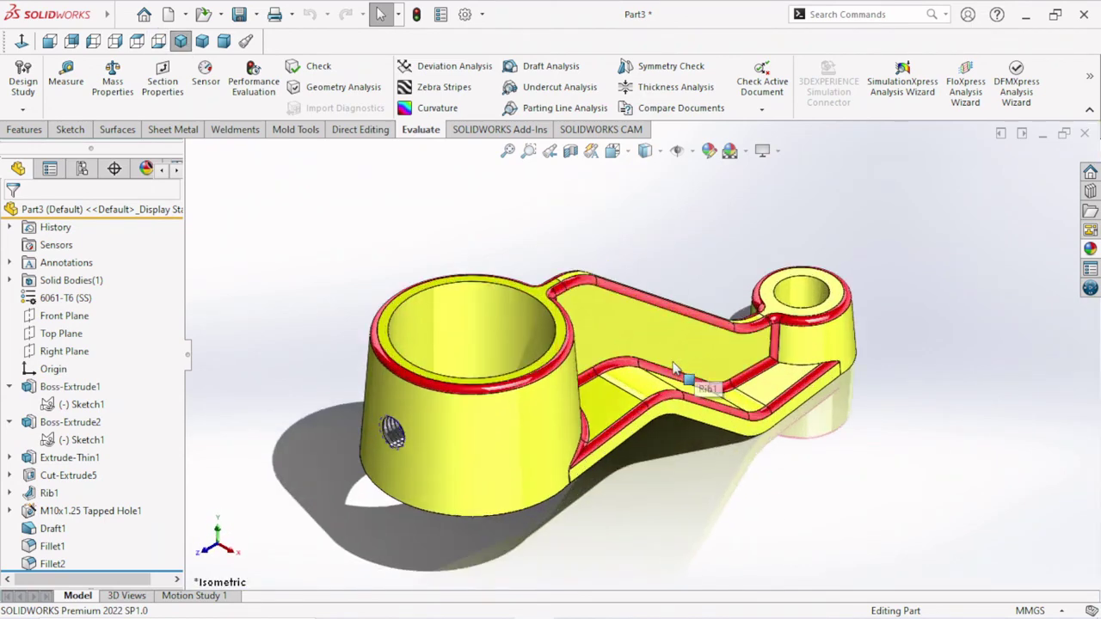
pyautogui.scroll(2, 692, 381)
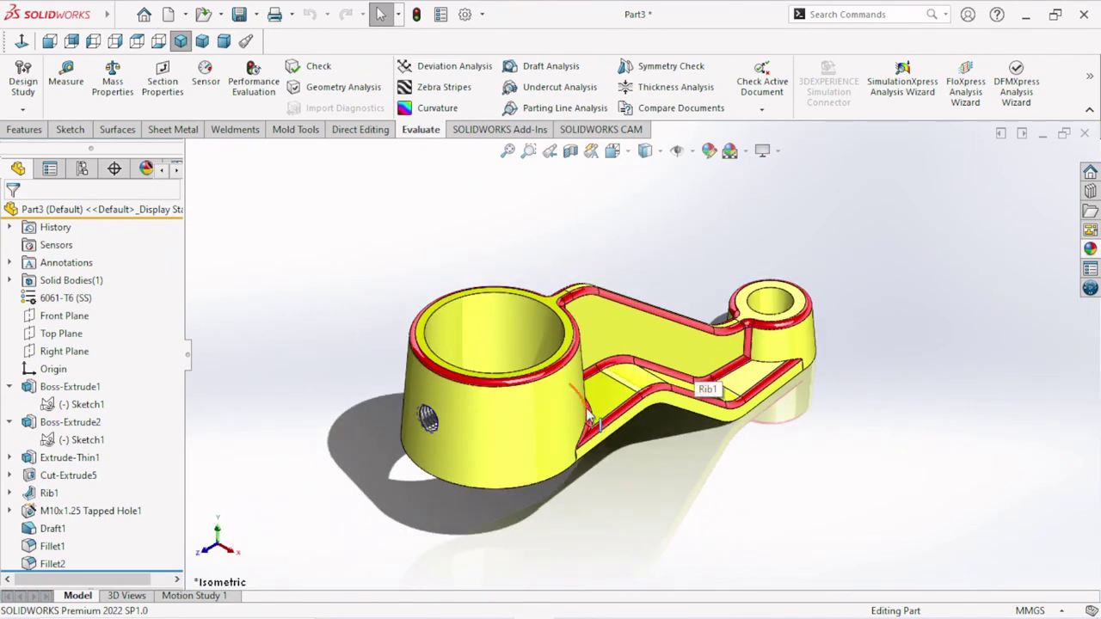
pyautogui.click(181, 41)
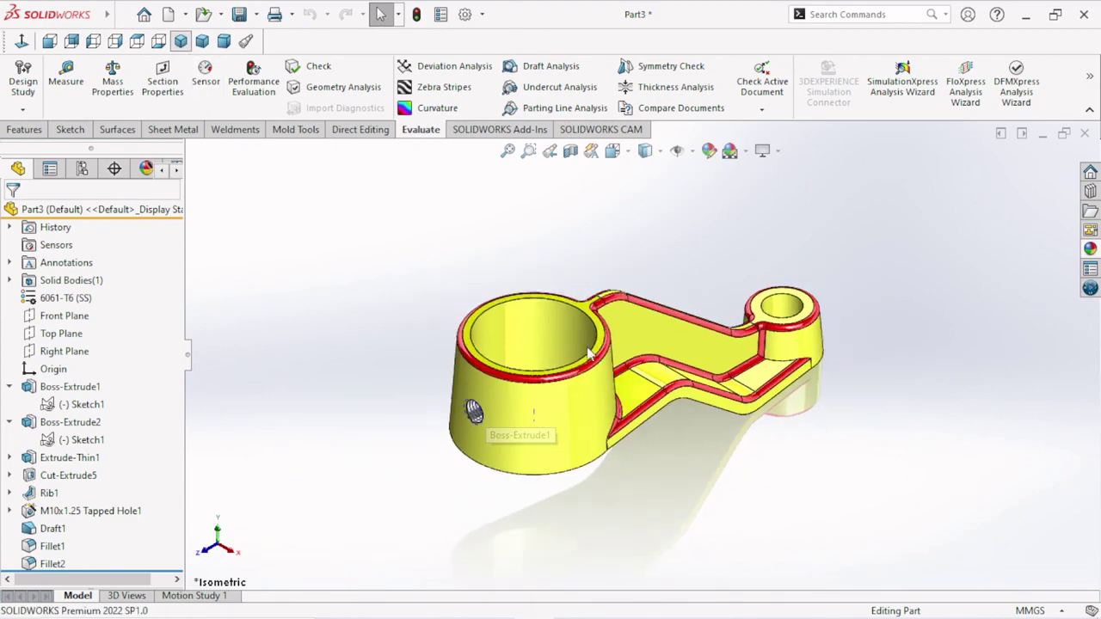